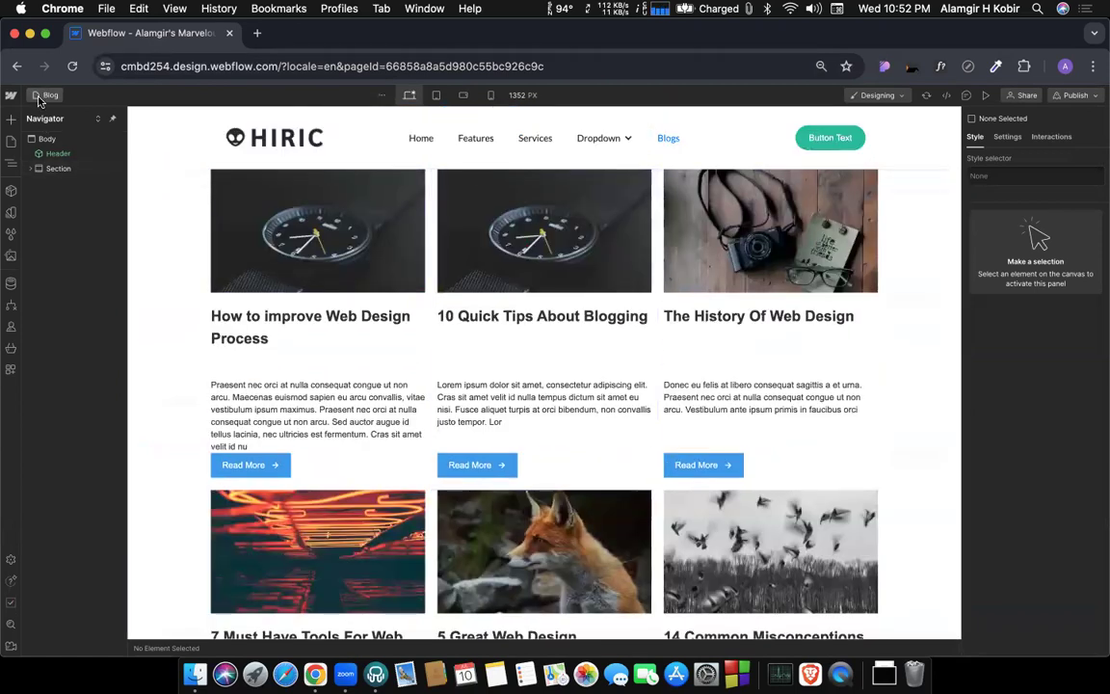
Open the Blog Posts Template collection page and look over its post layout.
key("p")
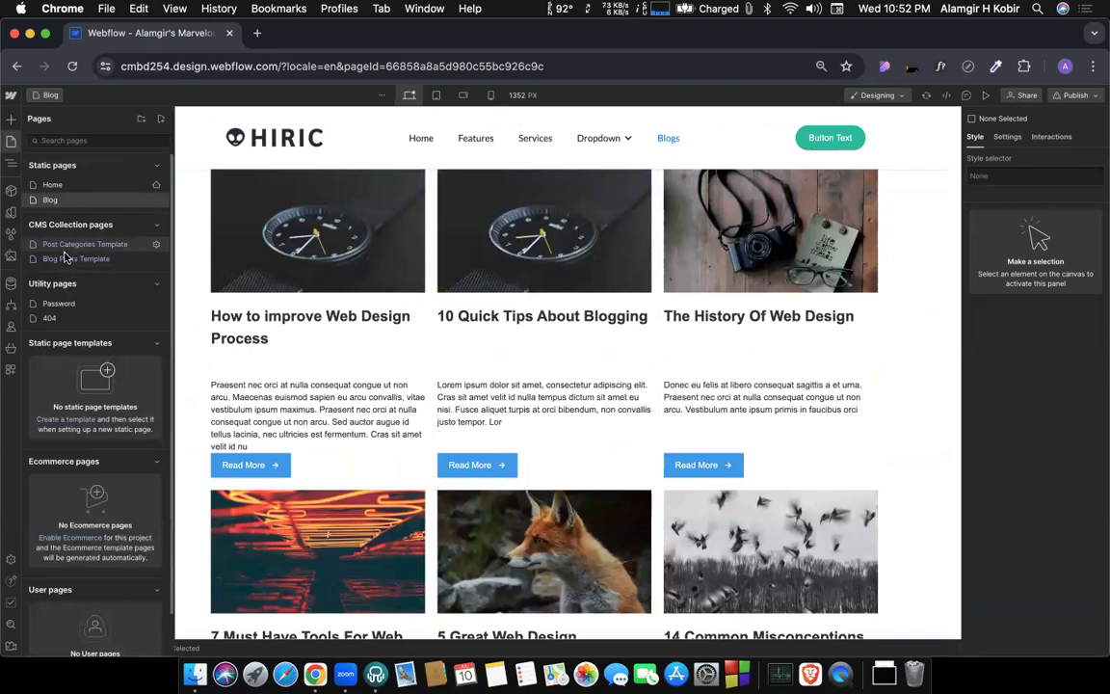
left_click(63, 244)
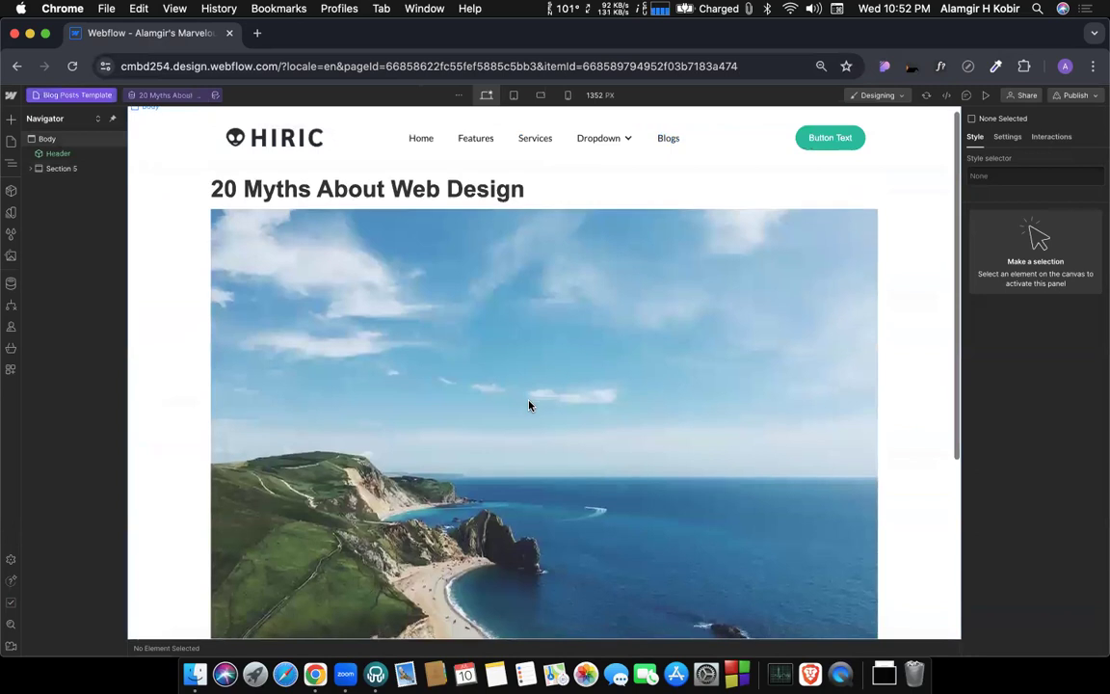
scroll(528, 405, "down", 3)
scroll(511, 393, "up", 3)
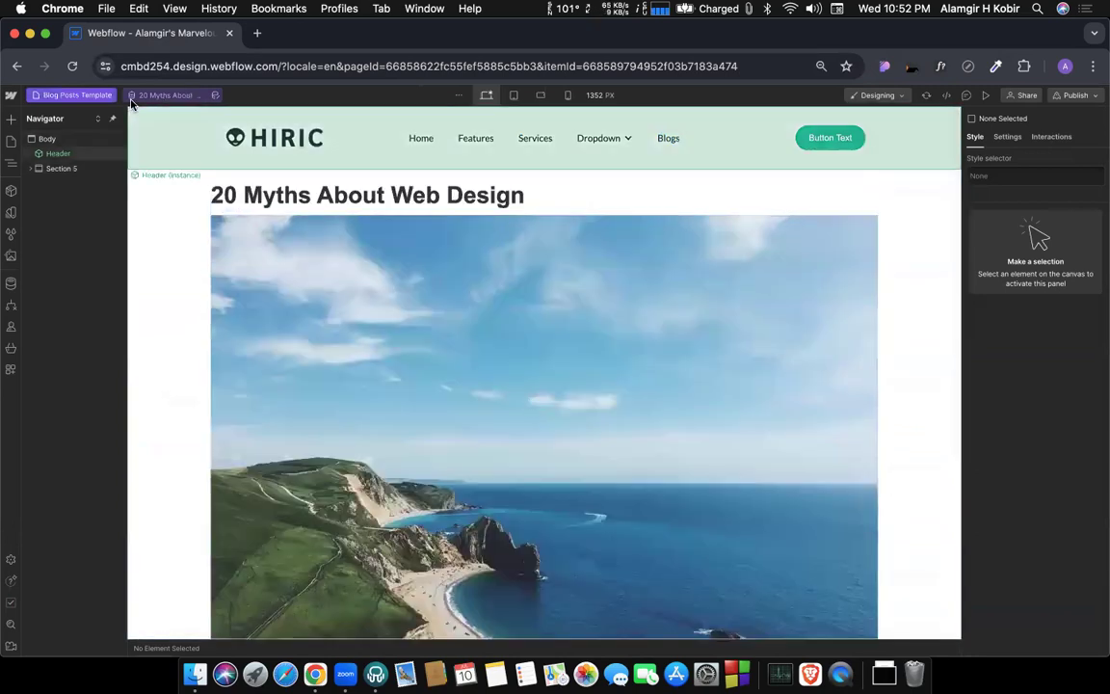
Open the Post Categories Template collection page and preview it with the Webflow Update category.
left_click(72, 94)
left_click(65, 244)
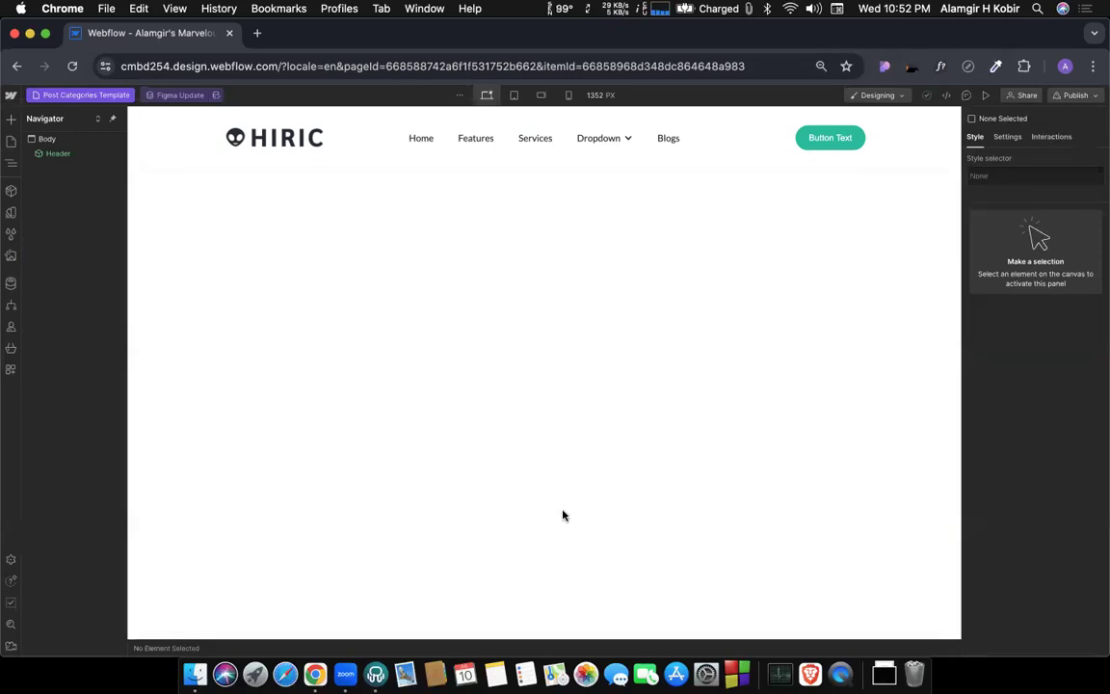
left_click(190, 95)
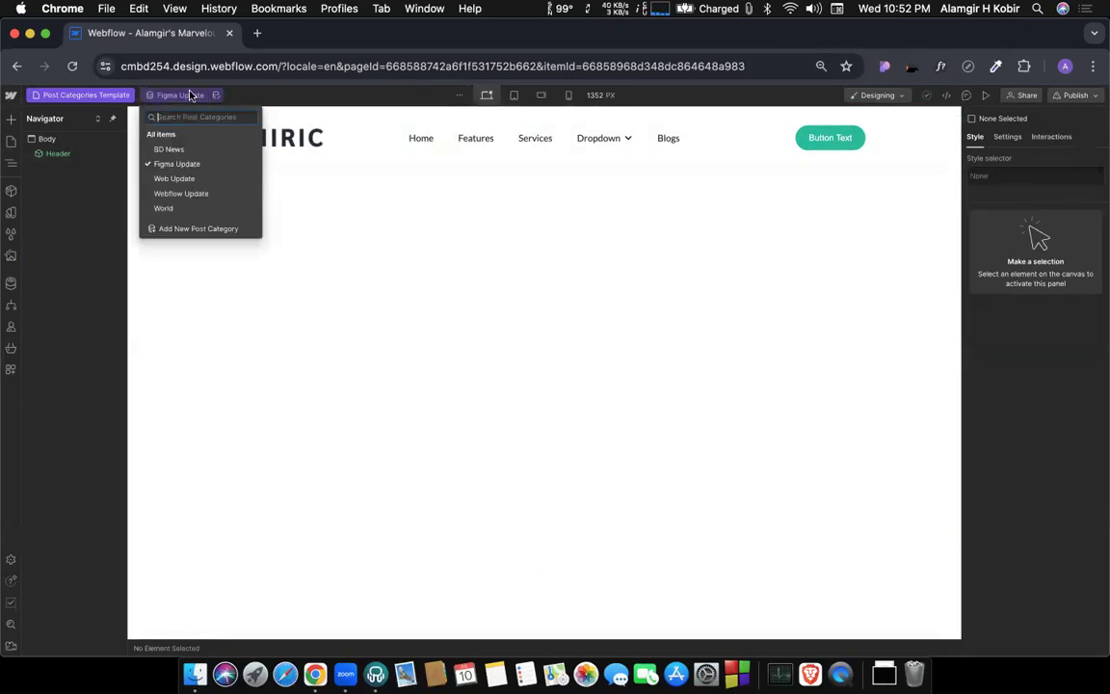
left_click(181, 193)
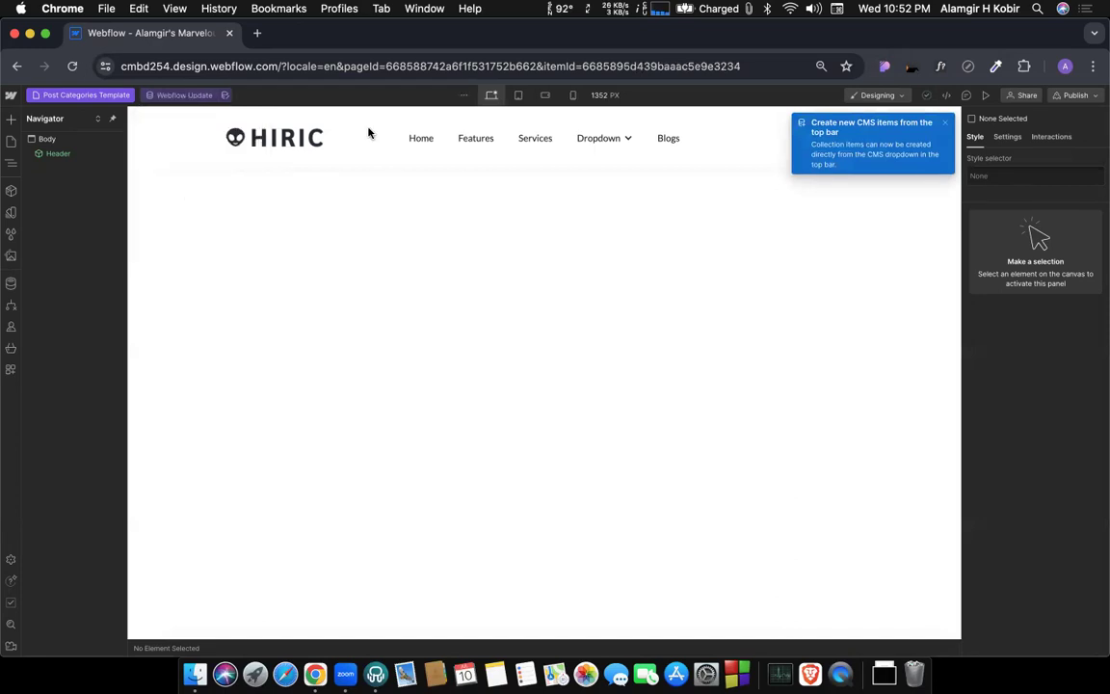
left_click(945, 123)
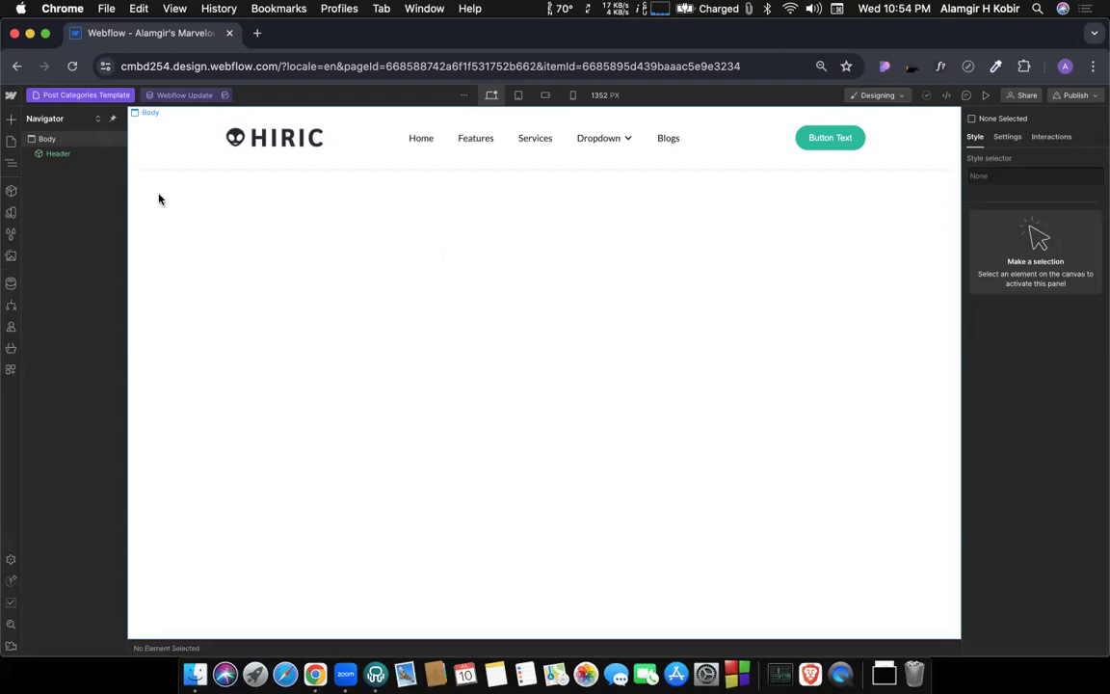
Copy the post-list section from the Blog page and paste it into the body of the Post Categories Template.
left_click(82, 95)
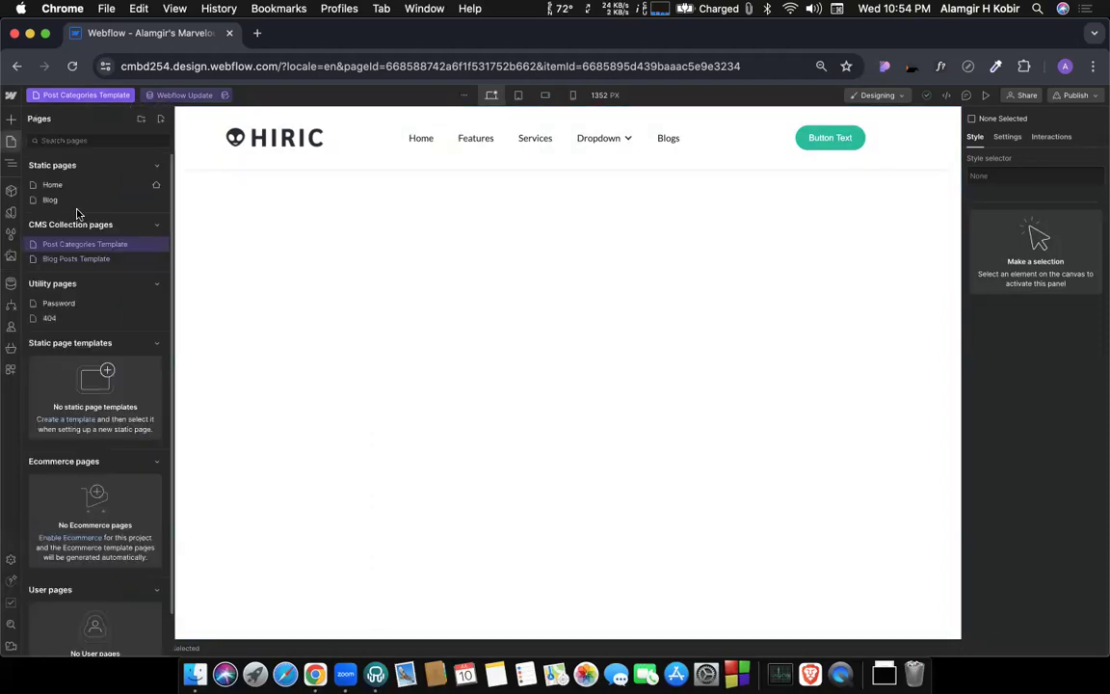
left_click(50, 183)
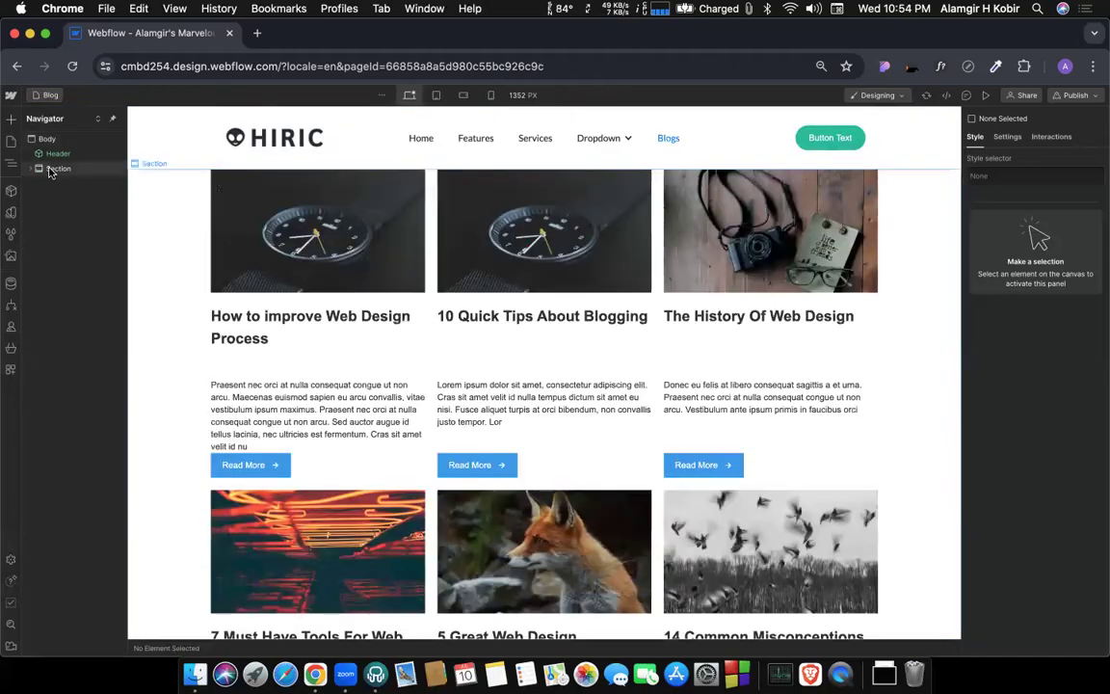
left_click(53, 169)
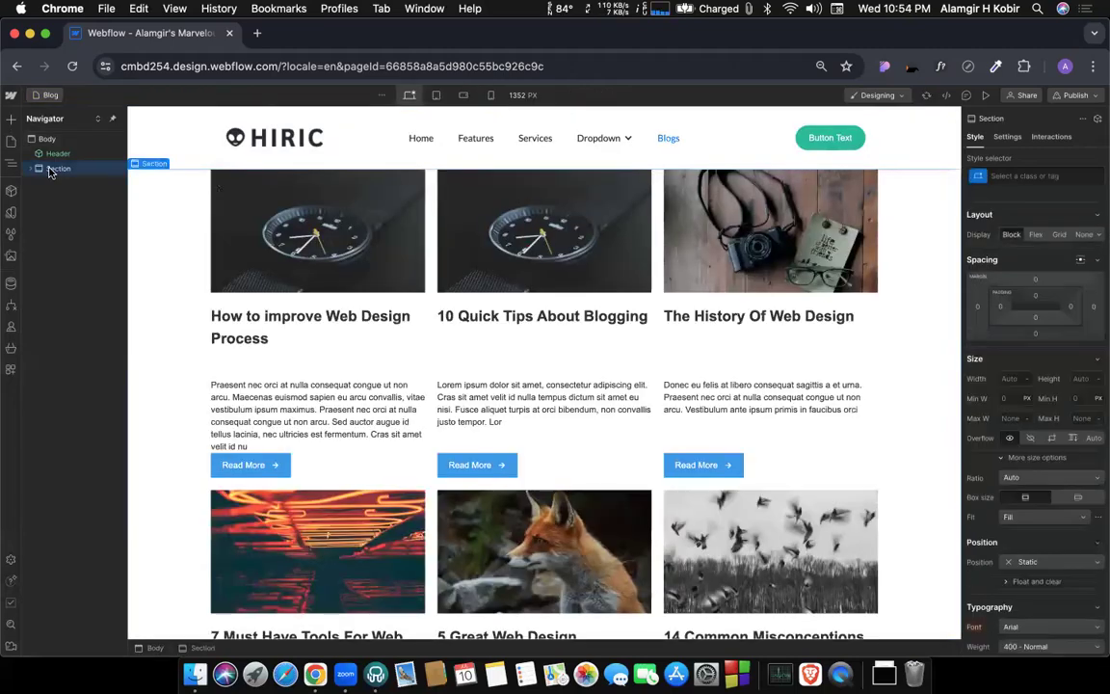
left_click(44, 95)
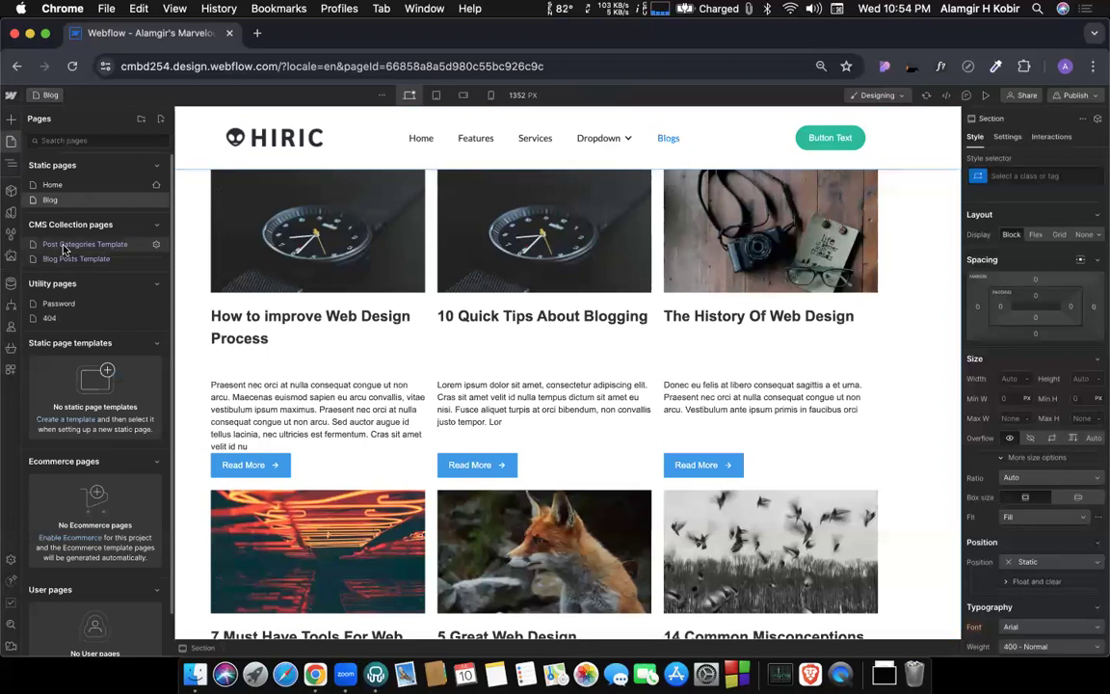
left_click(65, 246)
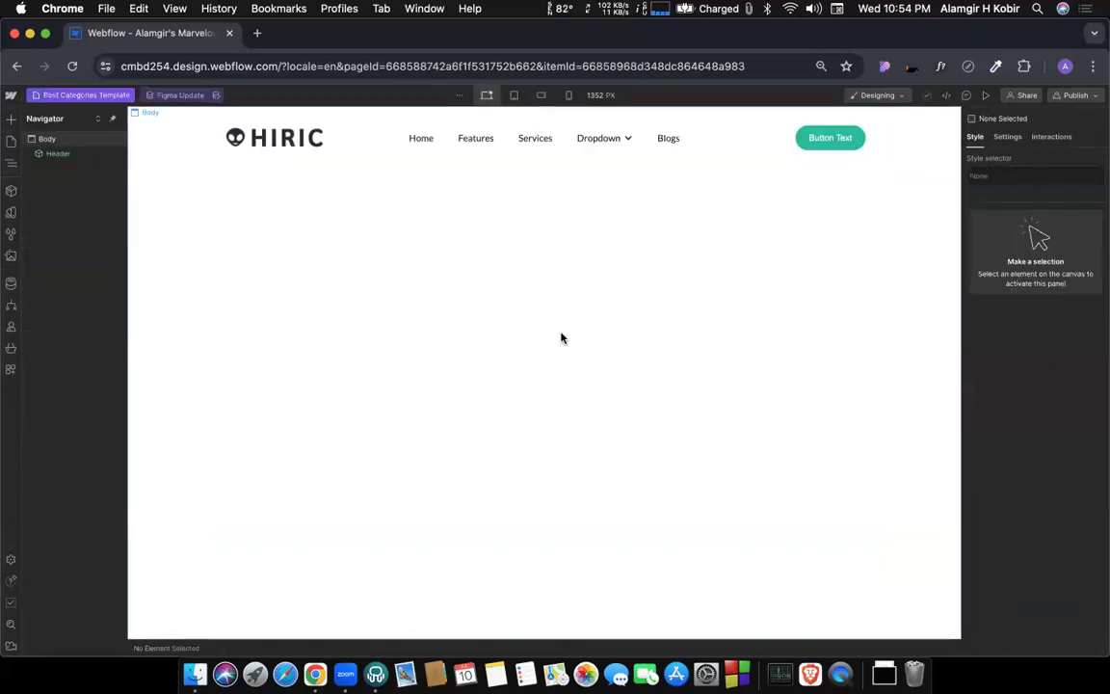
left_click(366, 281)
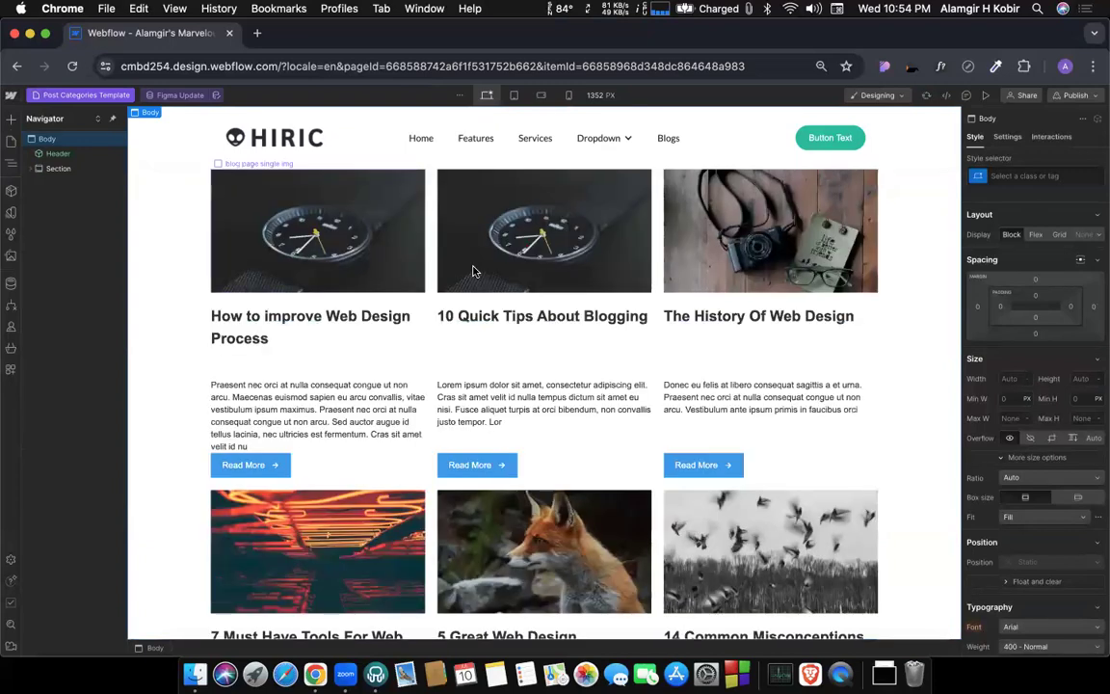
Set the top padding of the pasted post-list section to 100 px.
left_click(165, 239)
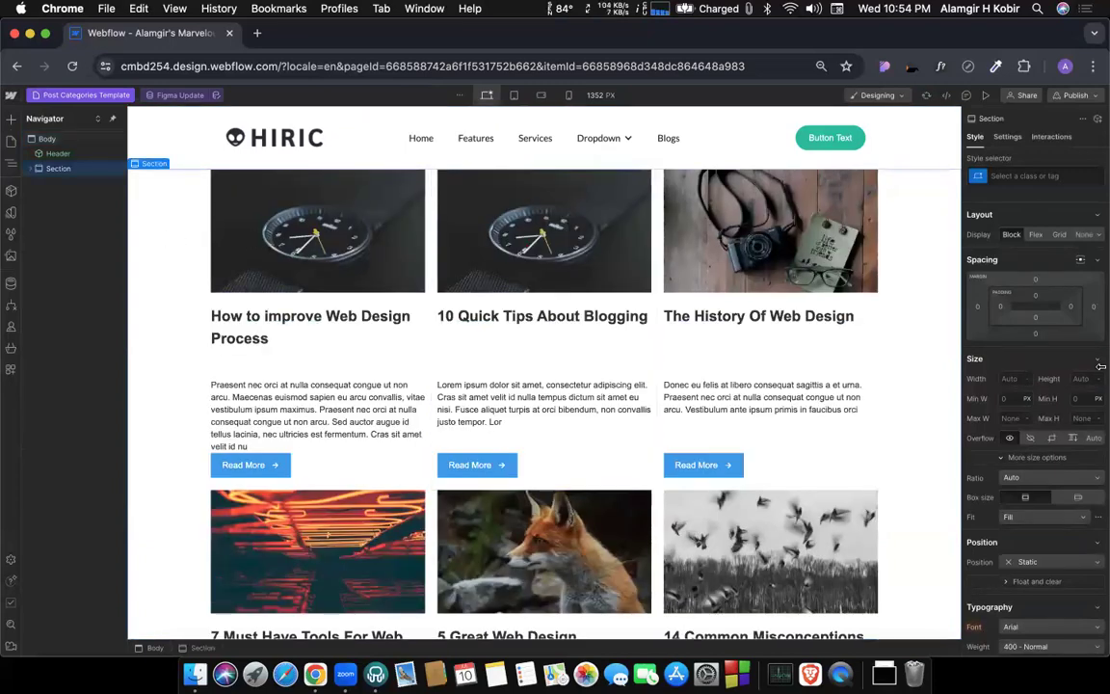
left_click(1038, 297)
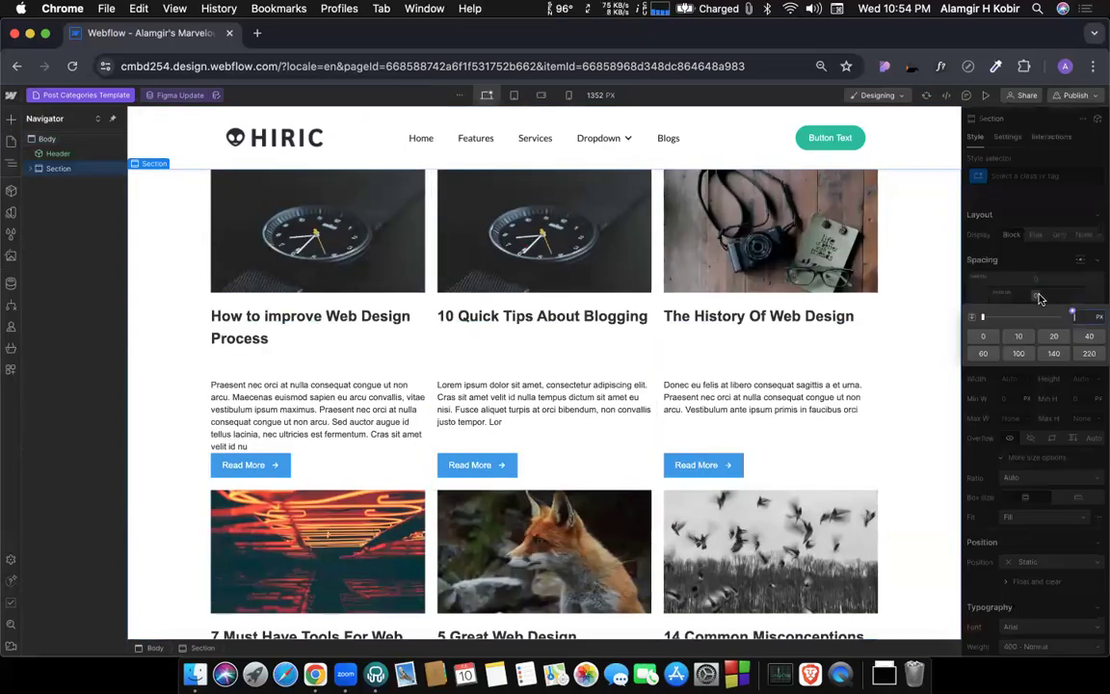
left_click(1019, 353)
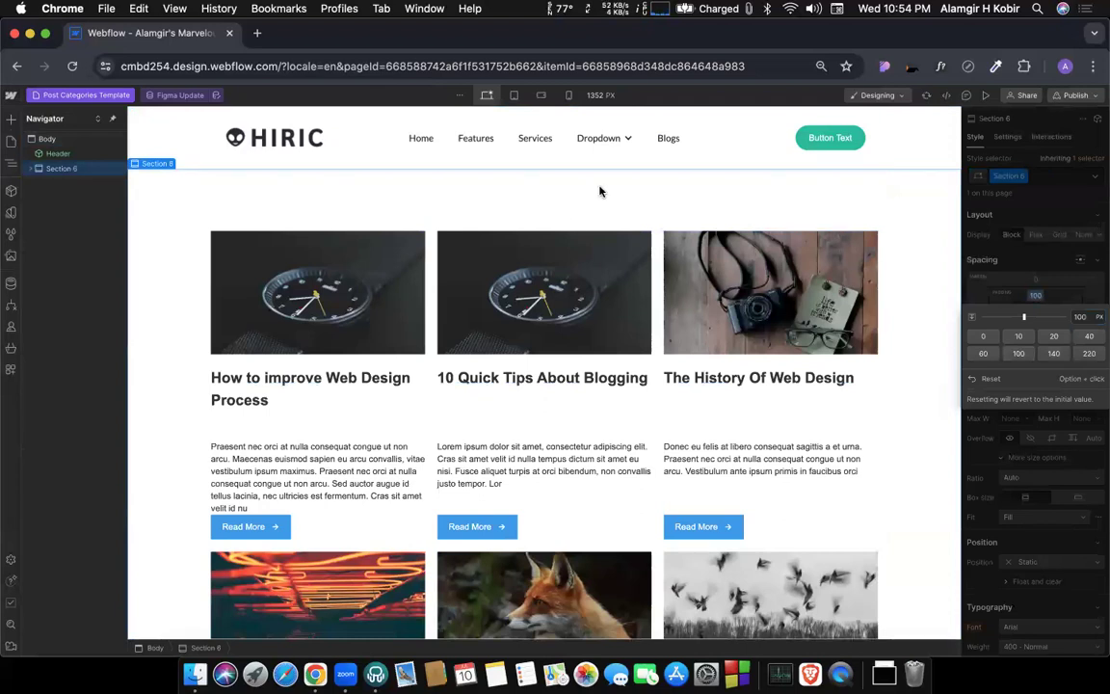
scroll(605, 214, "down", 5)
scroll(606, 214, "down", 12)
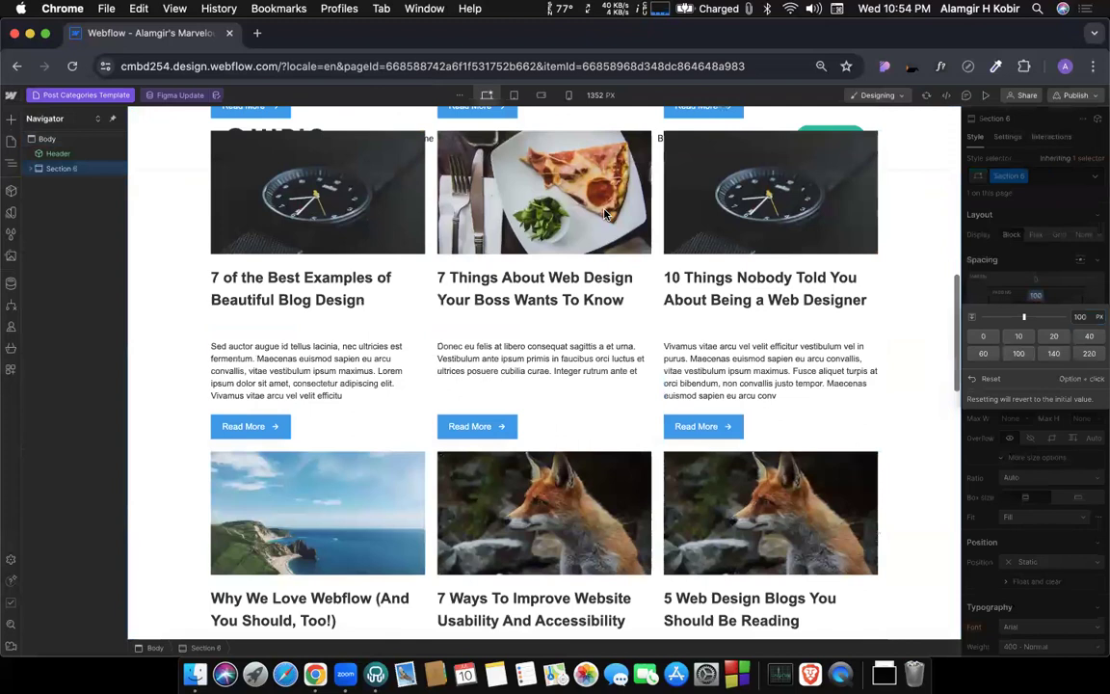
scroll(369, 469, "up", 15)
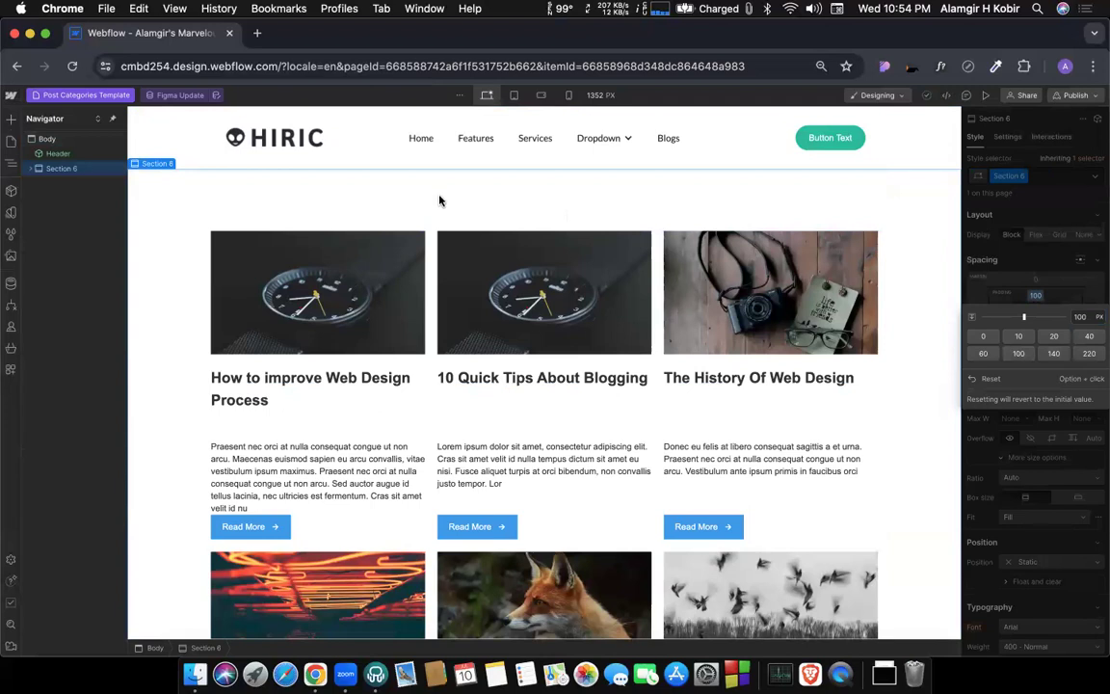
left_click(1023, 282)
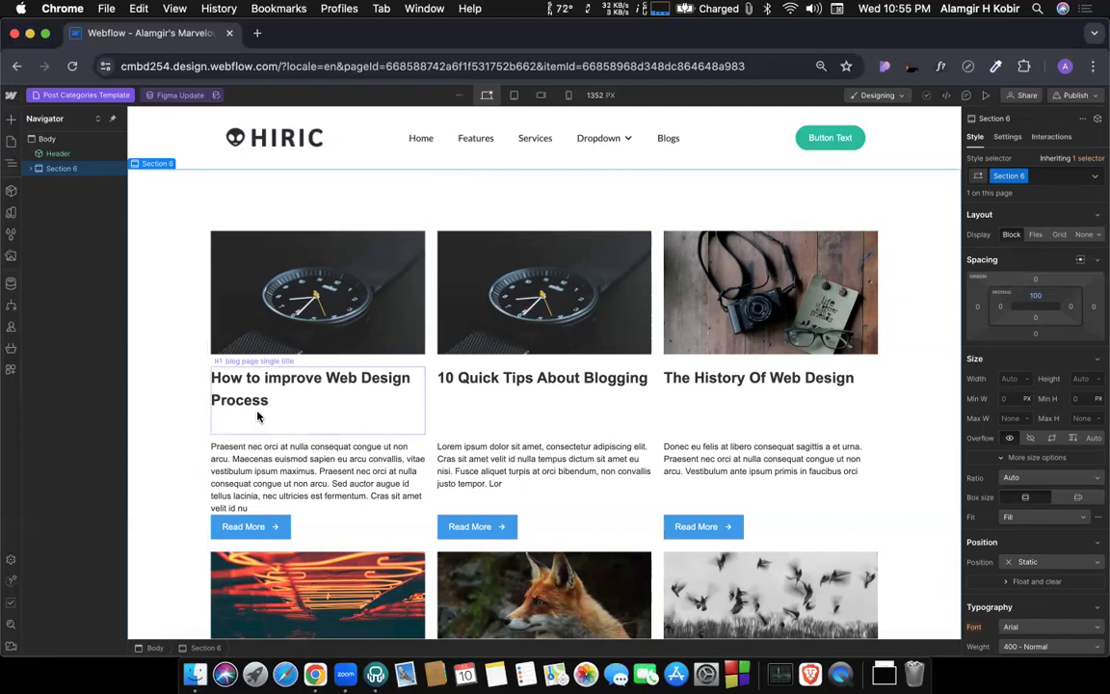
Preview the category template at a canvas width of 1440 px and return the canvas to 1352 px.
scroll(258, 417, "down", 5)
scroll(257, 416, "down", 1)
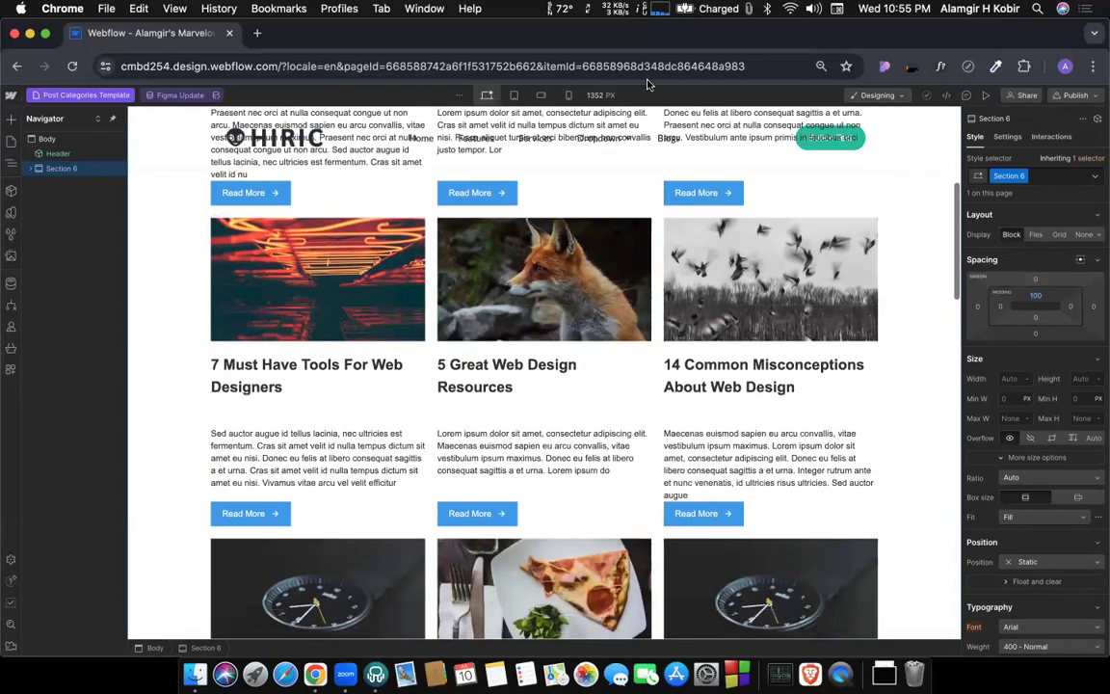
left_click(594, 97)
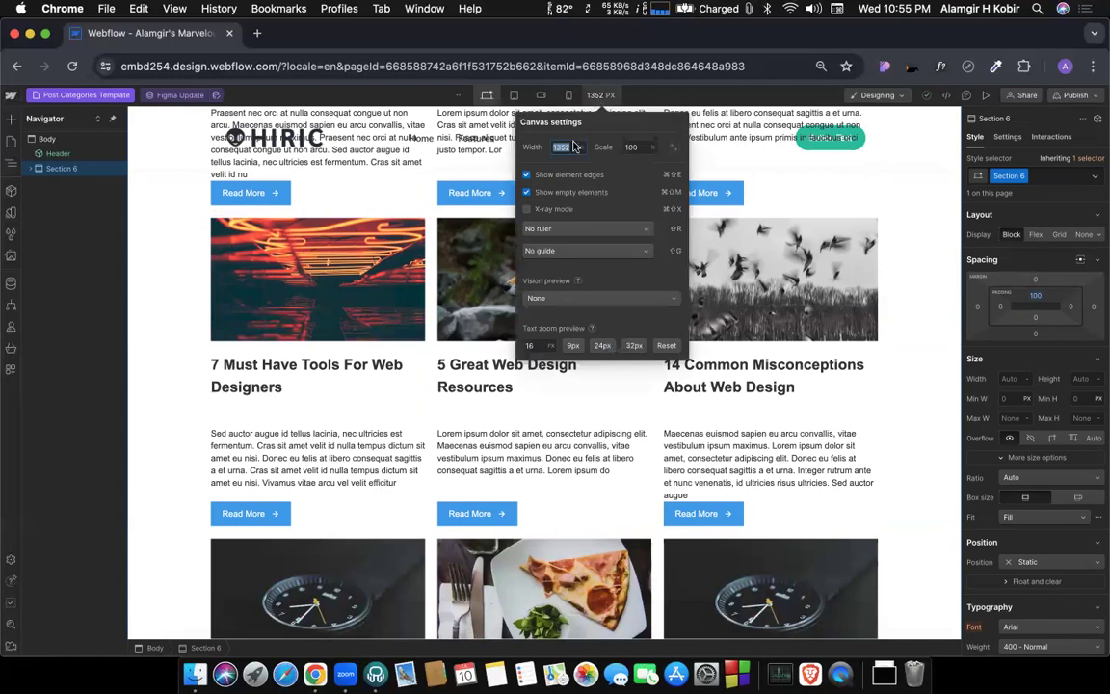
type("1440")
key("Return")
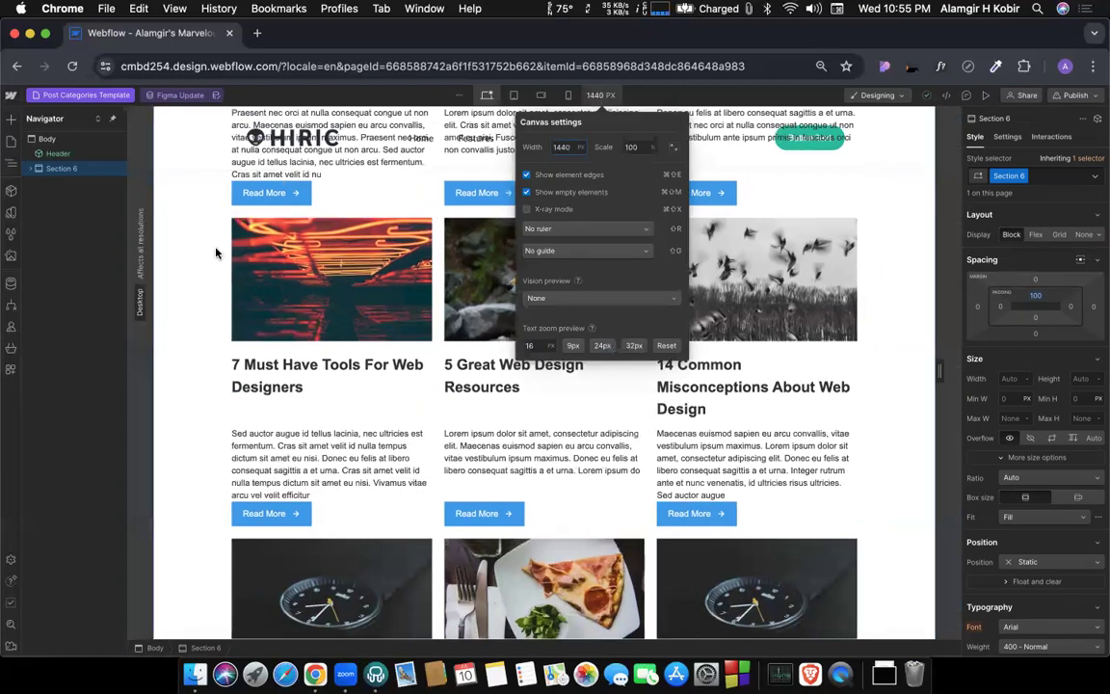
left_click(168, 267)
scroll(248, 268, "up", 5)
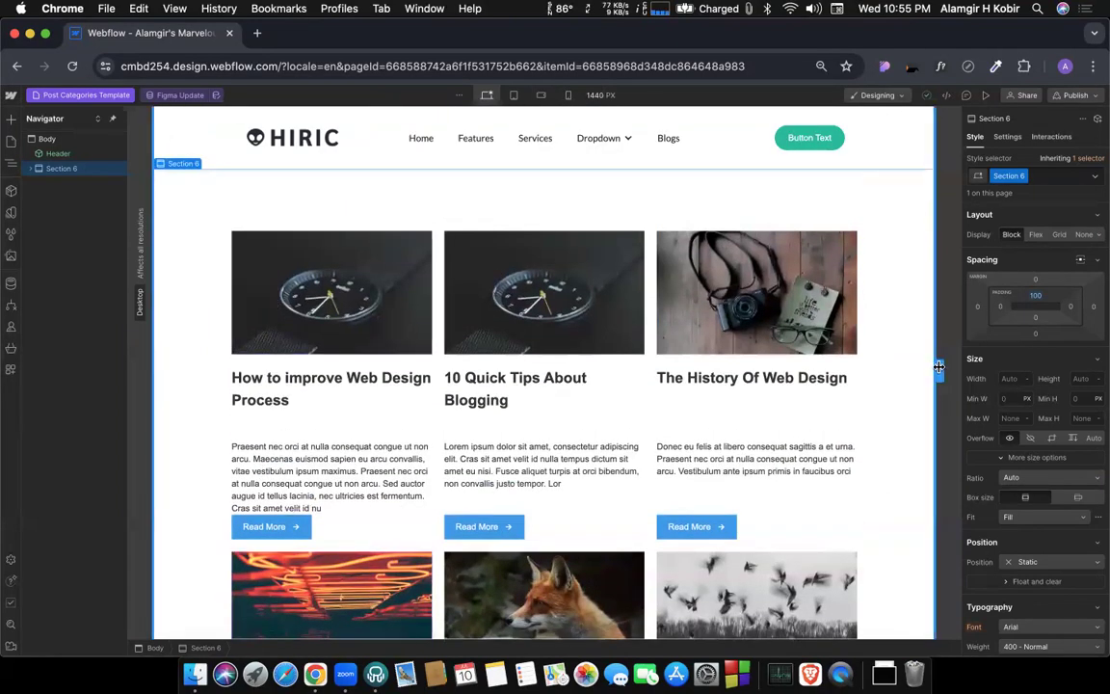
left_click_drag(961, 369, 959, 369)
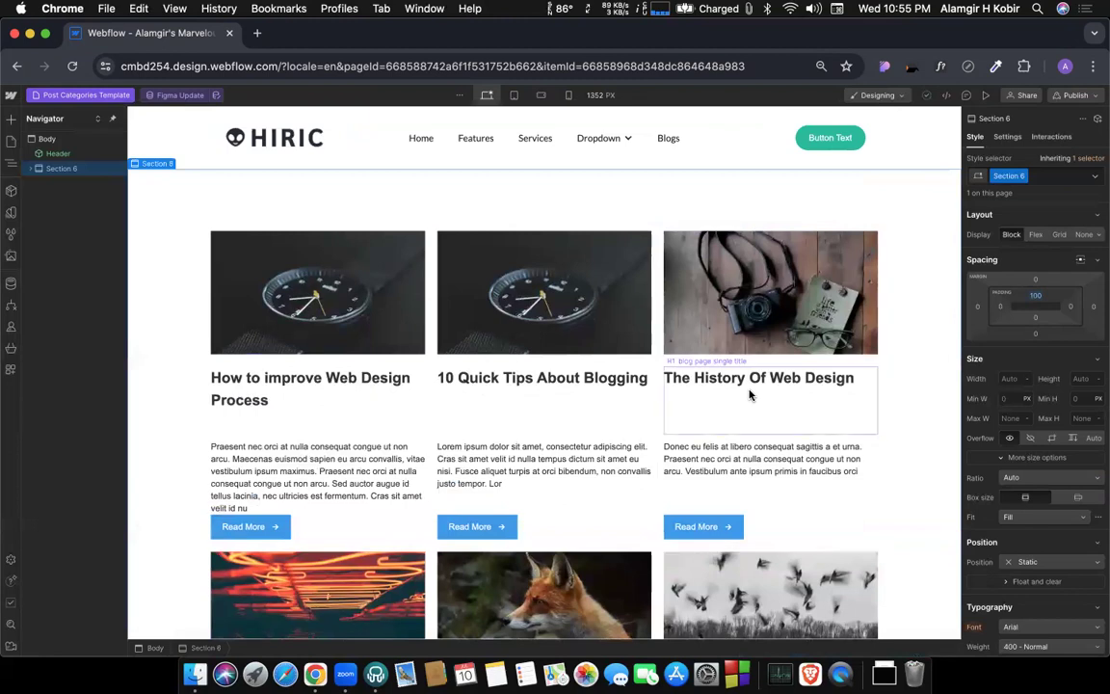
scroll(315, 402, "down", 1)
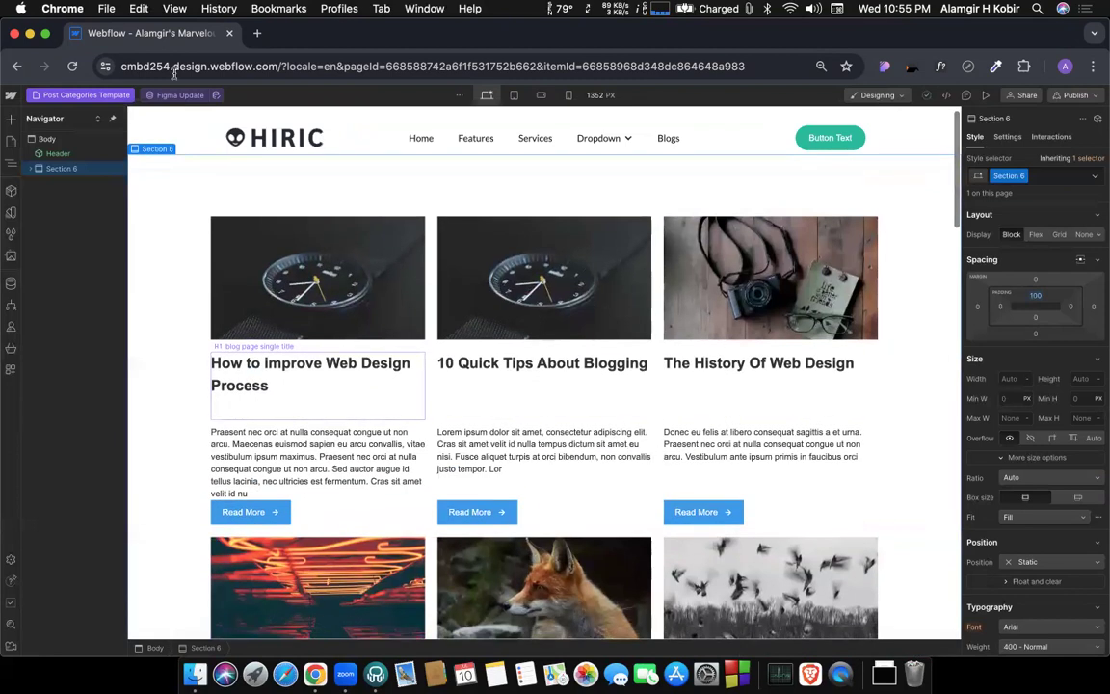
scroll(187, 203, "up", 1)
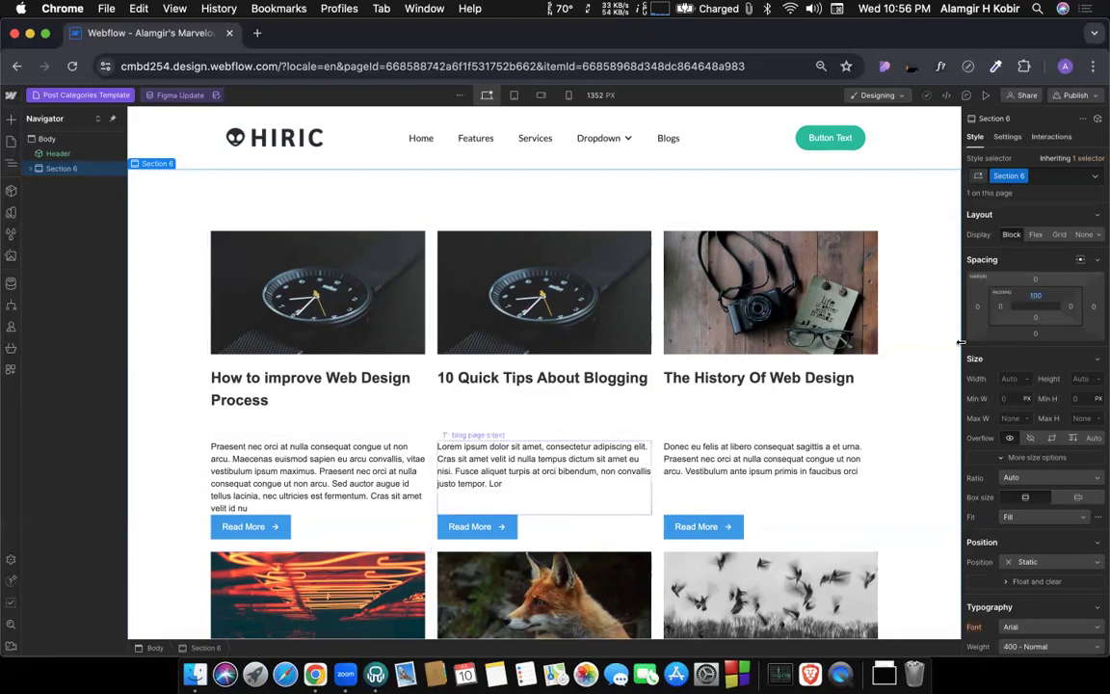
Set the bottom padding of the post-list section to 100 px and check the spacing at the page's end.
left_click(1034, 321)
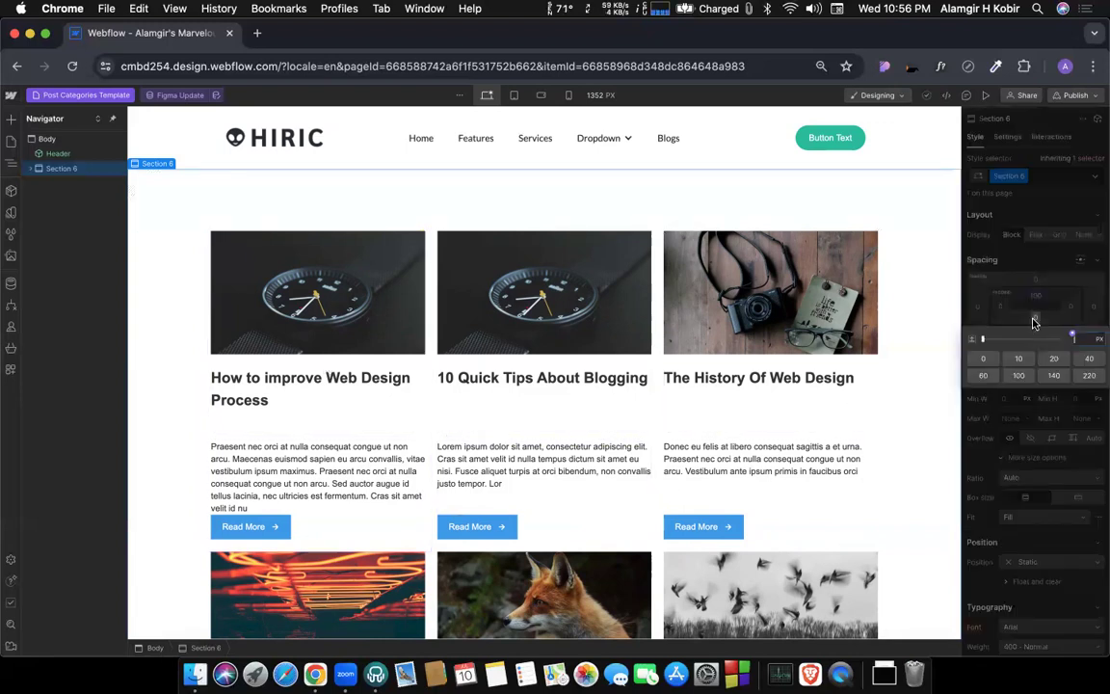
left_click(1019, 376)
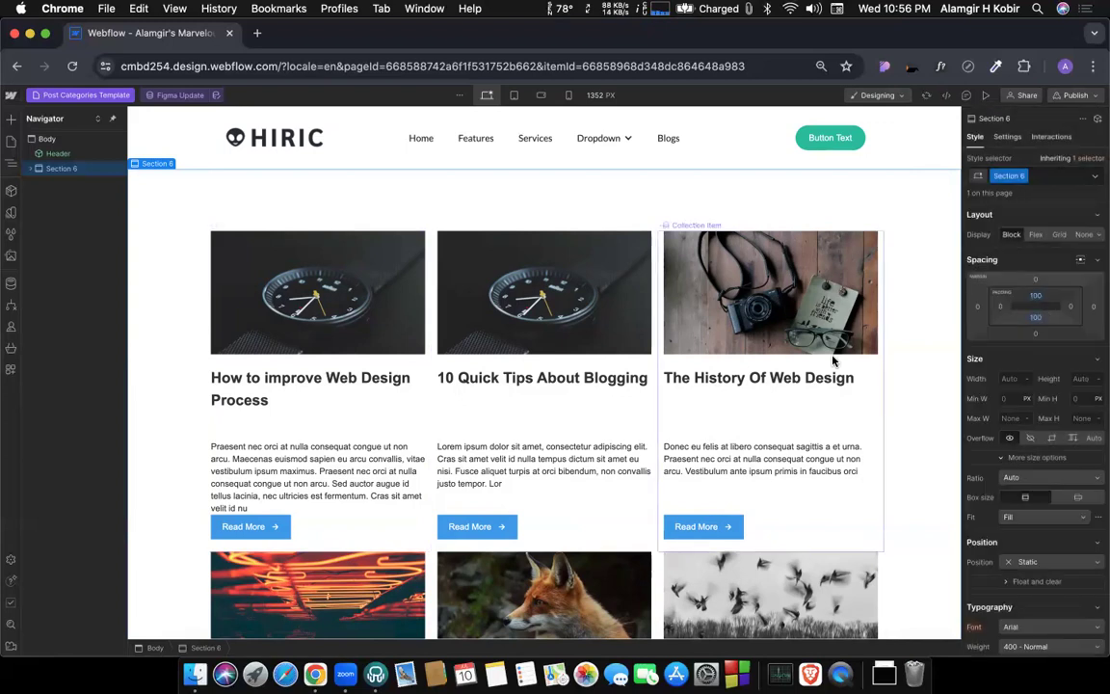
scroll(713, 362, "down", 2)
scroll(713, 361, "down", 15)
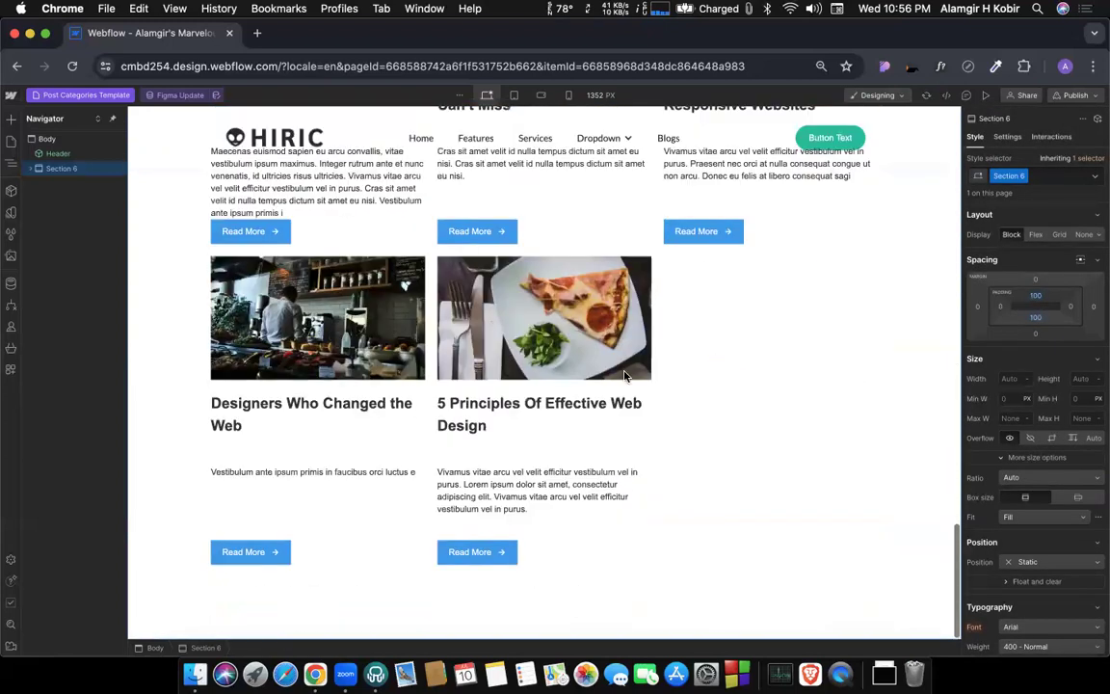
scroll(402, 455, "up", 5)
scroll(400, 452, "up", 10)
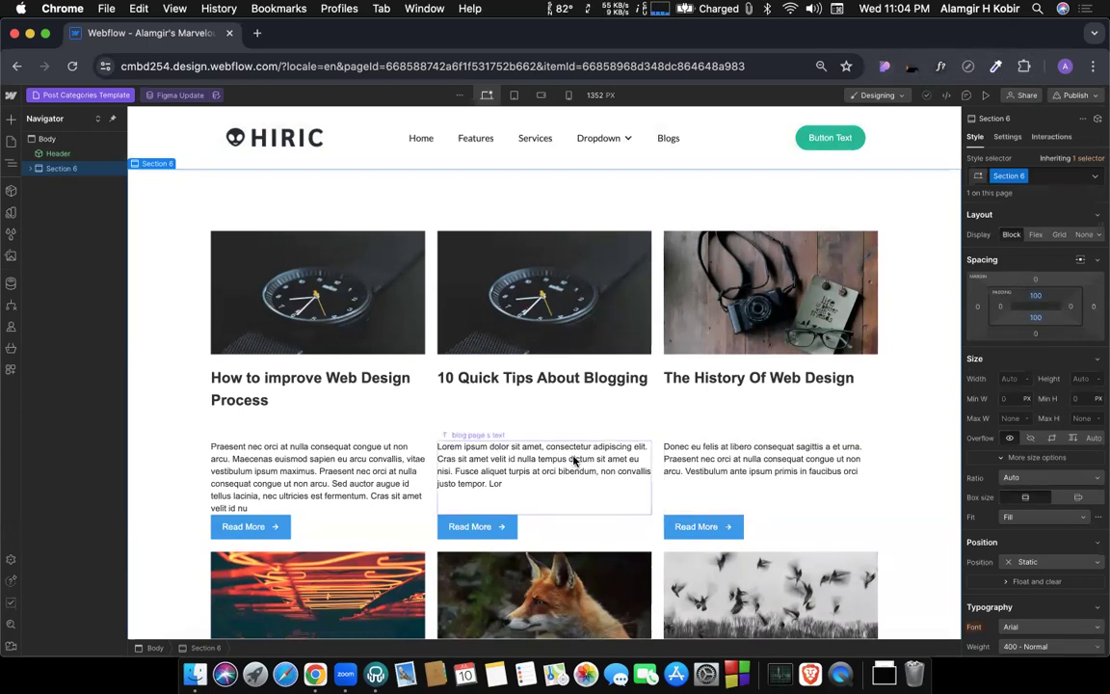
scroll(573, 408, "down", 6)
scroll(514, 364, "up", 15)
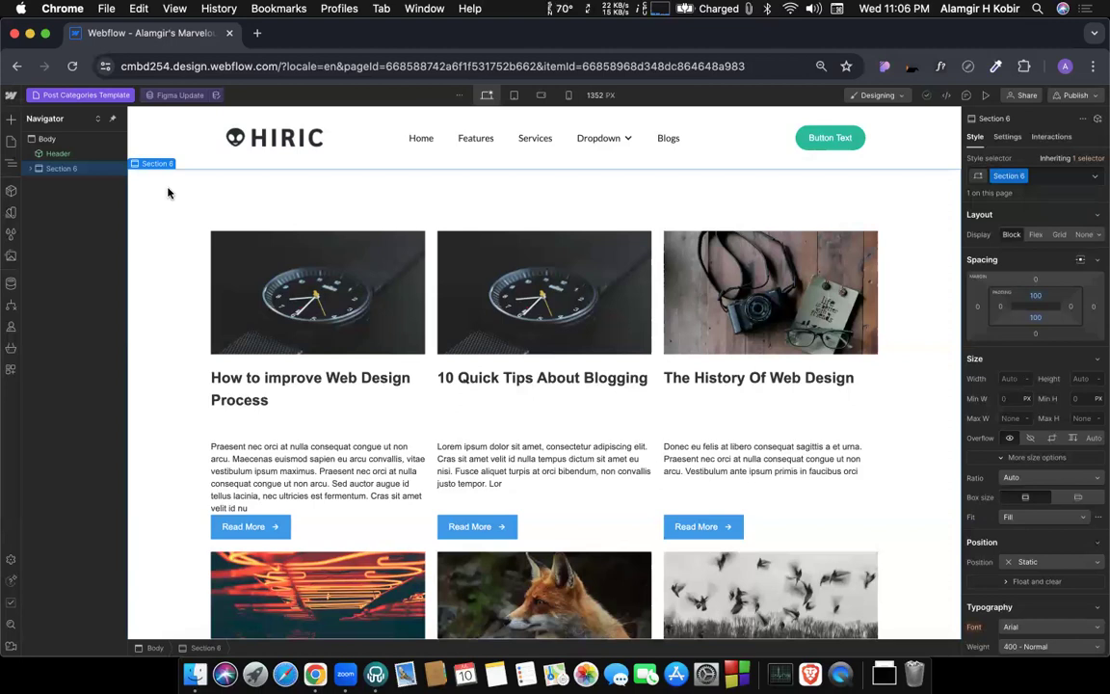
key("ctrl+Right")
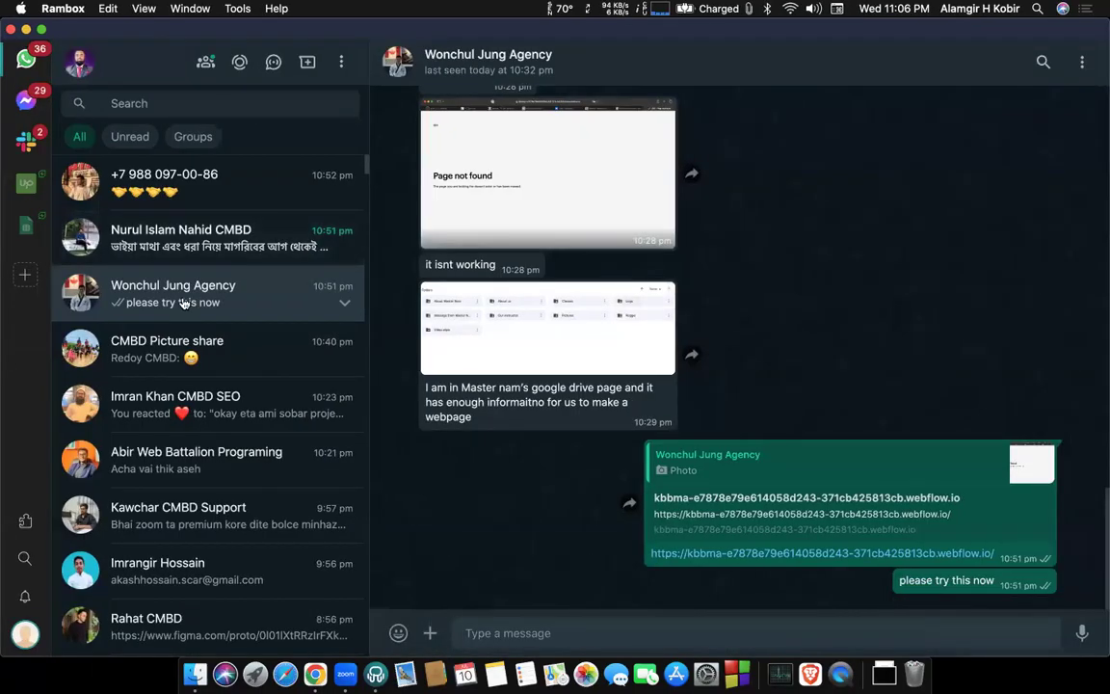
key("ctrl+Left")
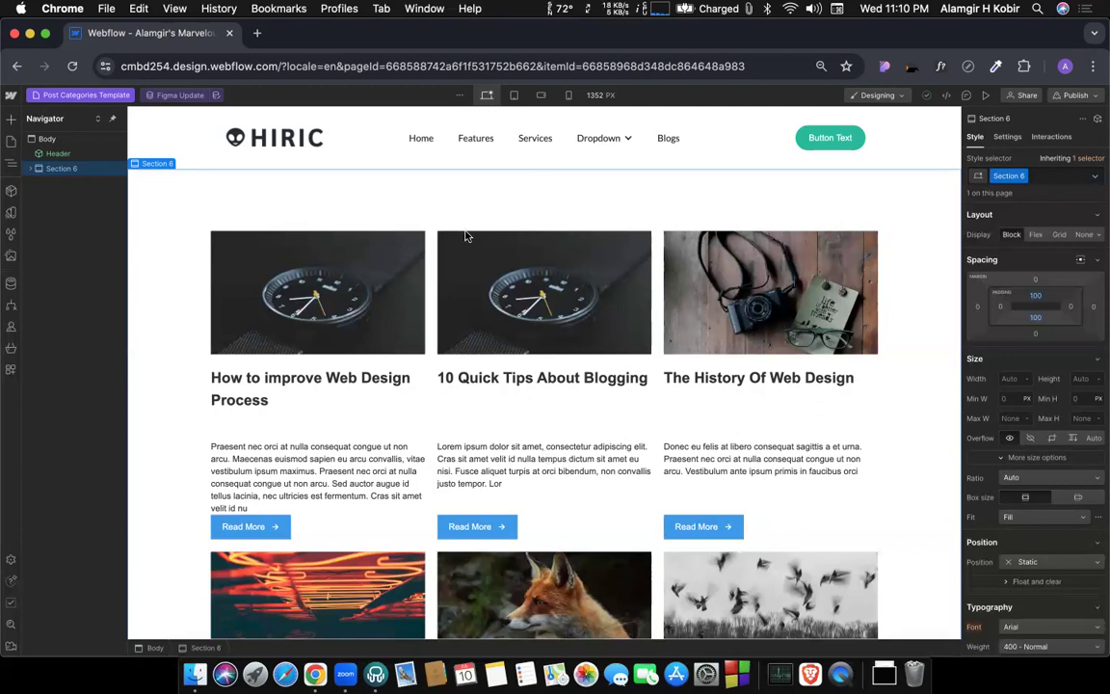
Search Google for taekwondo in a new browser tab.
left_click(259, 35)
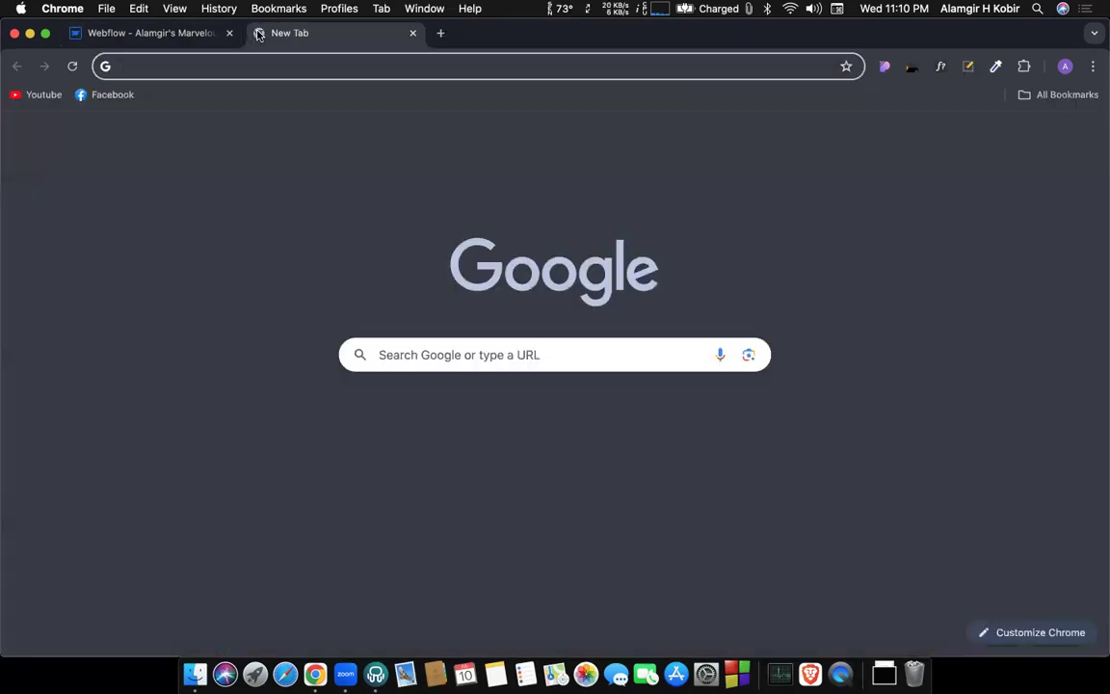
type("tae")
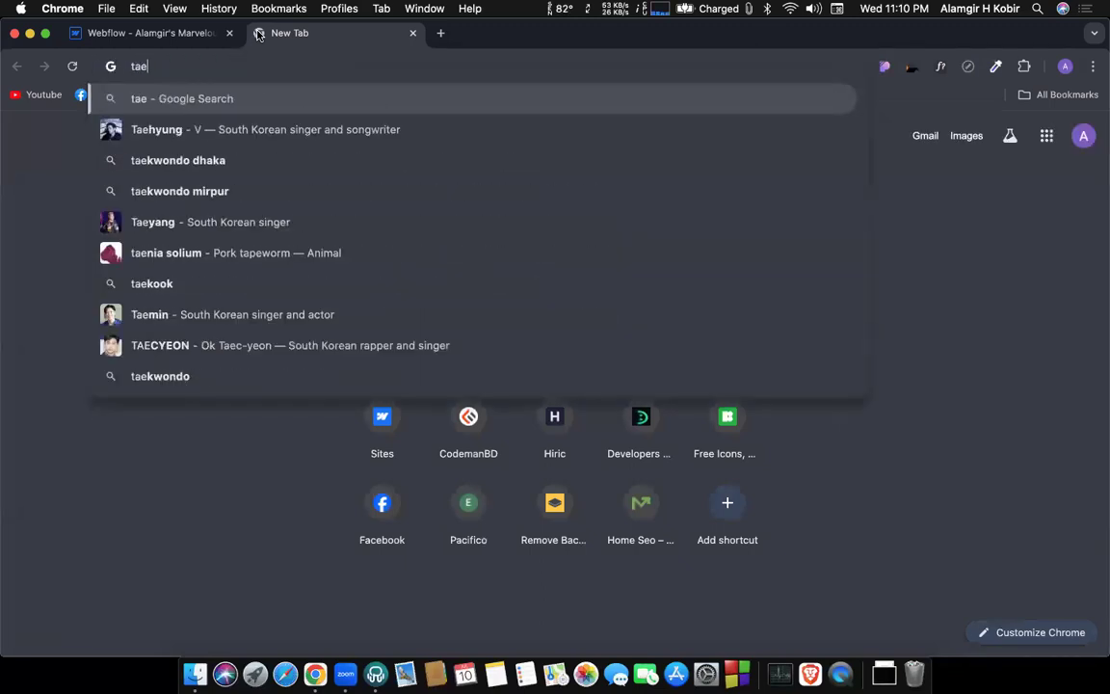
key("BackSpace")
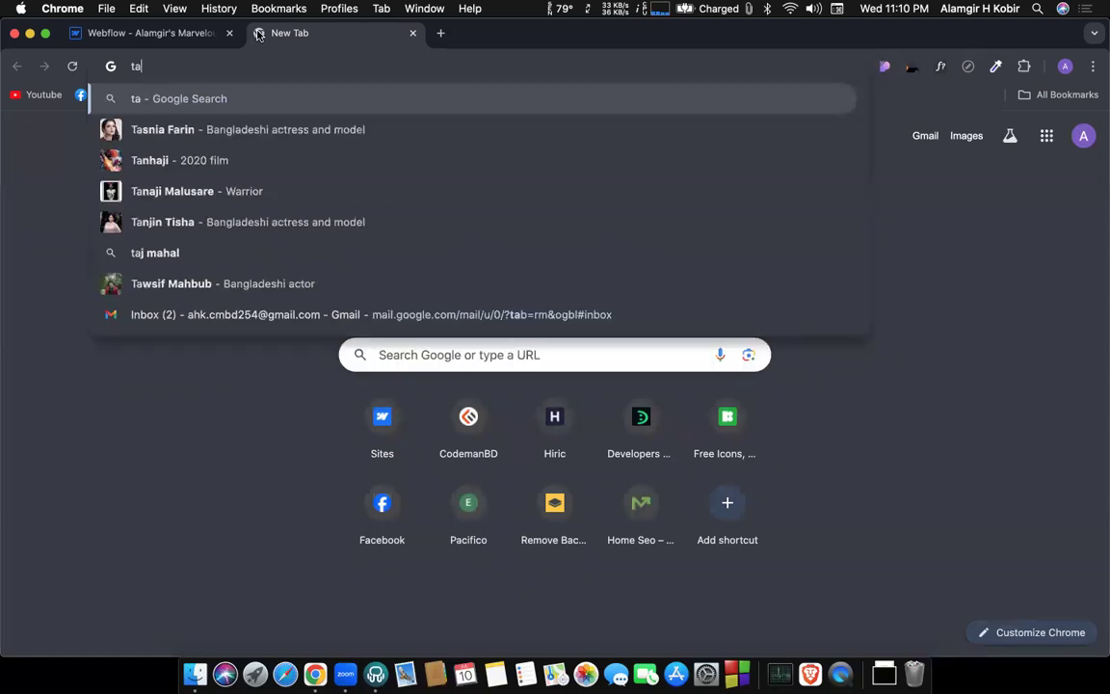
type("a")
key("BackSpace")
key("BackSpace")
type("ea")
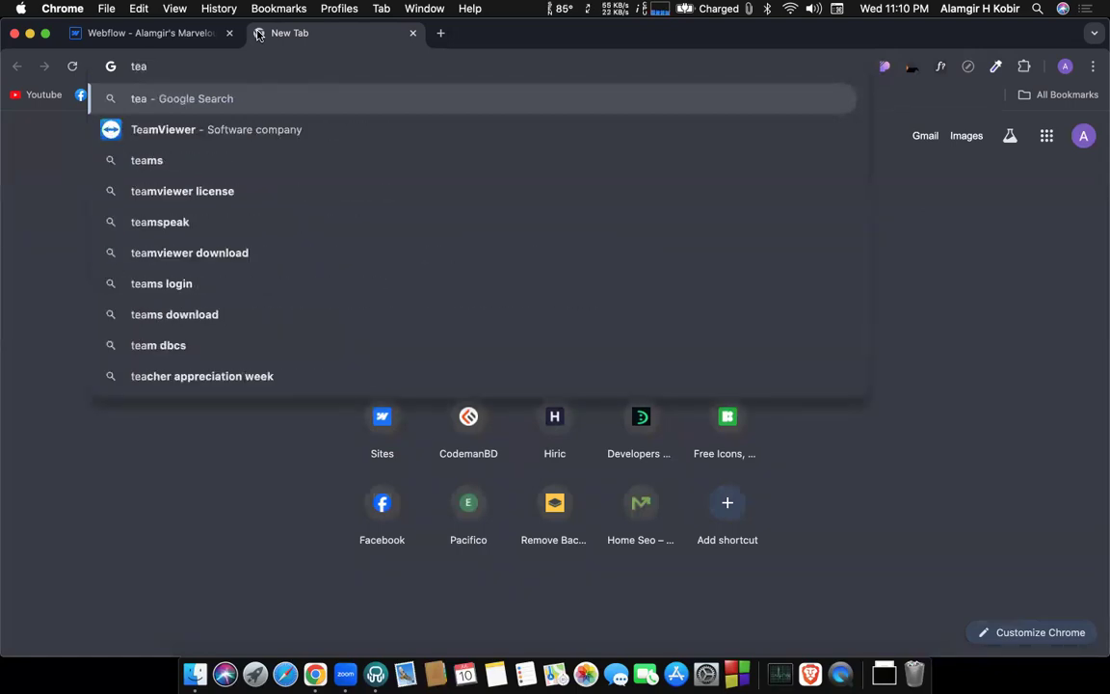
type("k")
key("BackSpace")
key("BackSpace")
key("BackSpace")
type("ae")
key("Down")
key("Down")
key("Down")
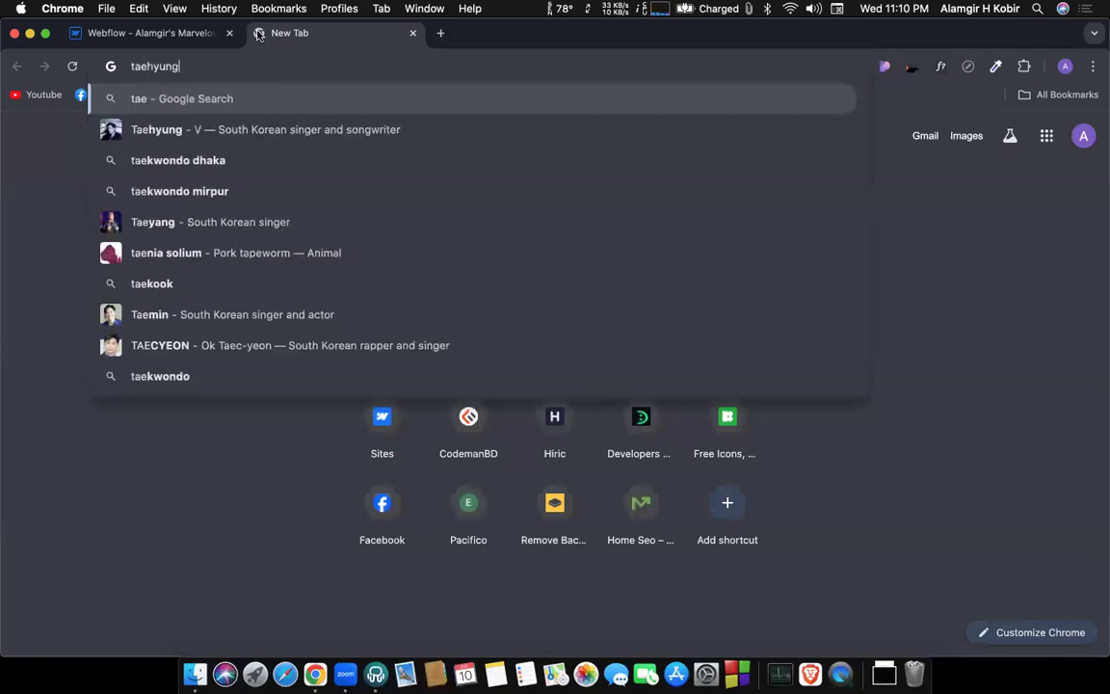
key("Up")
key("BackSpace")
key("BackSpace")
key("BackSpace")
key("BackSpace")
key("BackSpace")
key("BackSpace")
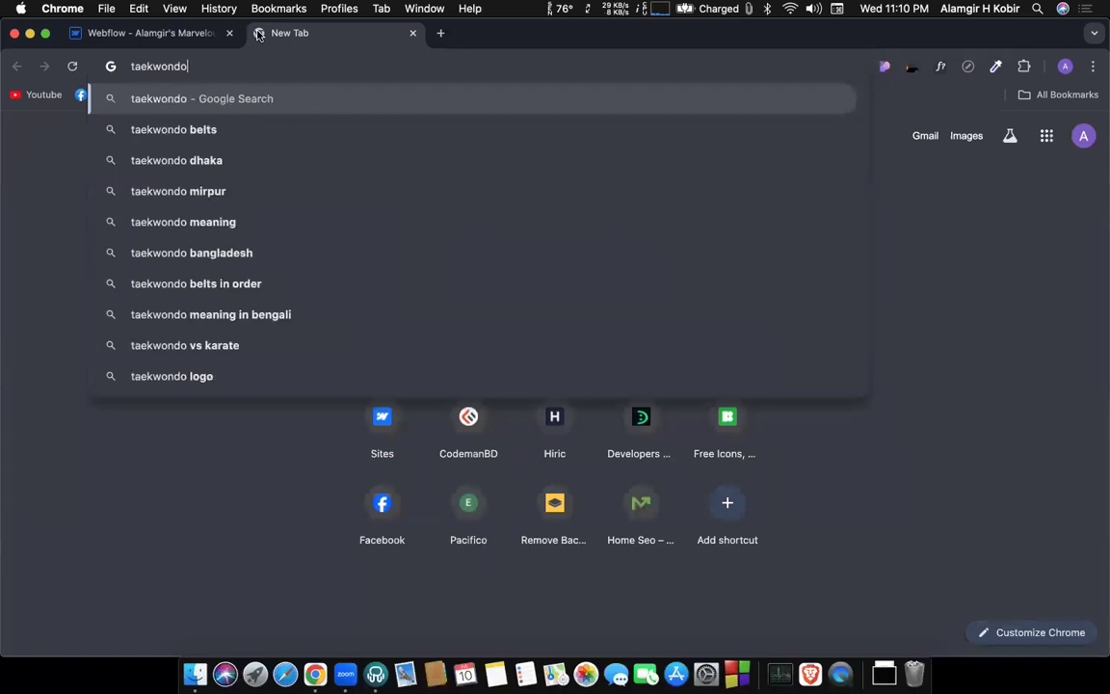
key("Return")
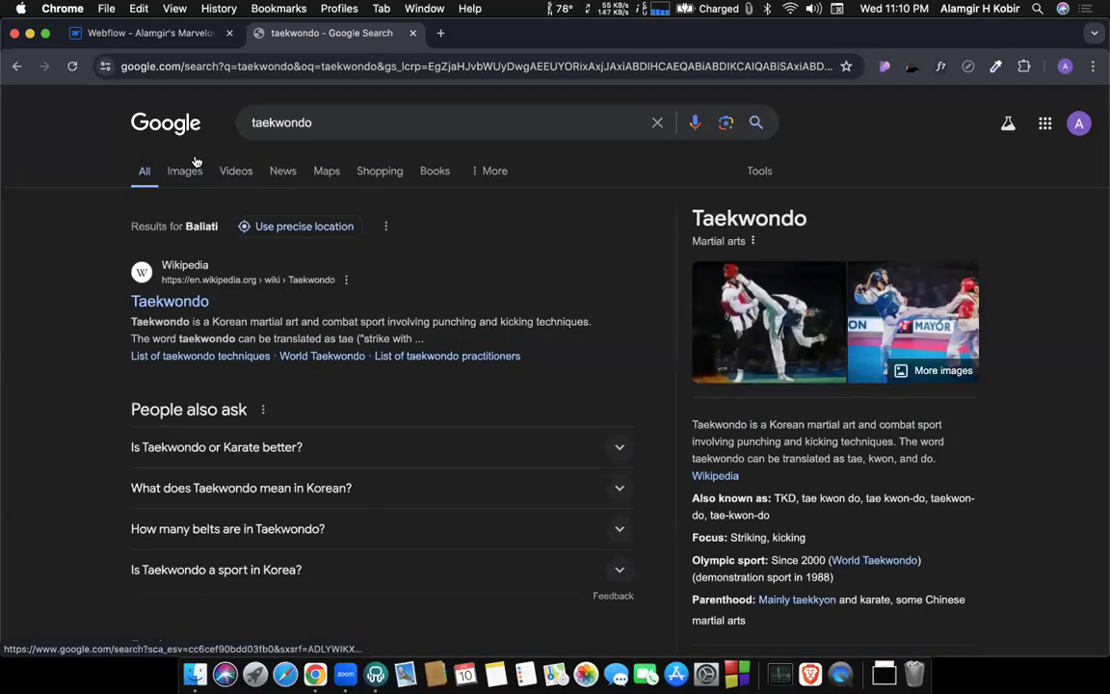
Browse the image results for taekwondo and close the search tab to return to the Webflow page.
left_click(185, 170)
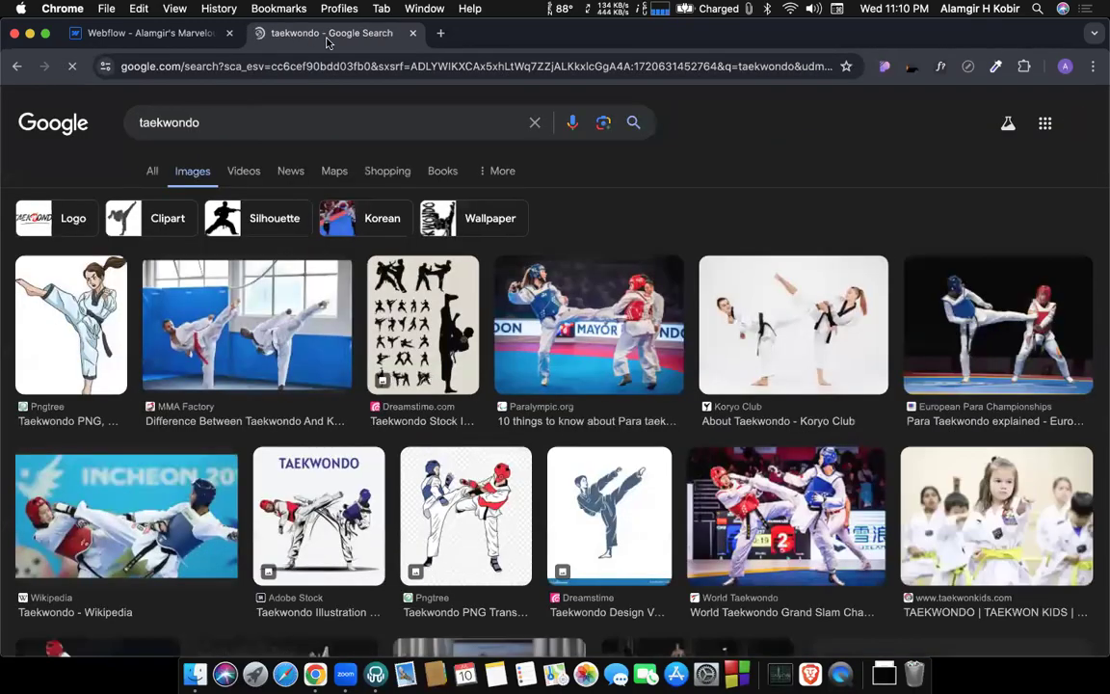
scroll(266, 293, "down", 3)
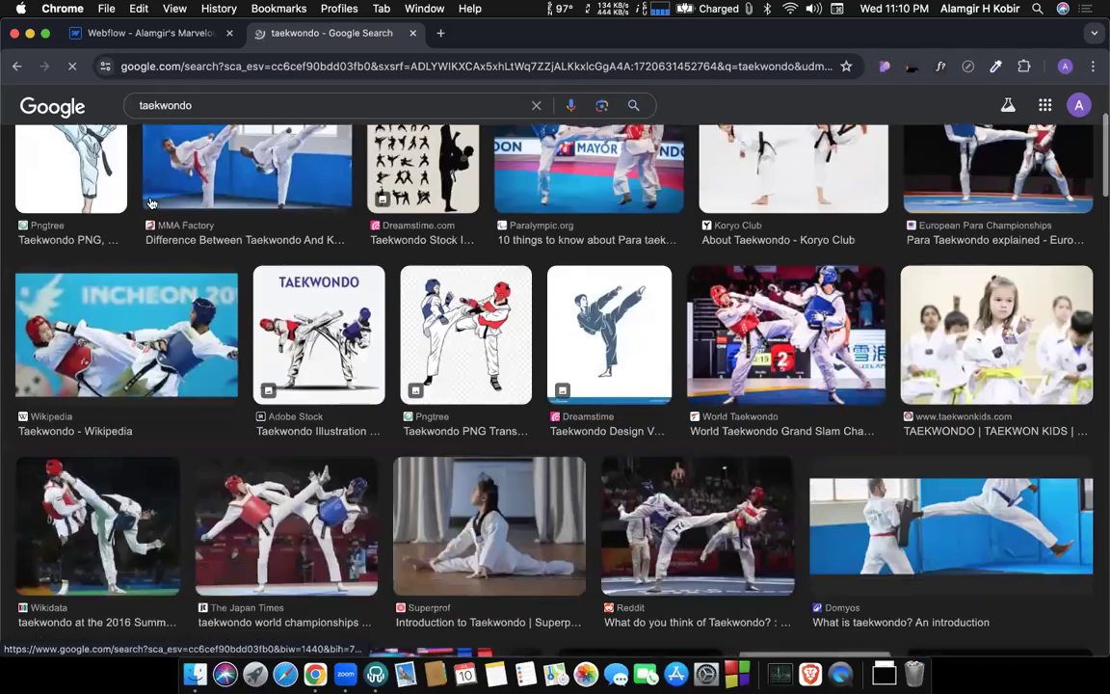
scroll(266, 293, "up", 2)
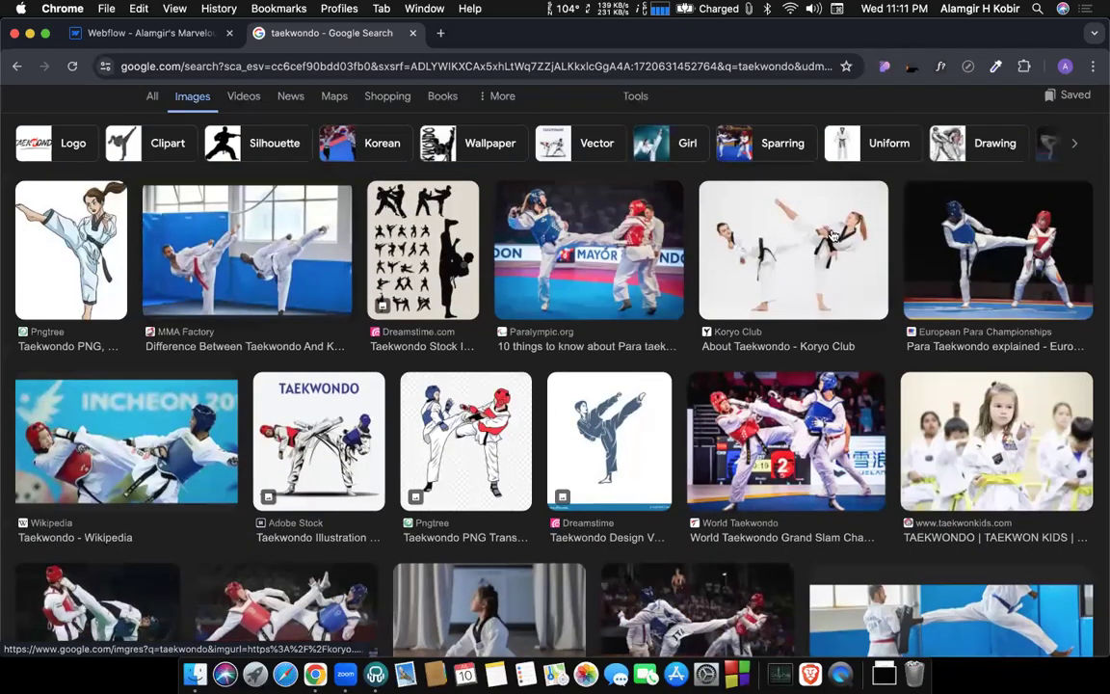
scroll(615, 358, "down", 3)
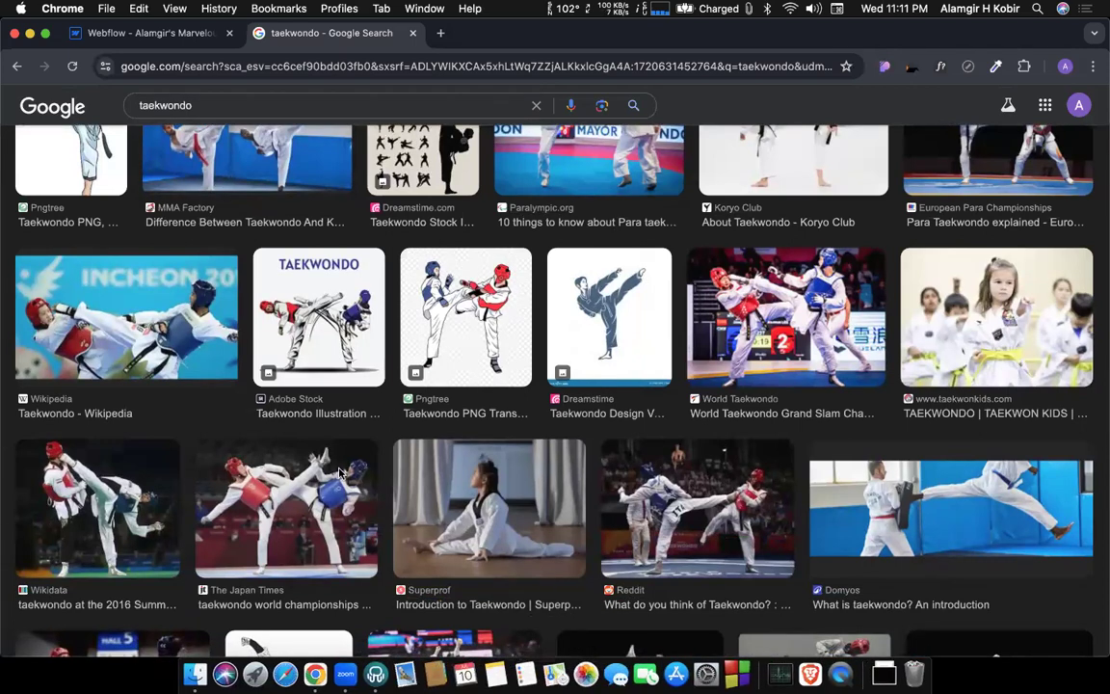
scroll(384, 398, "up", 4)
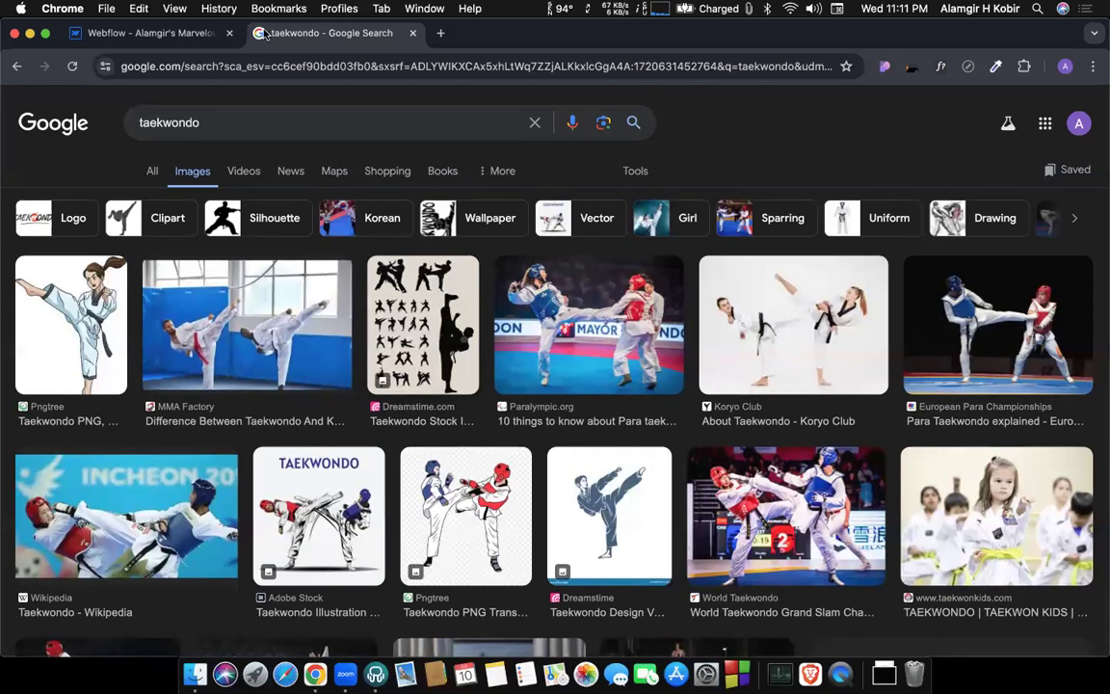
key("super+w")
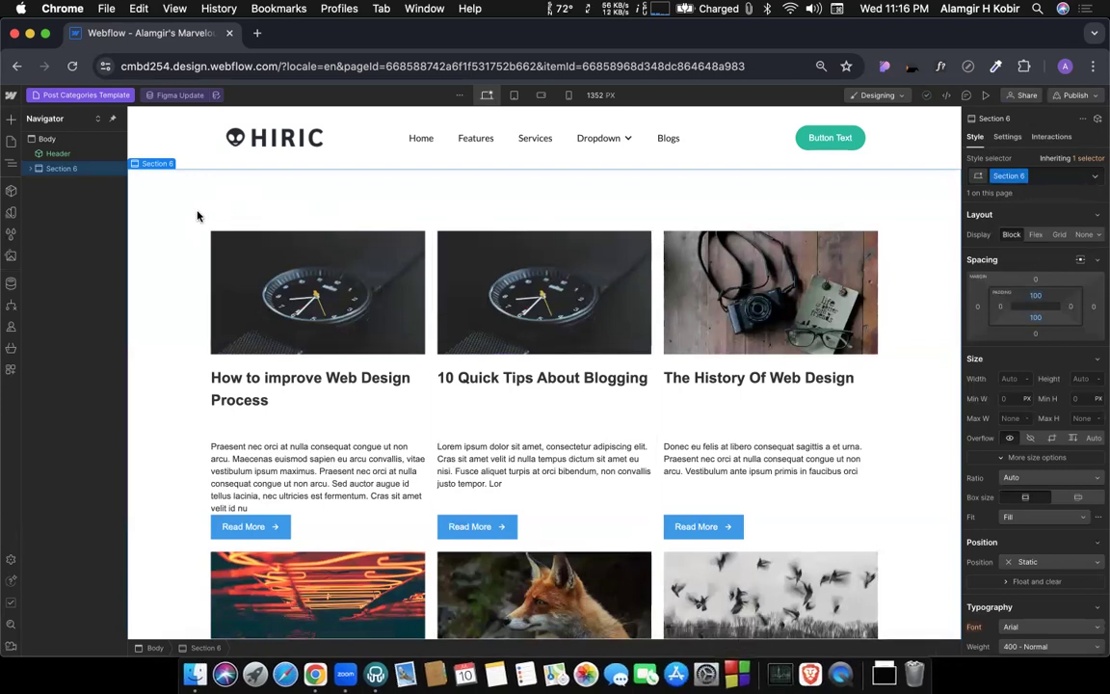
left_click(39, 140)
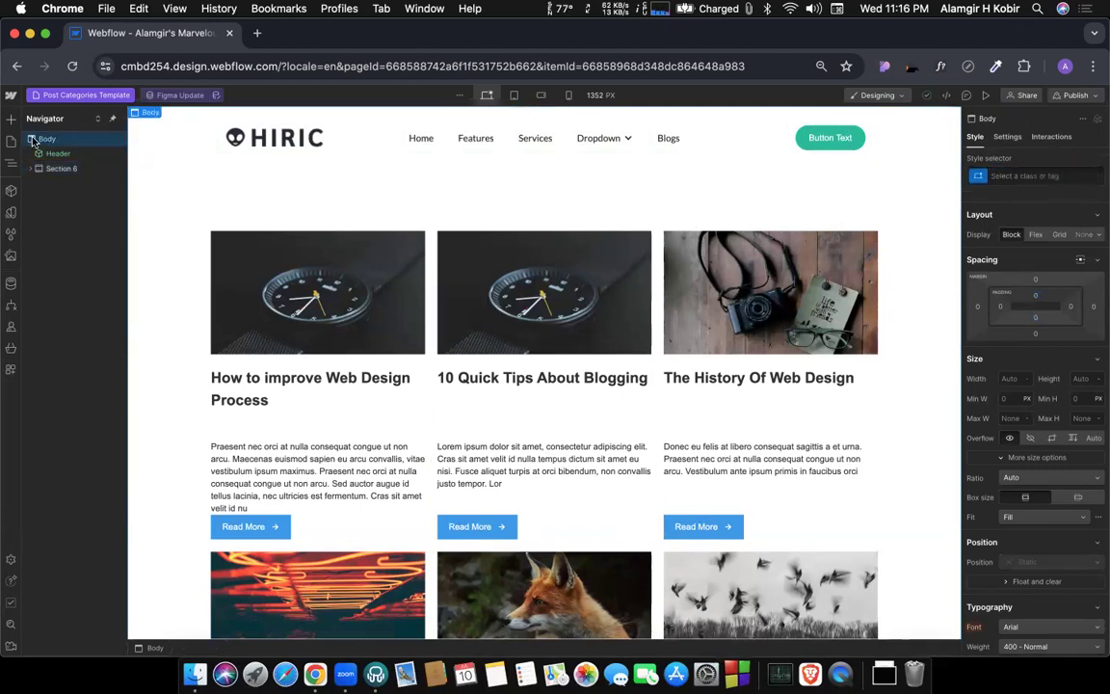
left_click(61, 170)
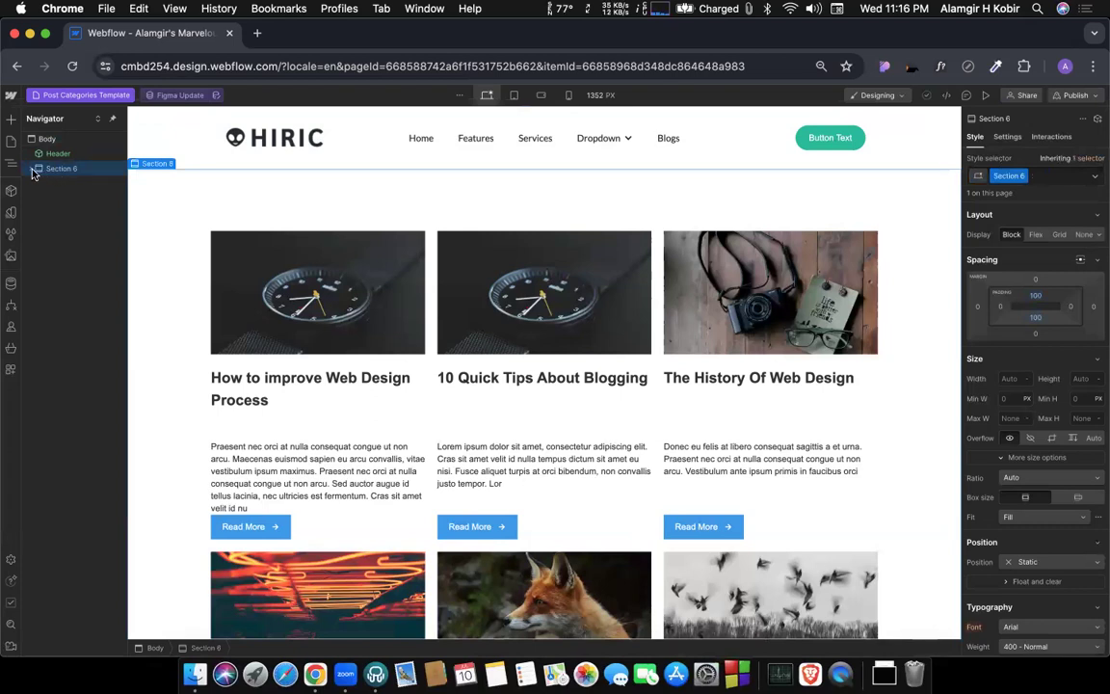
left_click(32, 170)
left_click(33, 170)
left_click(46, 140)
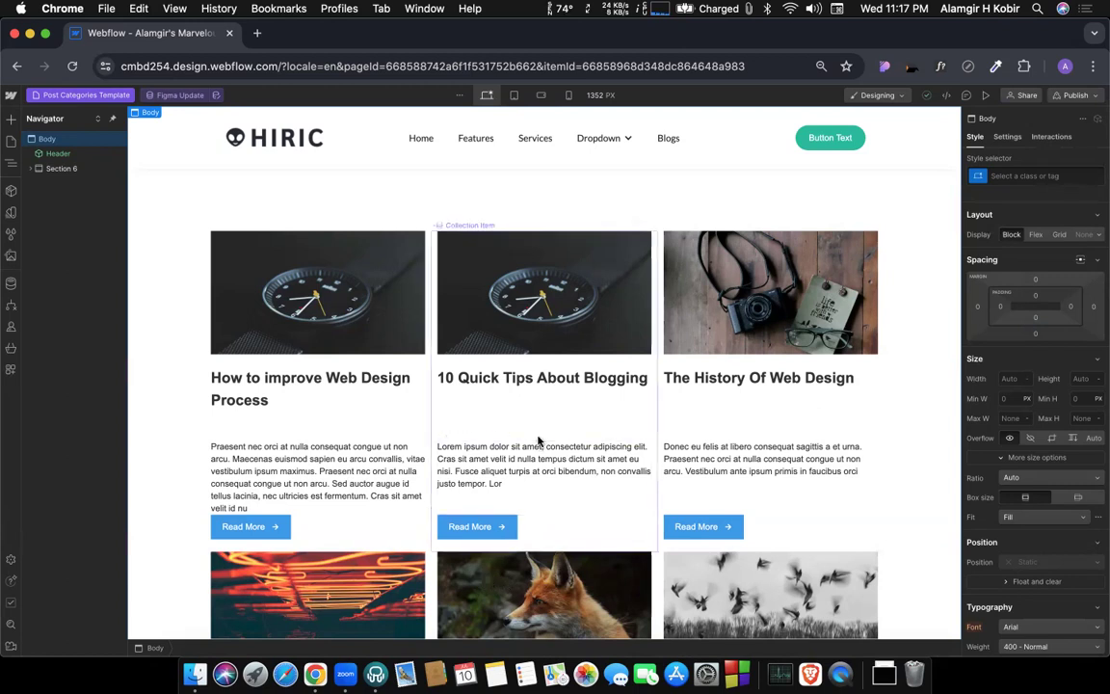
left_click(156, 323)
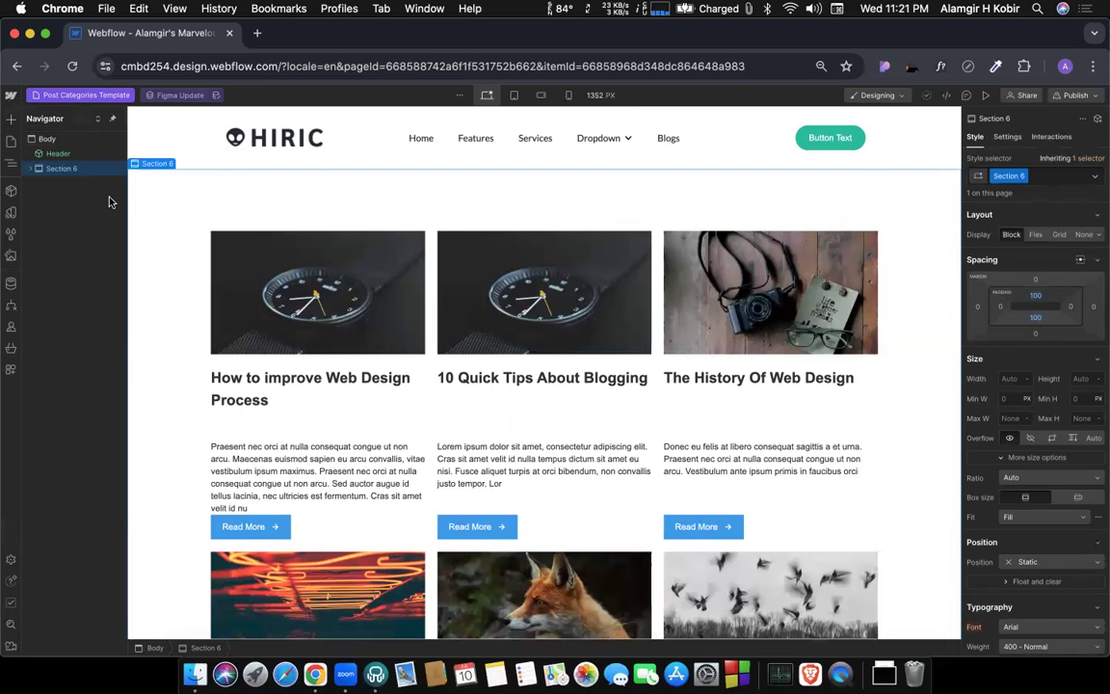
Check the template's list of post categories and the nested elements of the post-list section.
left_click(159, 95)
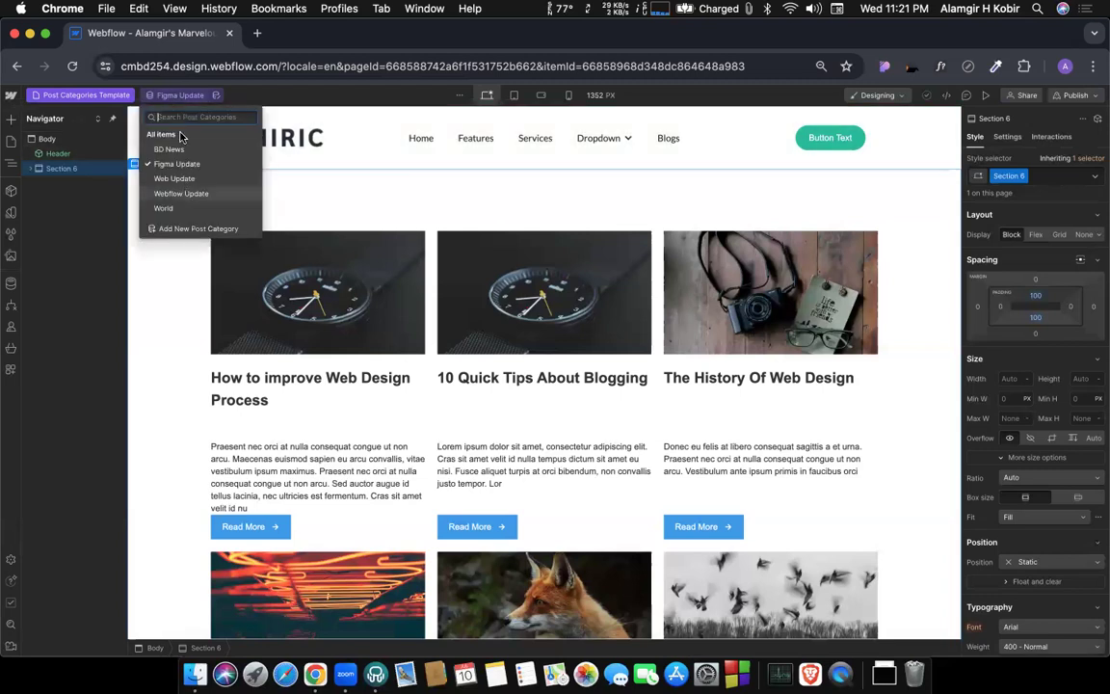
left_click(82, 237)
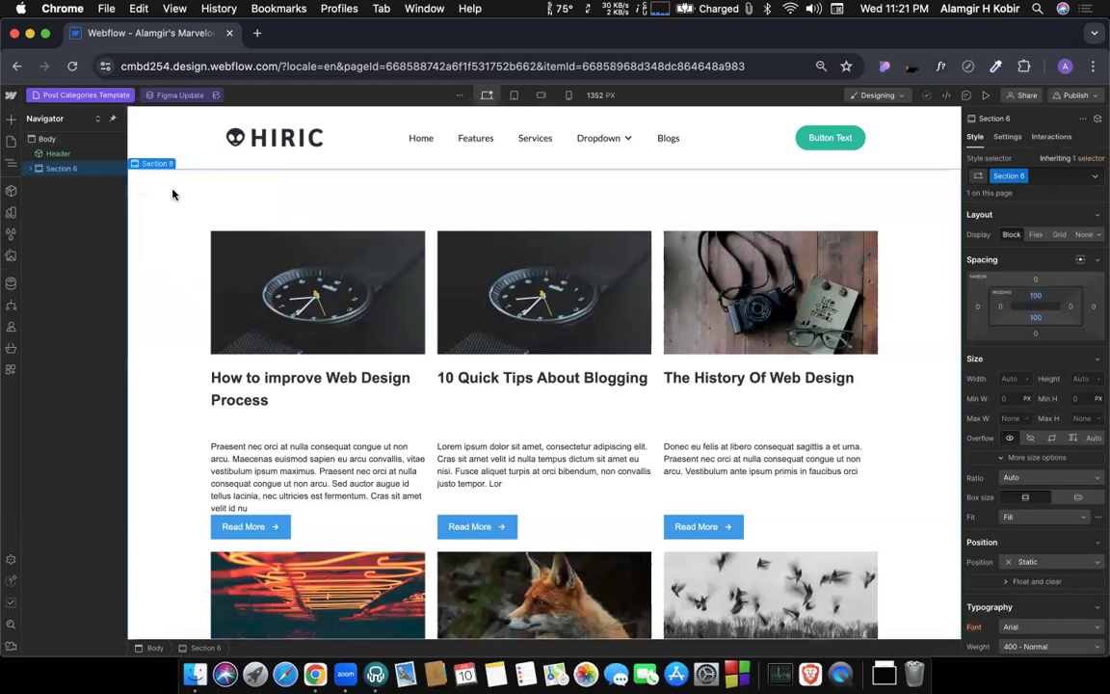
left_click(30, 169)
left_click(39, 183)
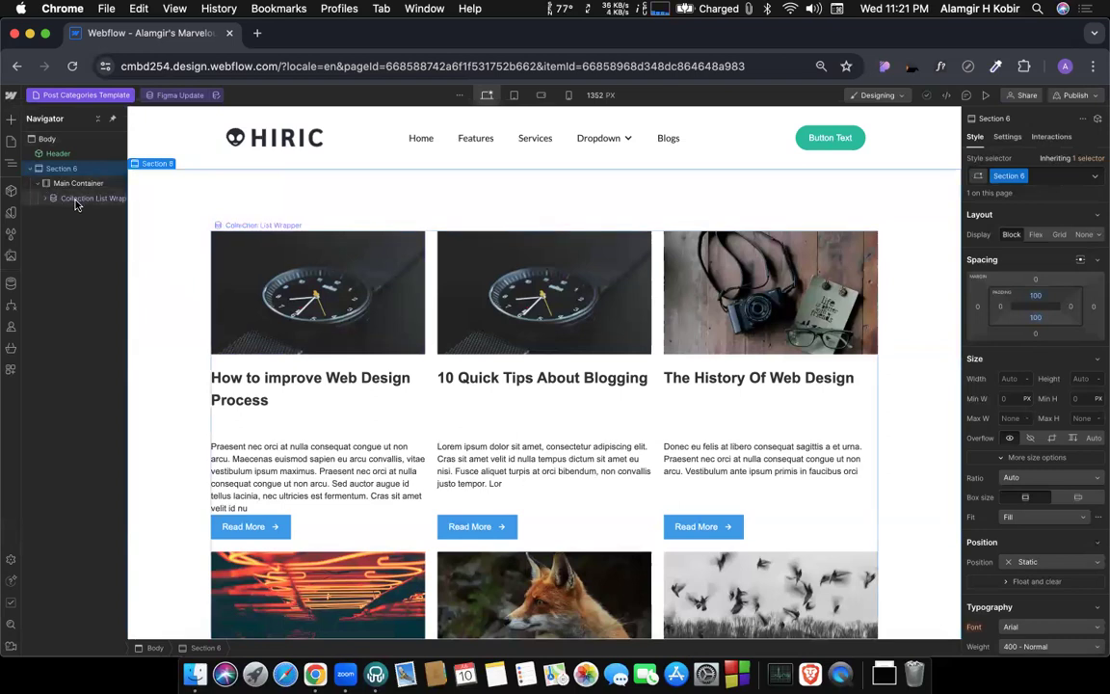
left_click(49, 200)
left_click(46, 199)
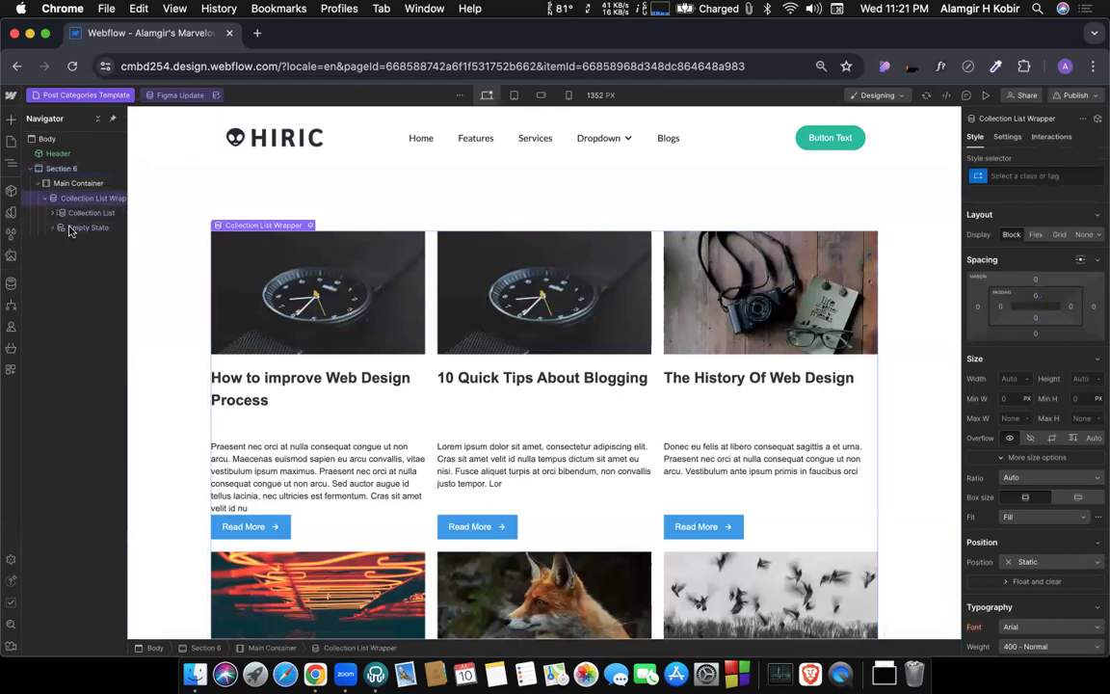
left_click(39, 184)
left_click(32, 168)
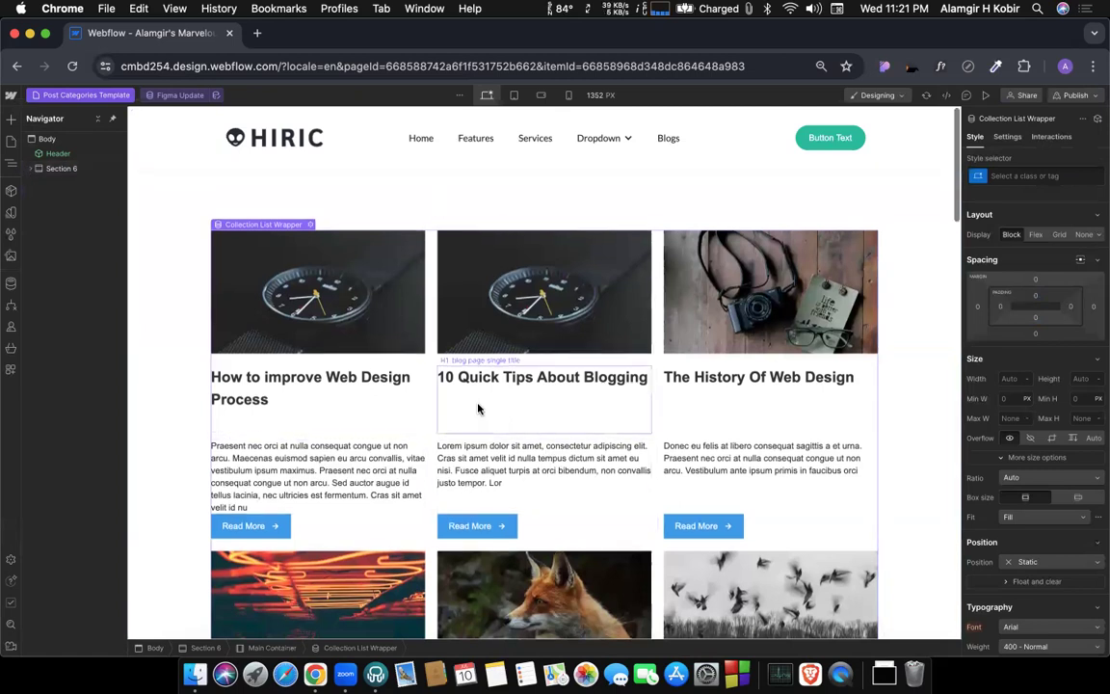
Look through the listed posts and inspect the data fields available for the first post title heading's text.
scroll(477, 409, "down", 5)
scroll(477, 409, "down", 10)
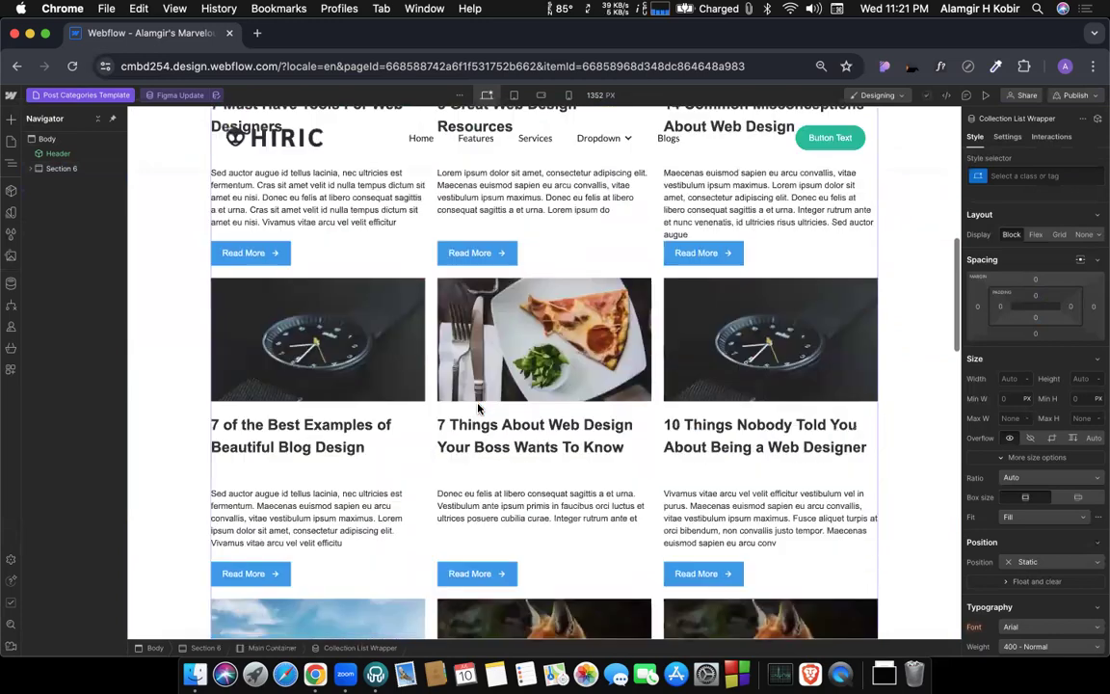
scroll(477, 409, "down", 15)
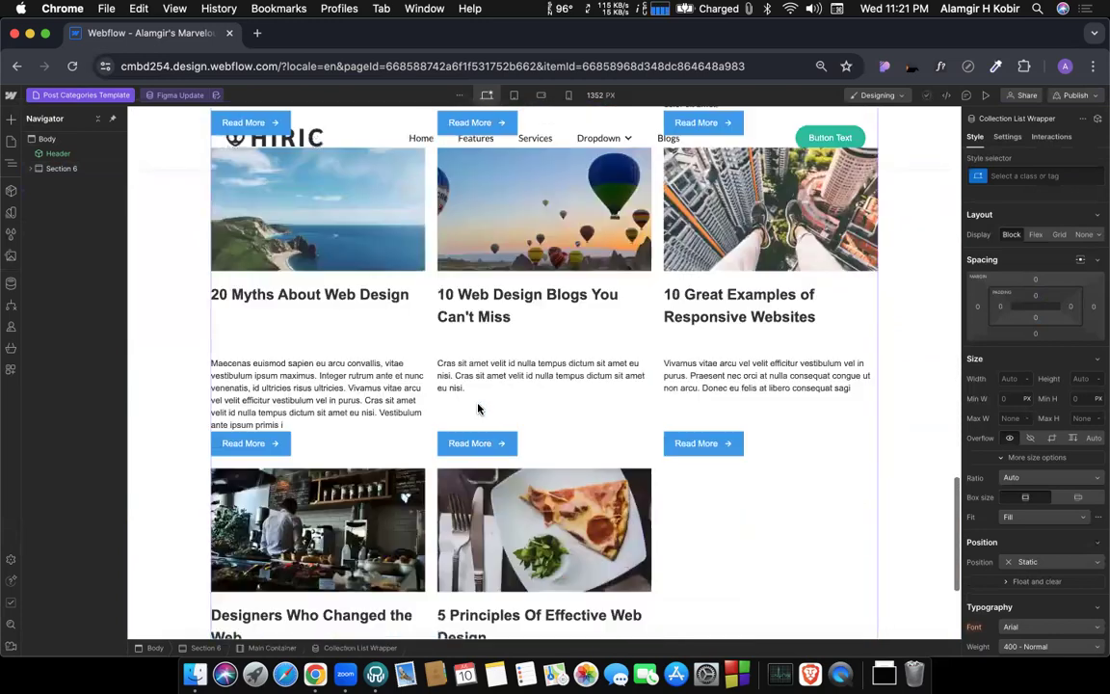
scroll(477, 409, "up", 20)
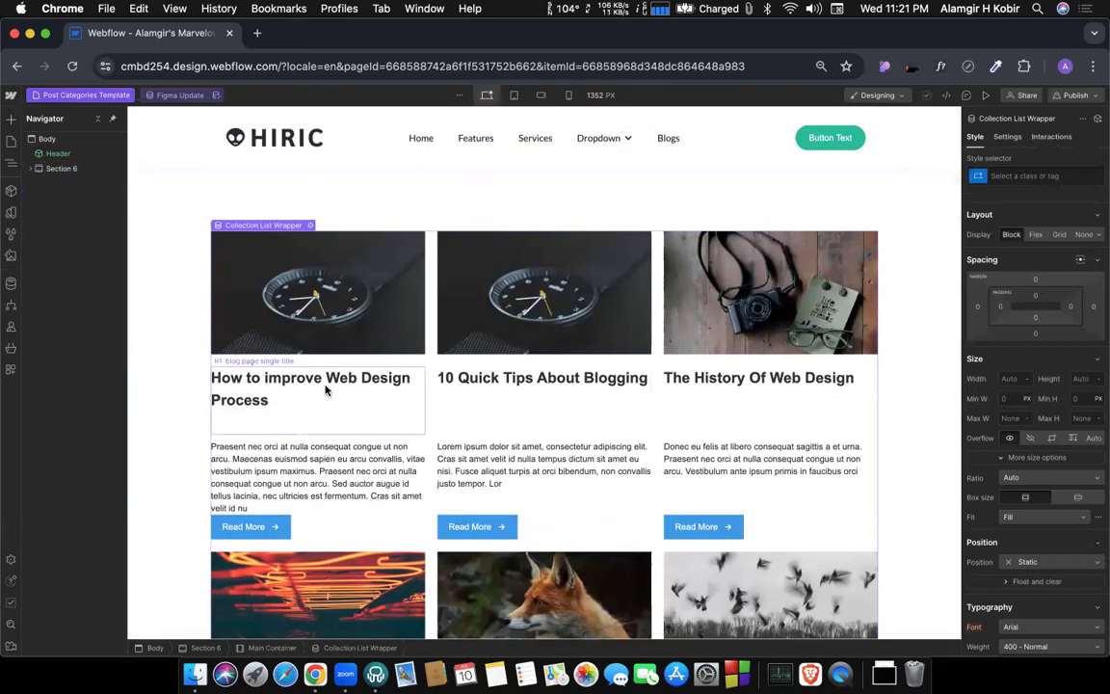
left_click(306, 377)
left_click(312, 362)
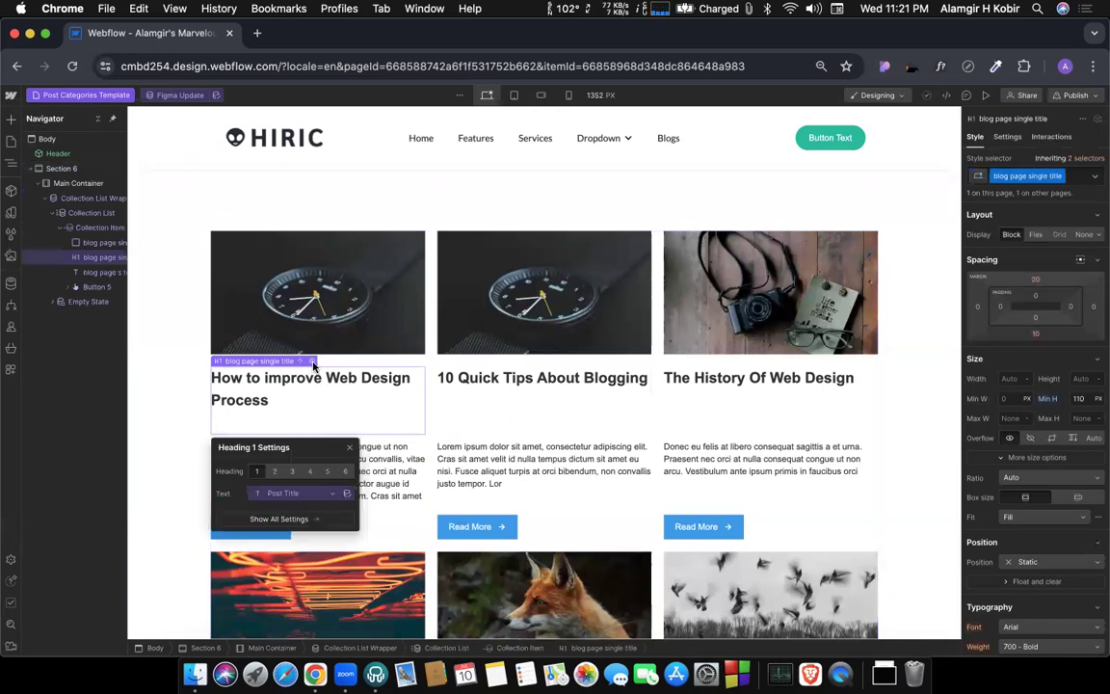
left_click(293, 494)
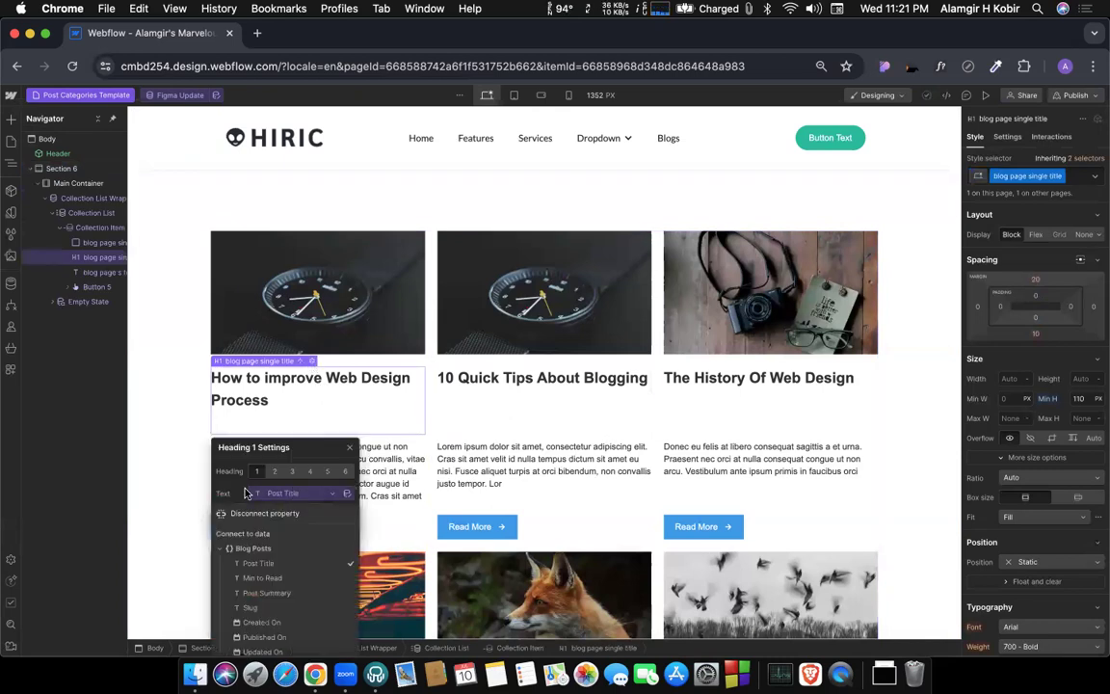
left_click(232, 493)
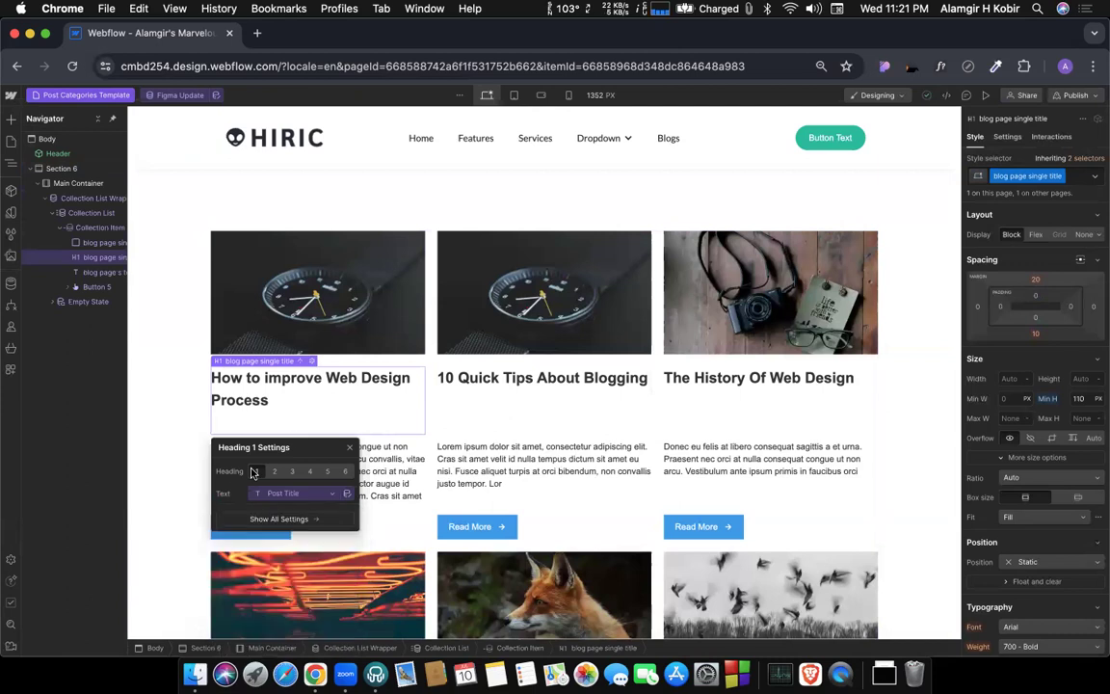
left_click_drag(300, 446, 410, 325)
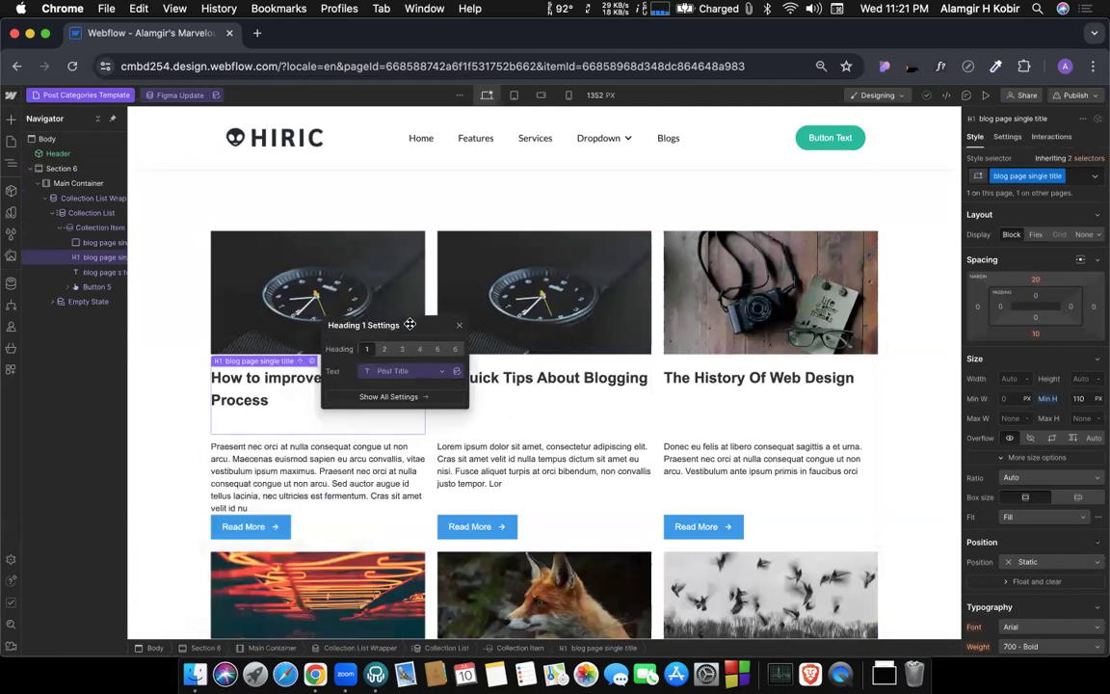
left_click(428, 370)
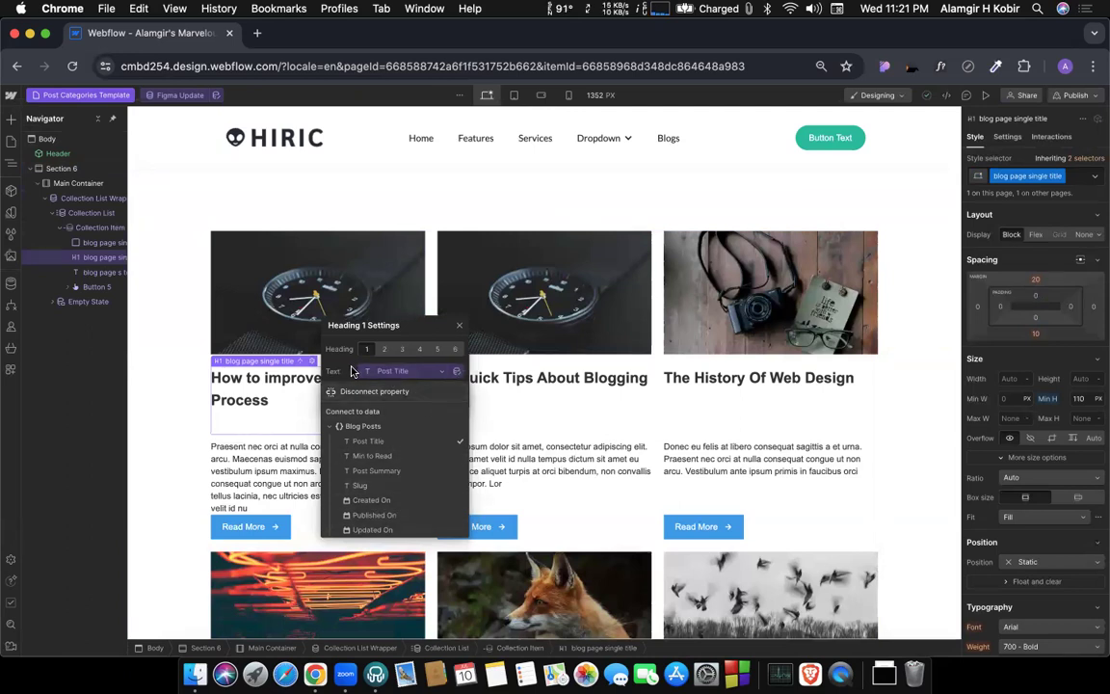
left_click(353, 372)
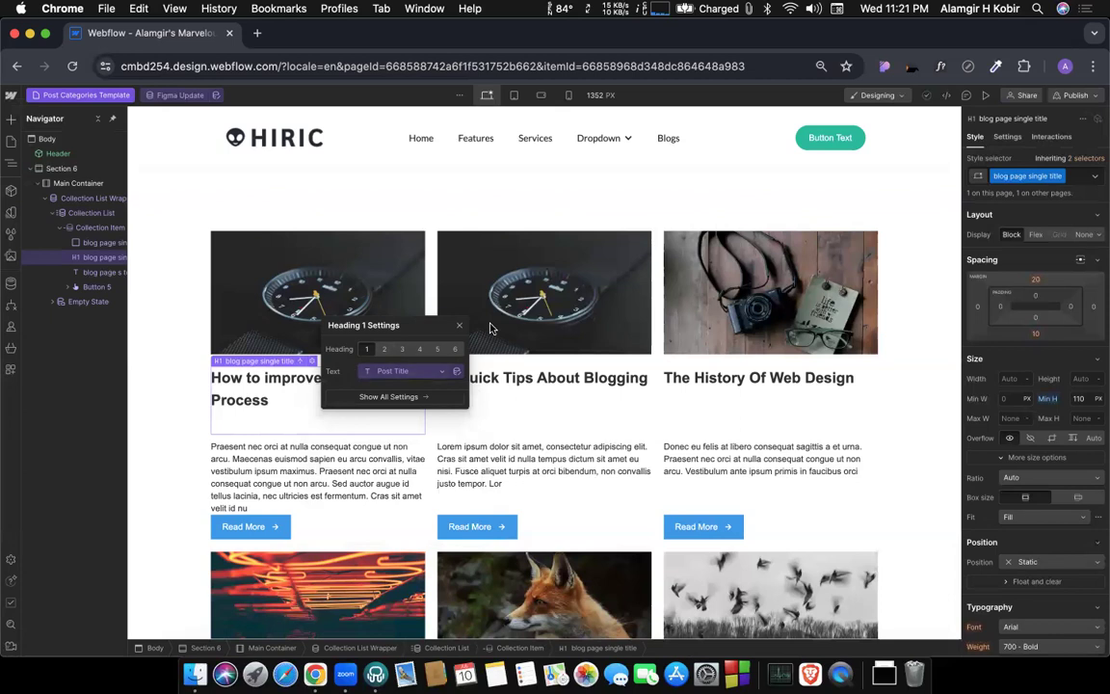
left_click(461, 329)
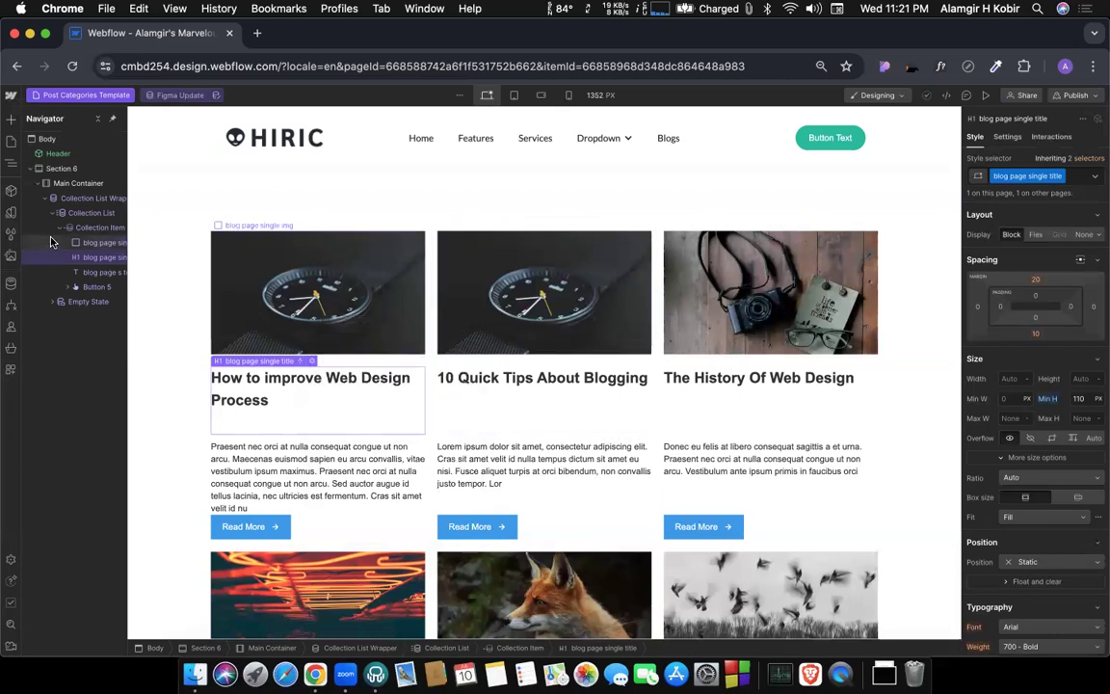
Add a filter to the post list's Collection List Wrapper so that Select Categories contains Current Post Category.
left_click(82, 199)
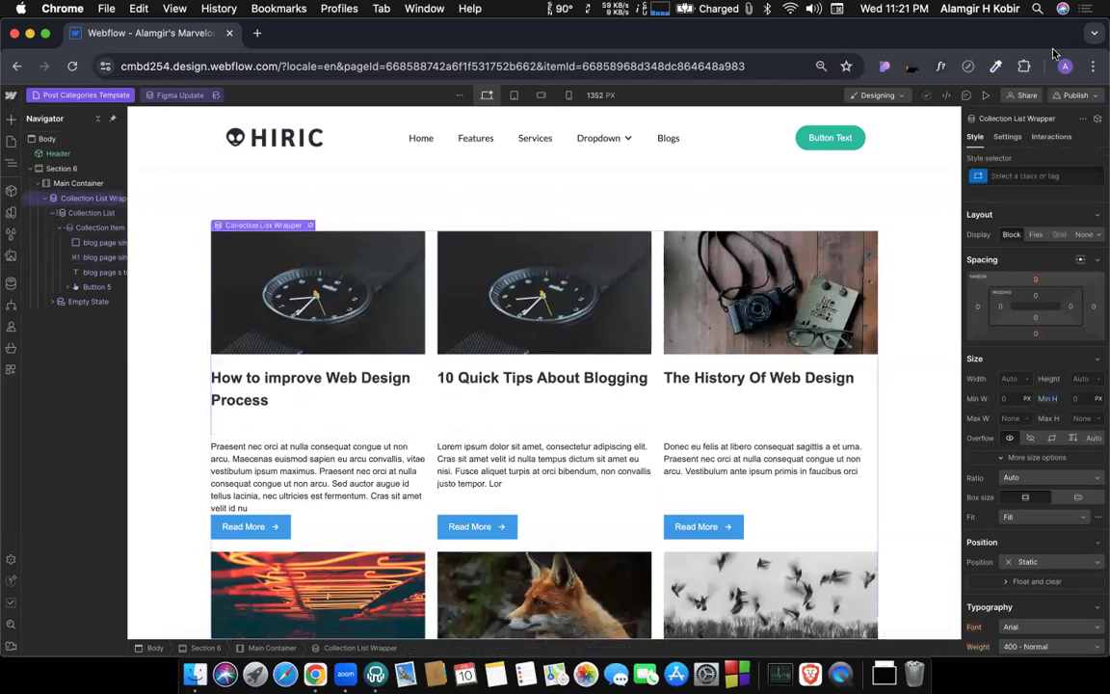
left_click(1008, 138)
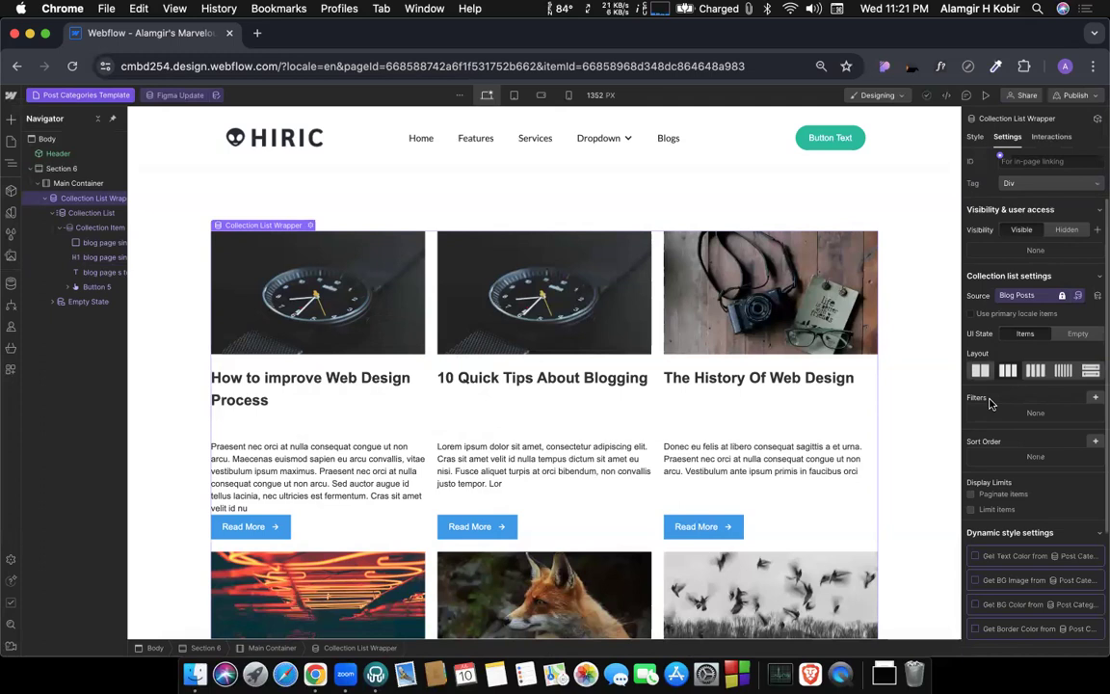
left_click(1097, 398)
left_click(1009, 441)
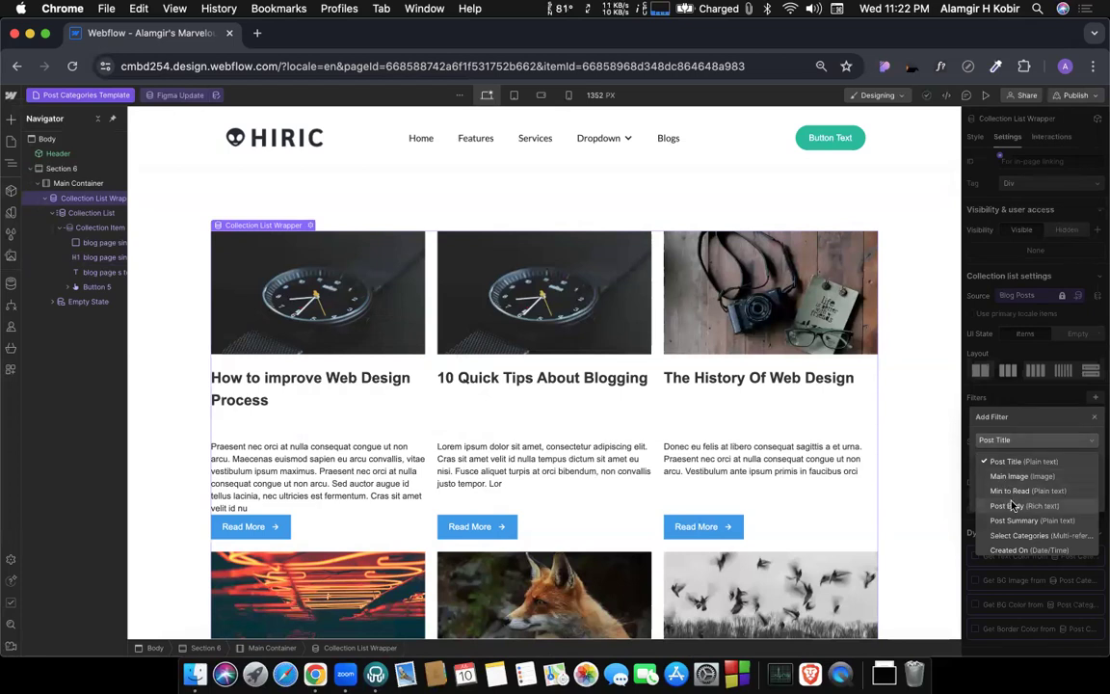
scroll(1014, 538, "down", 2)
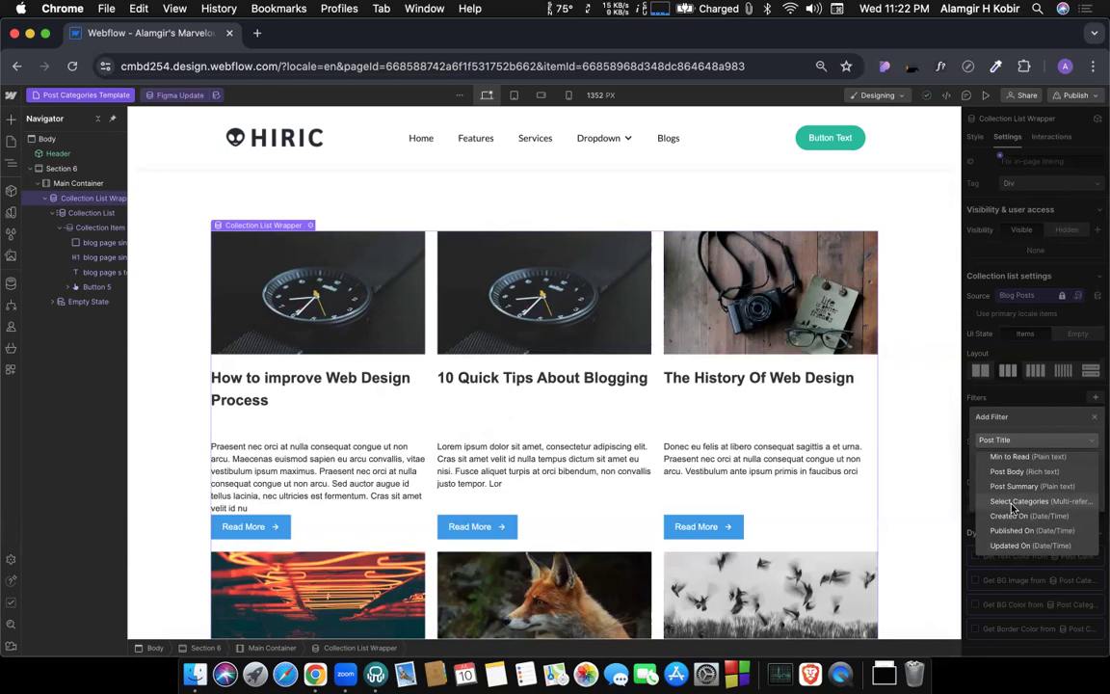
left_click(1012, 503)
left_click(992, 462)
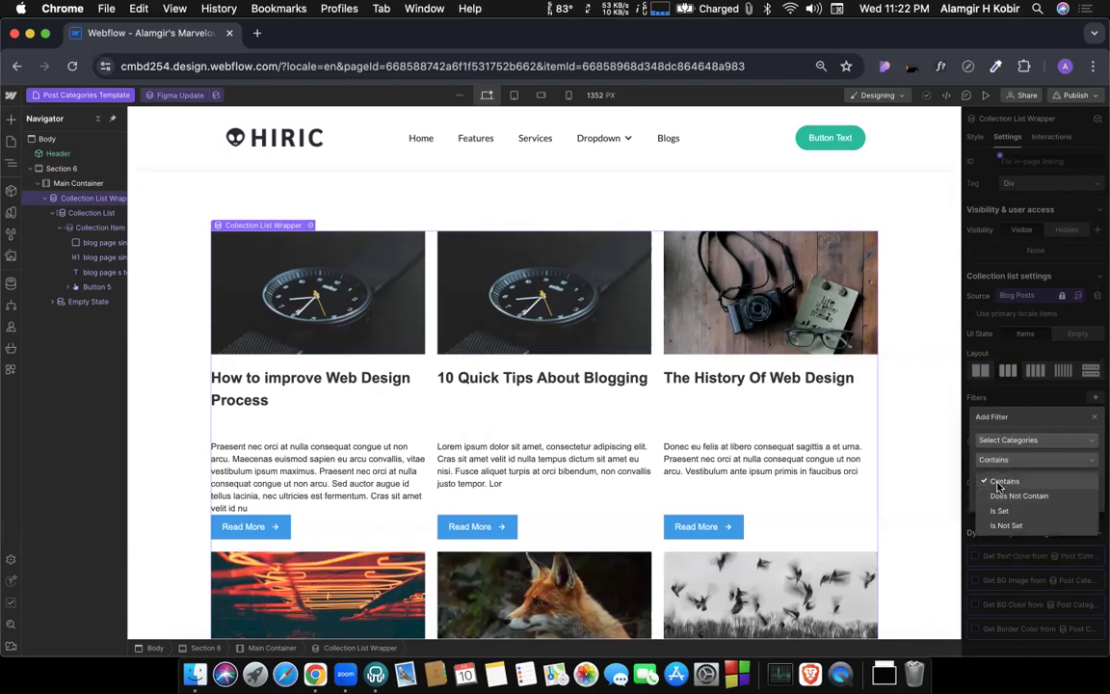
left_click(1006, 485)
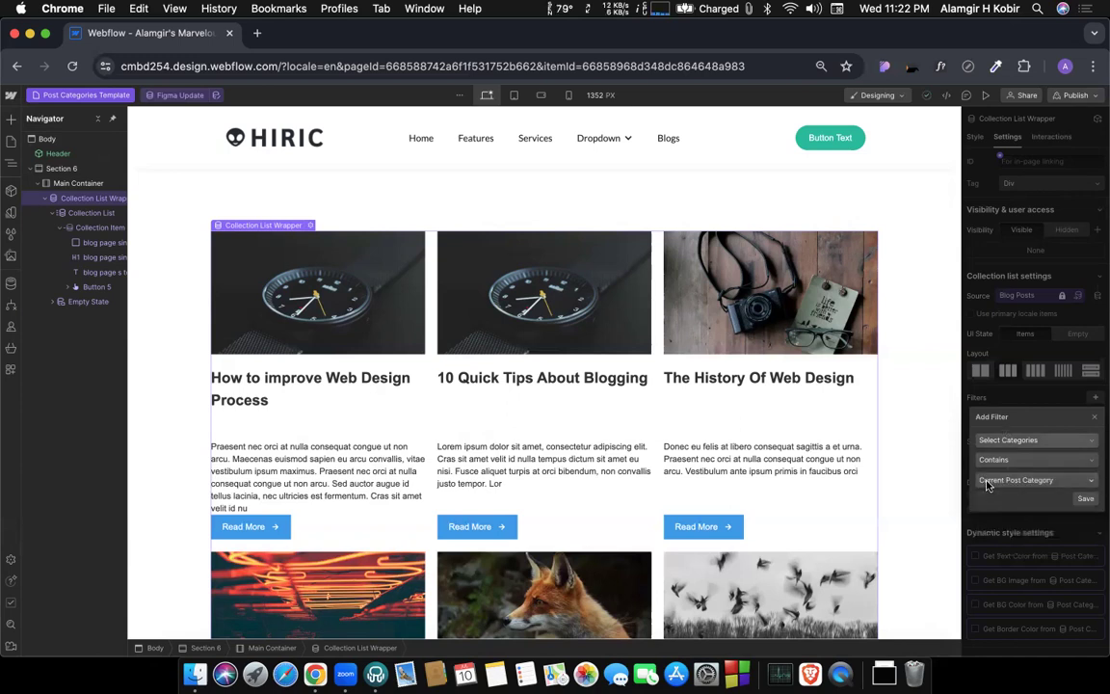
left_click(999, 486)
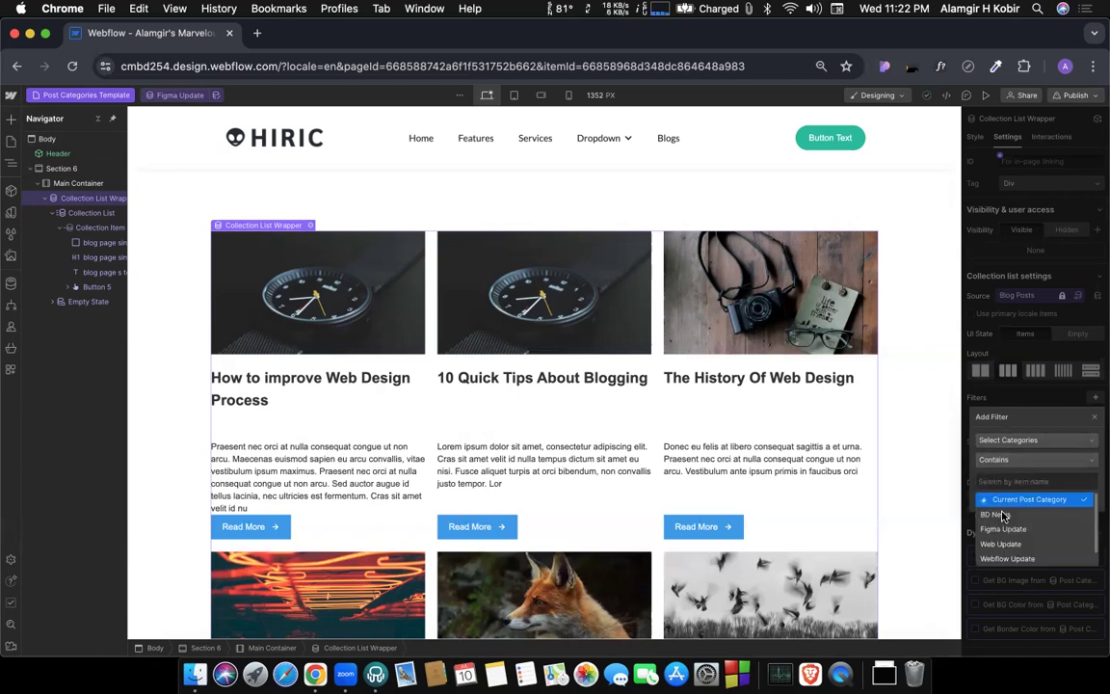
left_click(1049, 500)
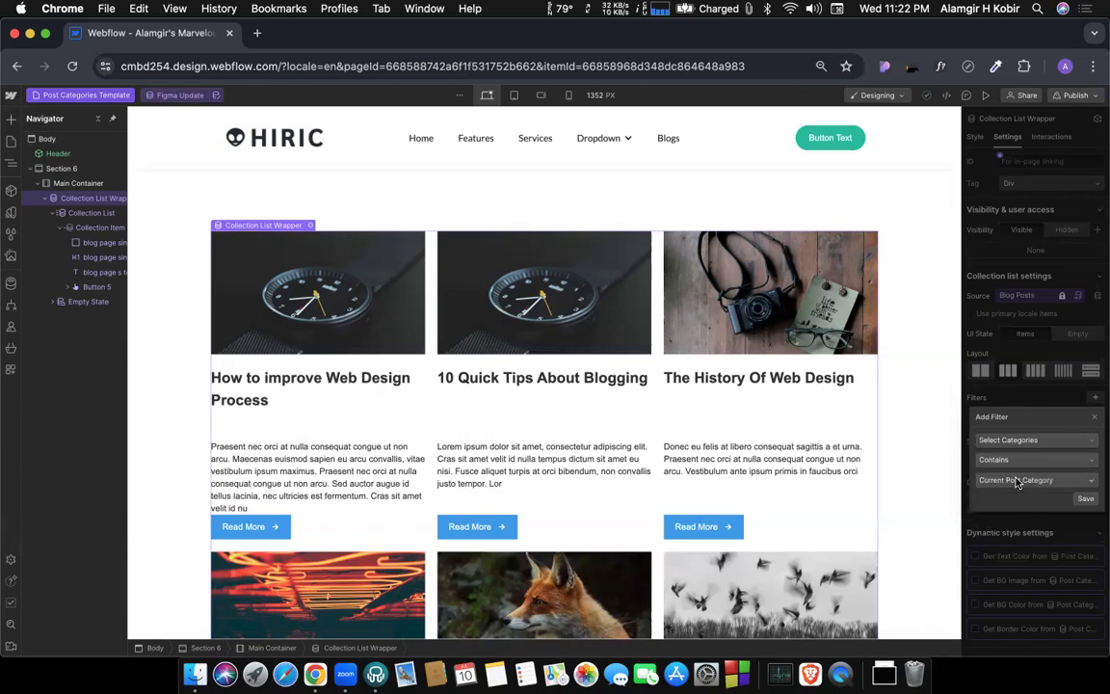
left_click(1086, 501)
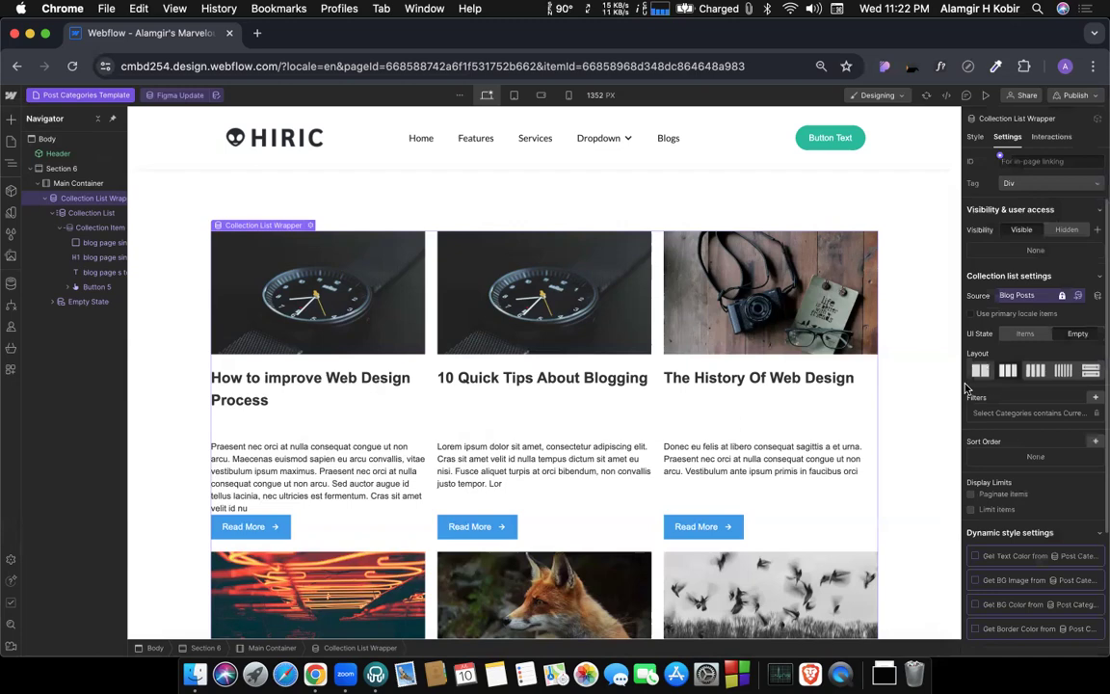
Look through the filtered post list, and preview the template with the BD News category.
scroll(680, 479, "down", 10)
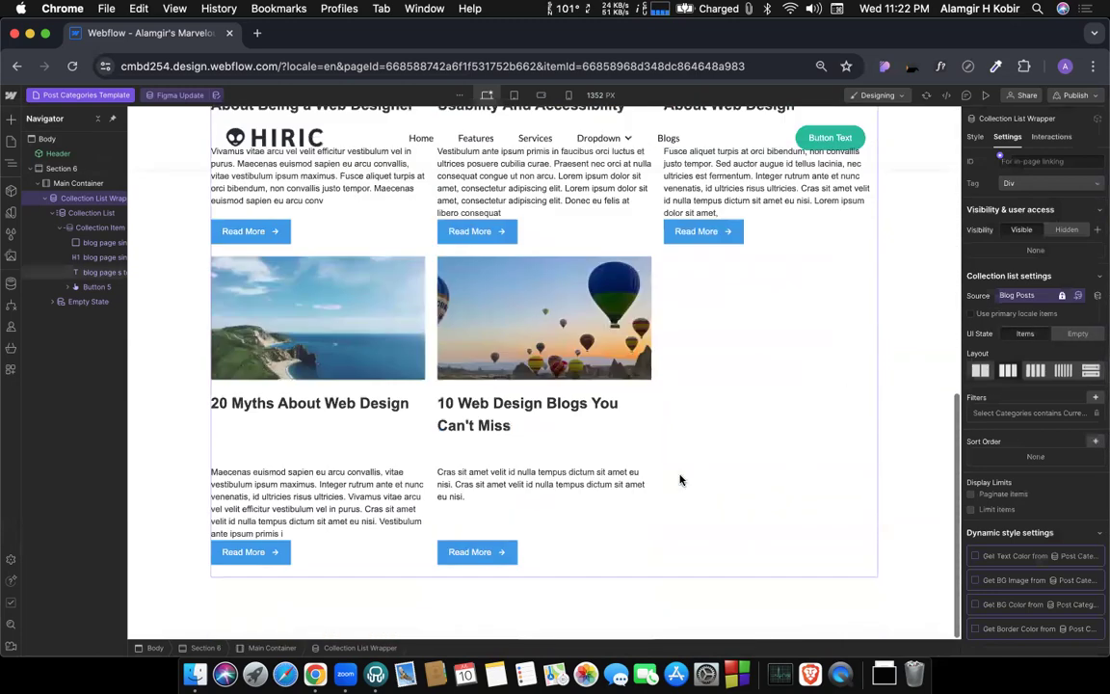
scroll(682, 478, "up", 10)
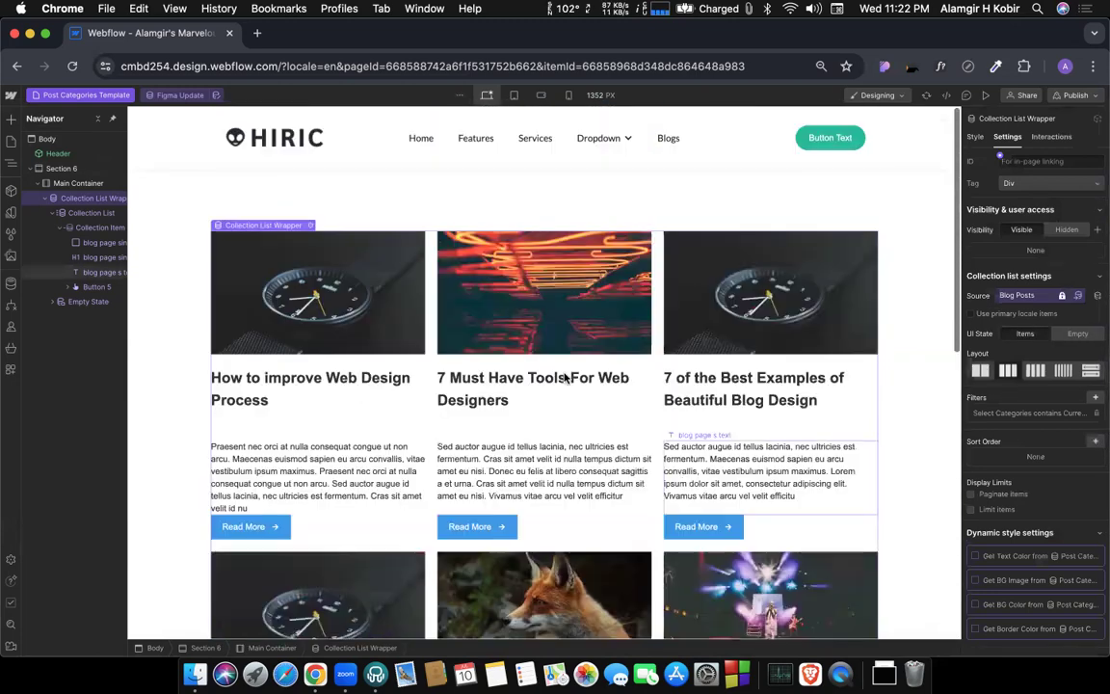
left_click(175, 95)
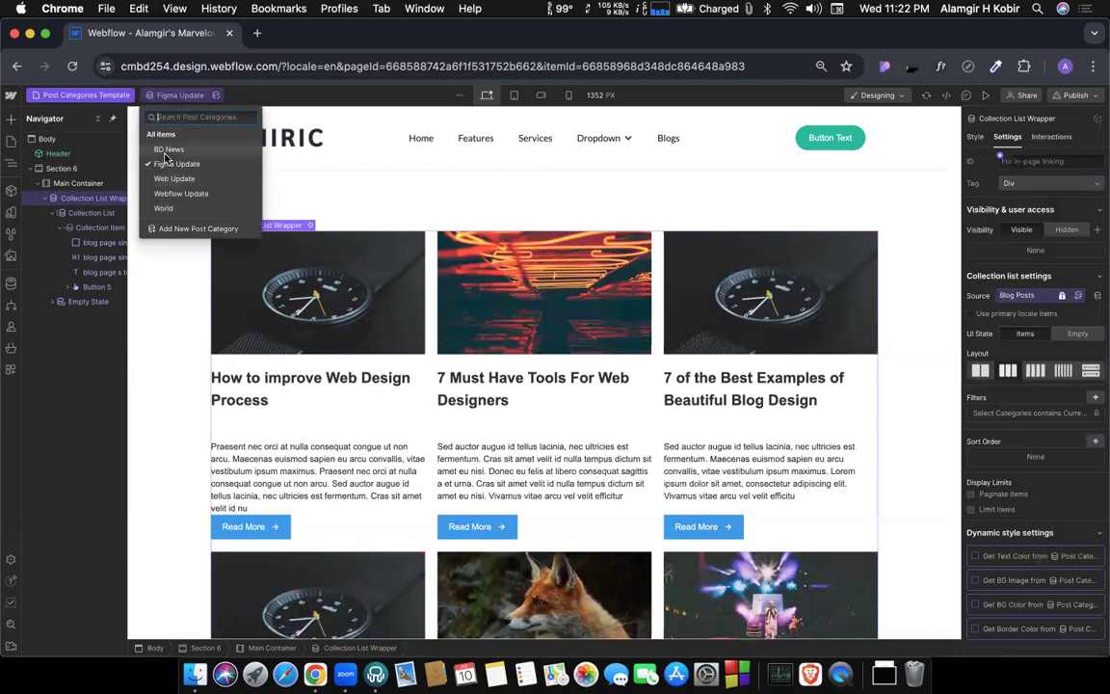
left_click(166, 151)
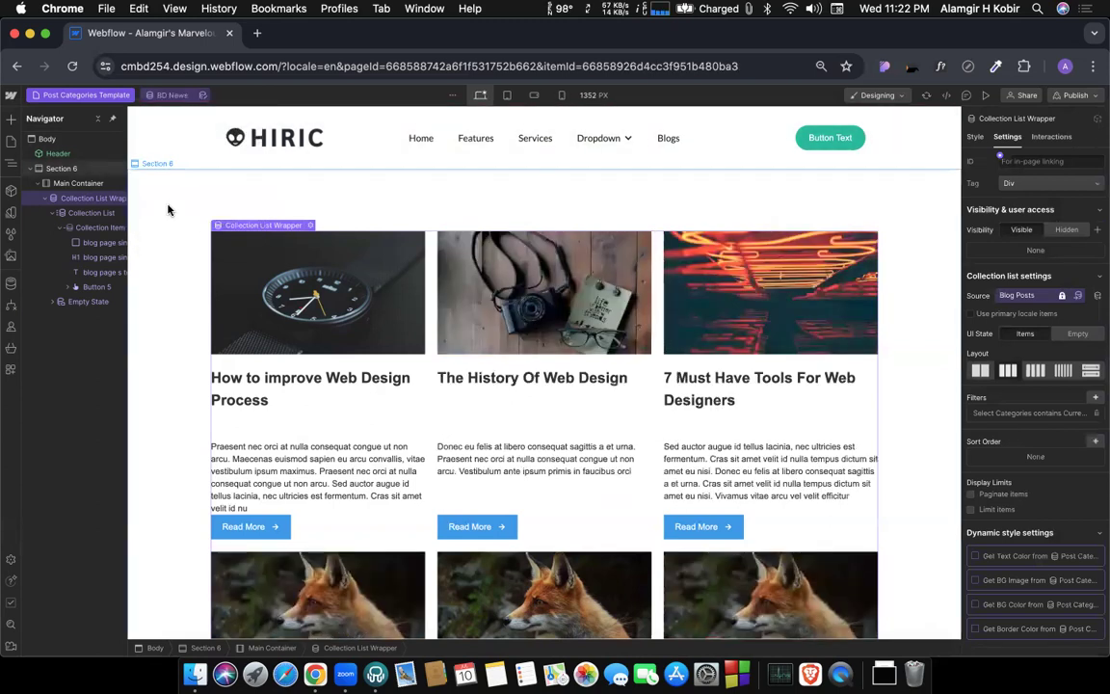
scroll(168, 305, "down", 3)
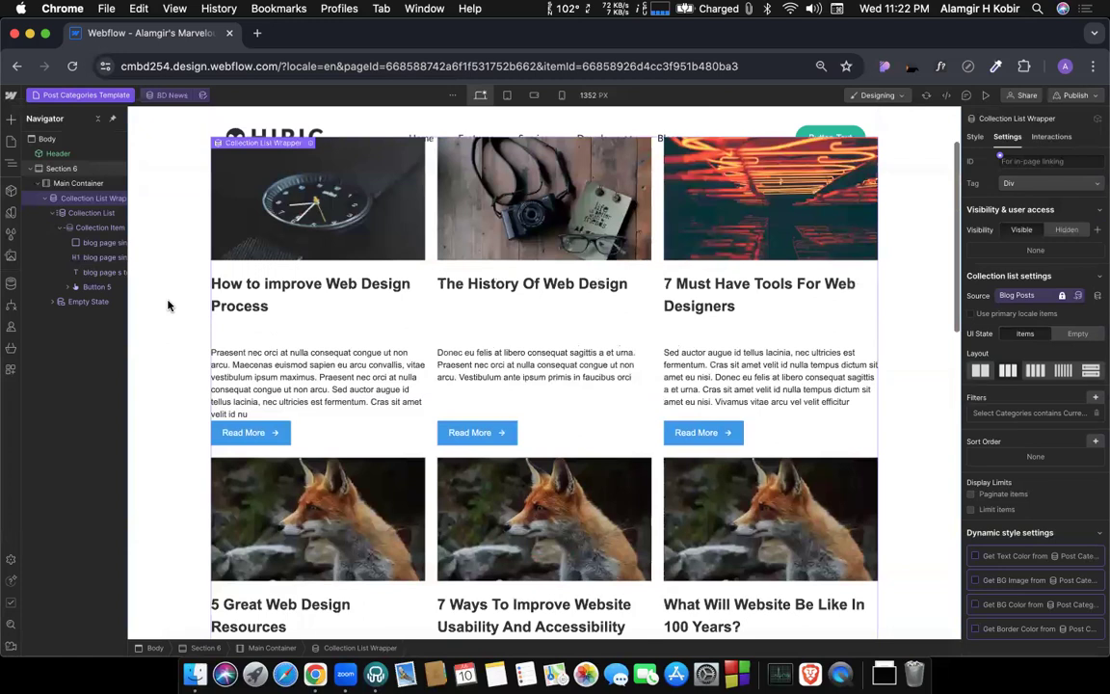
scroll(168, 306, "up", 3)
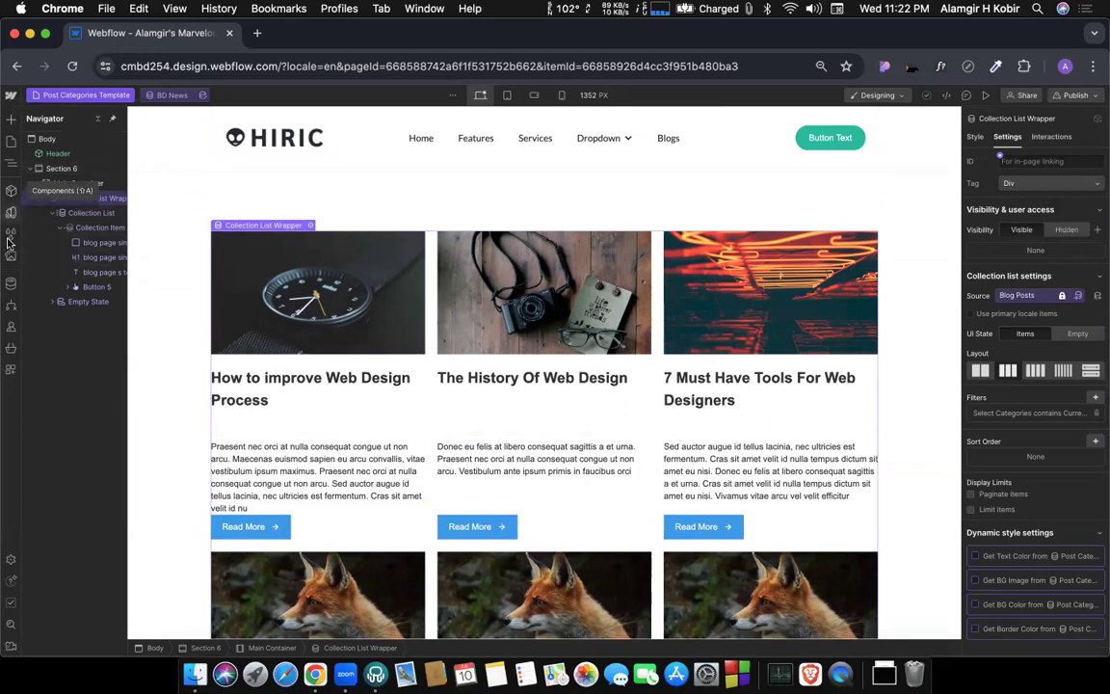
View the BD News item in the Post Categories CMS collection.
left_click(10, 282)
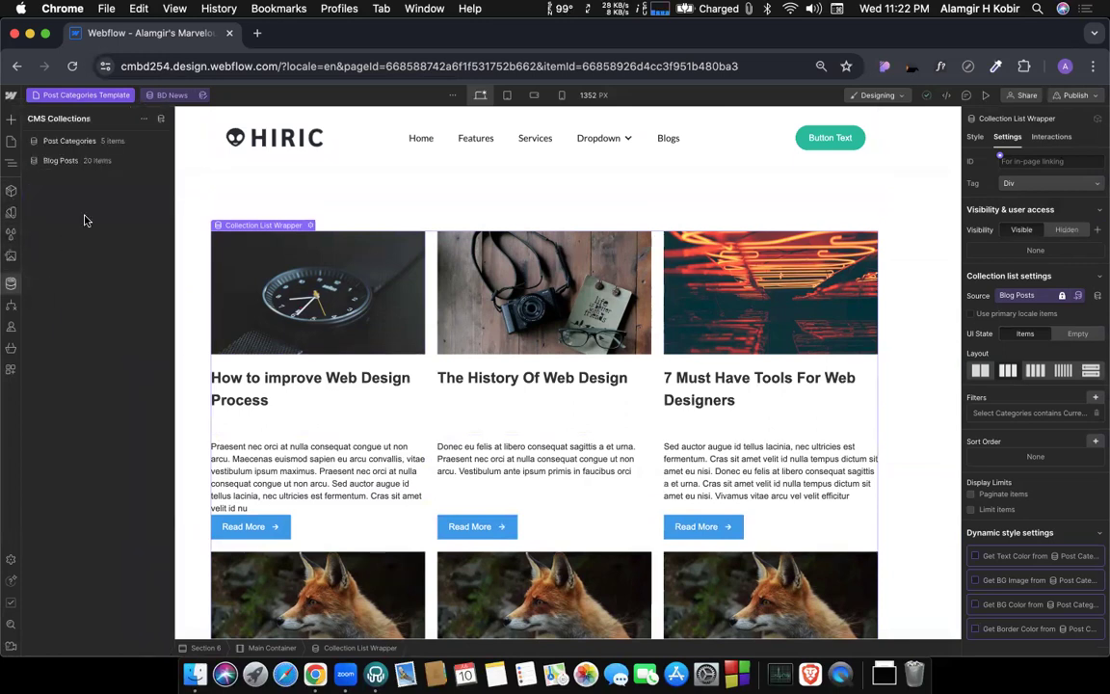
left_click(65, 145)
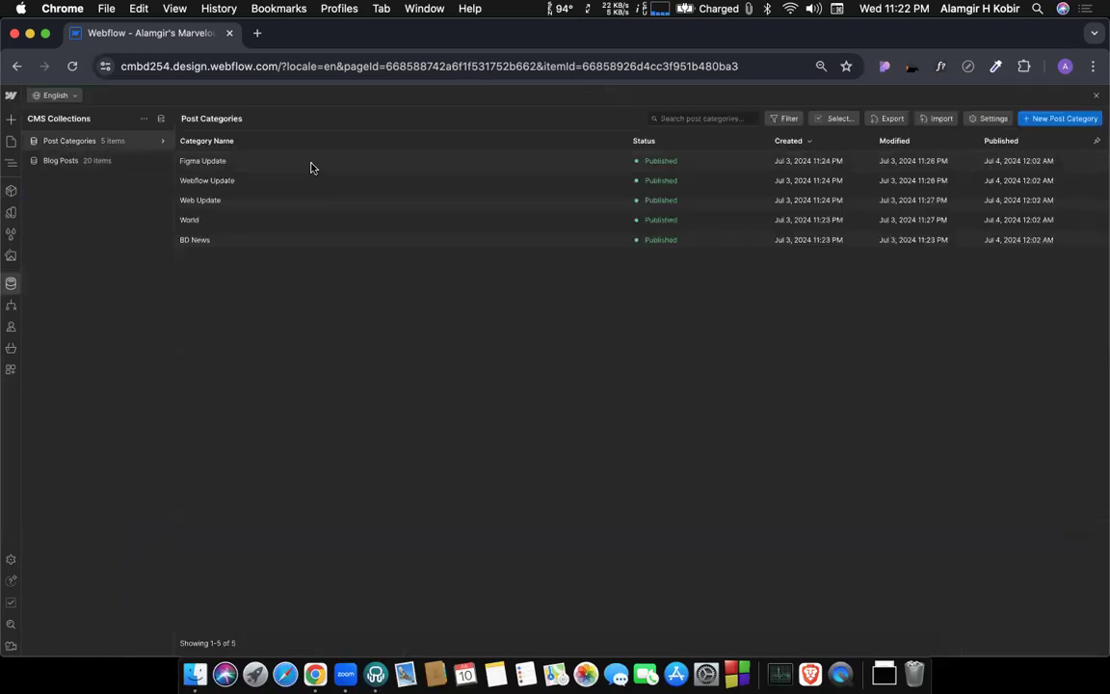
left_click(195, 239)
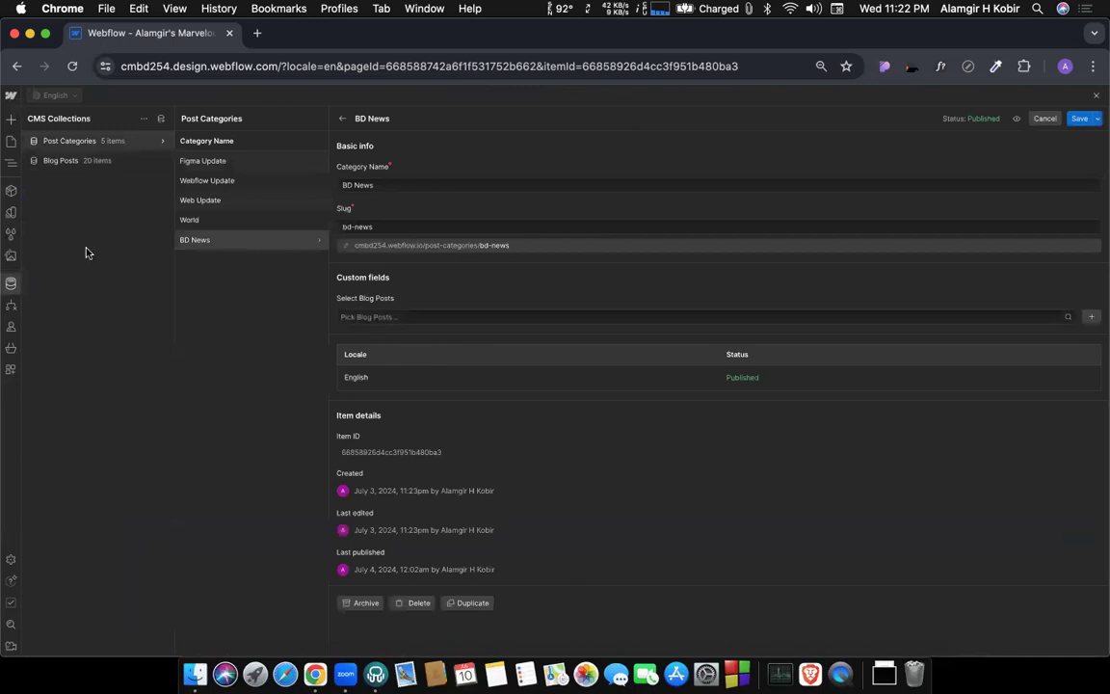
Check which categories are assigned to the blog post How to improve Web Design Process.
left_click(70, 160)
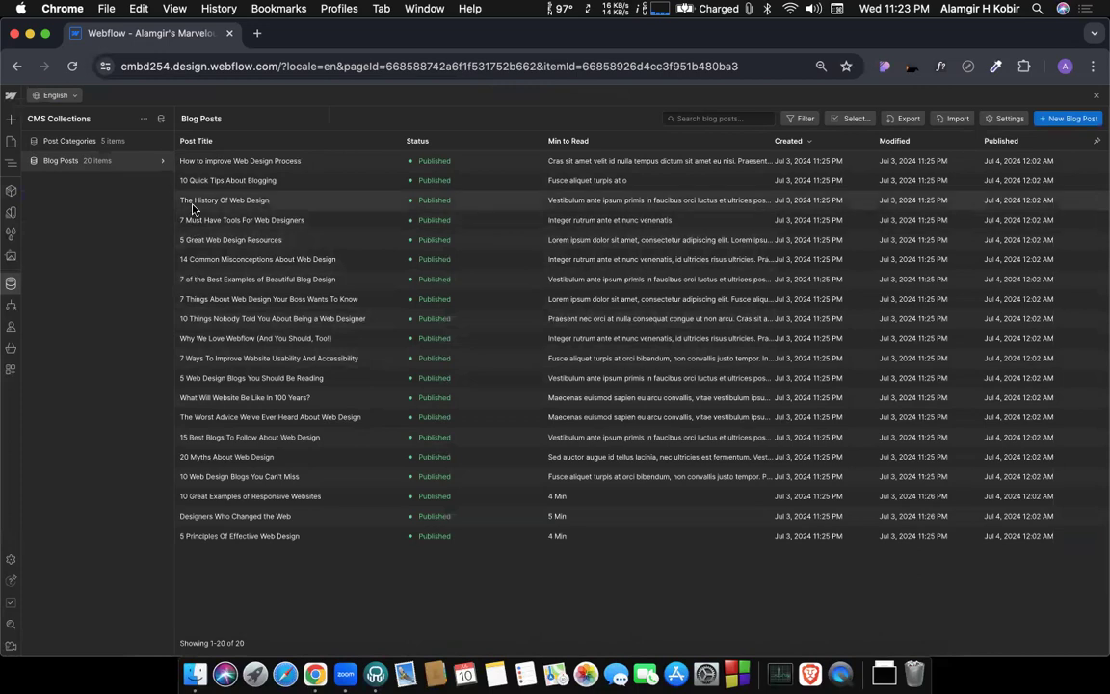
left_click(205, 166)
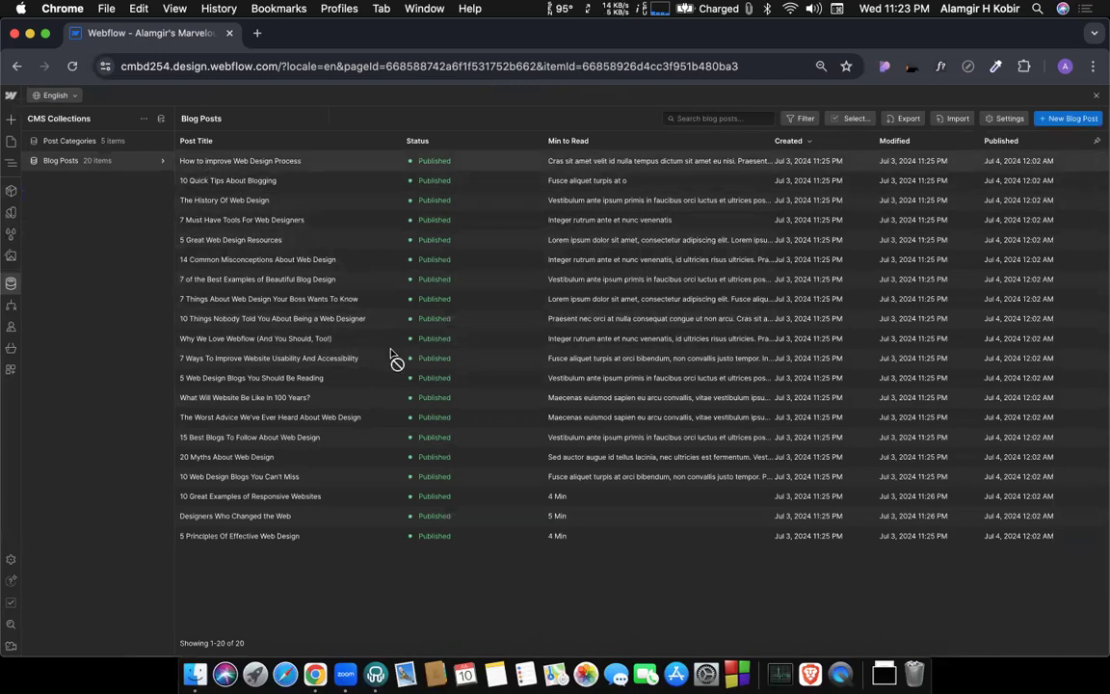
scroll(398, 360, "down", 5)
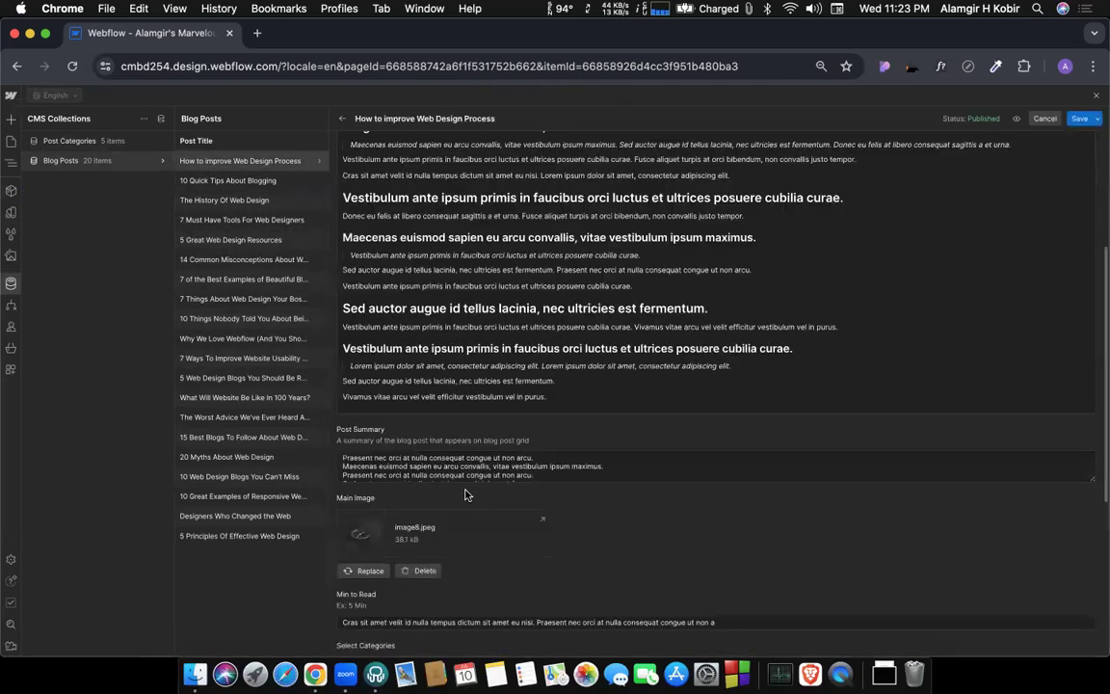
scroll(467, 453, "down", 5)
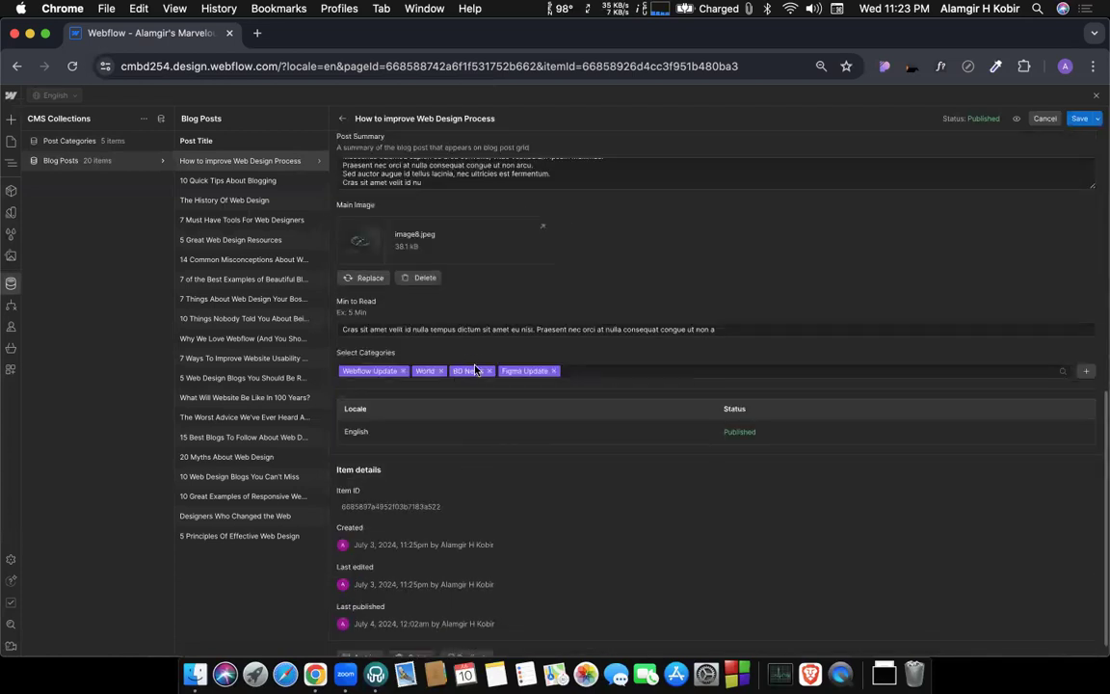
Check the categories assigned to the blog post 7 Must Have Tools For Web Designers, save it and return to the template page.
left_click(226, 220)
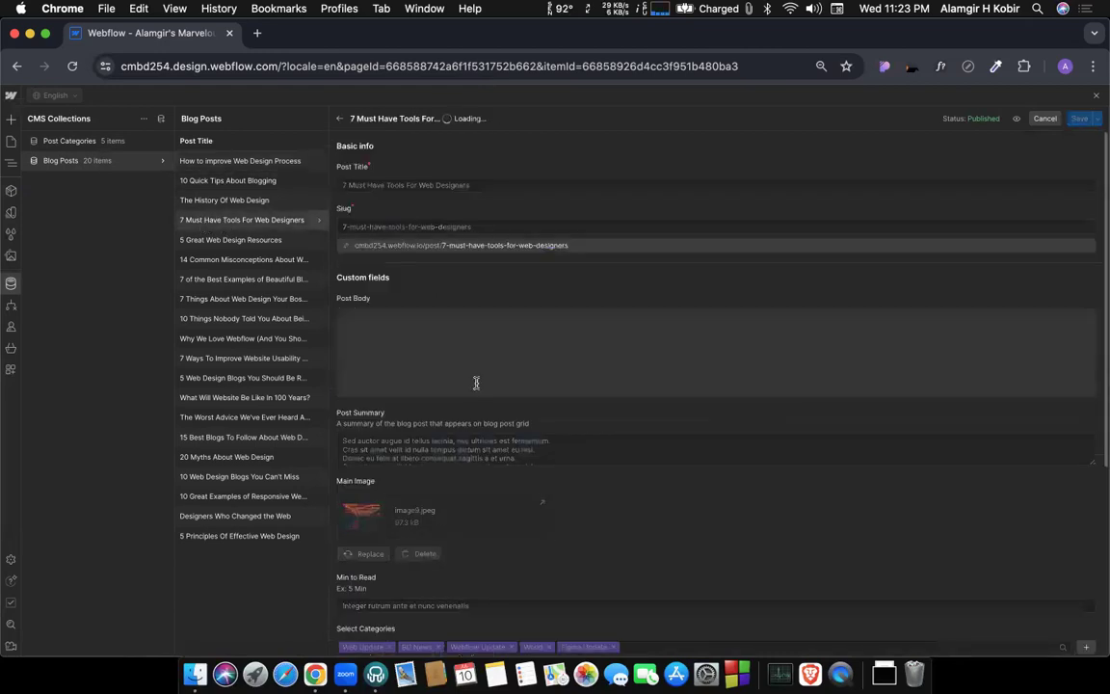
scroll(475, 373, "down", 2)
scroll(475, 372, "down", 5)
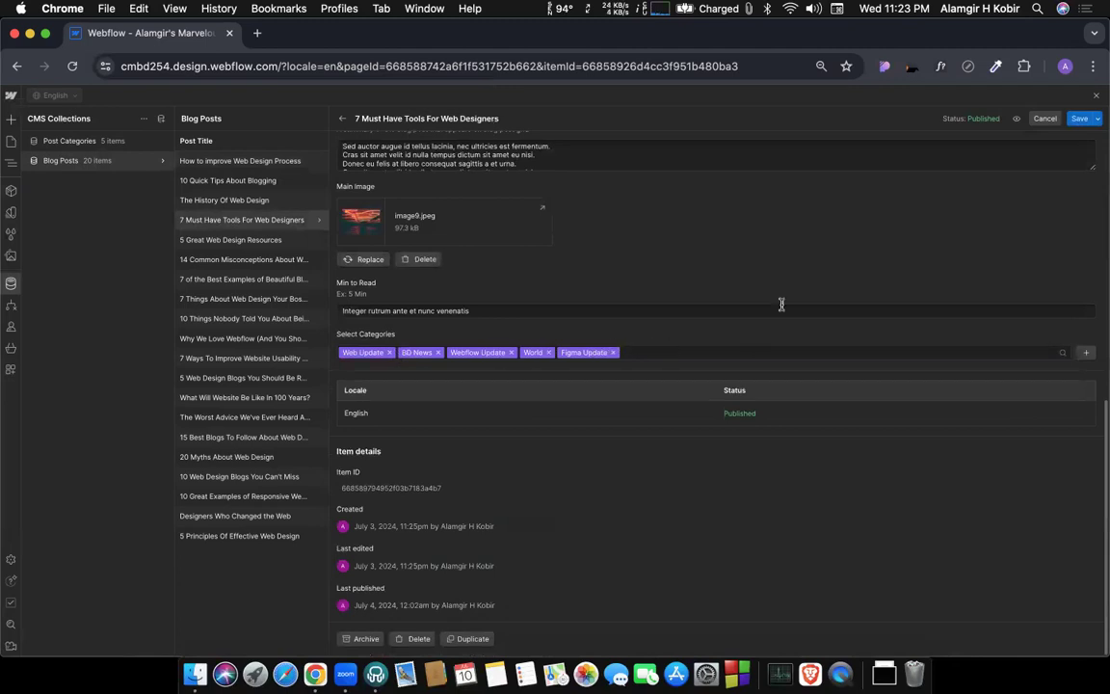
left_click(1080, 119)
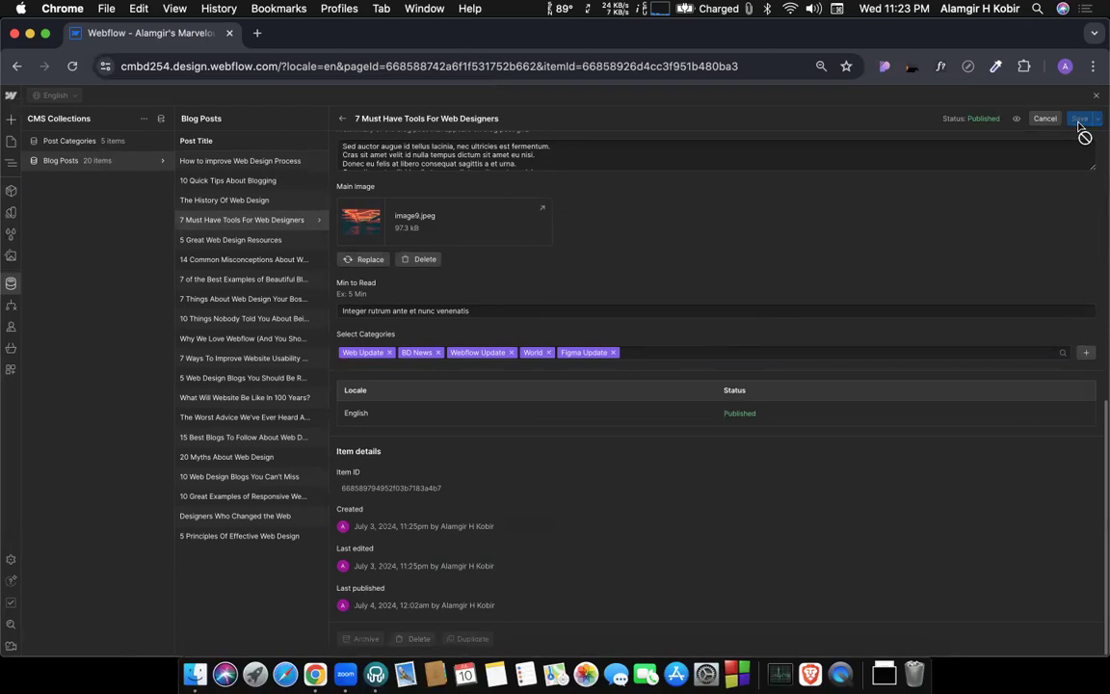
left_click(1097, 96)
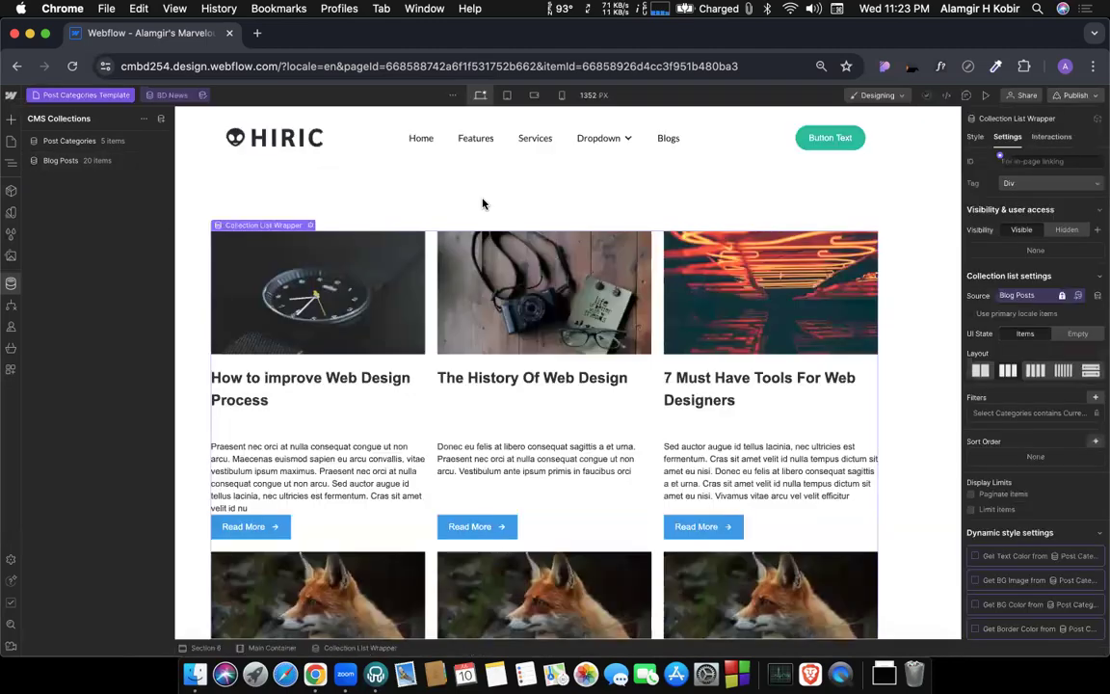
Insert a Heading element into Section 6, directly above the Main Container holding the post list.
scroll(421, 367, "down", 2)
scroll(425, 376, "up", 1)
scroll(429, 442, "down", 4)
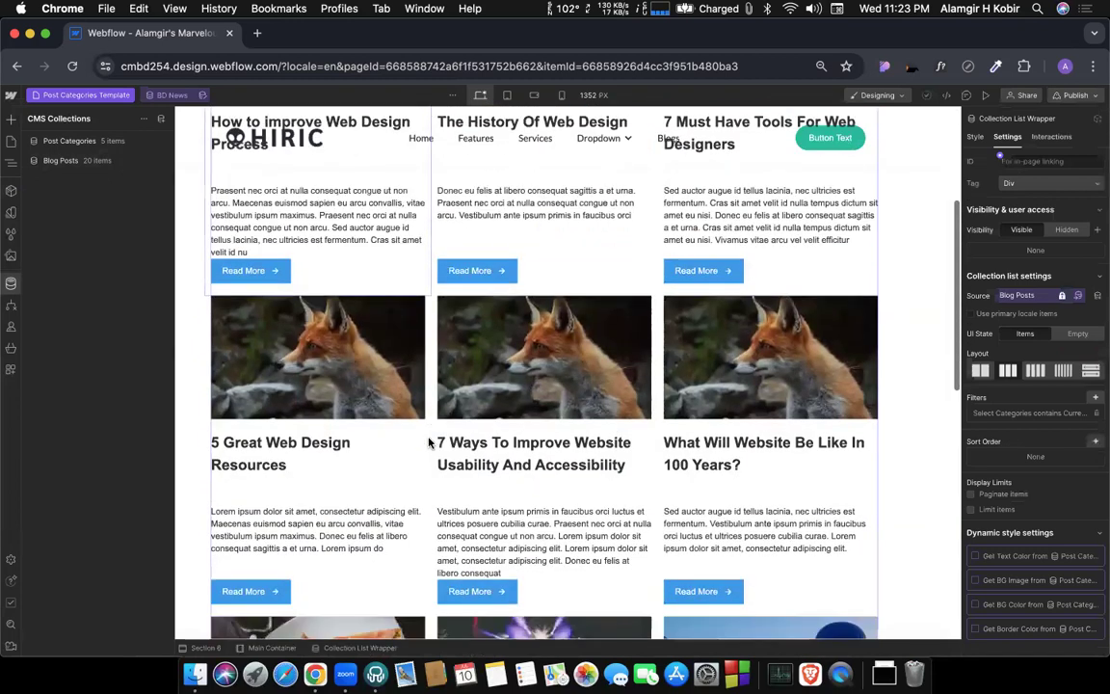
scroll(405, 366, "up", 4)
key("a")
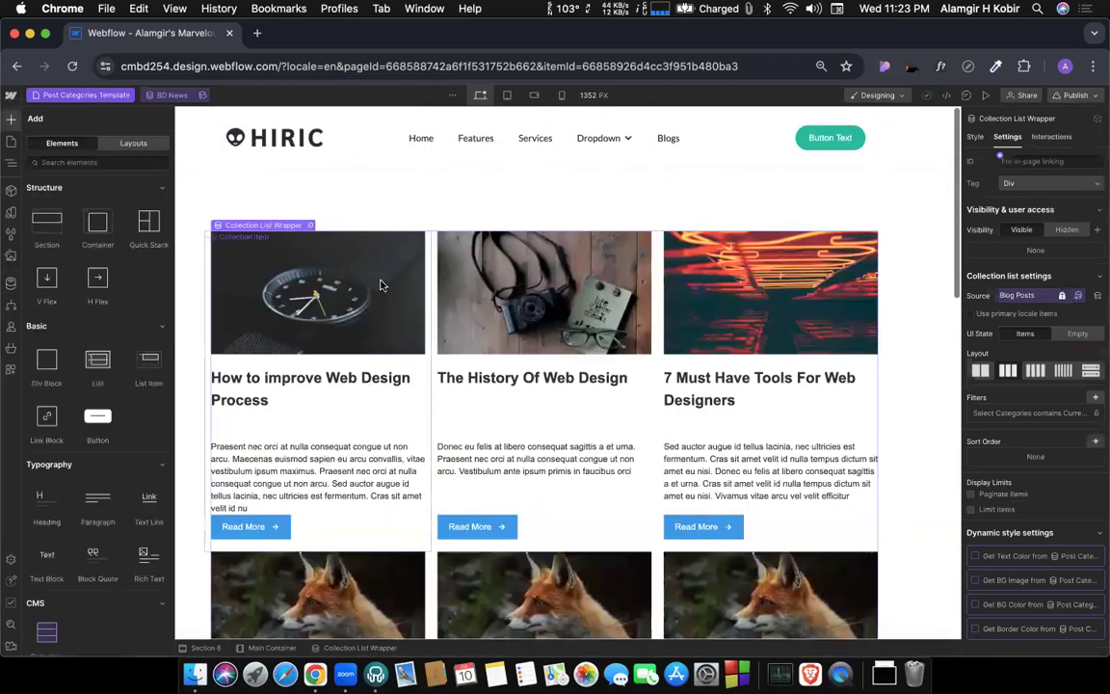
left_click(372, 208)
key("z")
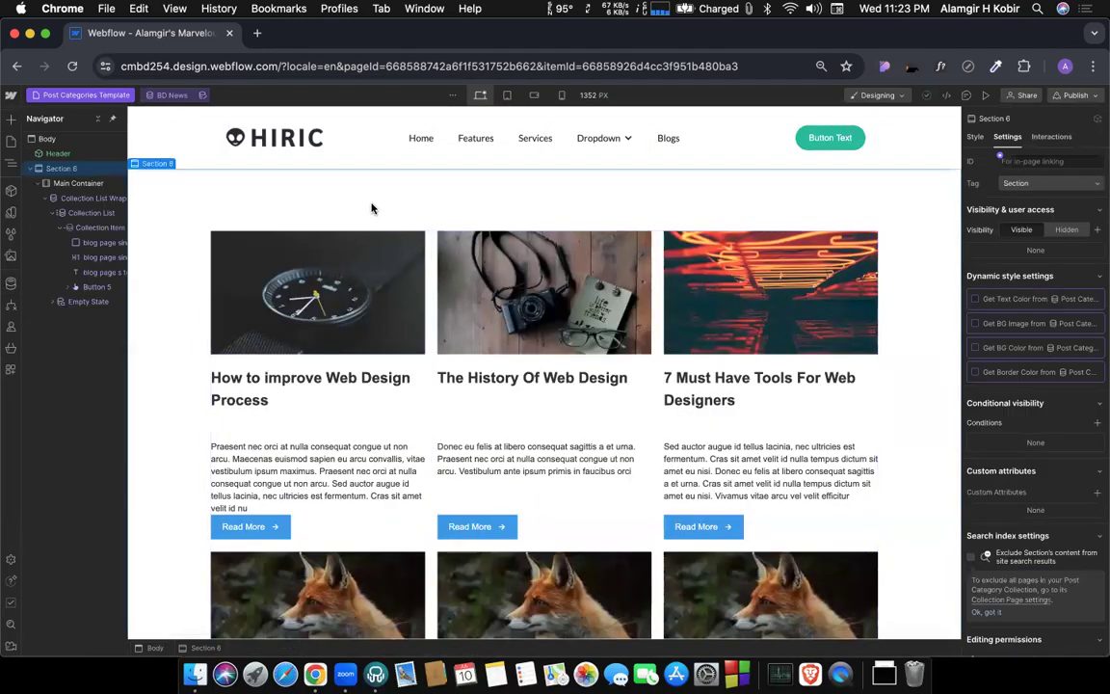
left_click(10, 121)
left_click_drag(585, 268, 436, 225)
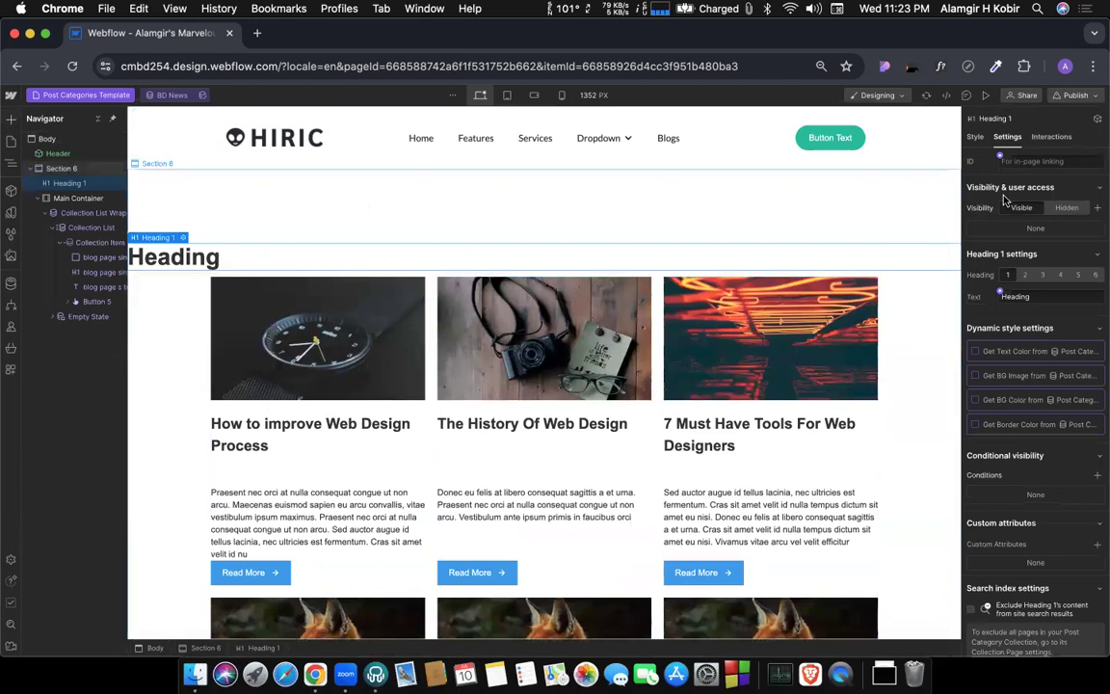
Center-align the new heading and connect its text to the Category Name field of Post Categories.
left_click(975, 136)
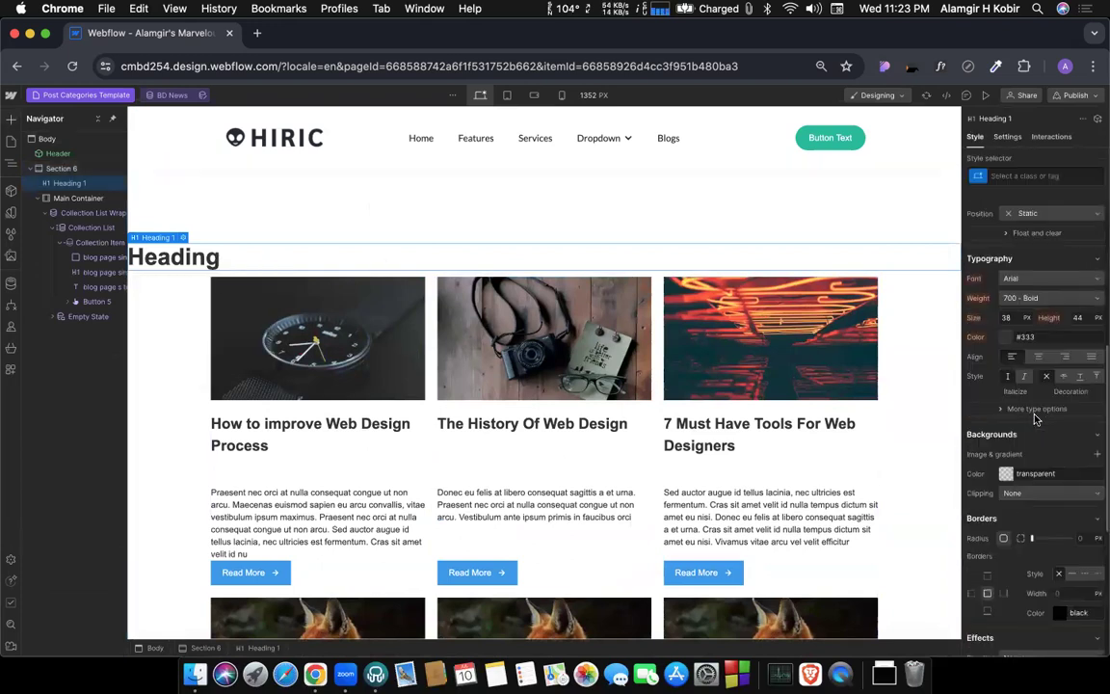
left_click(1041, 287)
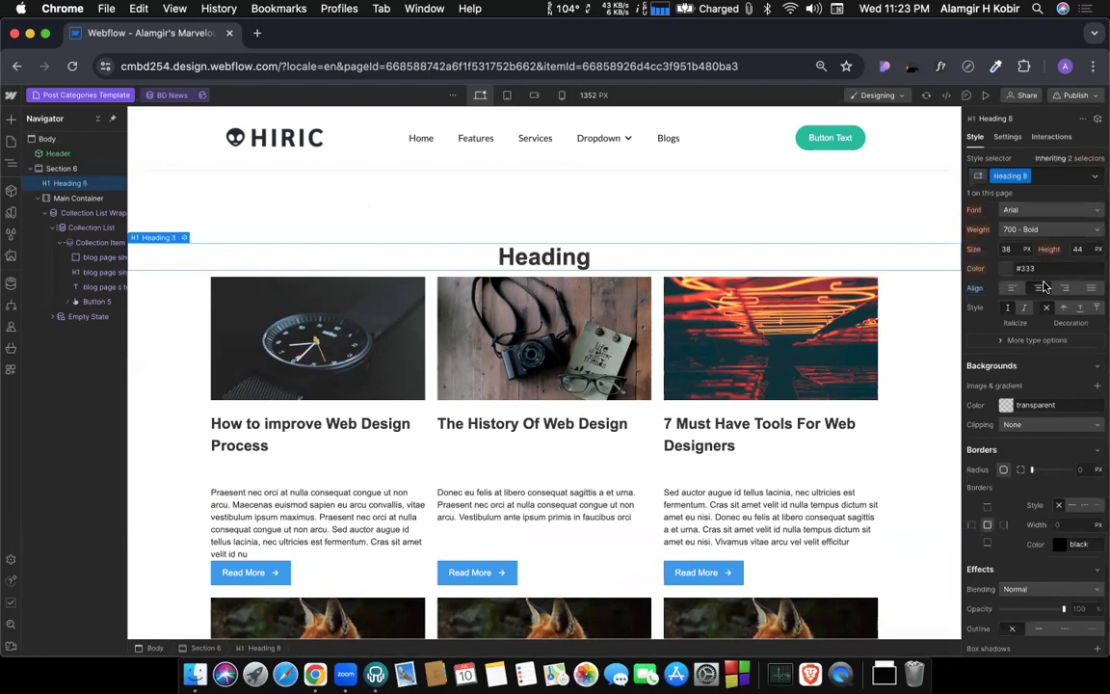
left_click(185, 238)
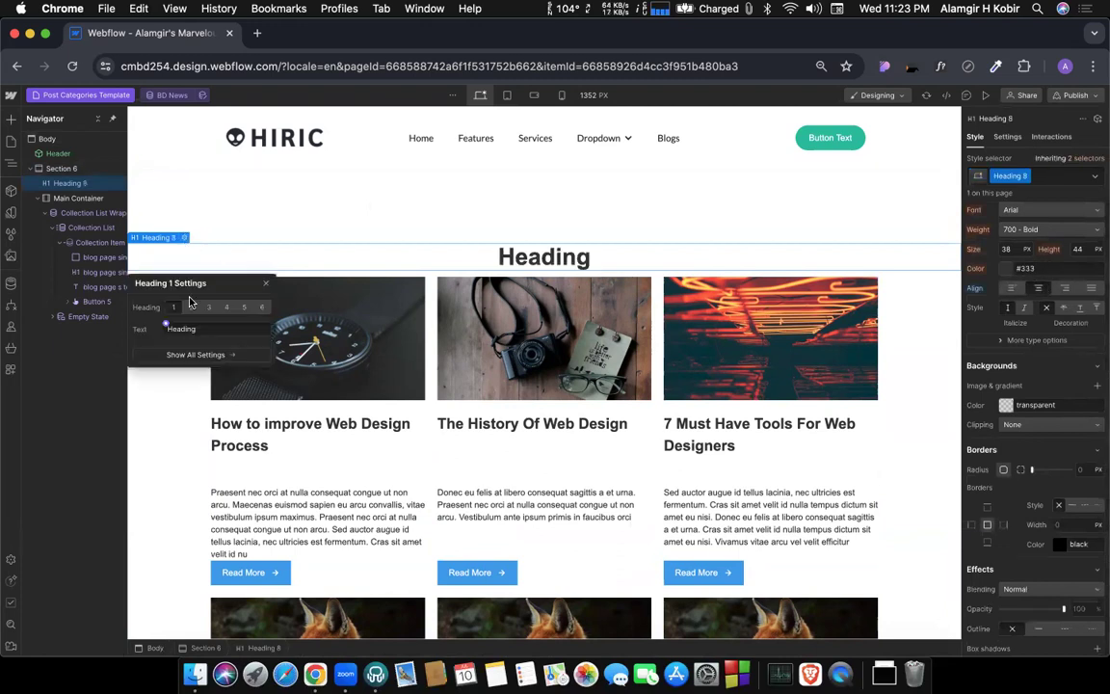
left_click(166, 326)
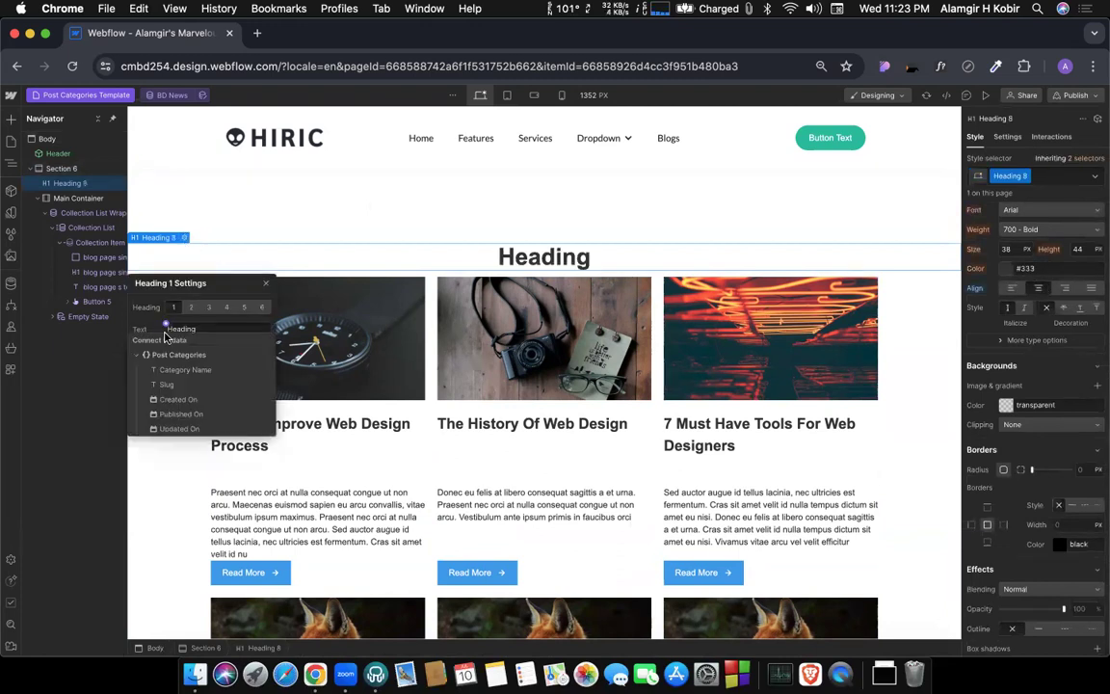
left_click(188, 372)
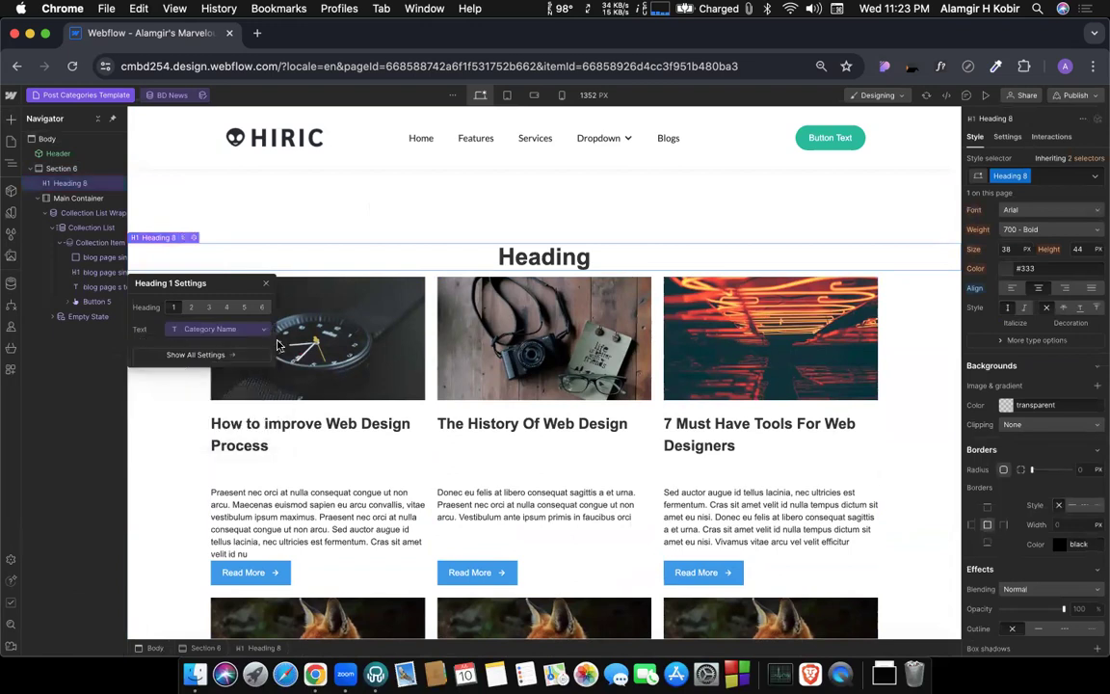
Set the bottom margin of the category name heading to 40 px.
left_click(175, 424)
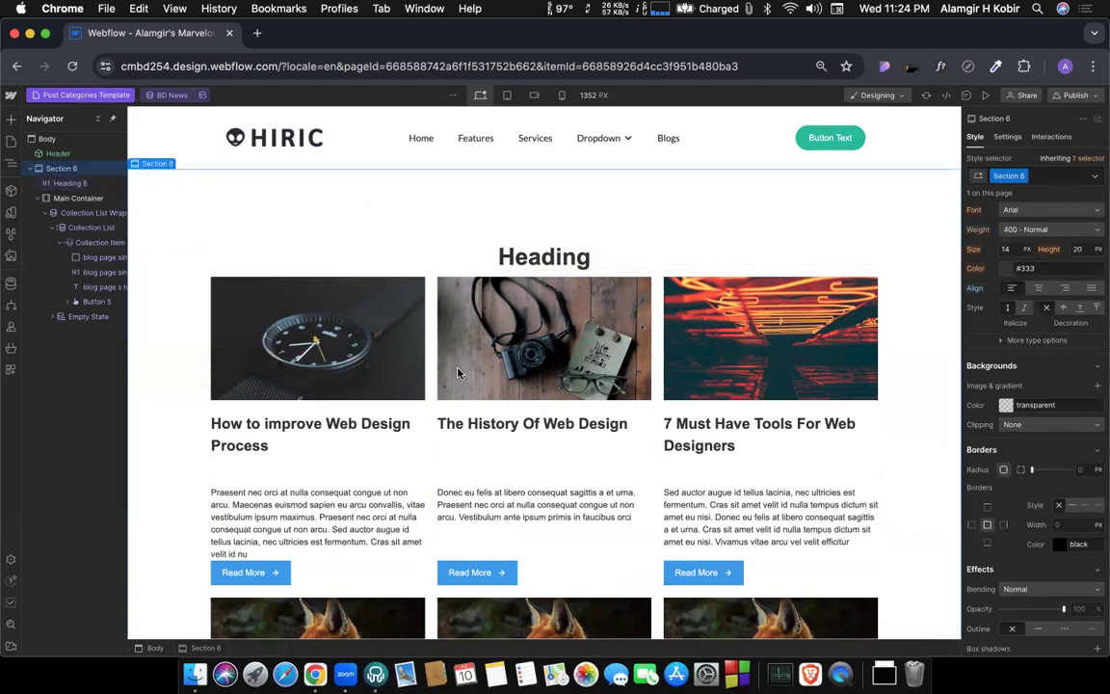
left_click(570, 259)
scroll(1028, 296, "up", 8)
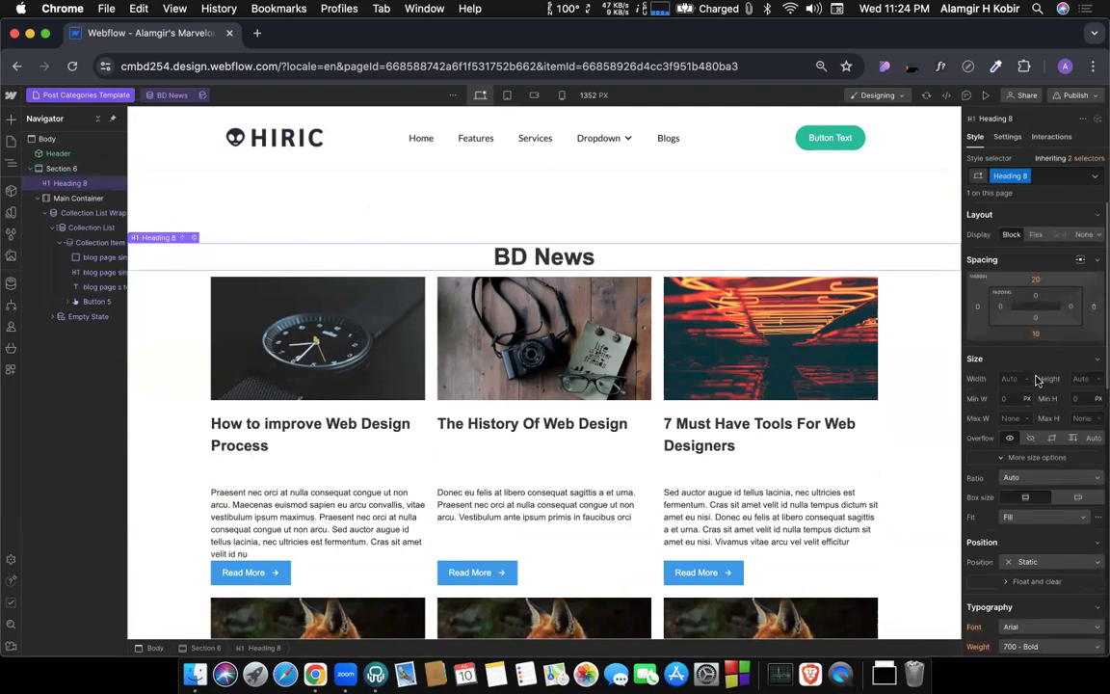
left_click(1035, 334)
left_click(1090, 375)
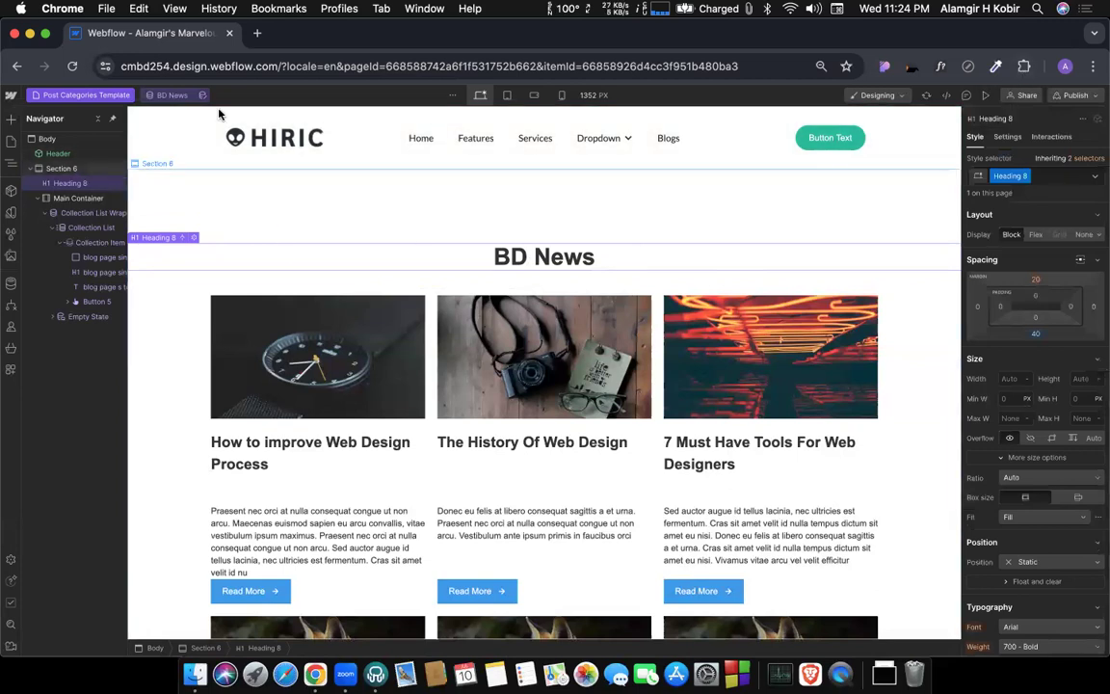
Preview the Post Categories Template with the Figma Update, Web Update and Webflow Update items.
left_click(162, 97)
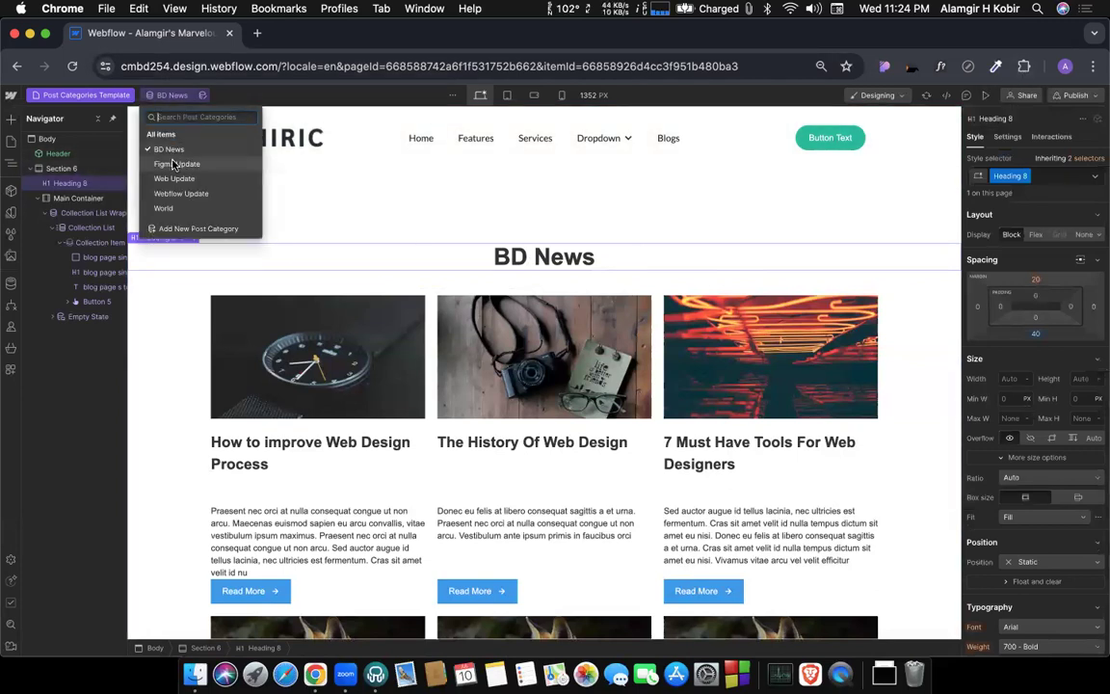
left_click(173, 165)
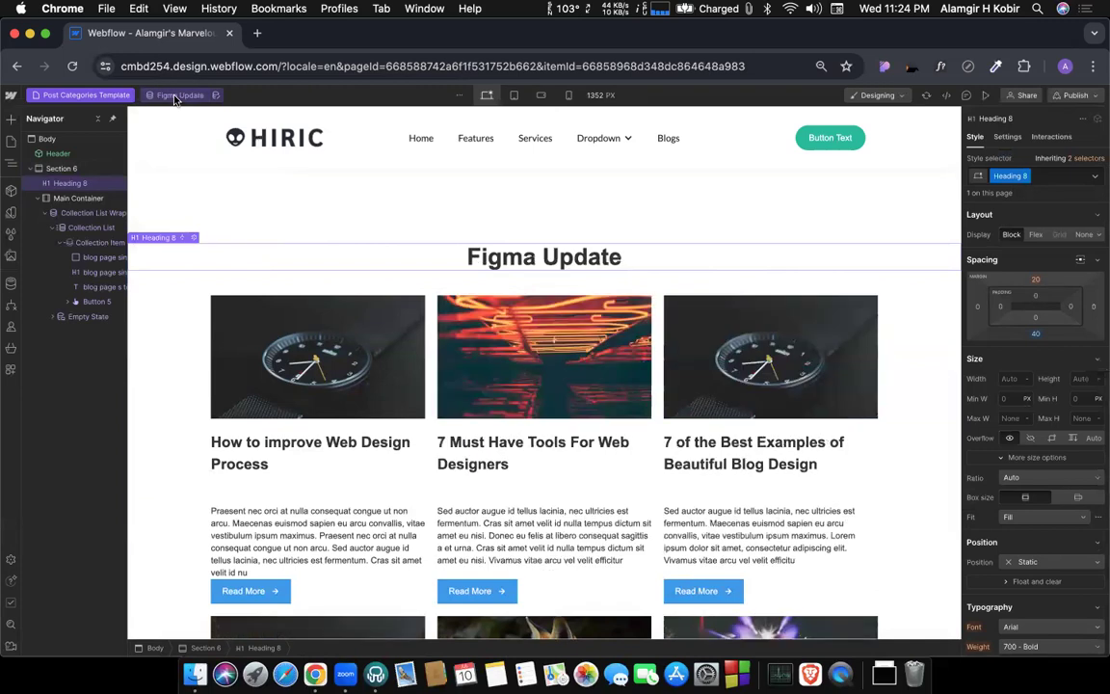
left_click(176, 97)
left_click(174, 180)
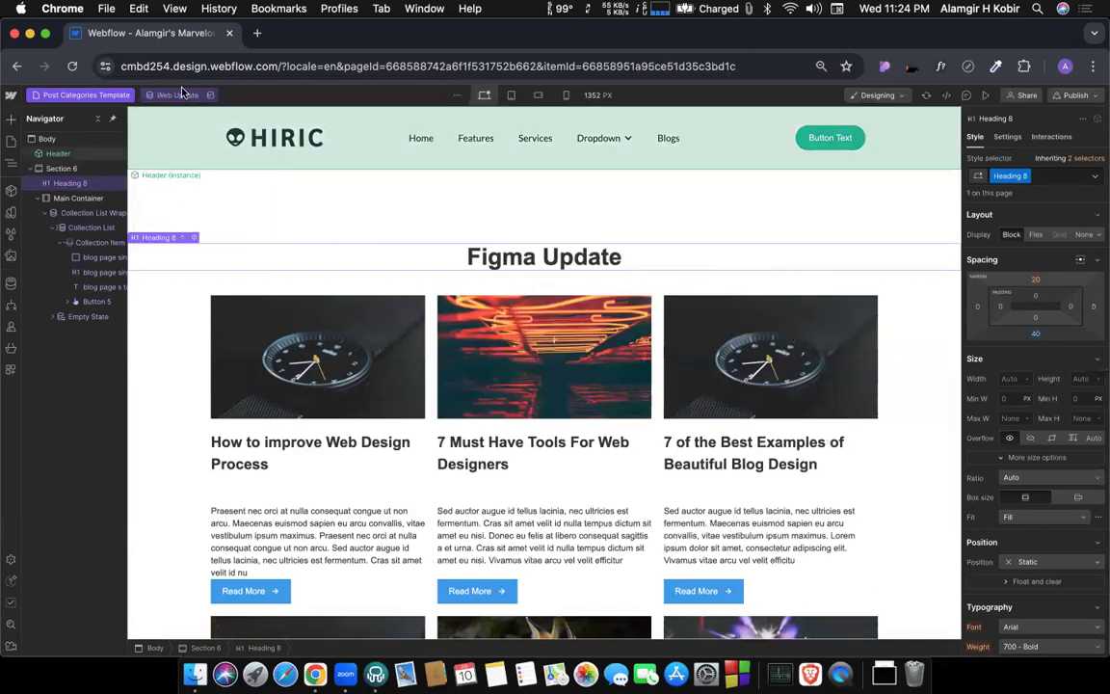
left_click(176, 95)
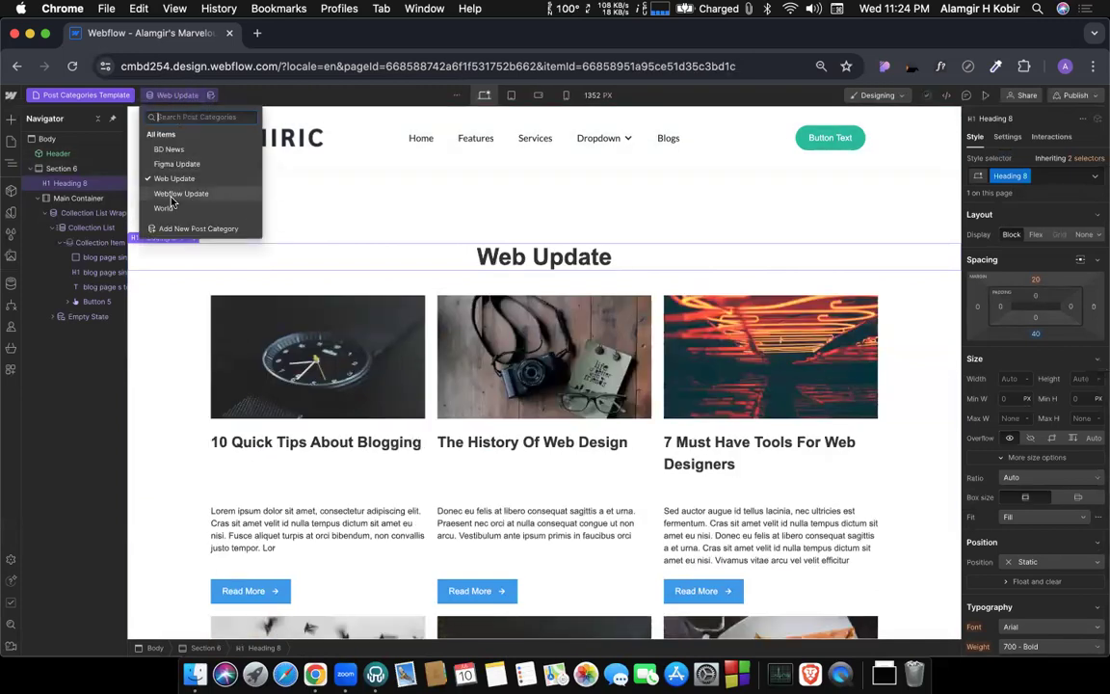
left_click(179, 193)
left_click(186, 97)
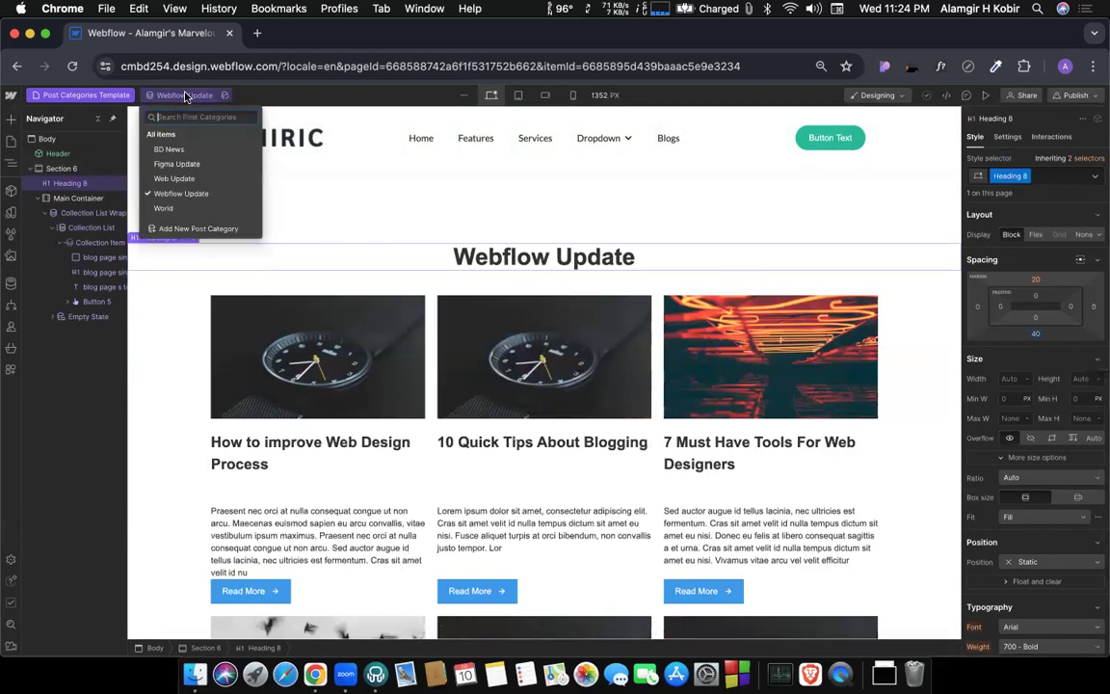
Open the Home page and insert a new Section between the client logo row and the first car slider.
left_click(50, 94)
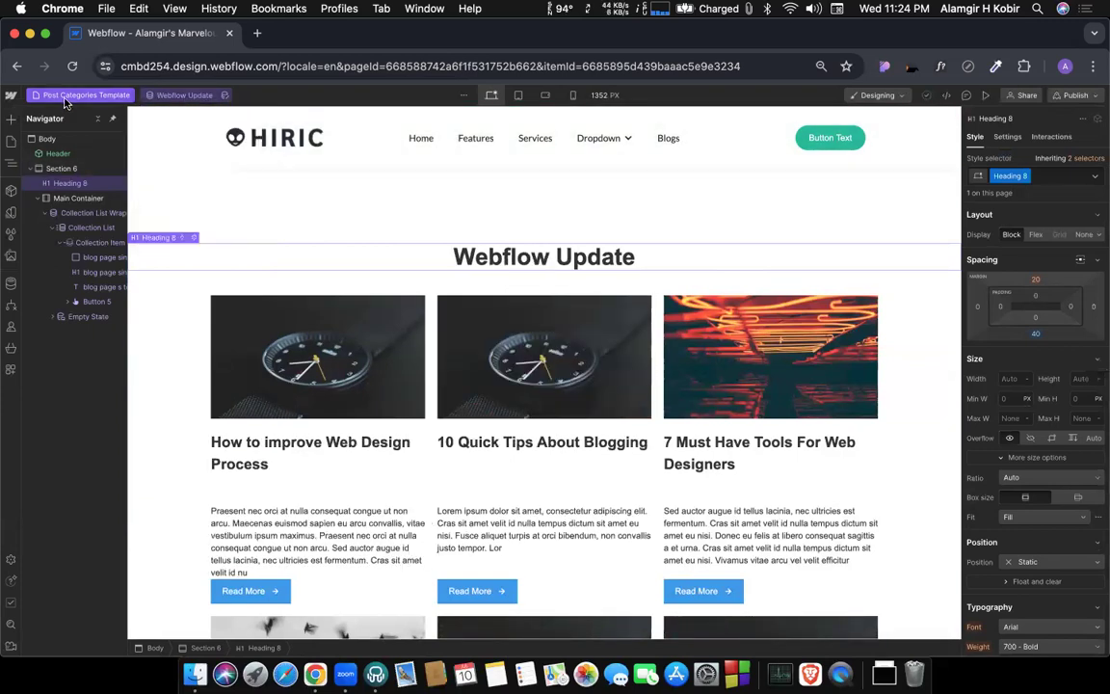
left_click(50, 185)
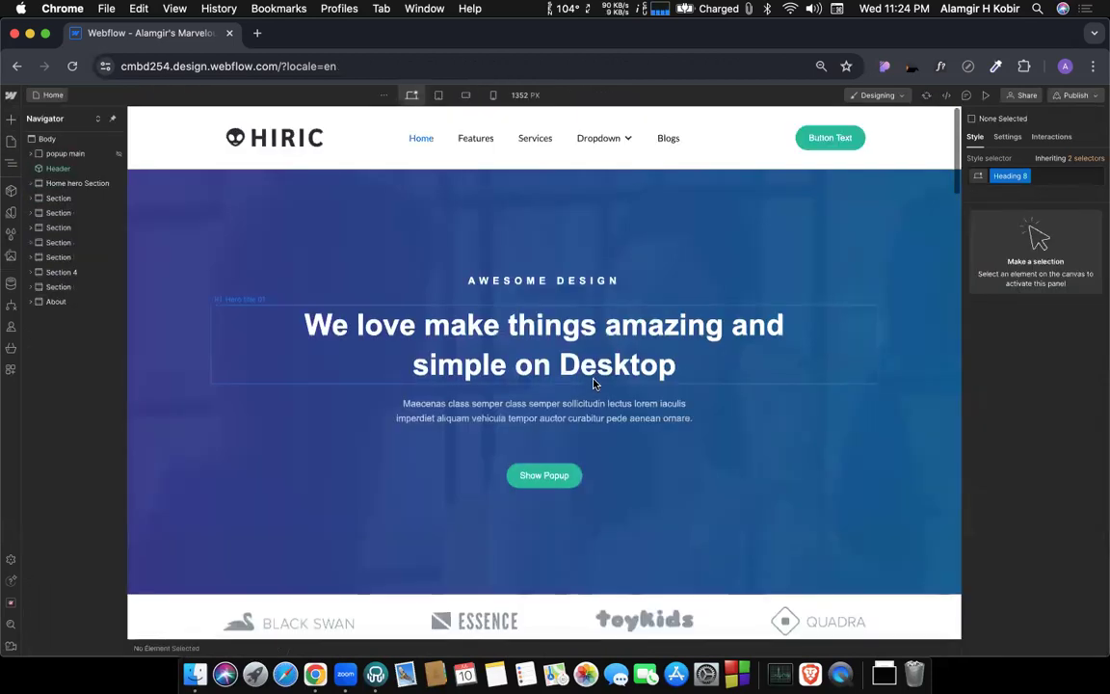
scroll(594, 384, "down", 6)
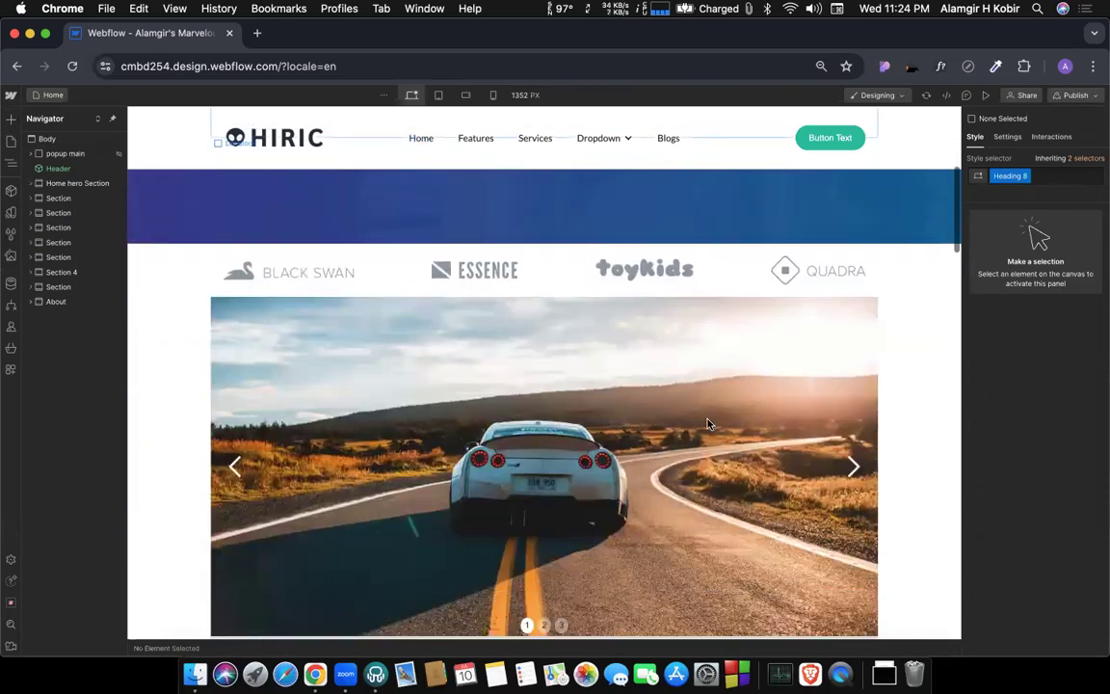
scroll(708, 424, "down", 10)
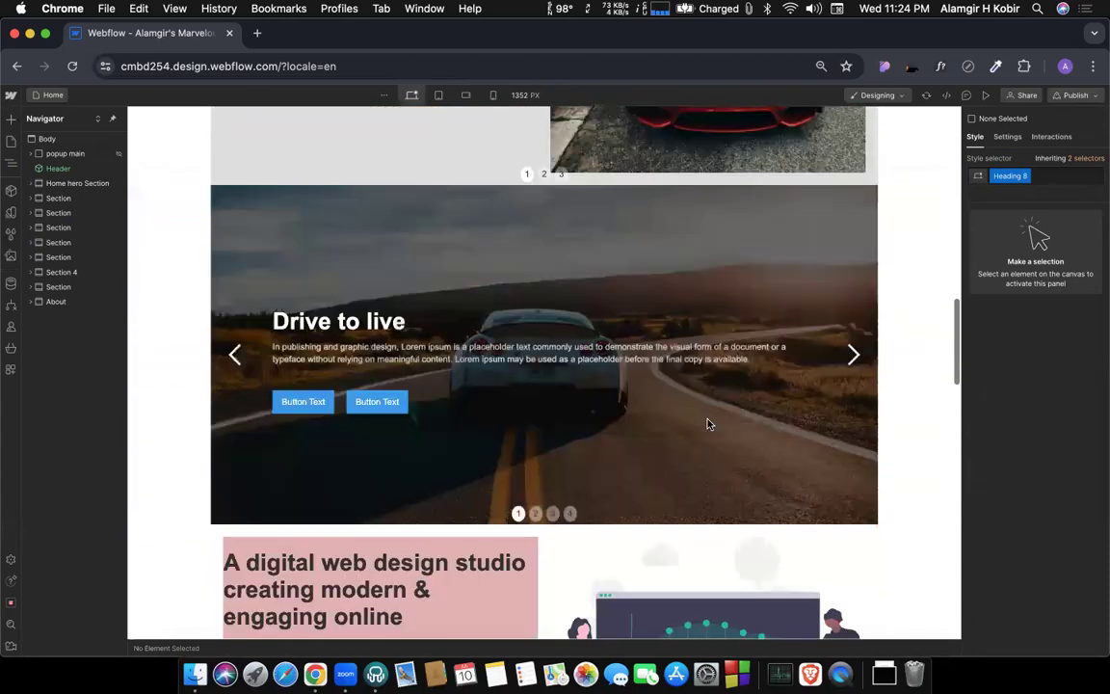
scroll(708, 424, "down", 15)
scroll(609, 292, "up", 20)
scroll(507, 307, "down", 7)
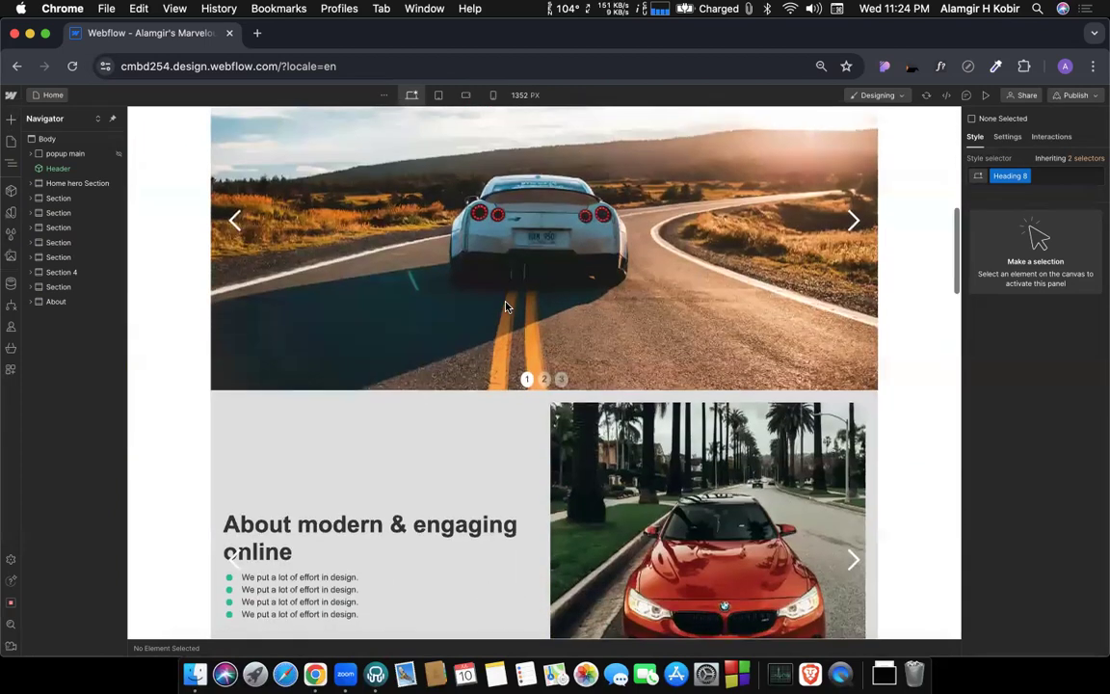
scroll(507, 307, "up", 5)
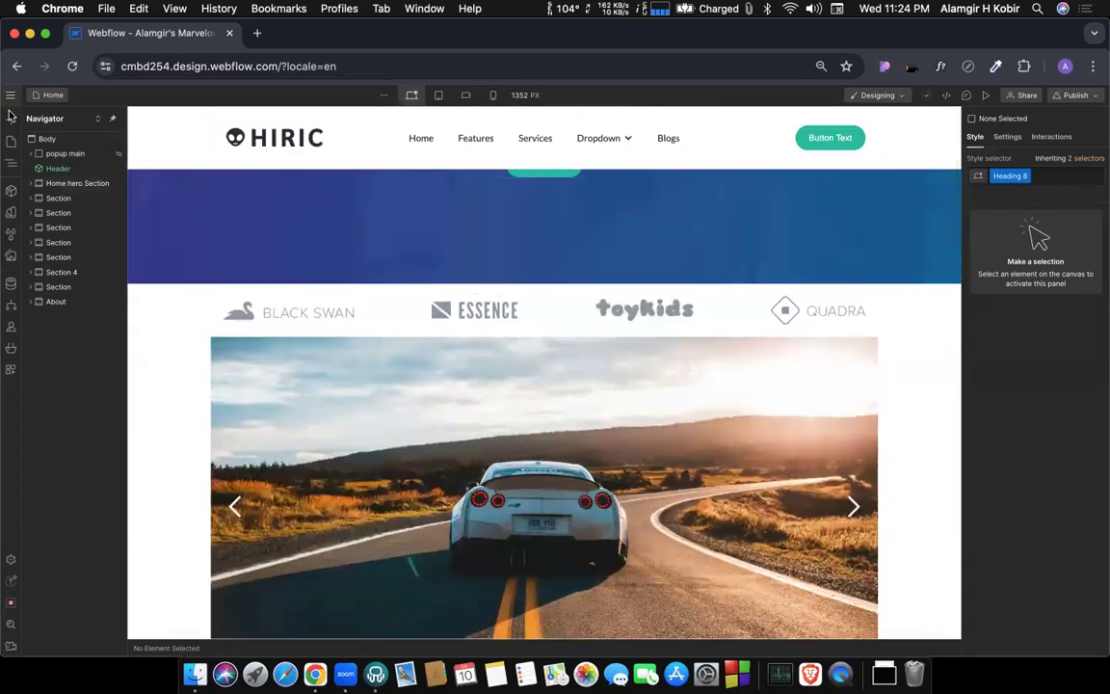
key("a")
left_click_drag(43, 210, 196, 337)
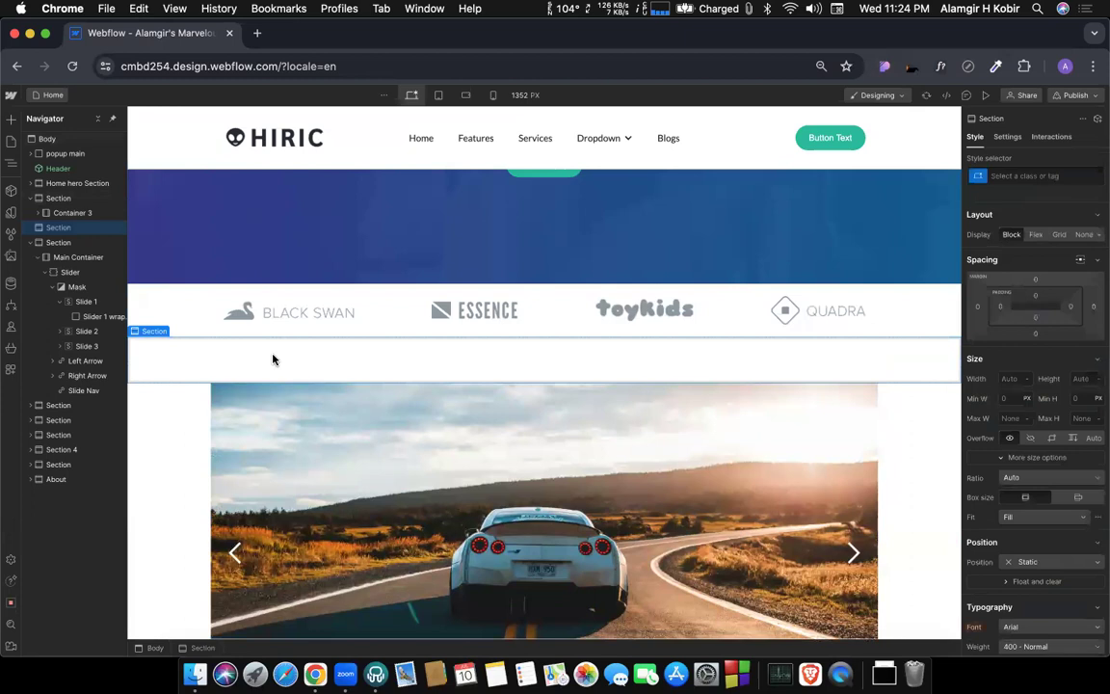
Add a Container inside the new section and apply the existing Main Container class to it.
left_click(10, 118)
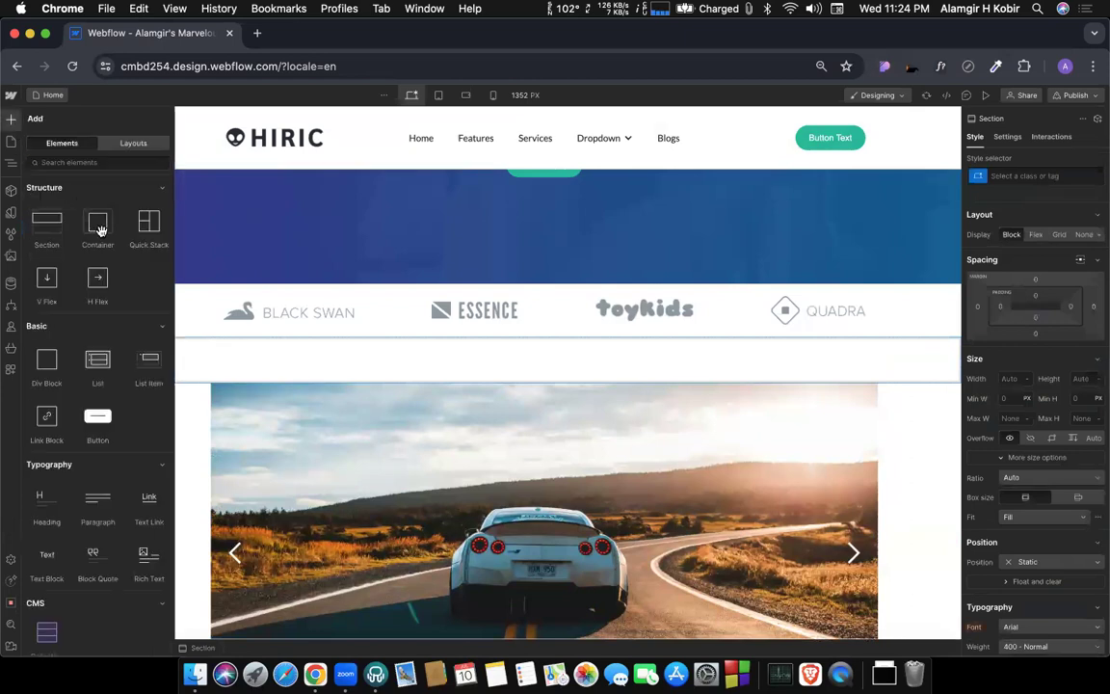
left_click_drag(100, 228, 309, 358)
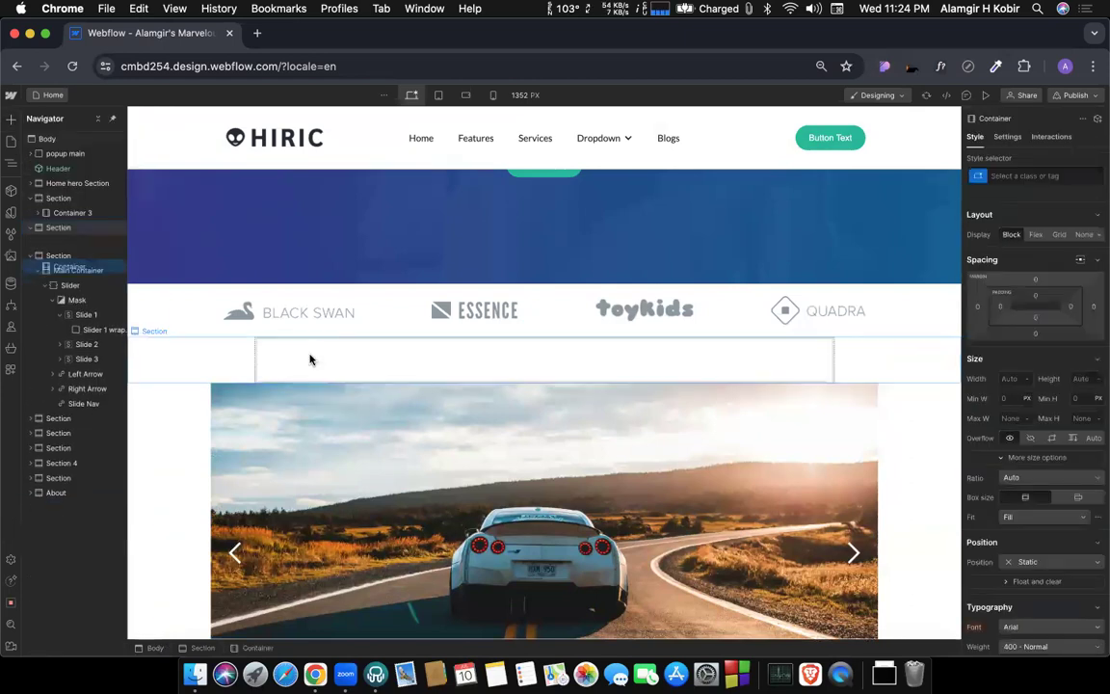
left_click(1020, 173)
type("main")
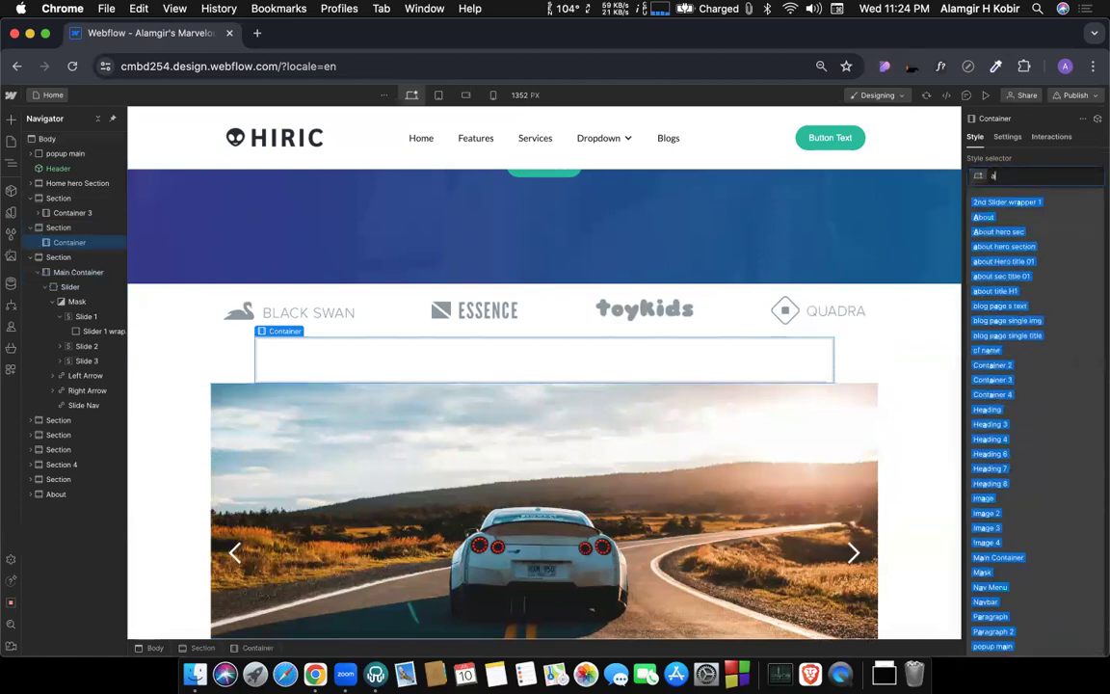
left_click(1018, 246)
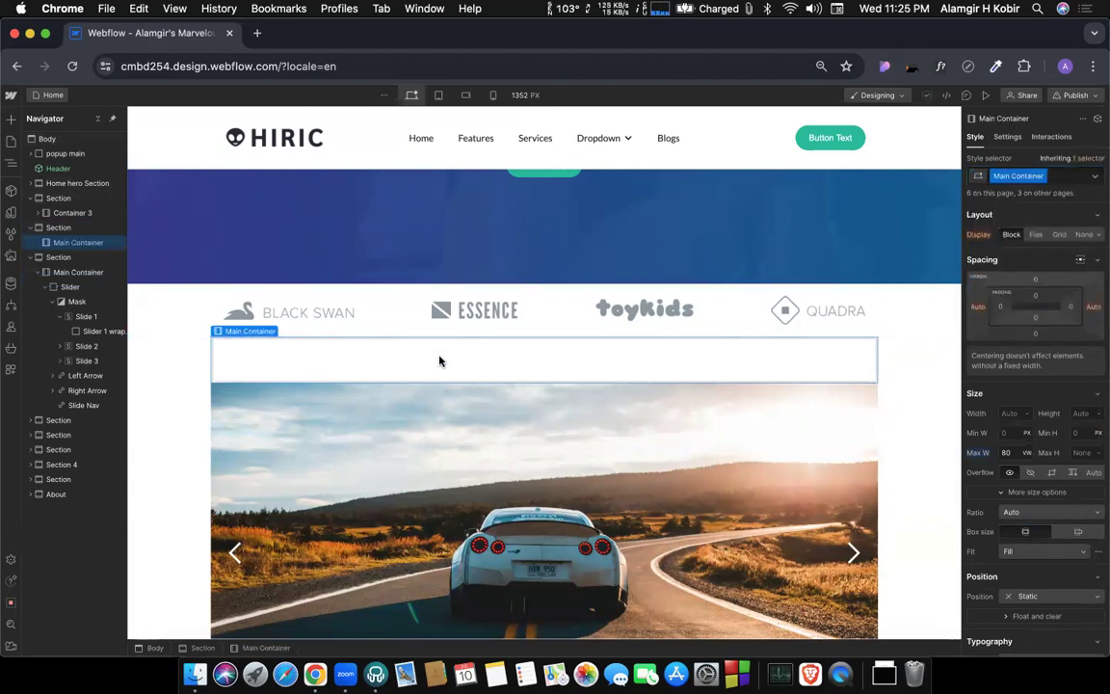
Insert a Collection List into the new Main Container, with Post Categories as its source and a two-column layout.
key("super+k")
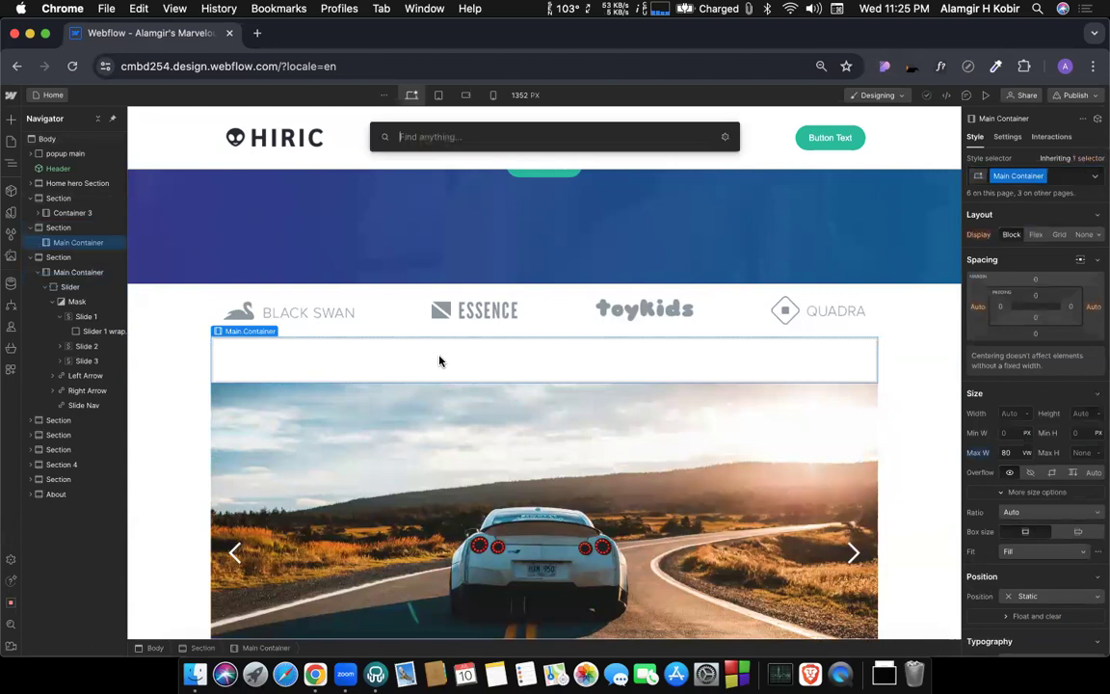
type("co")
key("BackSpace")
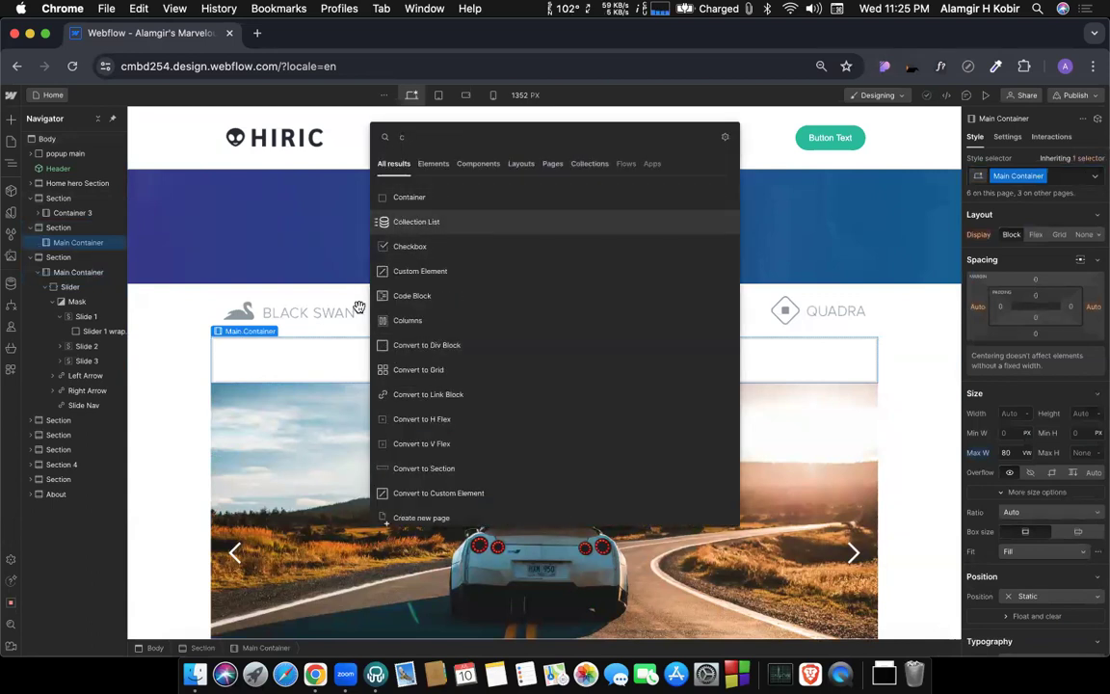
left_click(395, 222)
left_click(282, 511)
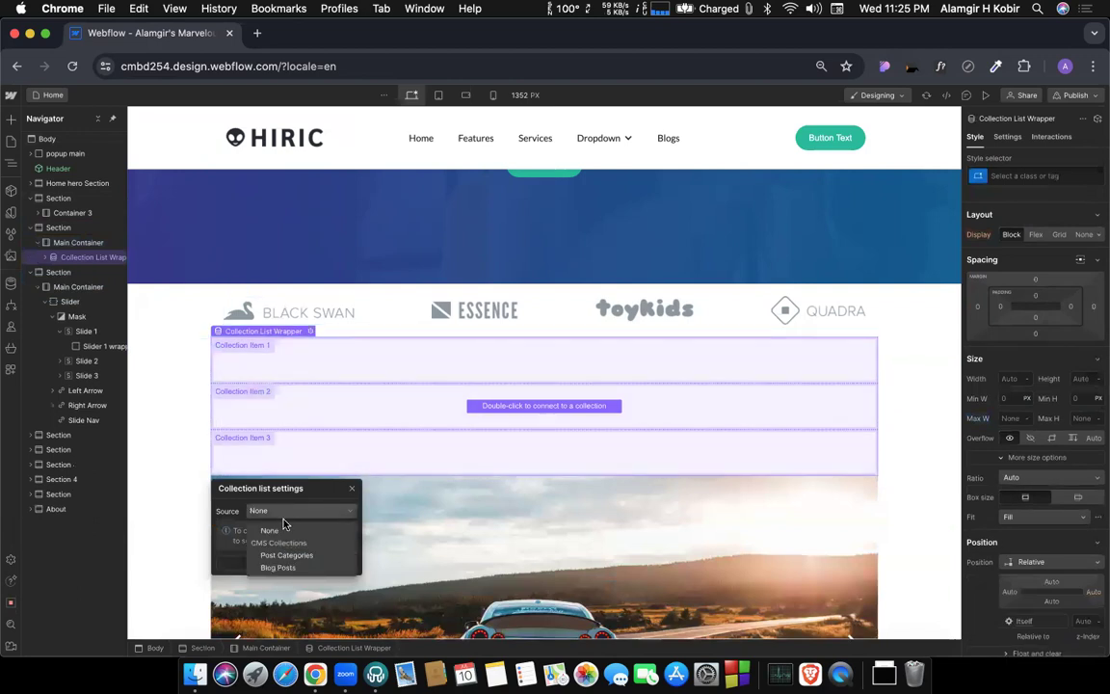
left_click(284, 558)
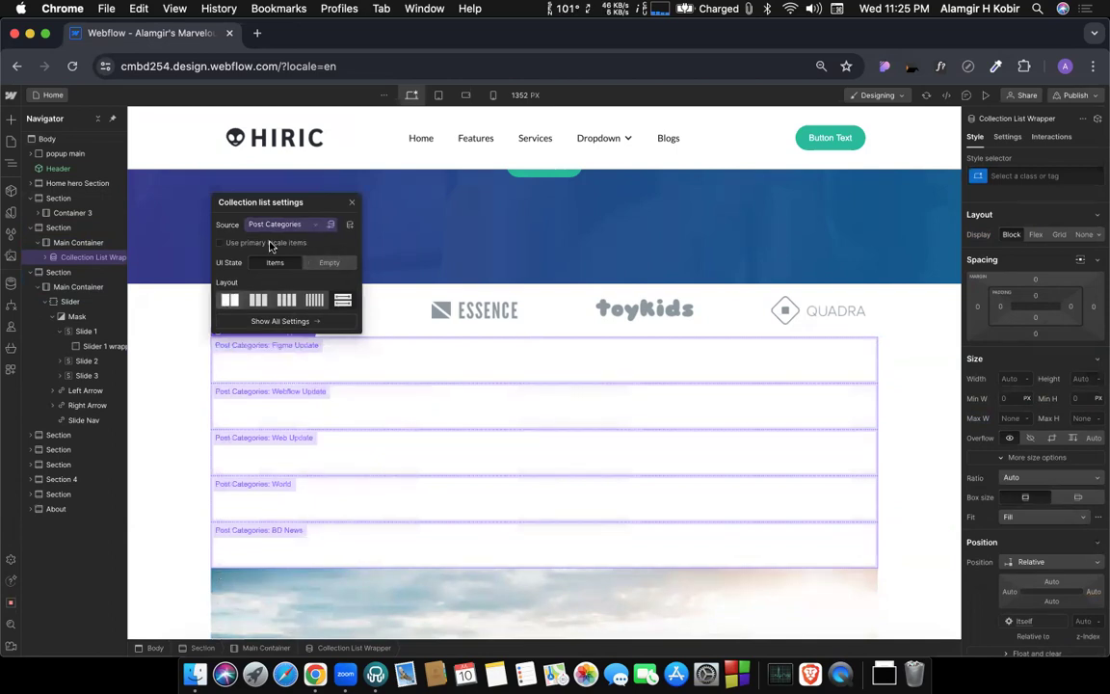
left_click(230, 299)
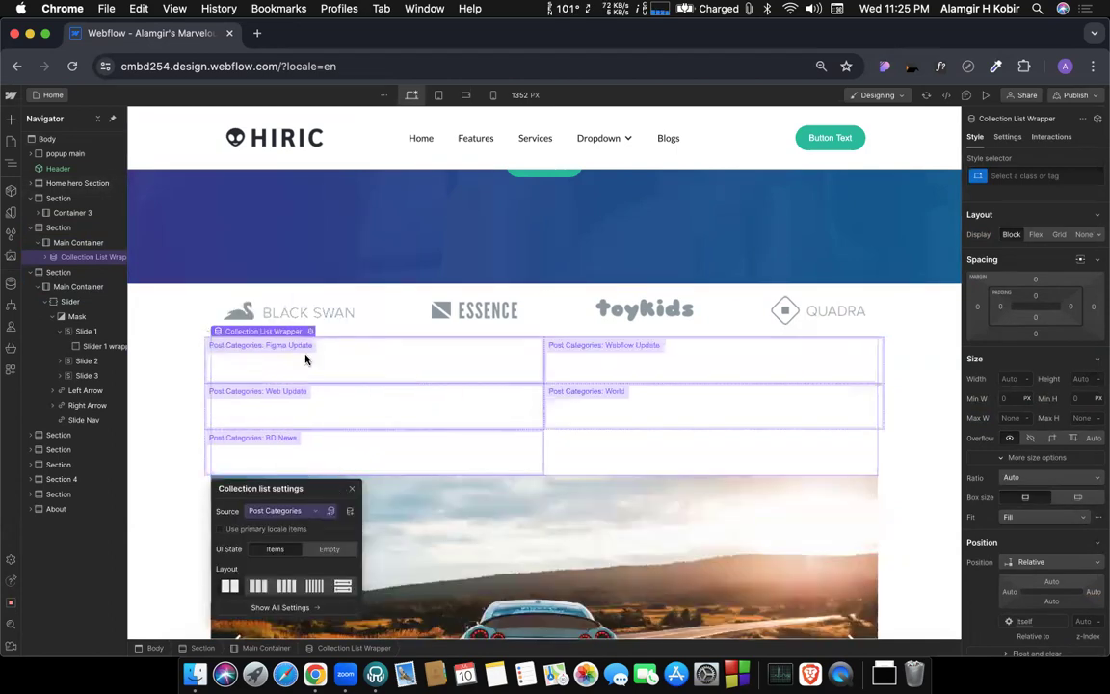
Add a Div Block inside the collection item and size it to 100% width and 350 px height.
left_click(336, 357)
key("super+e")
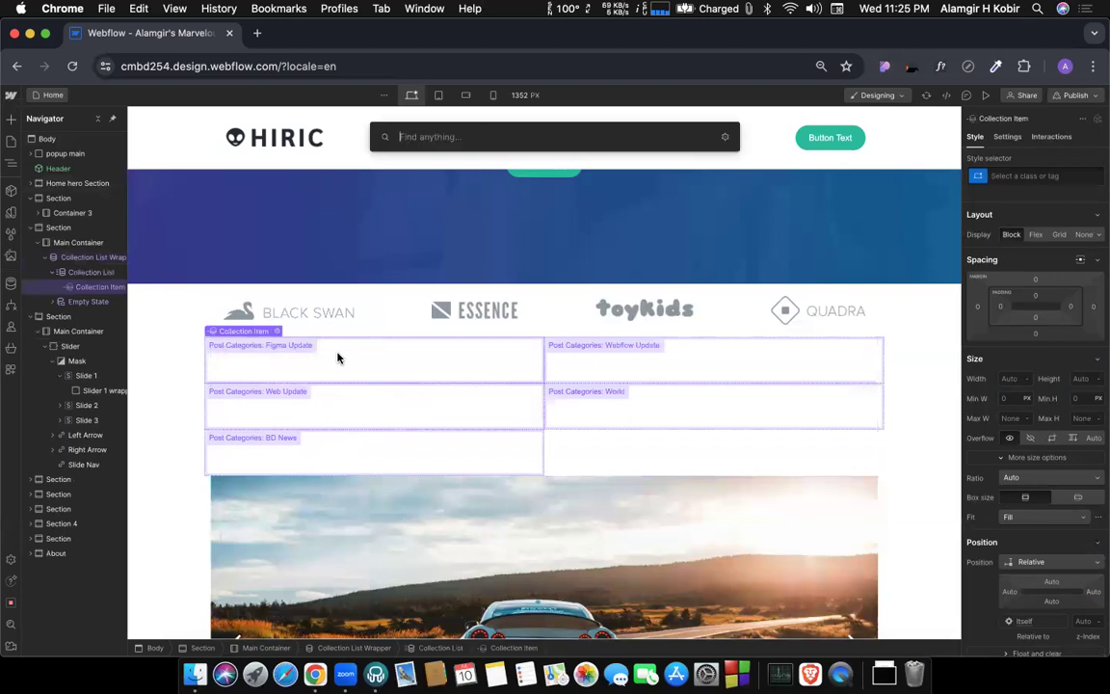
type("div")
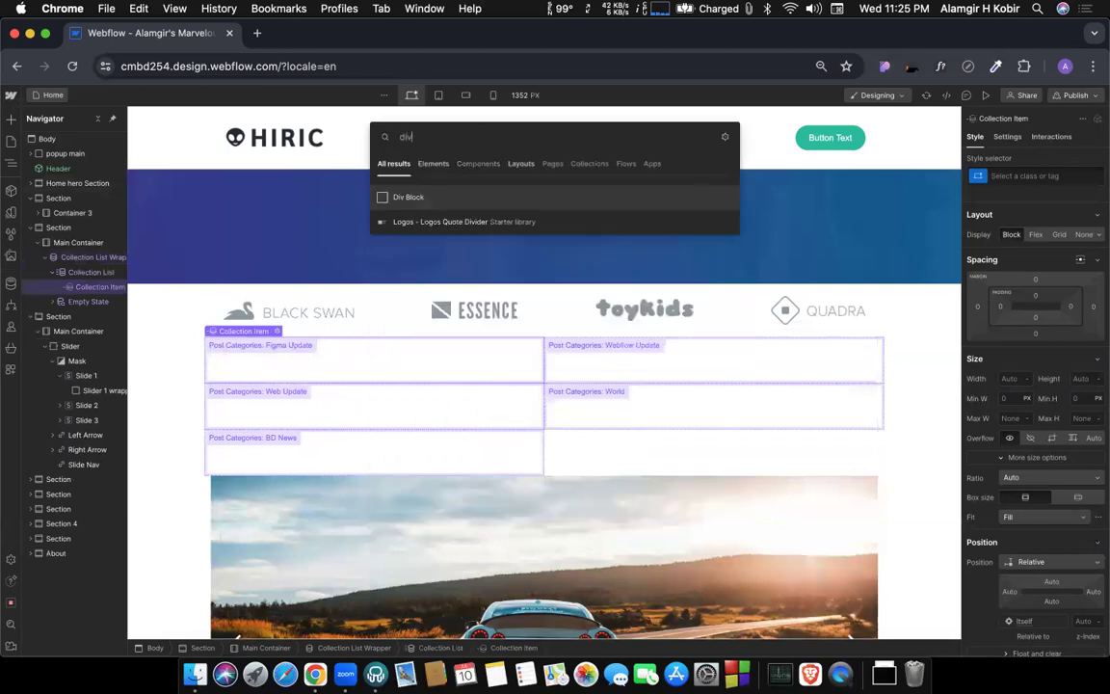
key("Return")
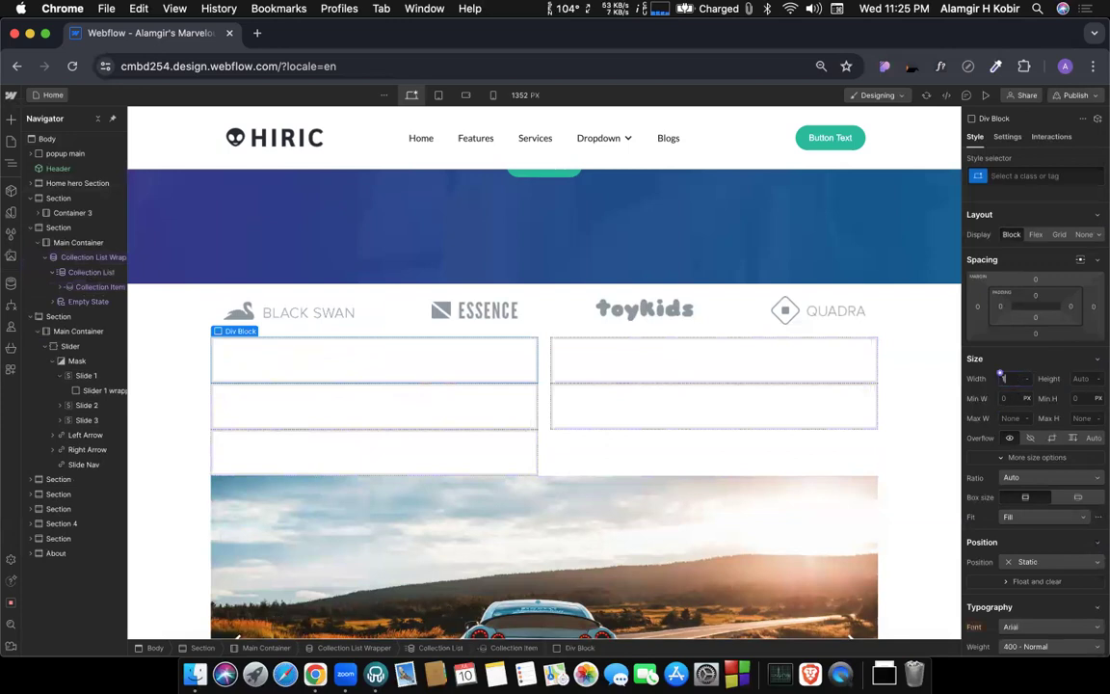
key("Return")
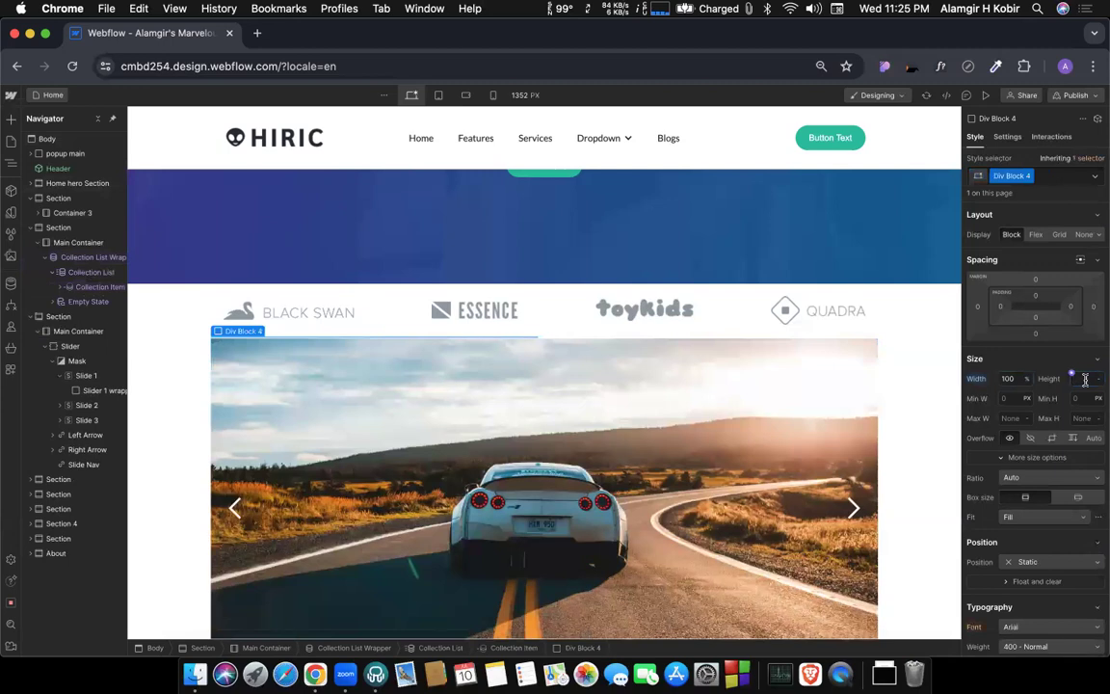
key("Return")
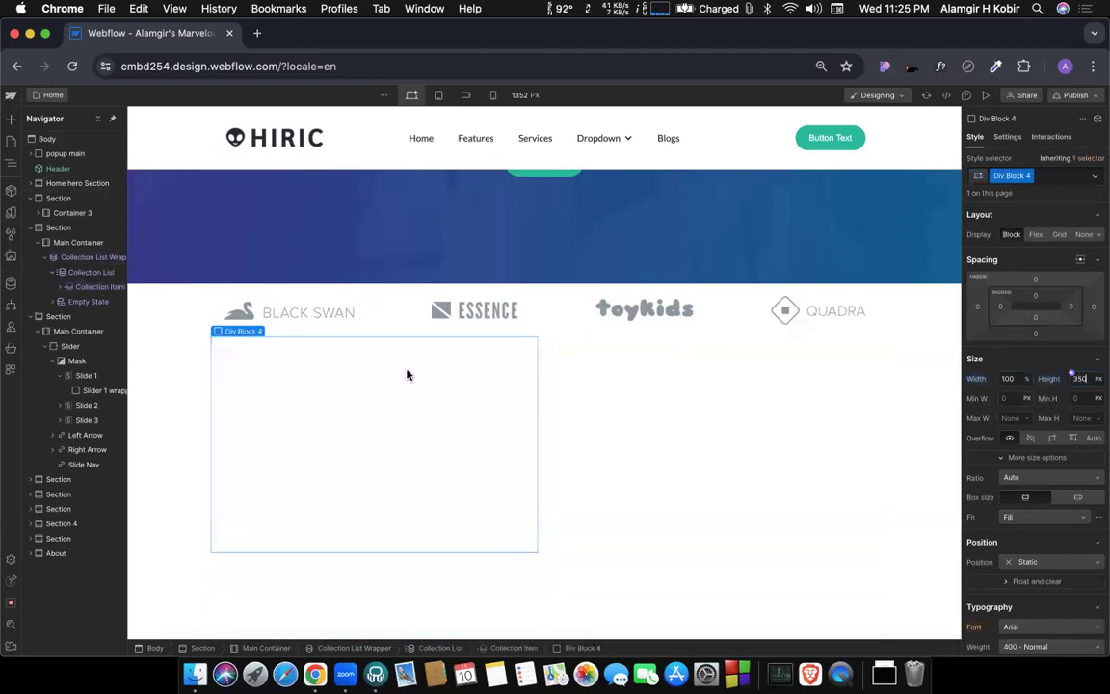
Set the height of the div block in the collection item to 300 px and select the block.
scroll(434, 391, "down", 1)
scroll(435, 390, "down", 3)
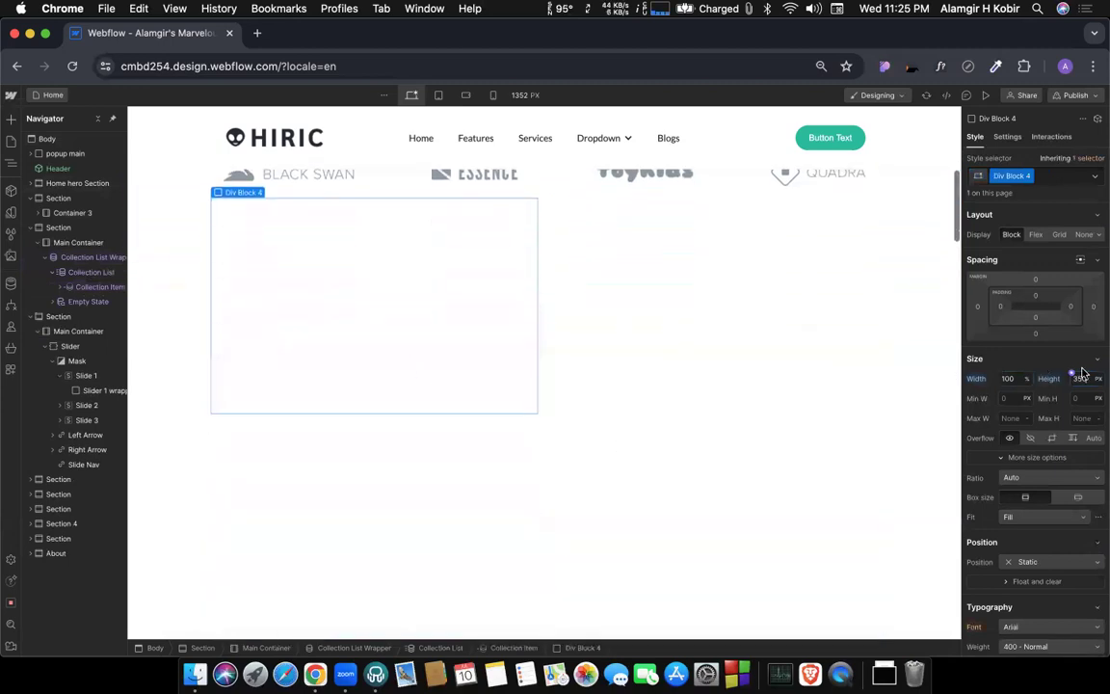
type("300")
key("Return")
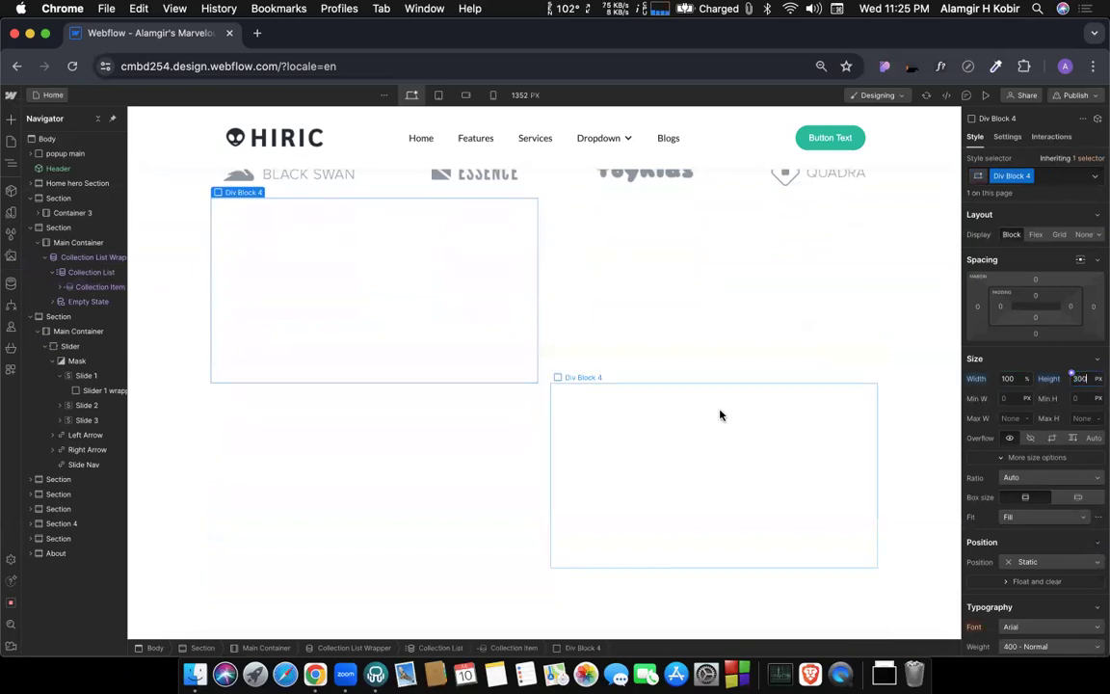
scroll(461, 355, "up", 2)
left_click(428, 413)
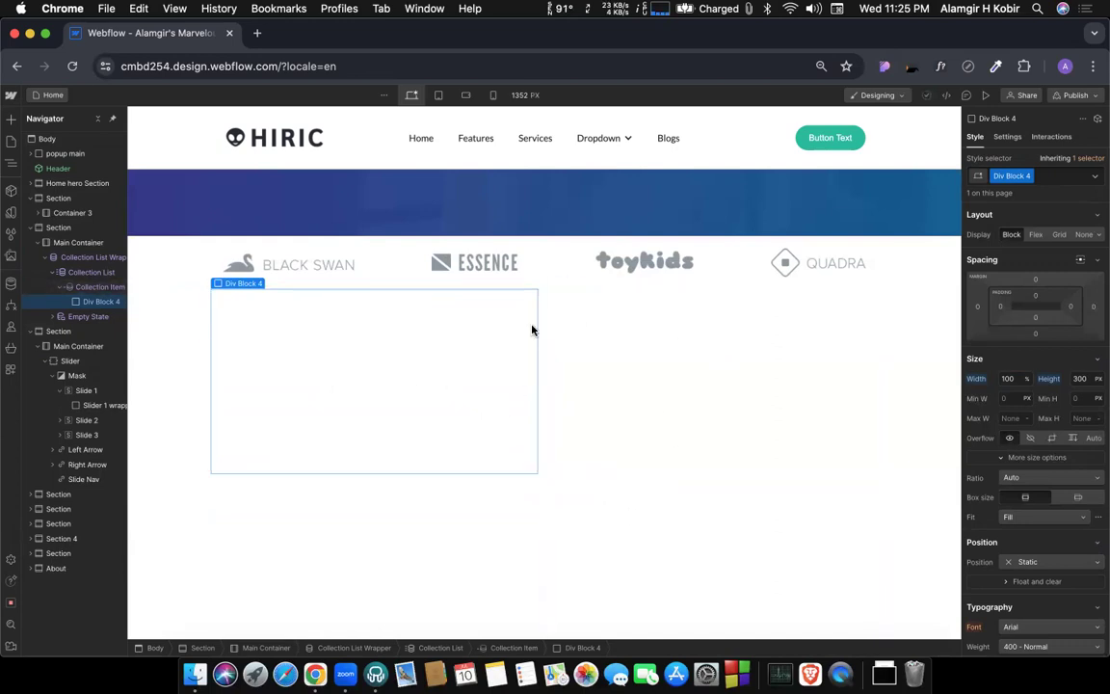
Try to bind the selected div block's background image to a Post Categories field.
left_click(1005, 137)
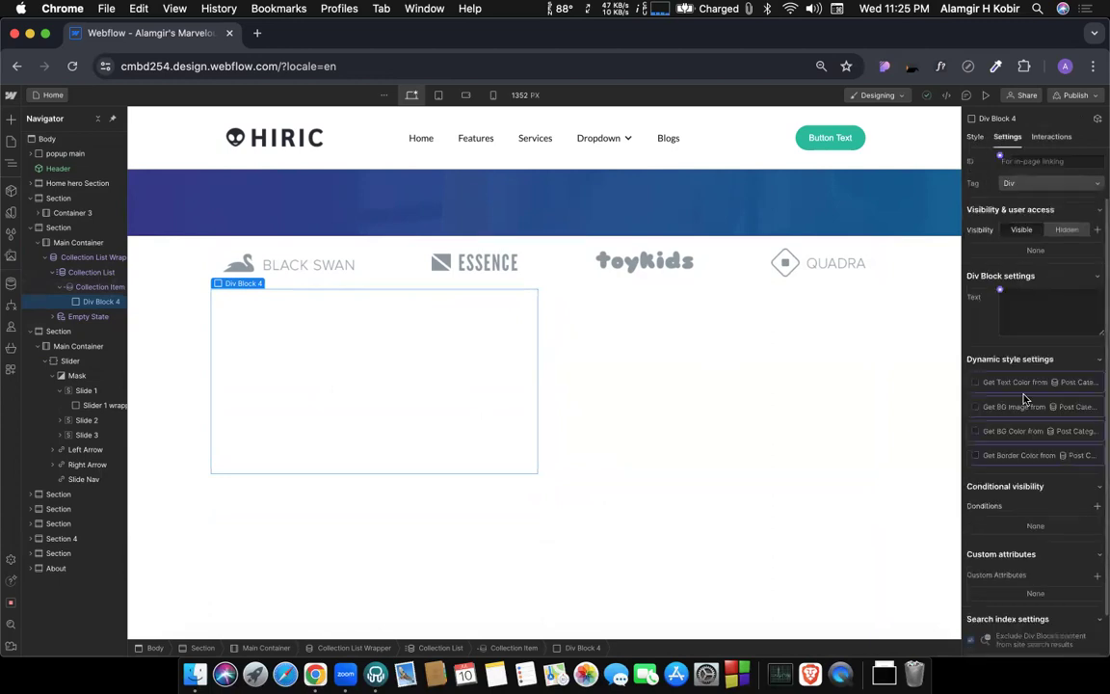
scroll(1012, 385, "down", 1)
left_click(976, 370)
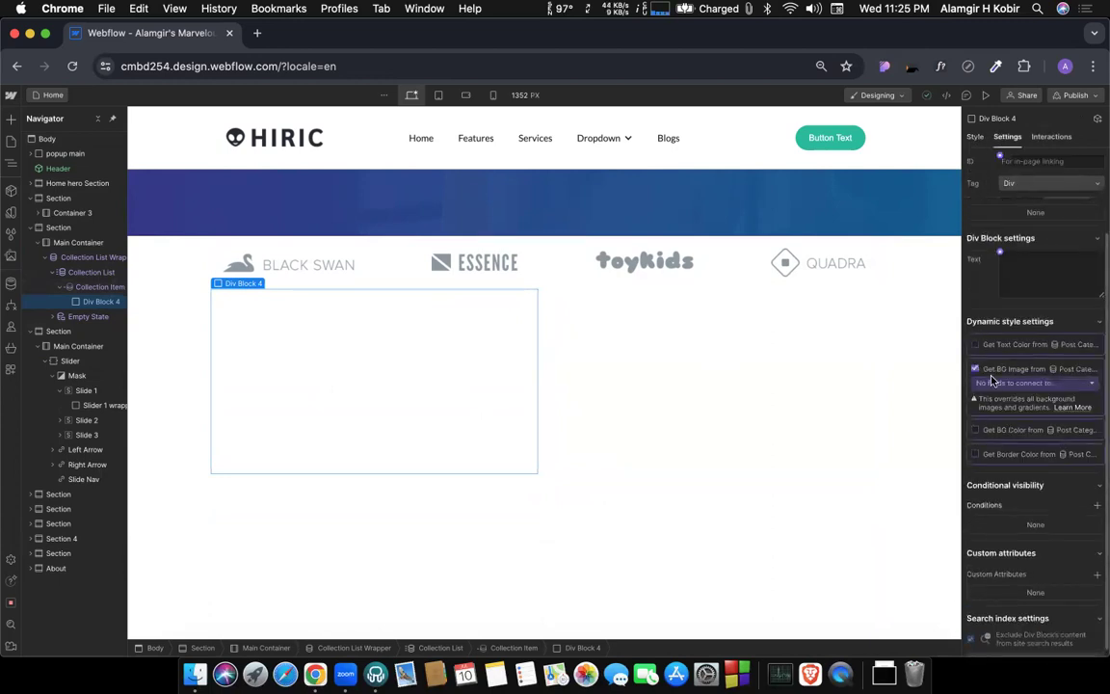
left_click(1008, 380)
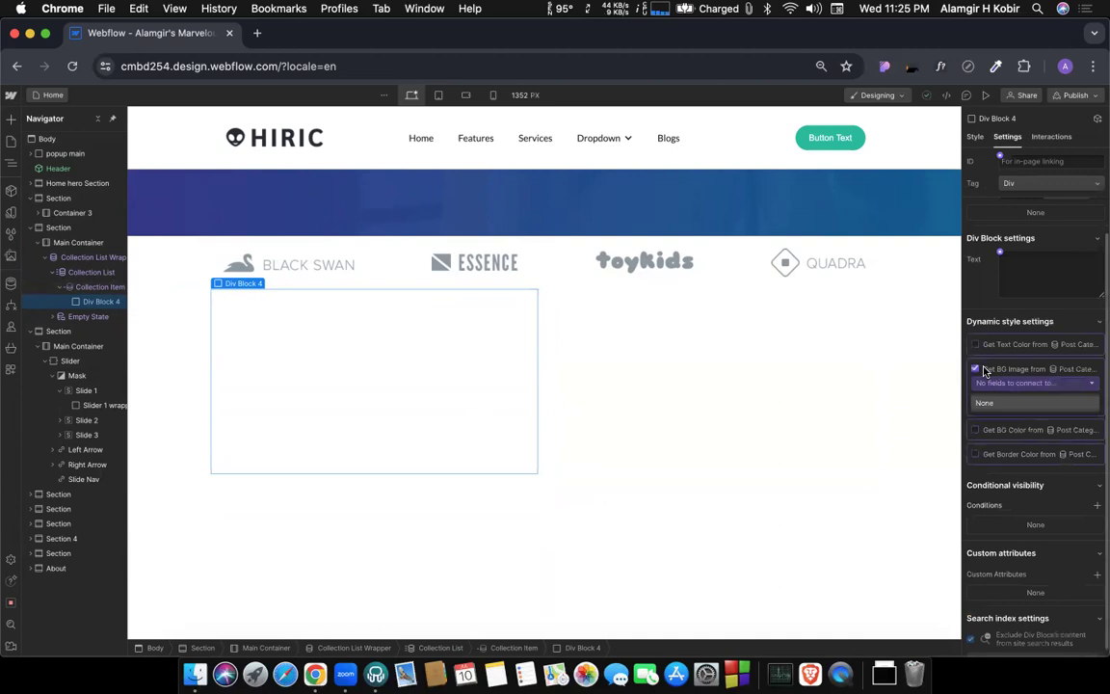
left_click(976, 370)
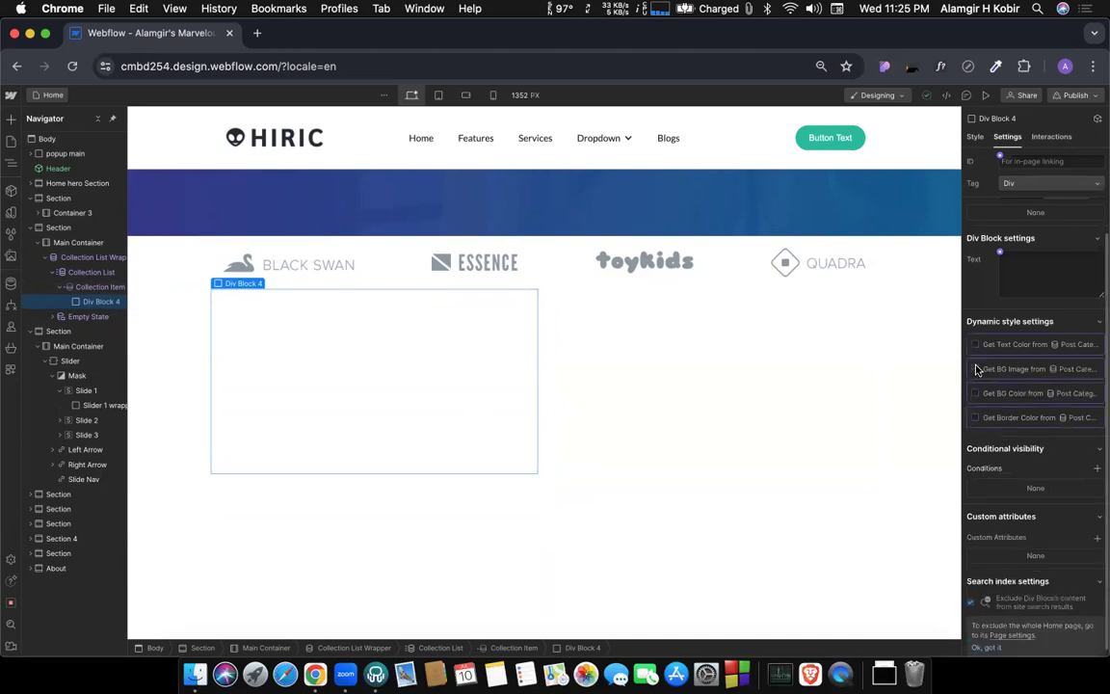
Sort the Post Categories collection by category name and open the BD News item to examine its fields.
left_click(9, 281)
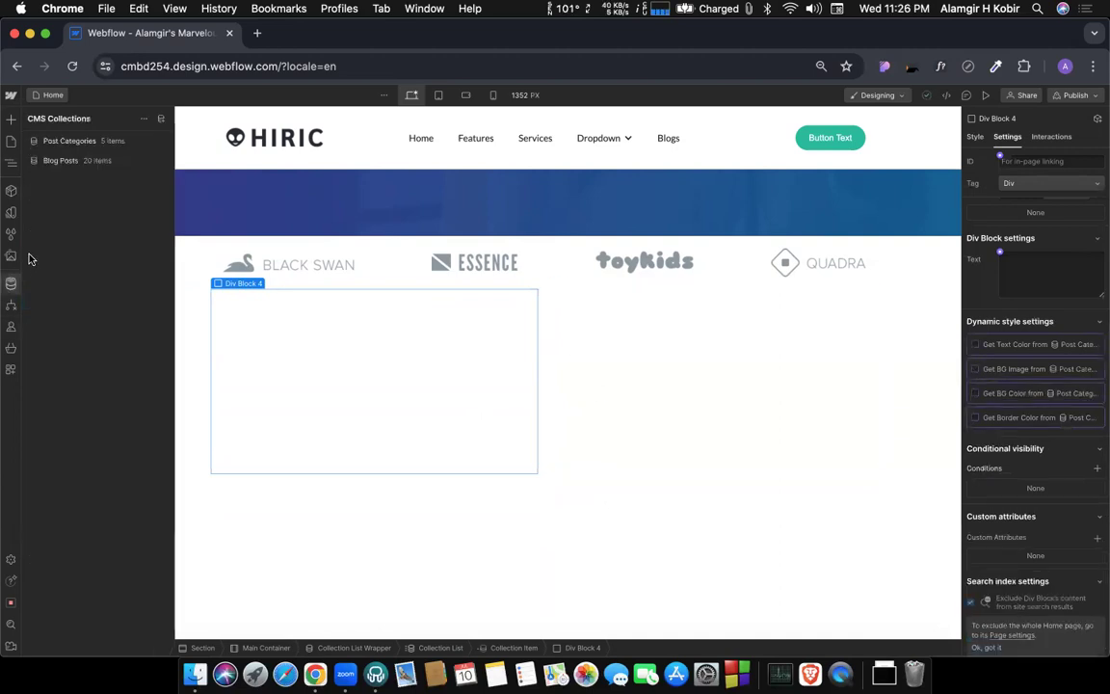
left_click(81, 143)
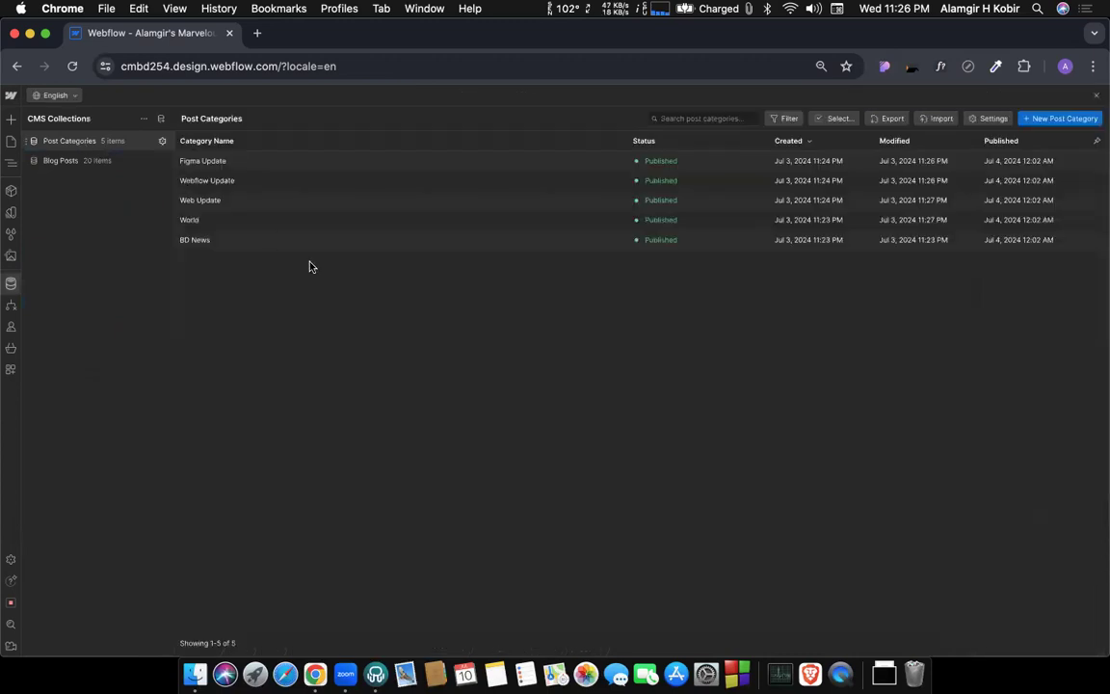
left_click(232, 143)
left_click(242, 165)
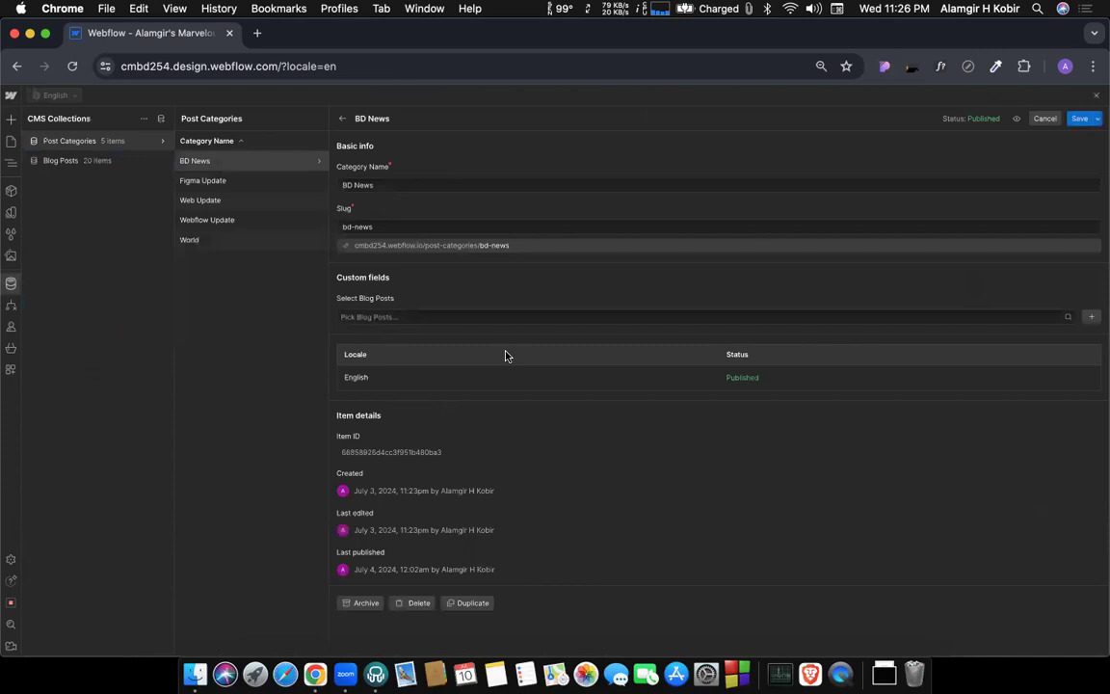
Add an Image field labelled F Image to the Post Categories collection and save the field and collection.
mouse_move(157, 145)
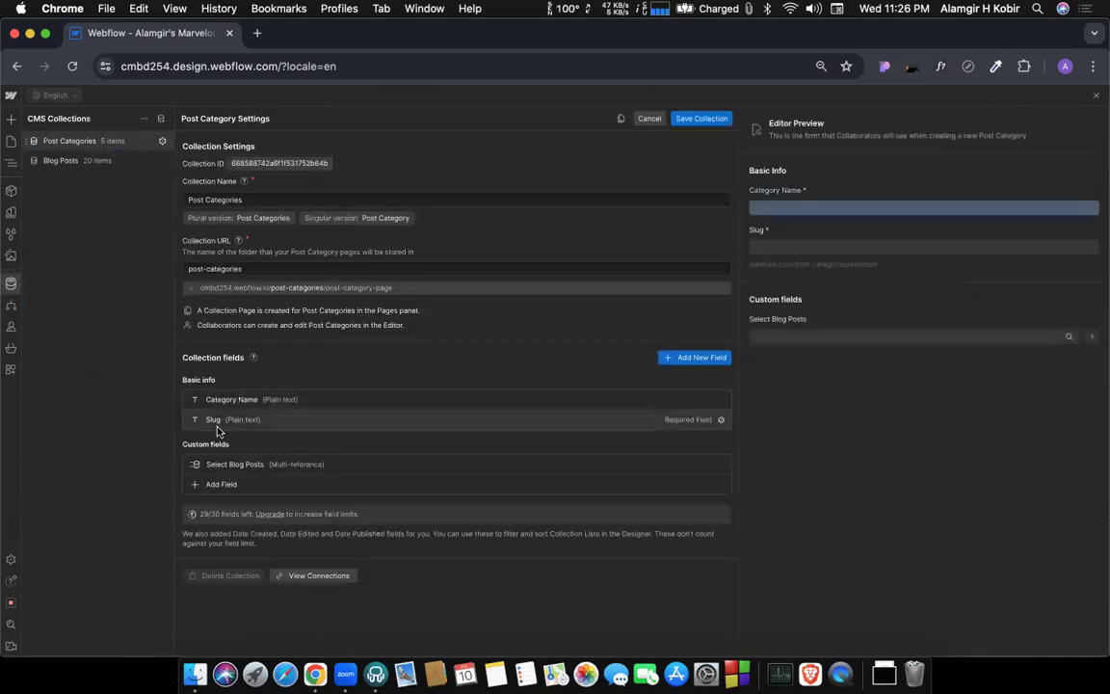
left_click(680, 363)
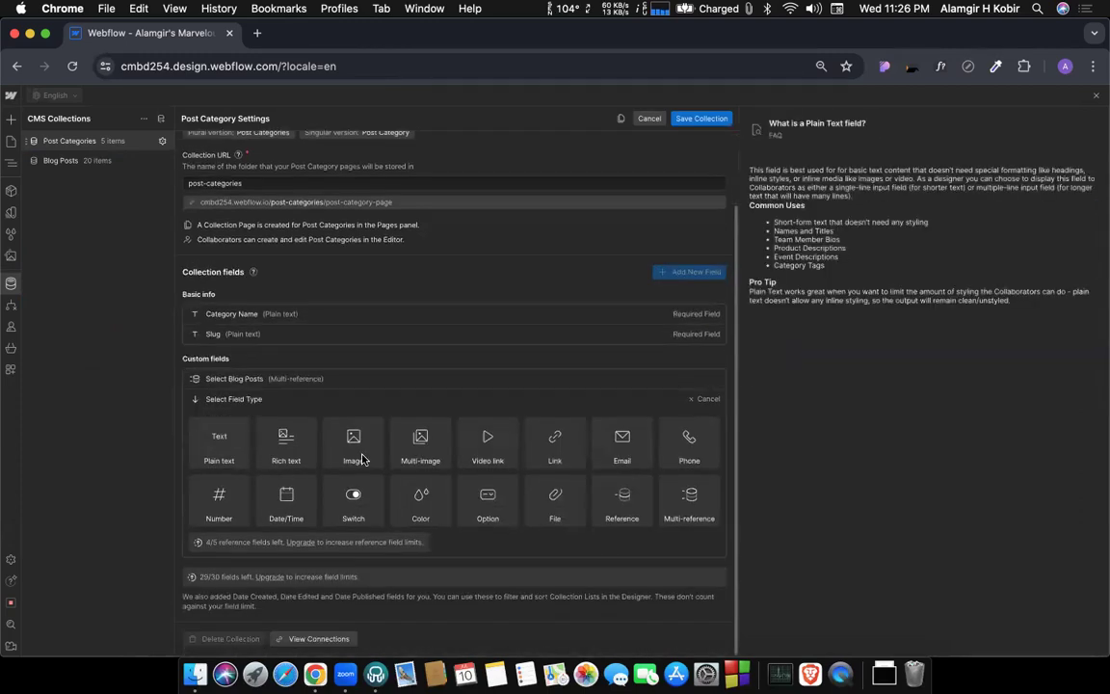
left_click(349, 451)
type("F")
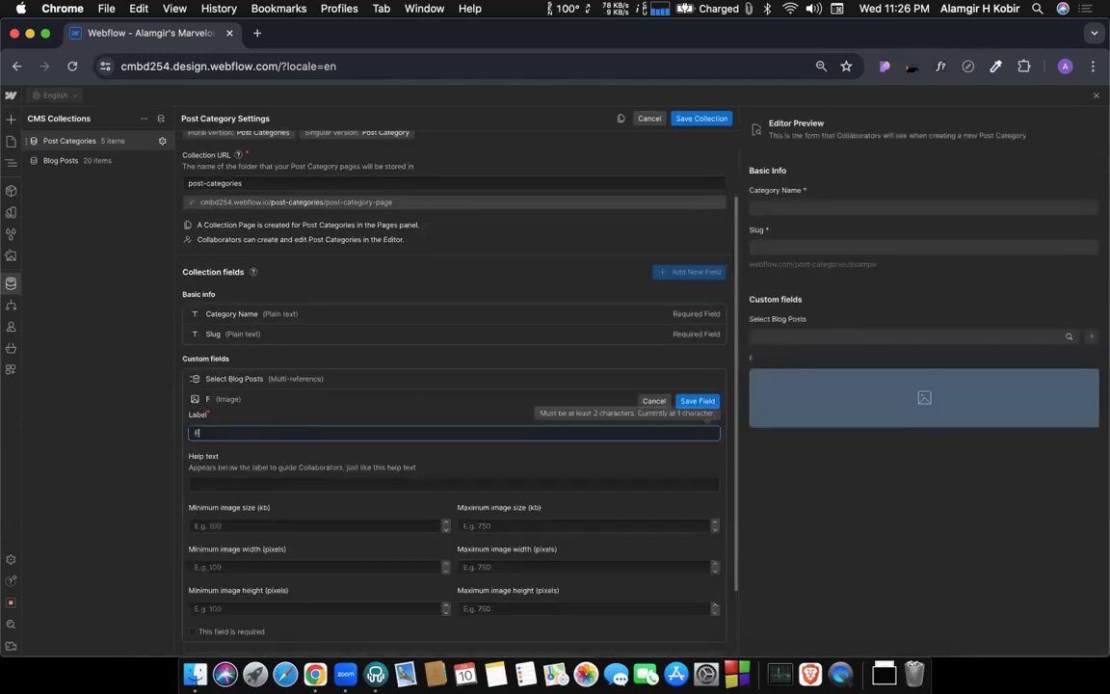
type(" Image")
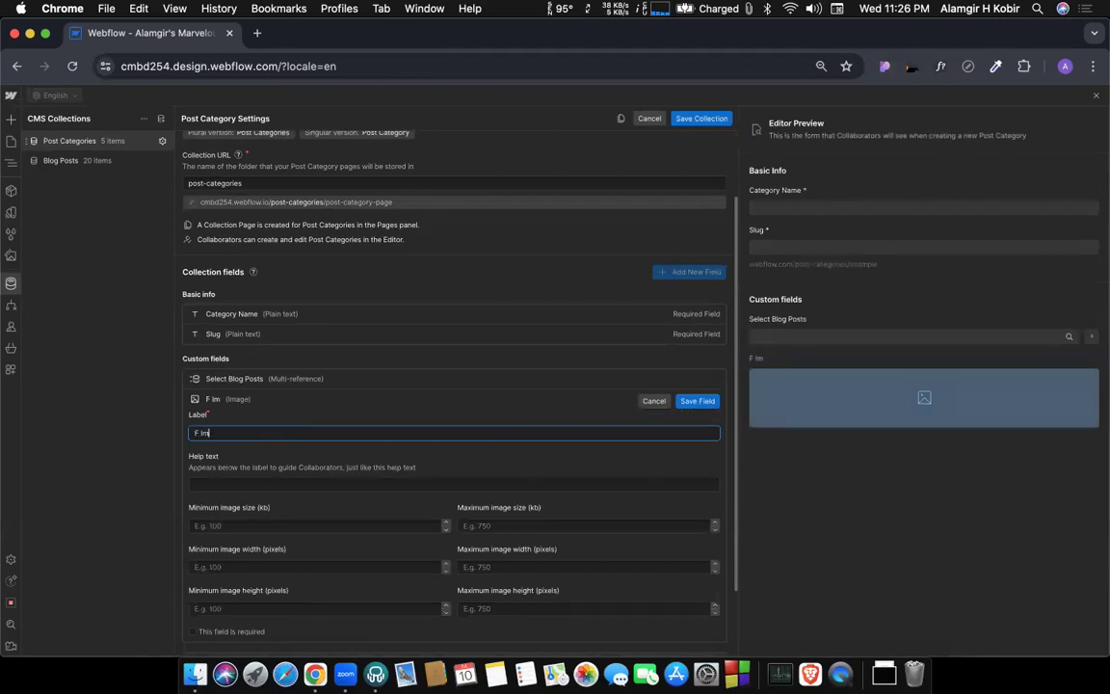
left_click(696, 401)
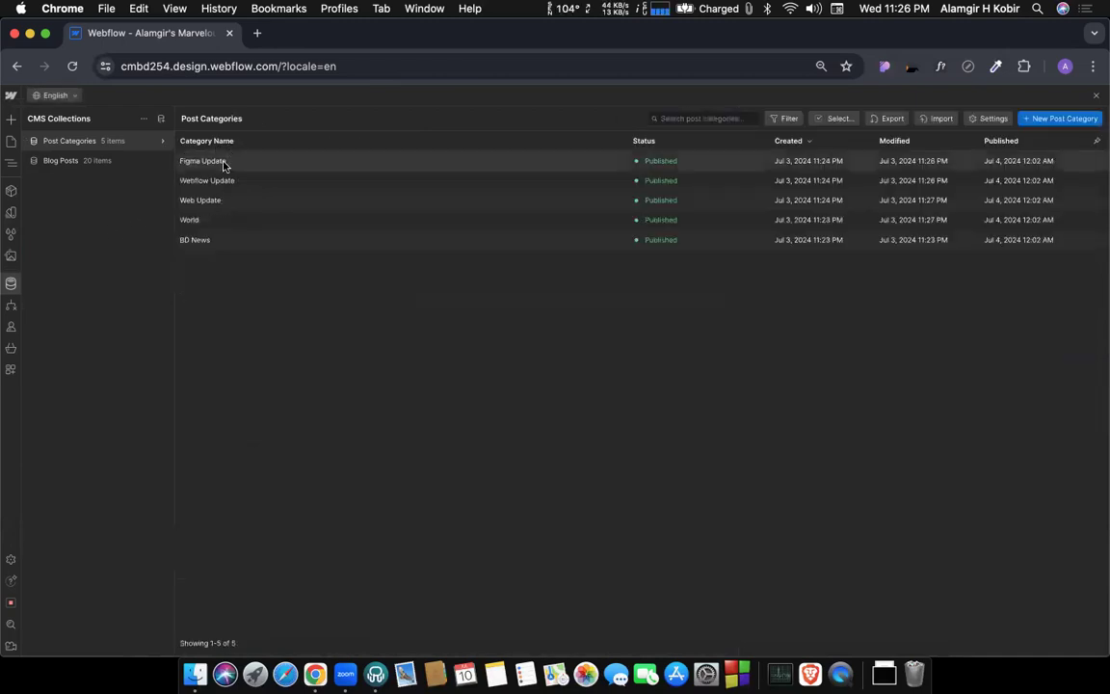
Upload bg-home.jpg from Downloads as the F Image of the Figma Update category and save the item.
left_click(224, 164)
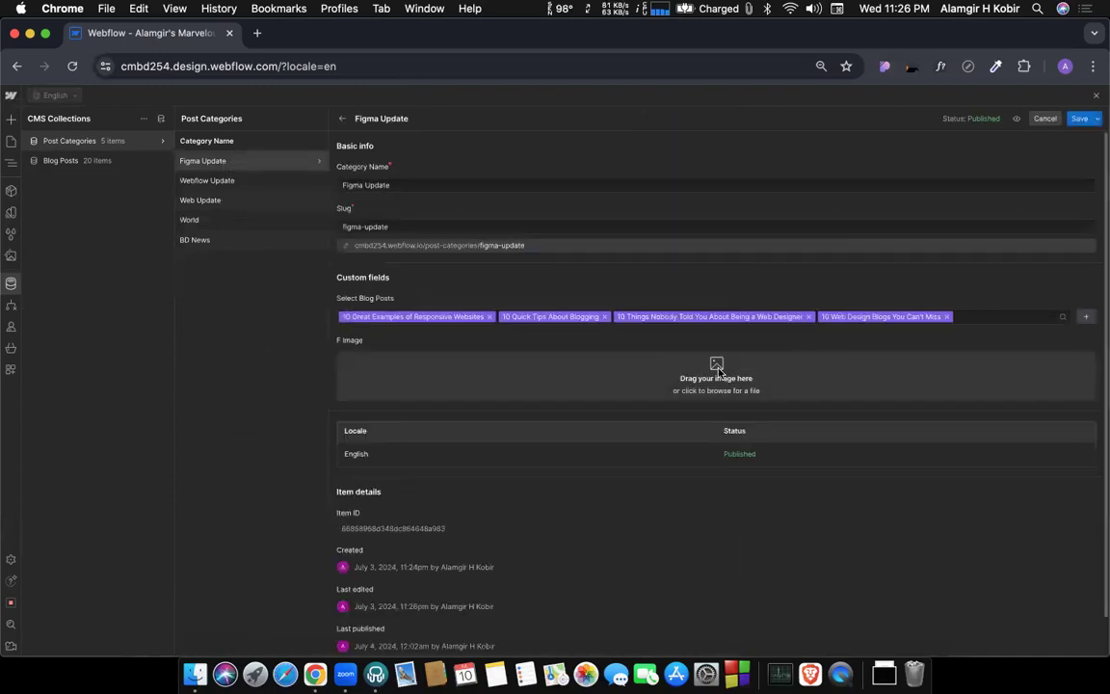
left_click(717, 371)
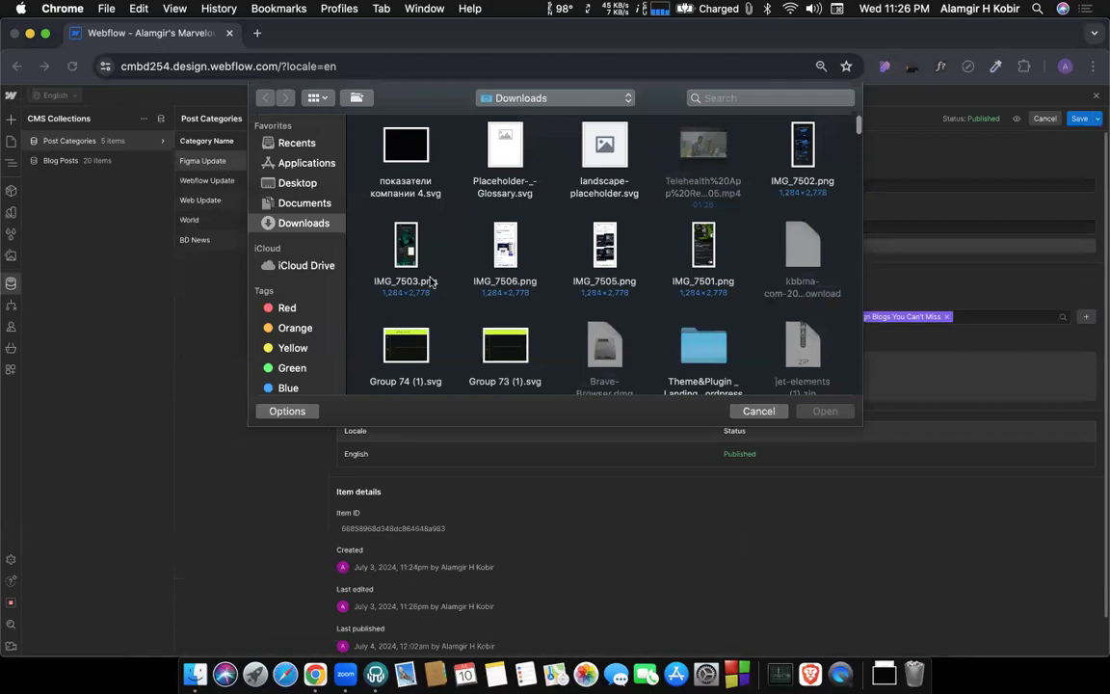
scroll(435, 299, "down", 5)
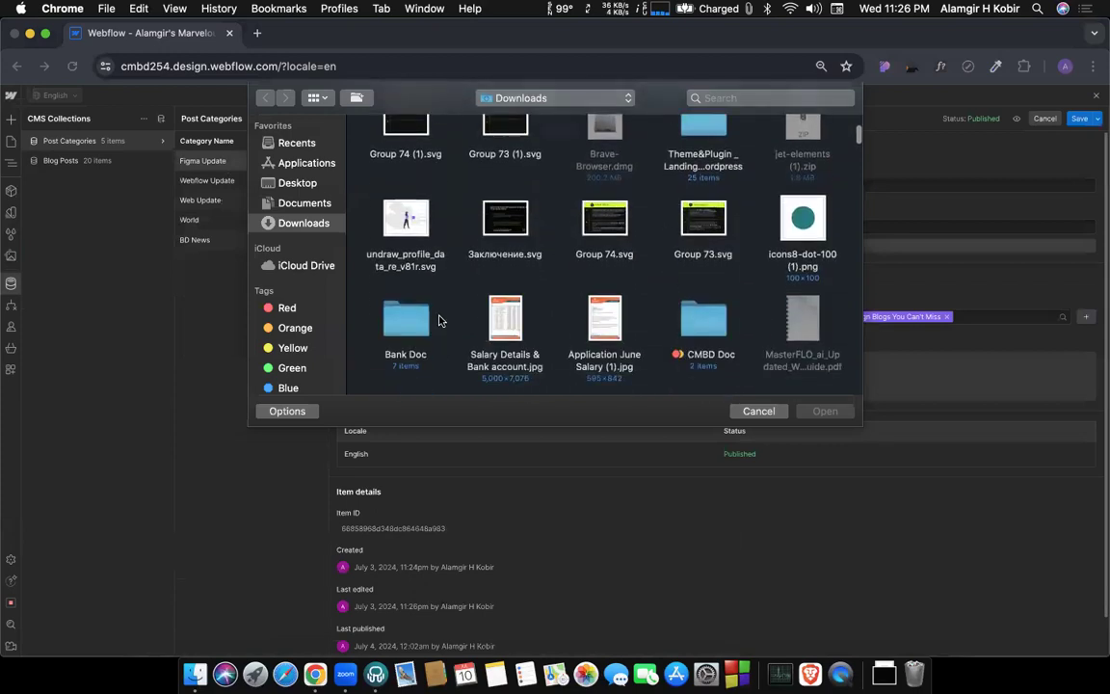
scroll(487, 298, "down", 10)
scroll(487, 298, "up", 6)
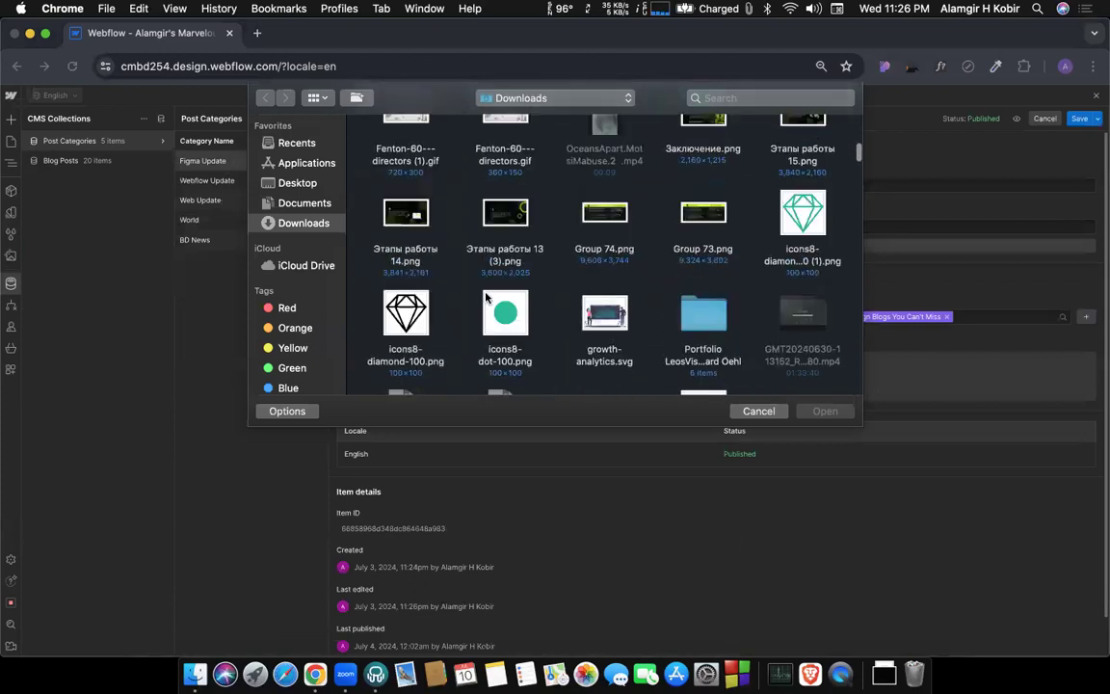
scroll(487, 298, "up", 2)
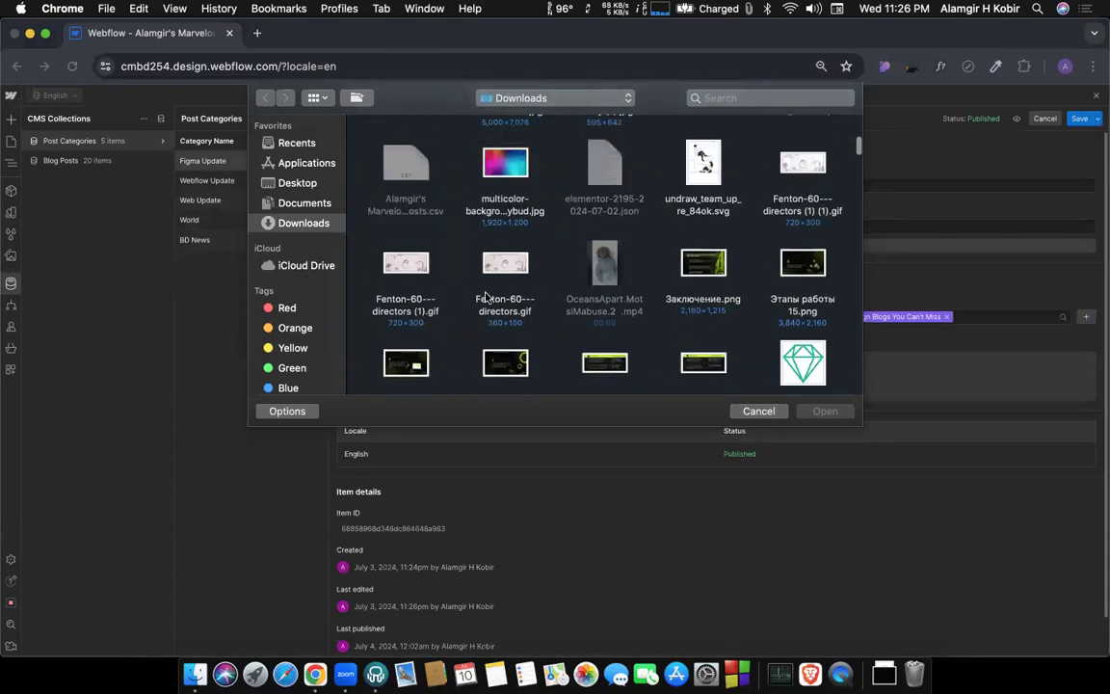
scroll(760, 348, "down", 1)
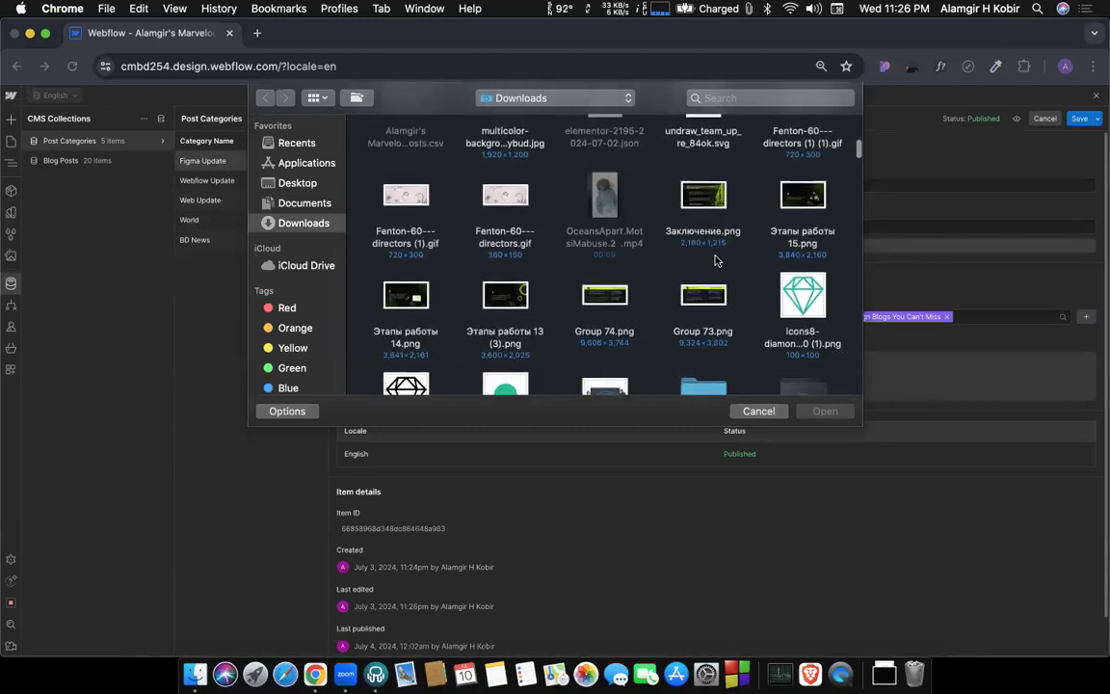
scroll(715, 260, "down", 2)
scroll(557, 305, "down", 3)
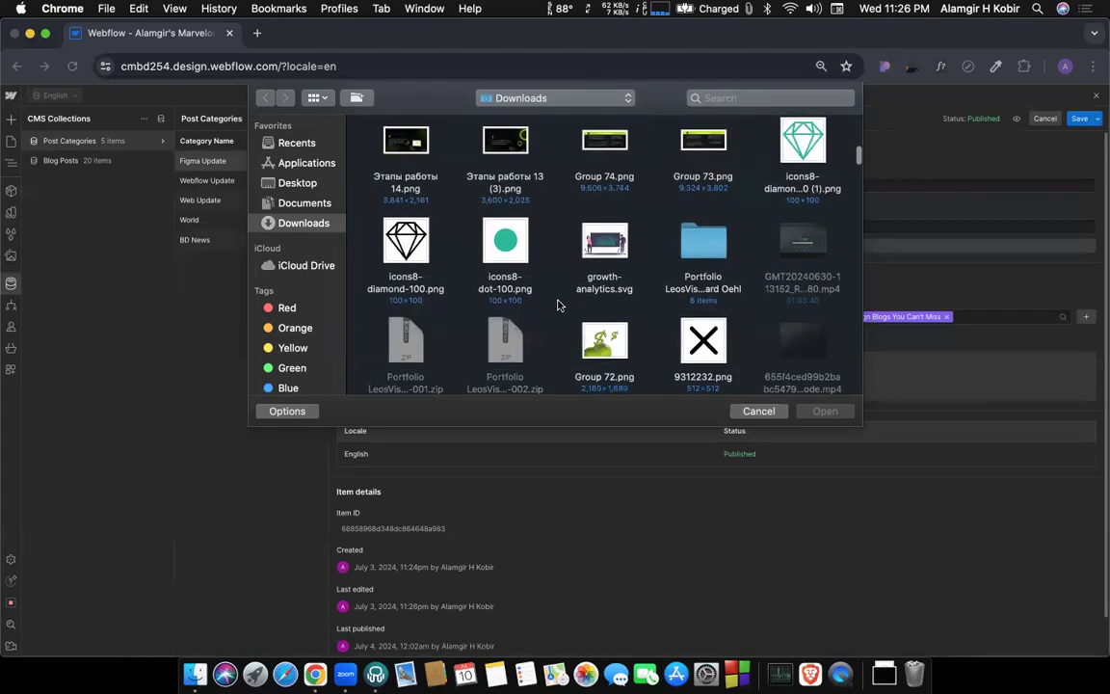
scroll(557, 304, "down", 1)
scroll(557, 304, "up", 5)
scroll(557, 305, "down", 2)
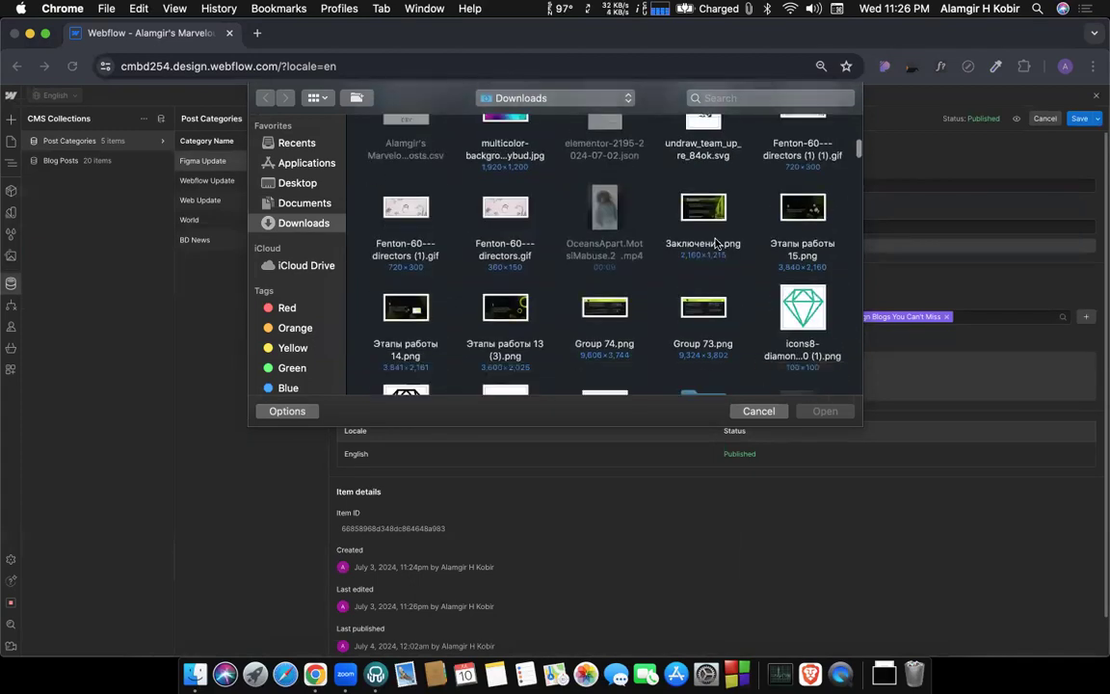
scroll(575, 281, "down", 5)
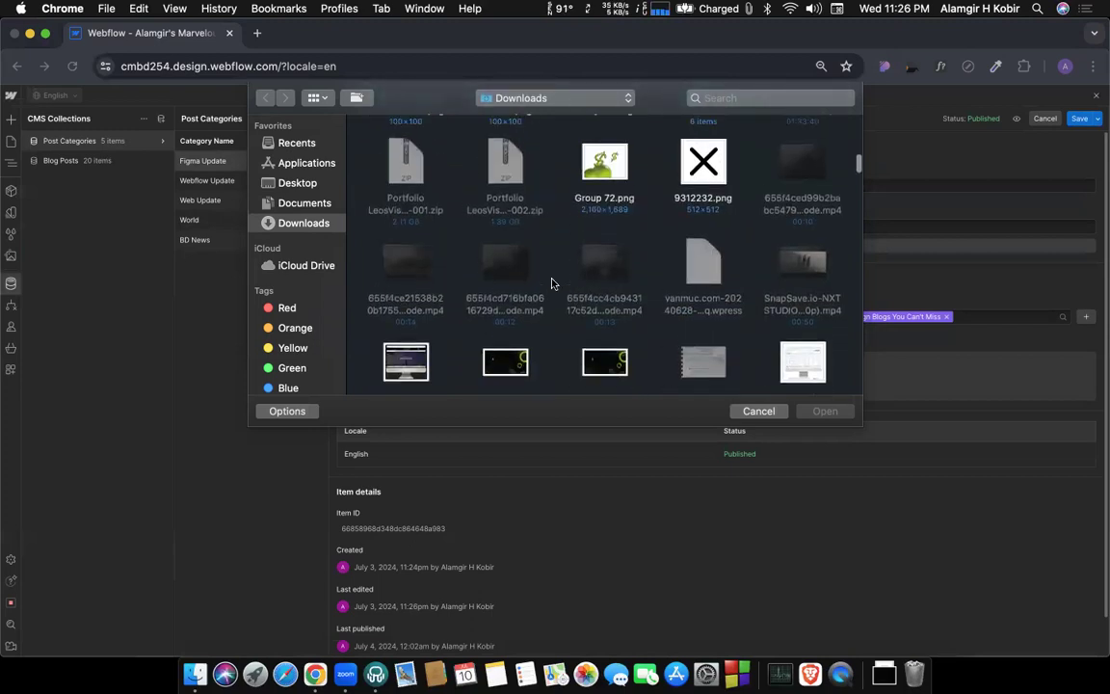
scroll(552, 282, "down", 3)
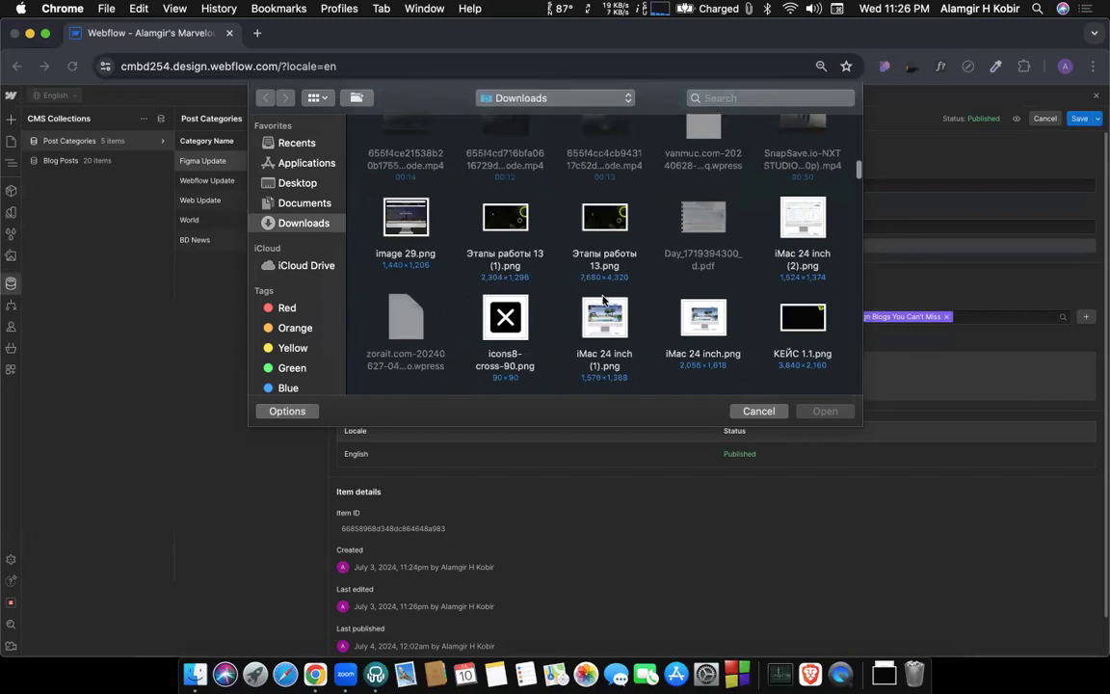
scroll(603, 301, "down", 2)
scroll(560, 309, "down", 2)
scroll(562, 310, "down", 3)
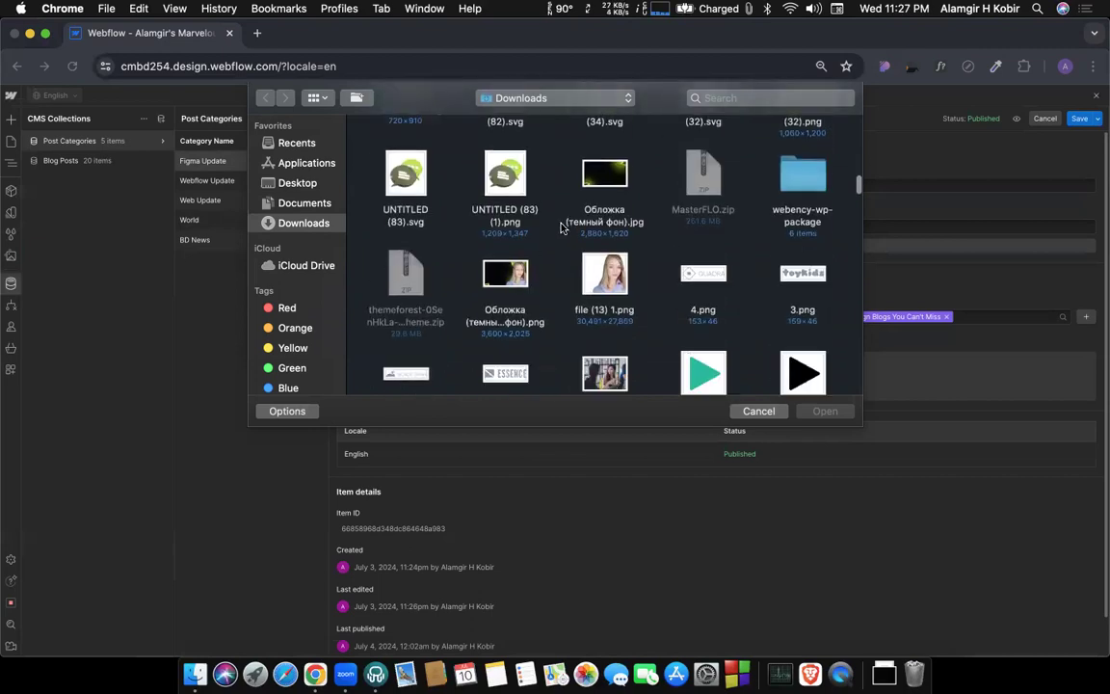
scroll(564, 291, "down", 3)
scroll(564, 291, "up", 1)
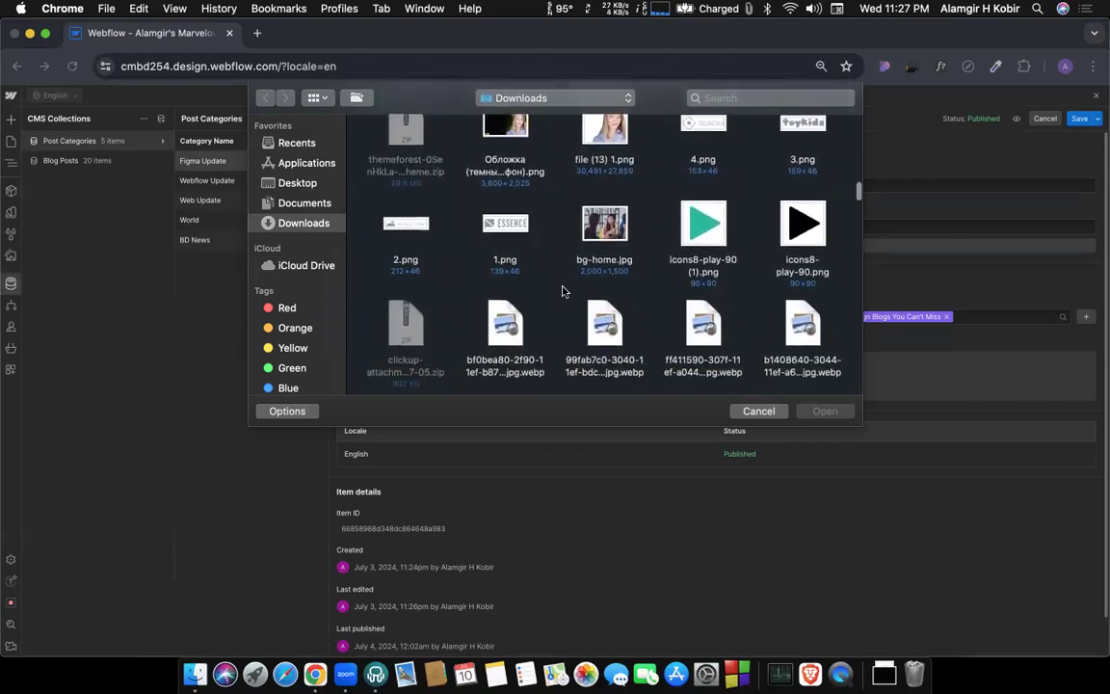
double_click(595, 232)
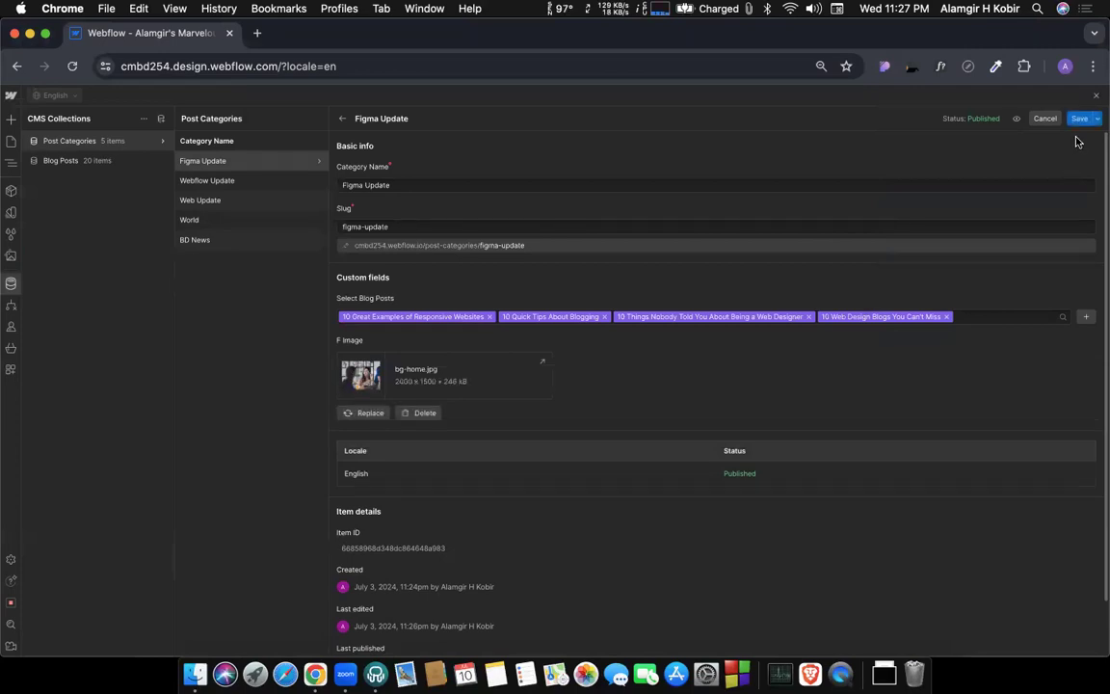
left_click(1079, 119)
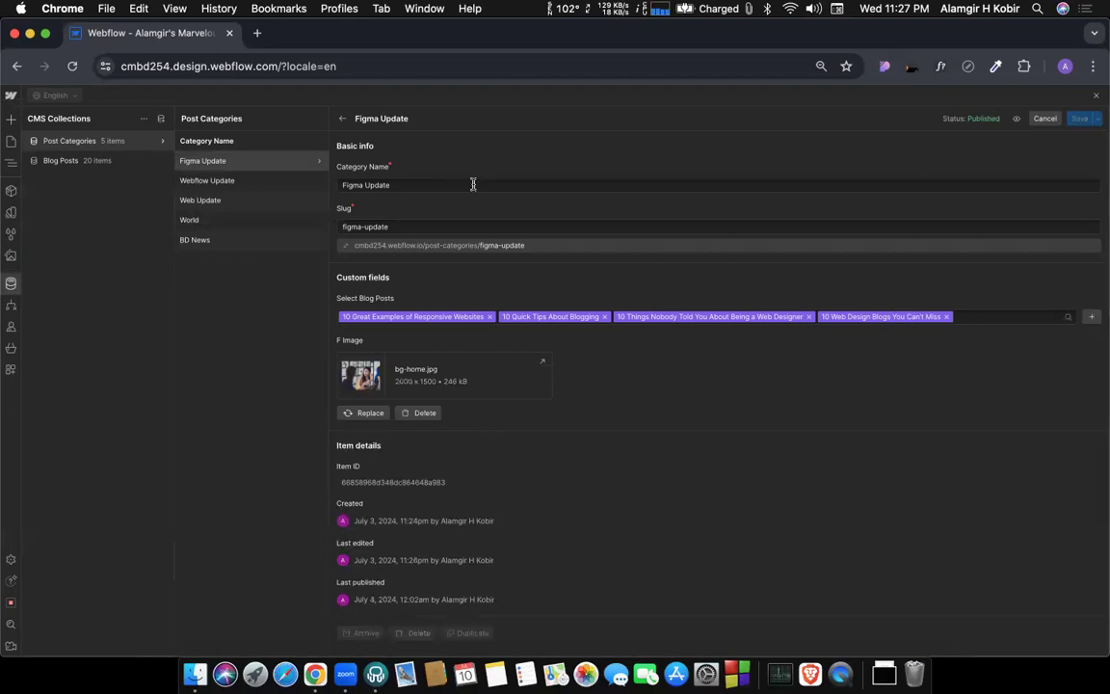
Upload growth-analytics.svg from Downloads as the F Image of the Webflow Update category and save the item.
left_click(224, 182)
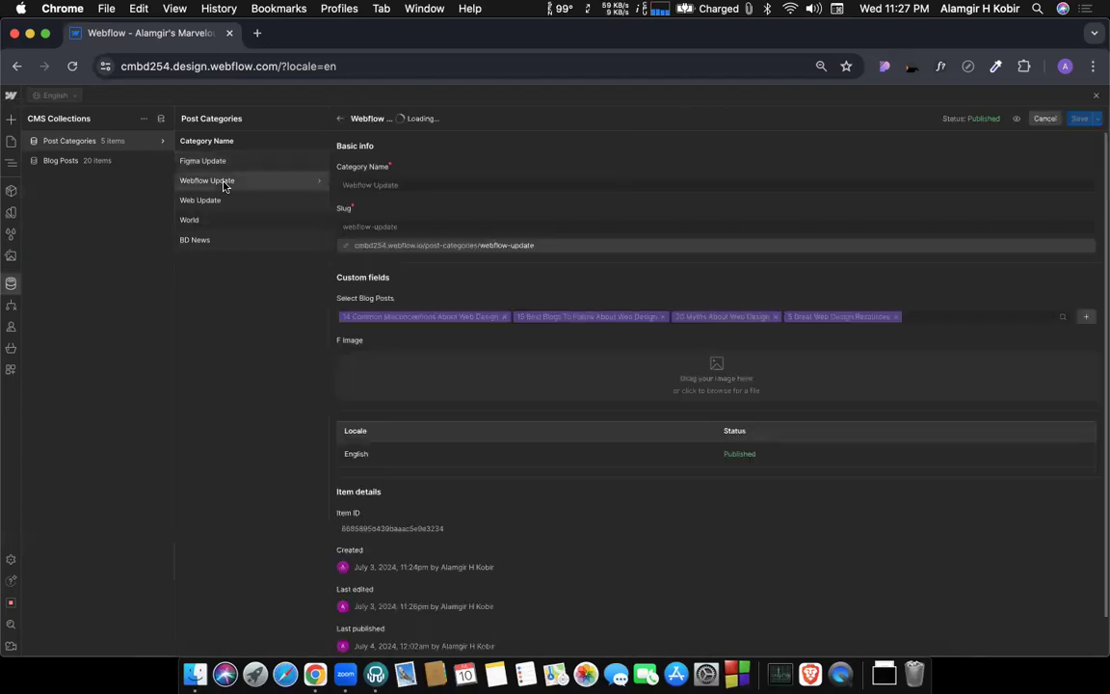
left_click(732, 382)
scroll(593, 344, "down", 5)
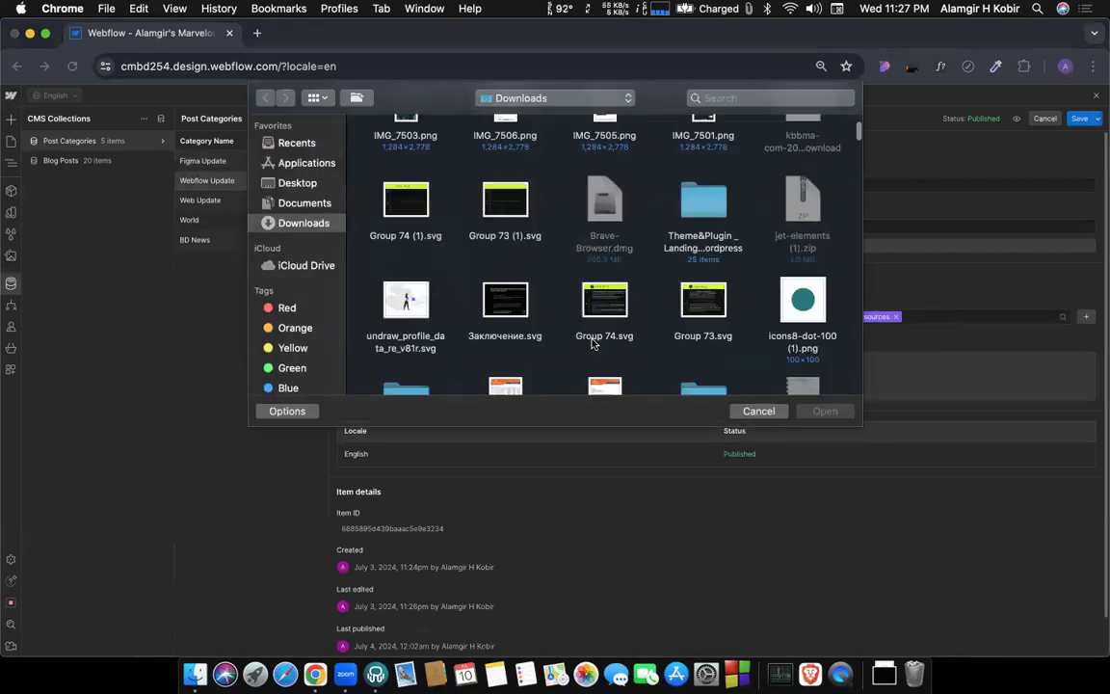
scroll(595, 339, "down", 15)
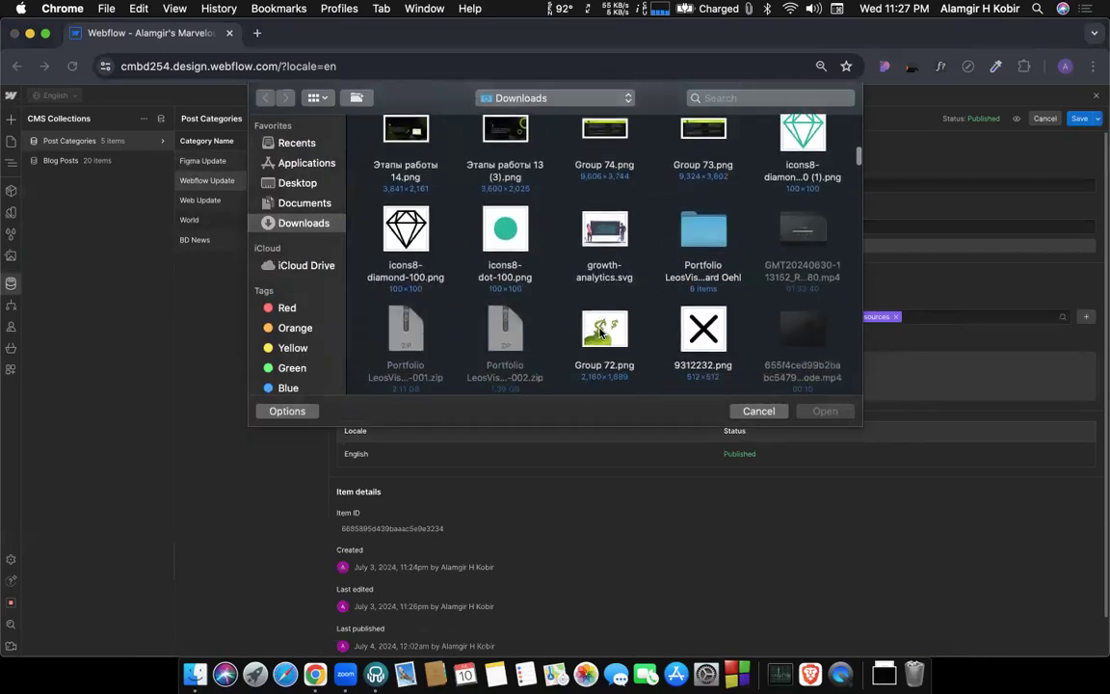
scroll(601, 333, "down", 2)
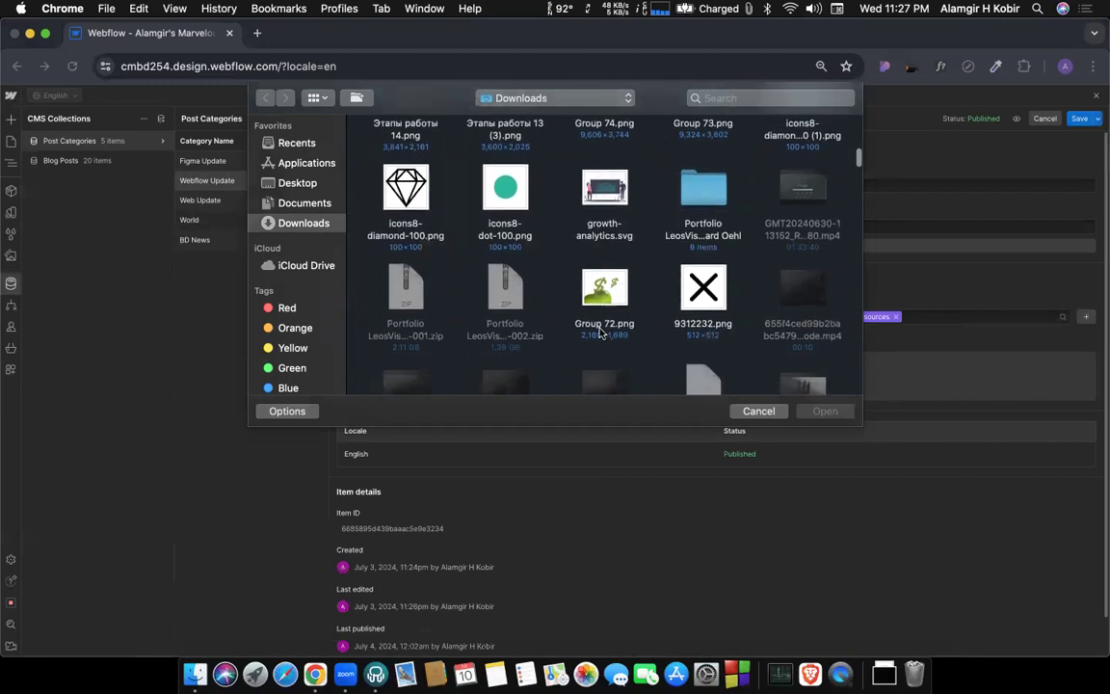
double_click(605, 231)
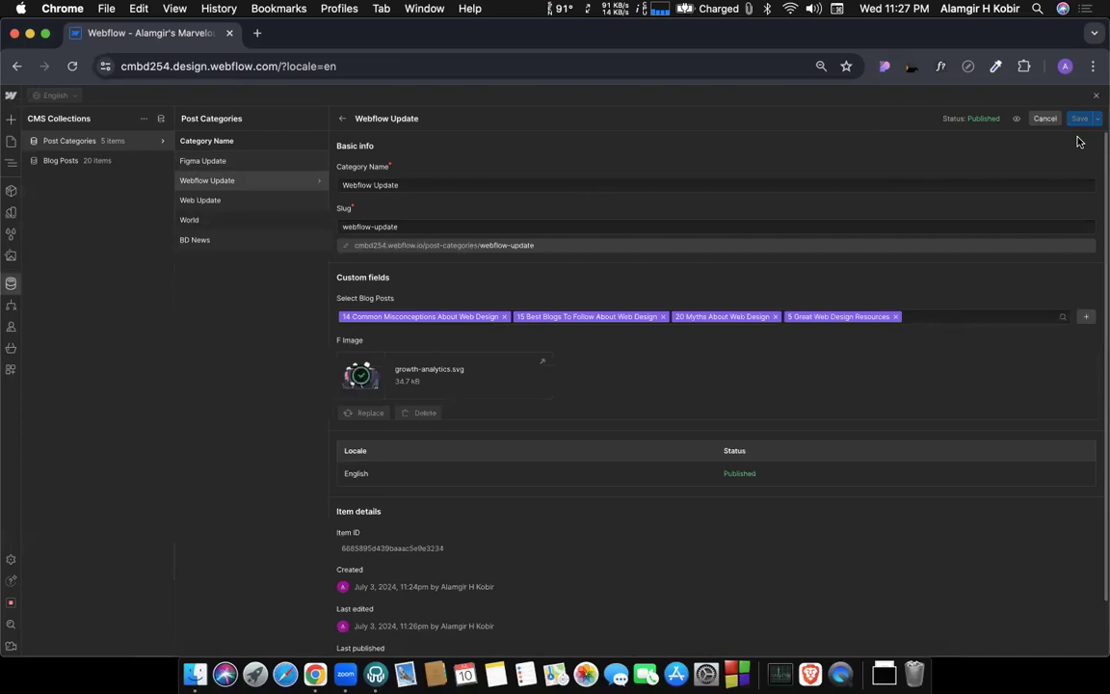
left_click(1080, 121)
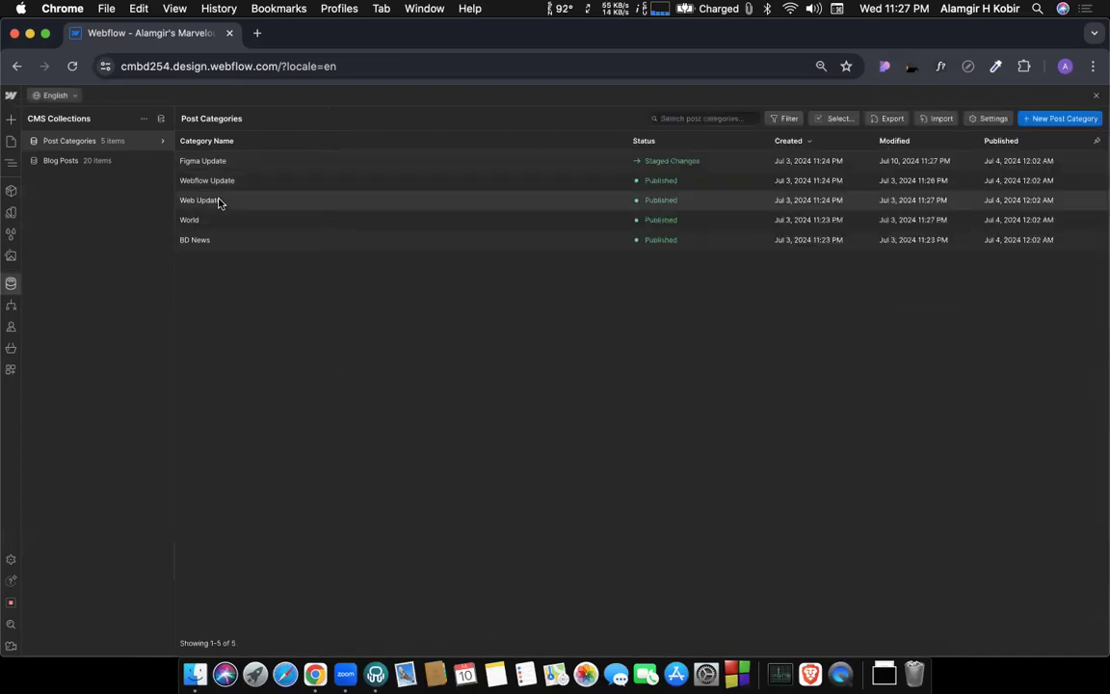
Upload the 1,024×1,024 Bundle Cover PNG from Downloads as the F Image of the Web Update category and save the item.
left_click(220, 202)
scroll(812, 331, "down", 1)
scroll(812, 332, "up", 1)
left_click(703, 378)
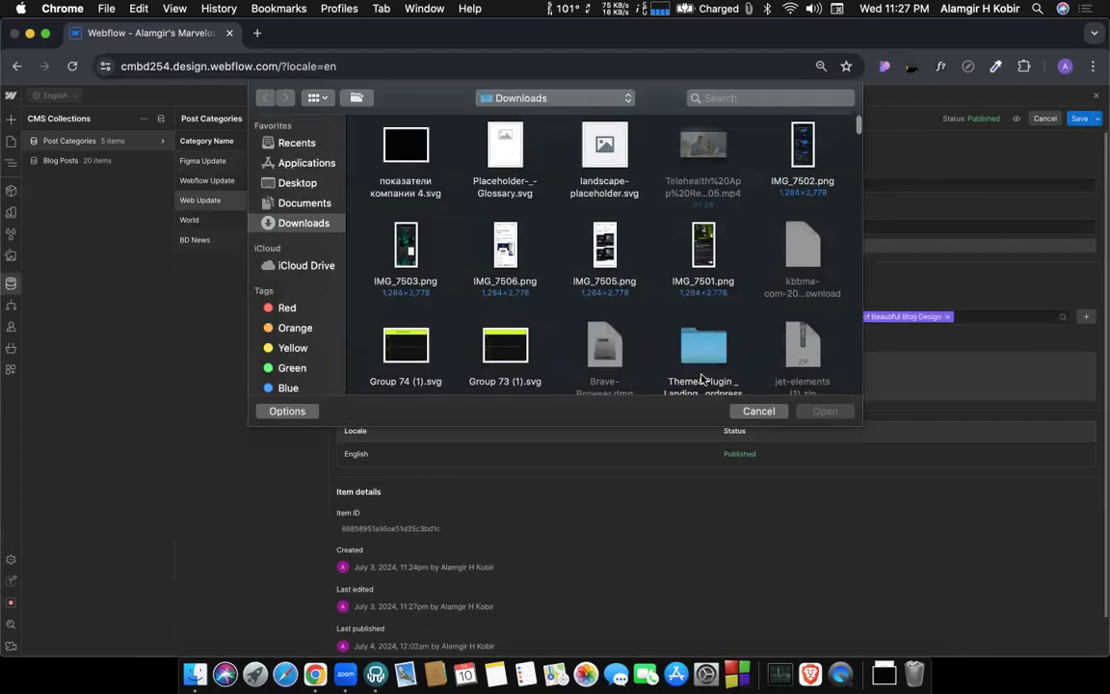
scroll(627, 309, "down", 4)
scroll(590, 268, "down", 15)
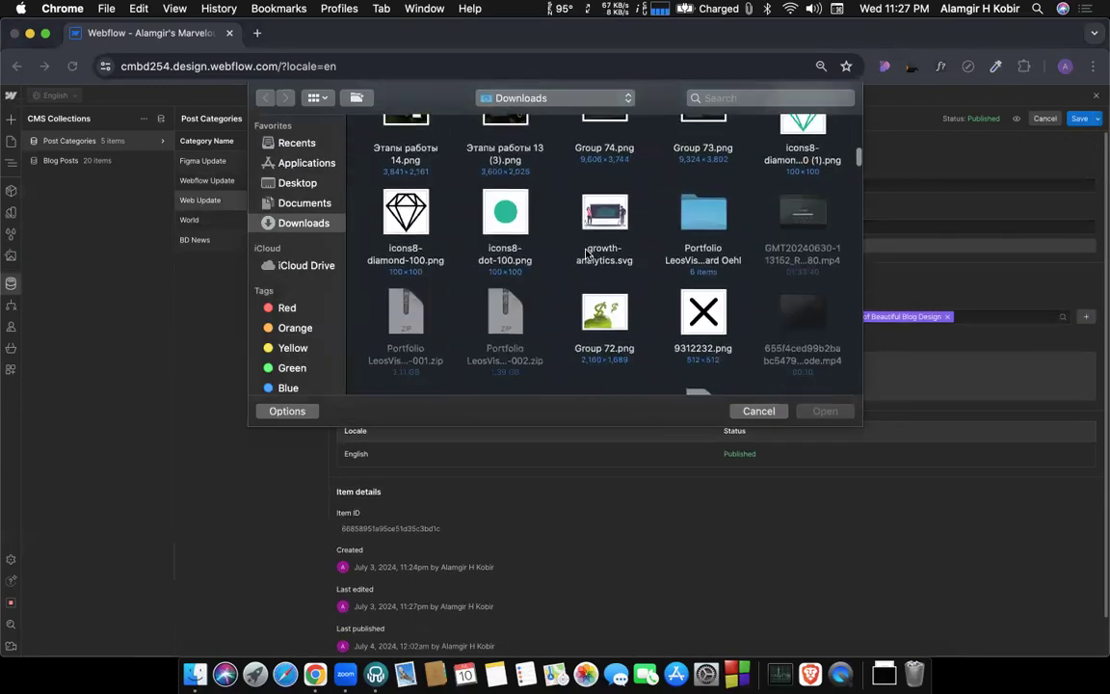
scroll(586, 252, "down", 10)
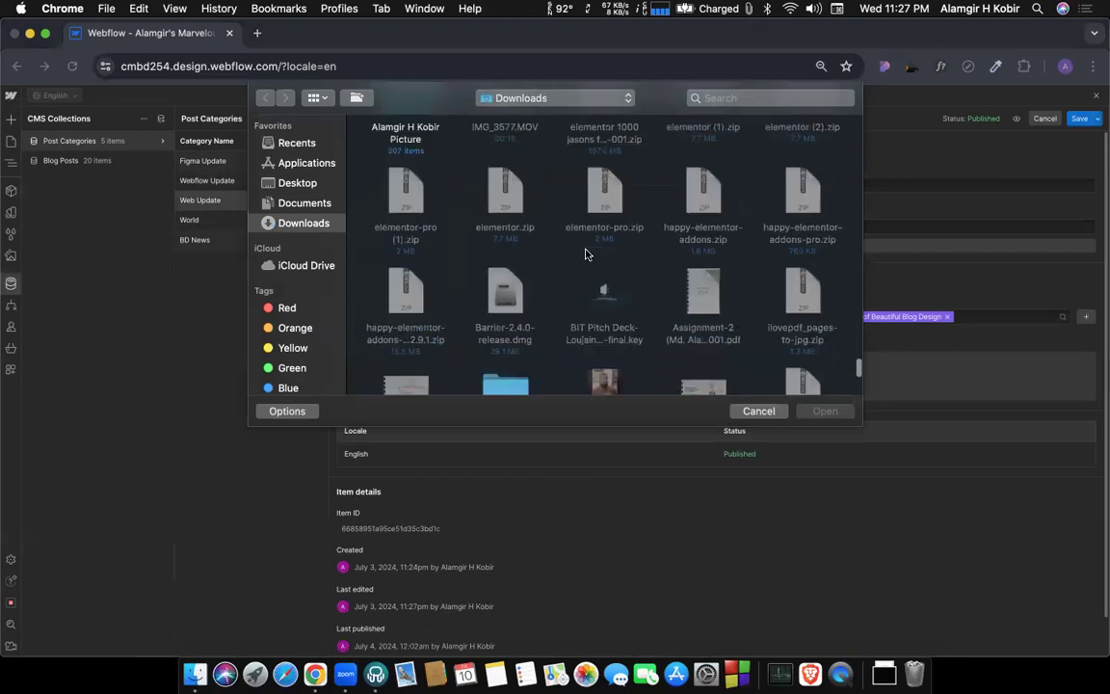
scroll(578, 260, "up", 5)
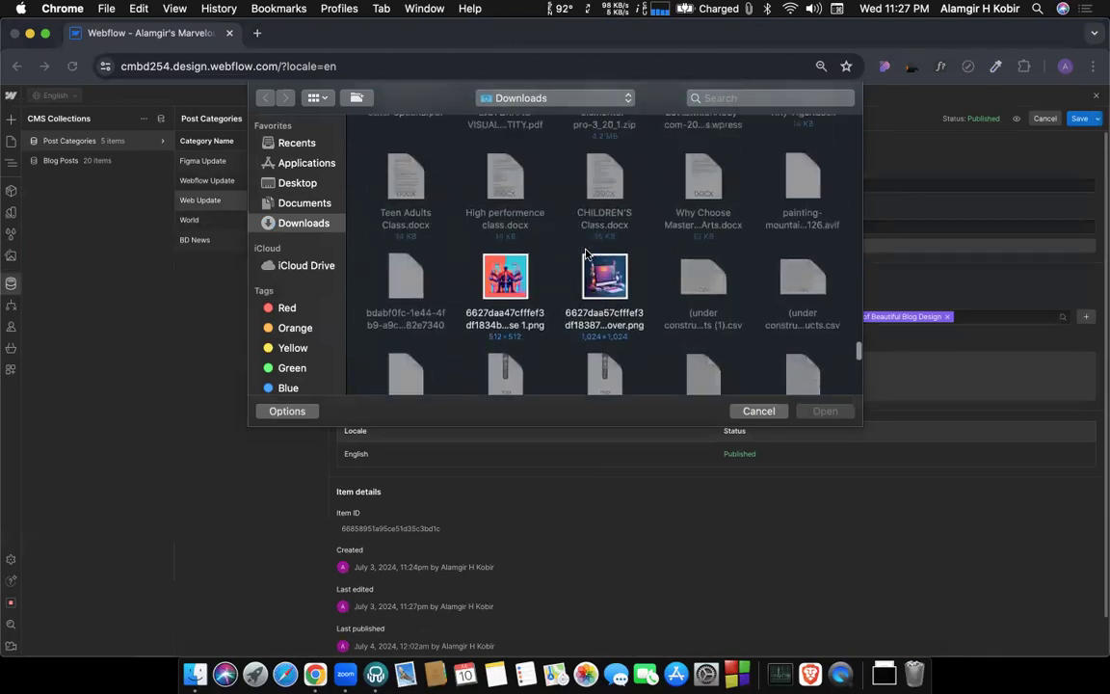
double_click(598, 276)
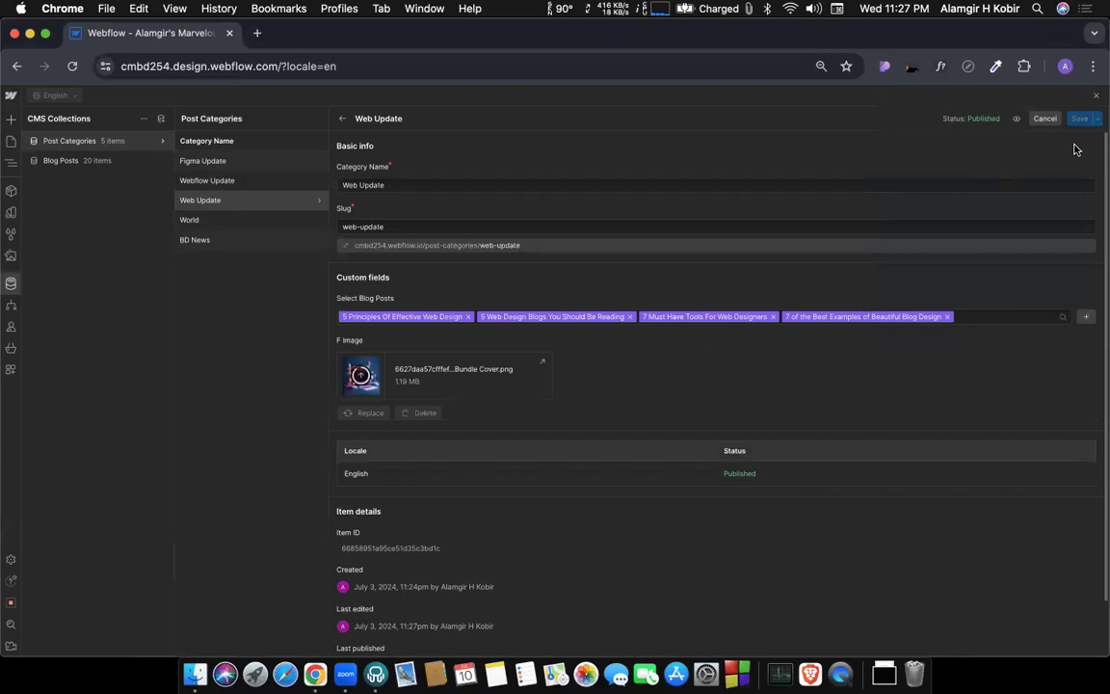
left_click(1080, 122)
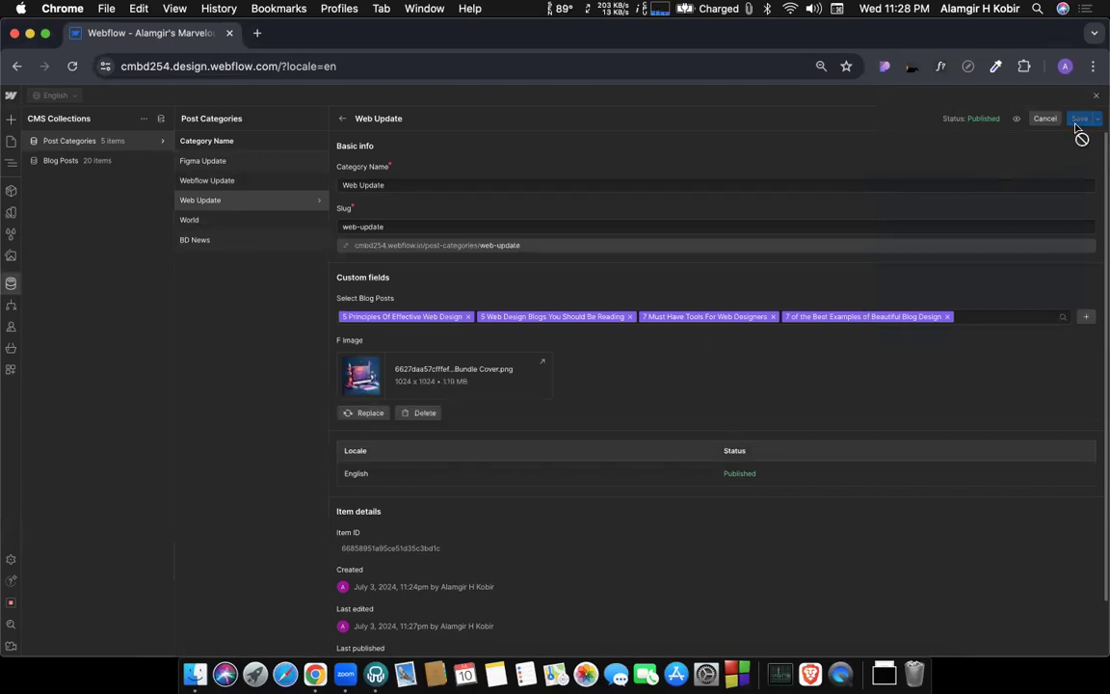
Upload the 1920 x 1200 multicolor background JPG from Downloads as the F Image of the BD News category and save the item.
left_click(240, 238)
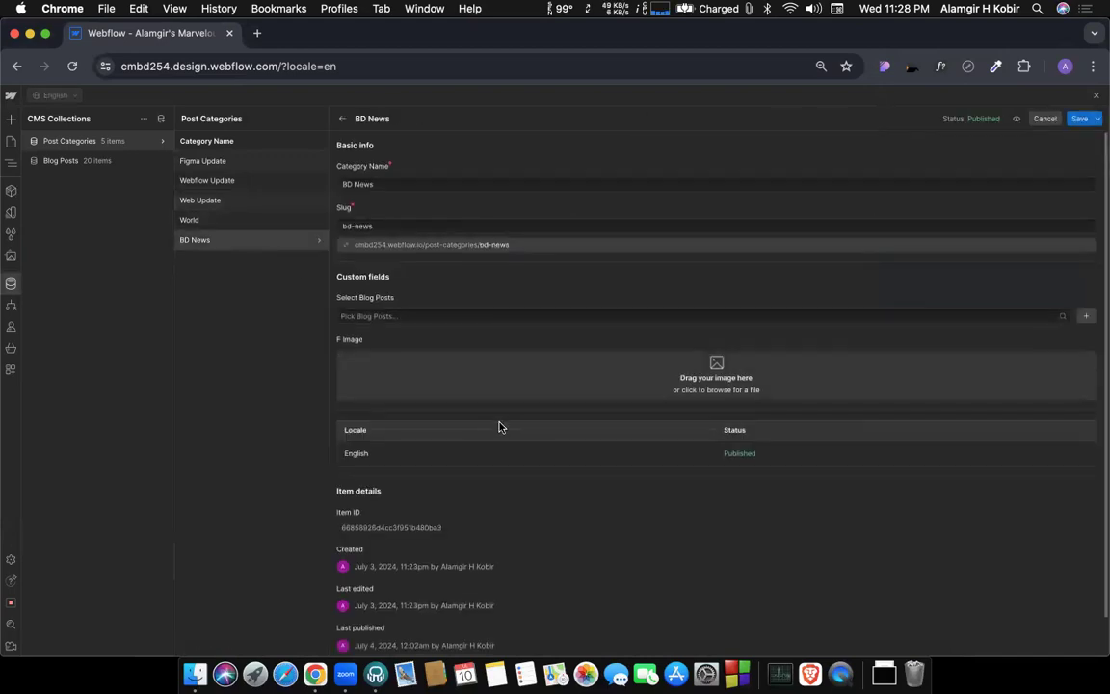
scroll(673, 373, "down", 1)
left_click(673, 373)
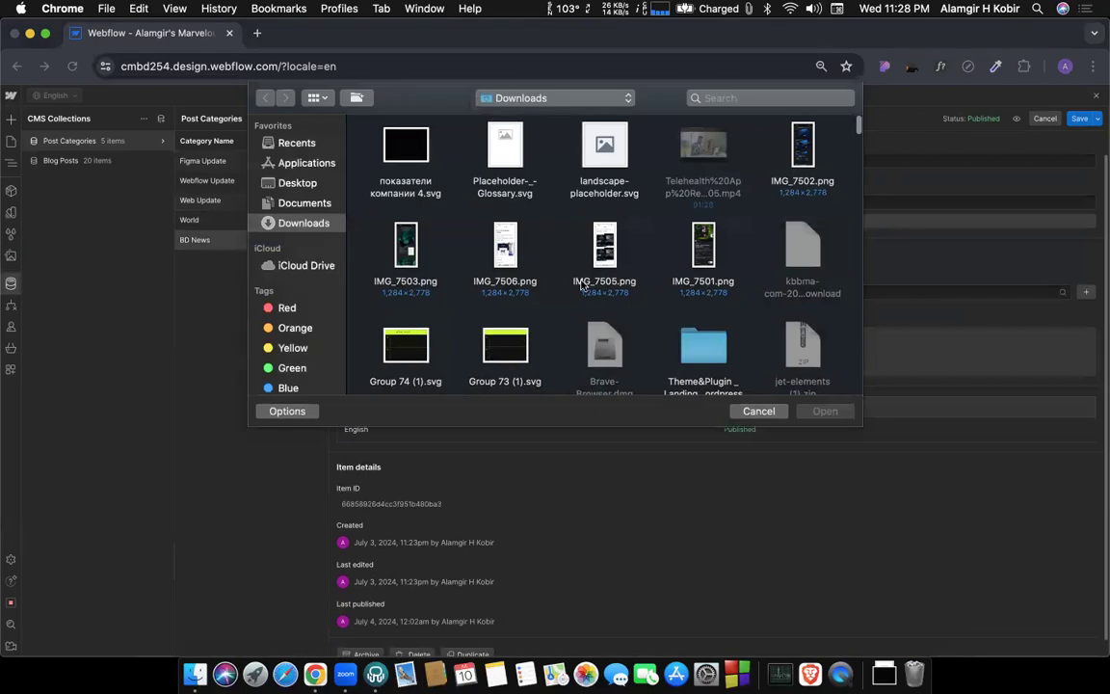
scroll(565, 278, "down", 2)
scroll(565, 278, "down", 20)
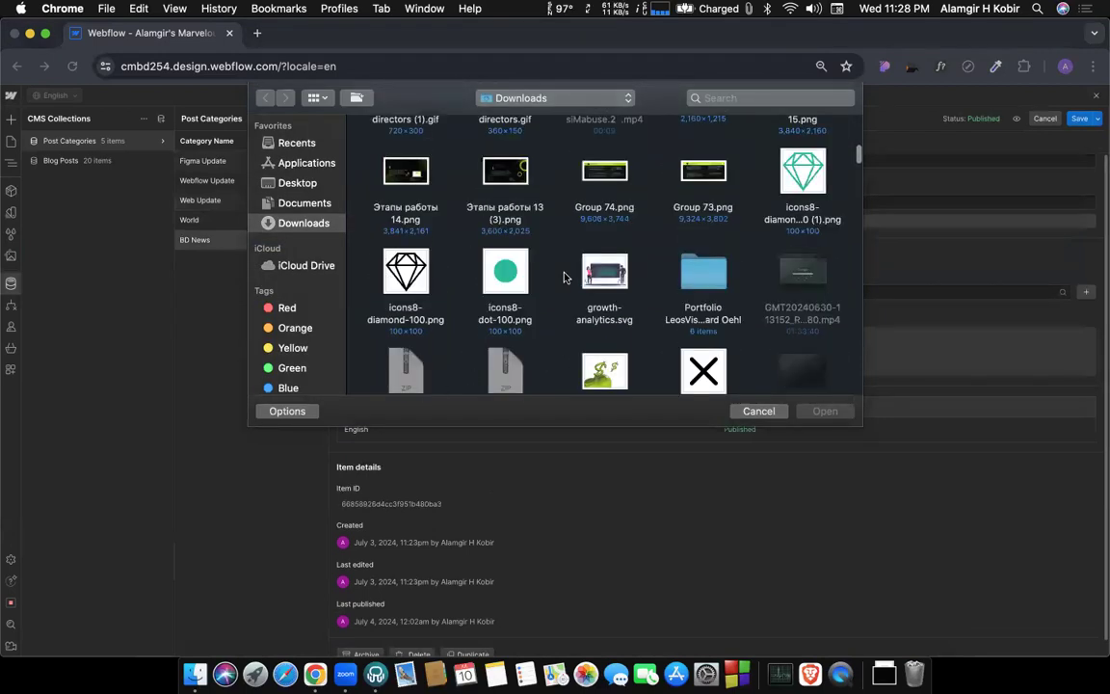
scroll(565, 279, "up", 10)
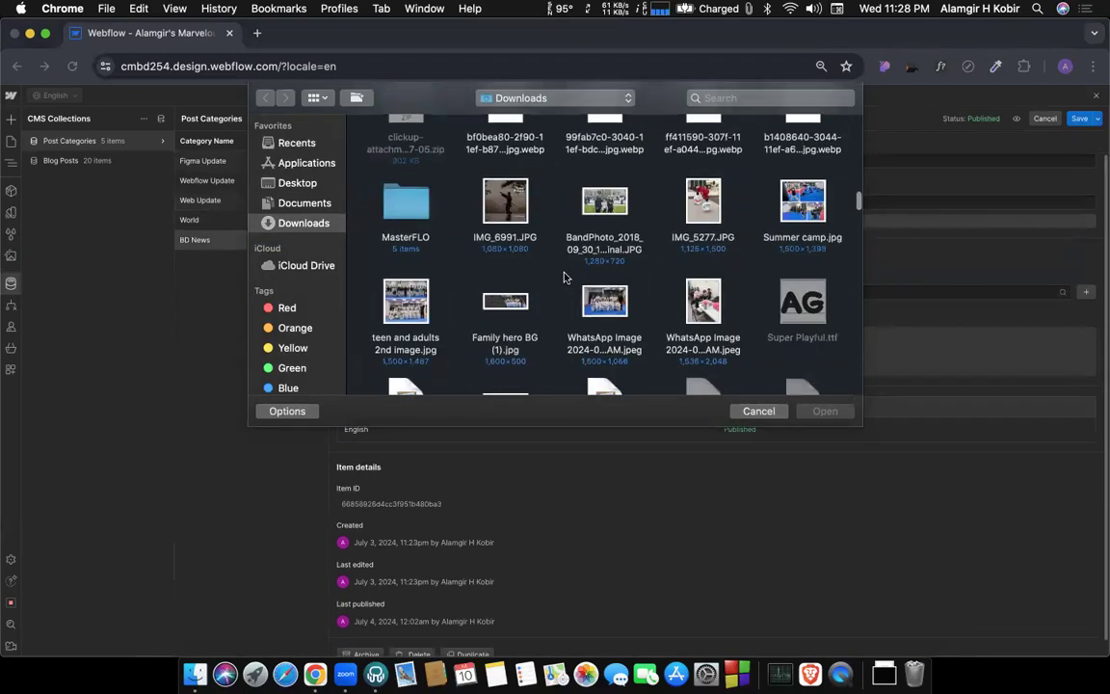
scroll(565, 278, "up", 3)
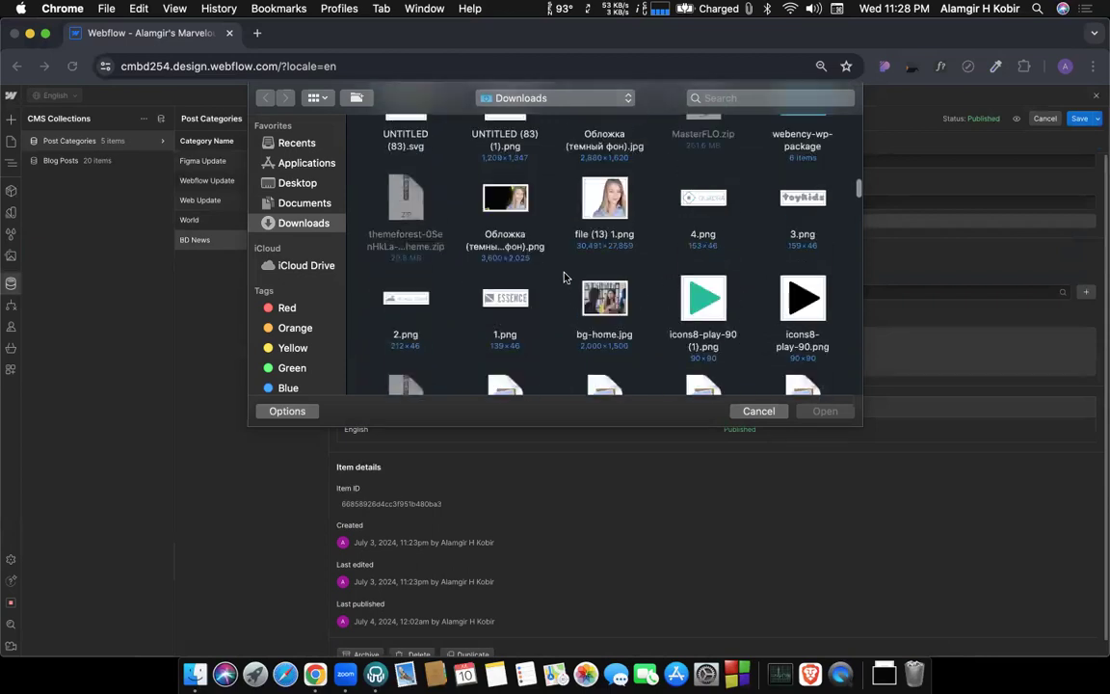
scroll(565, 278, "down", 5)
scroll(564, 278, "up", 10)
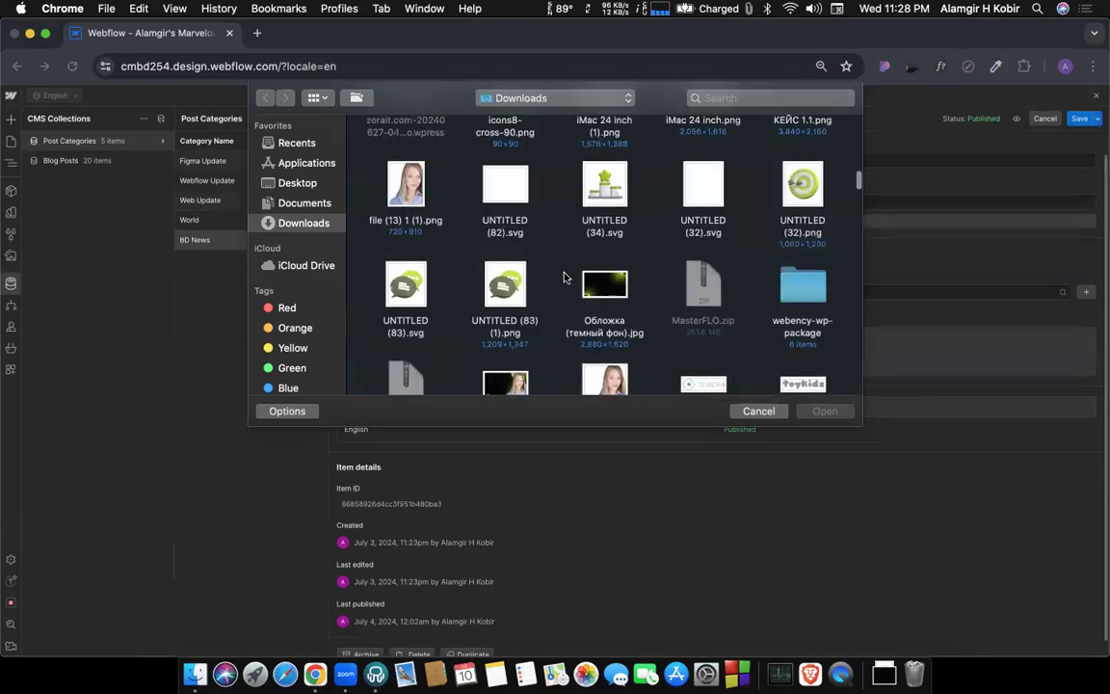
scroll(565, 277, "up", 8)
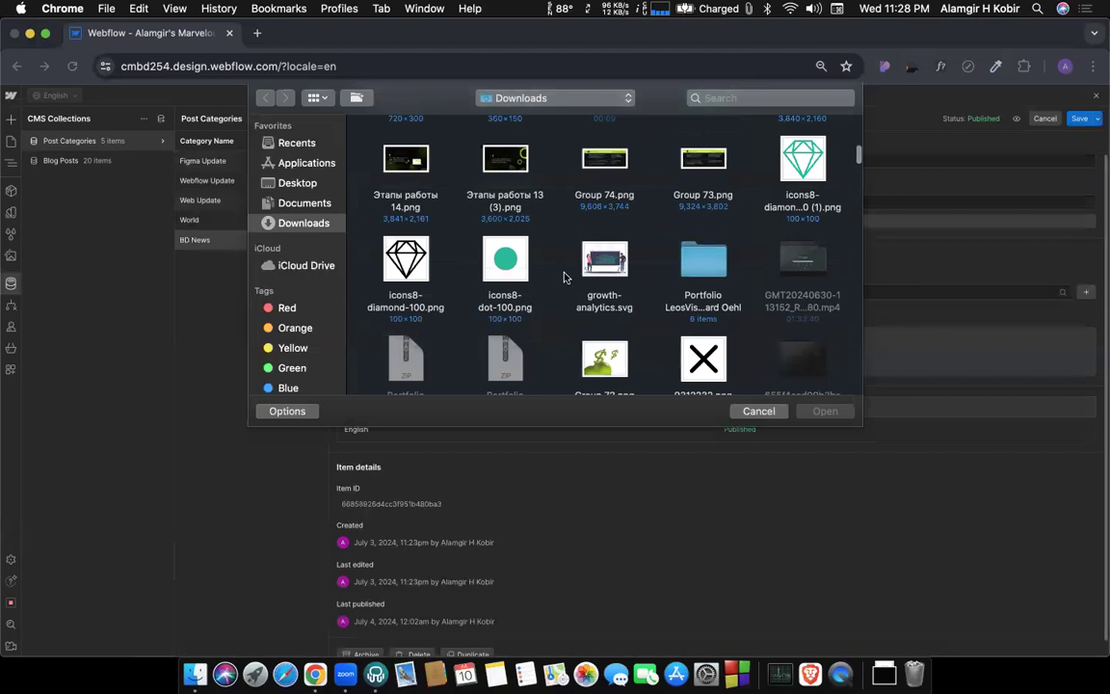
scroll(565, 278, "up", 3)
double_click(510, 299)
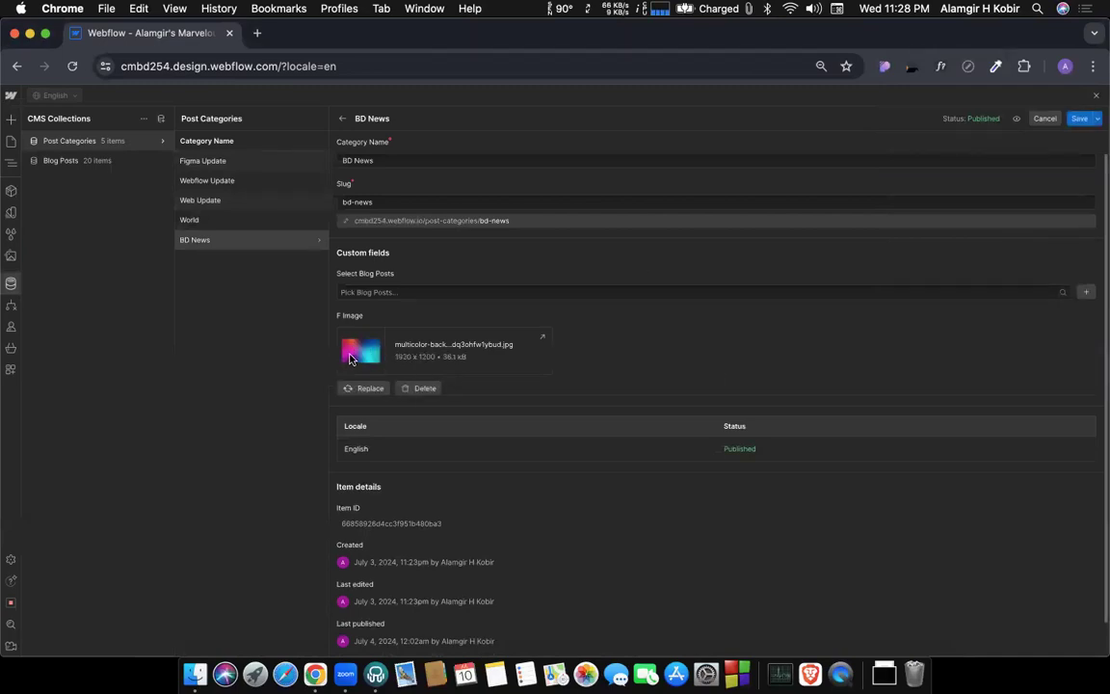
left_click(1078, 118)
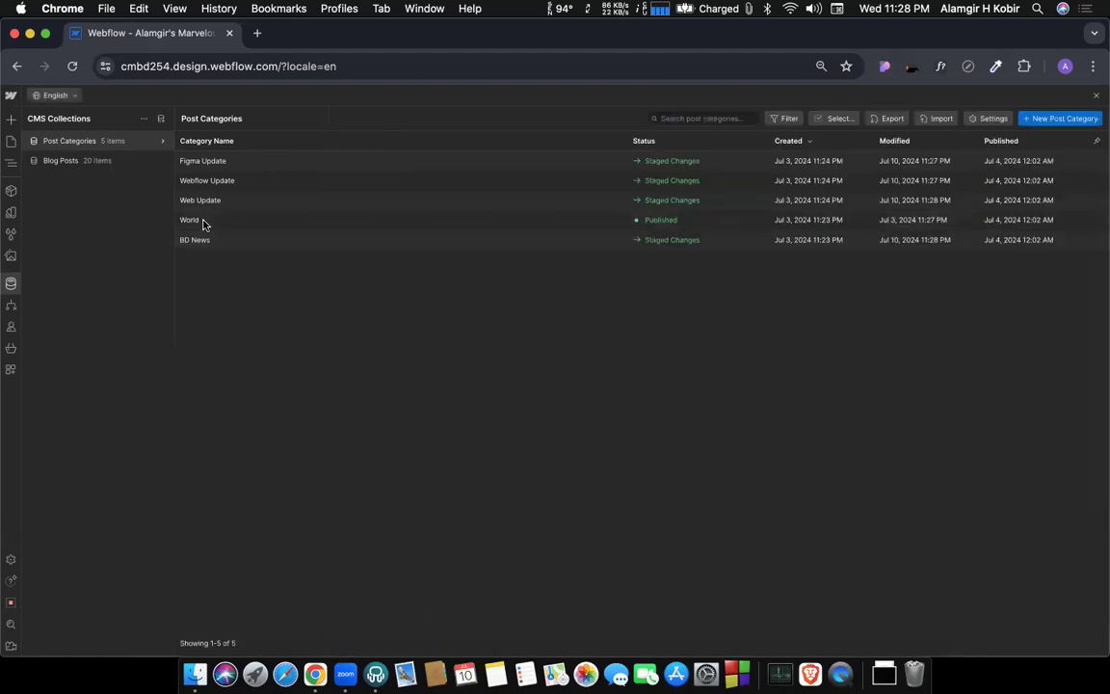
Upload pexels-codioful-6985003.jpeg from Downloads as the F Image of the World category and save the item.
left_click(198, 221)
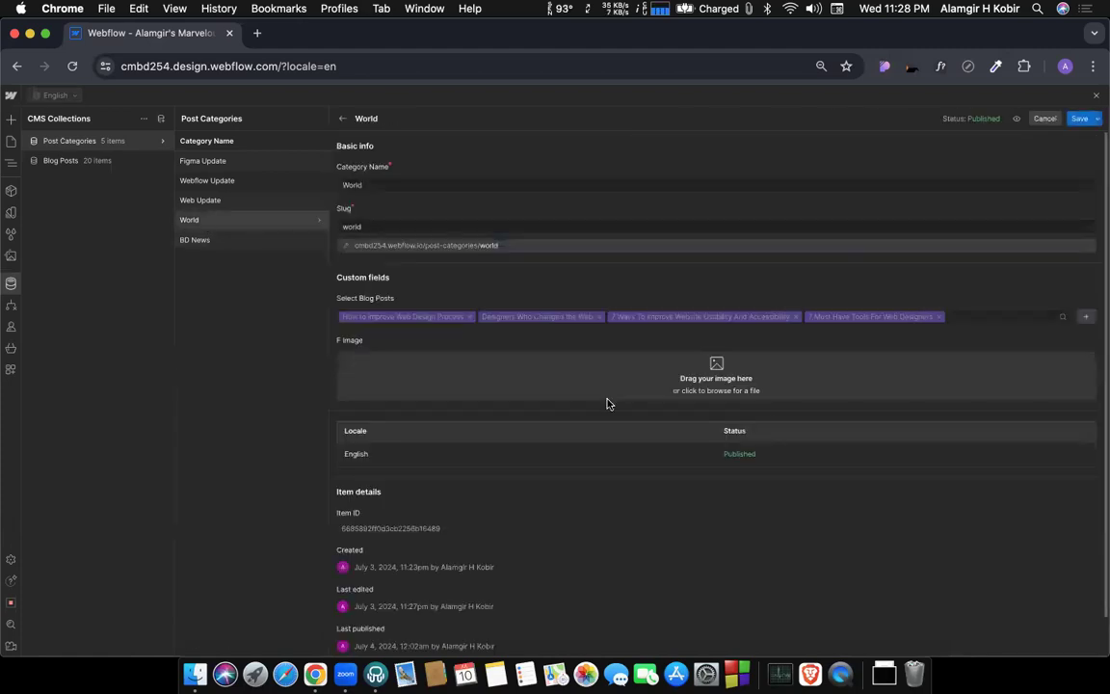
left_click(707, 364)
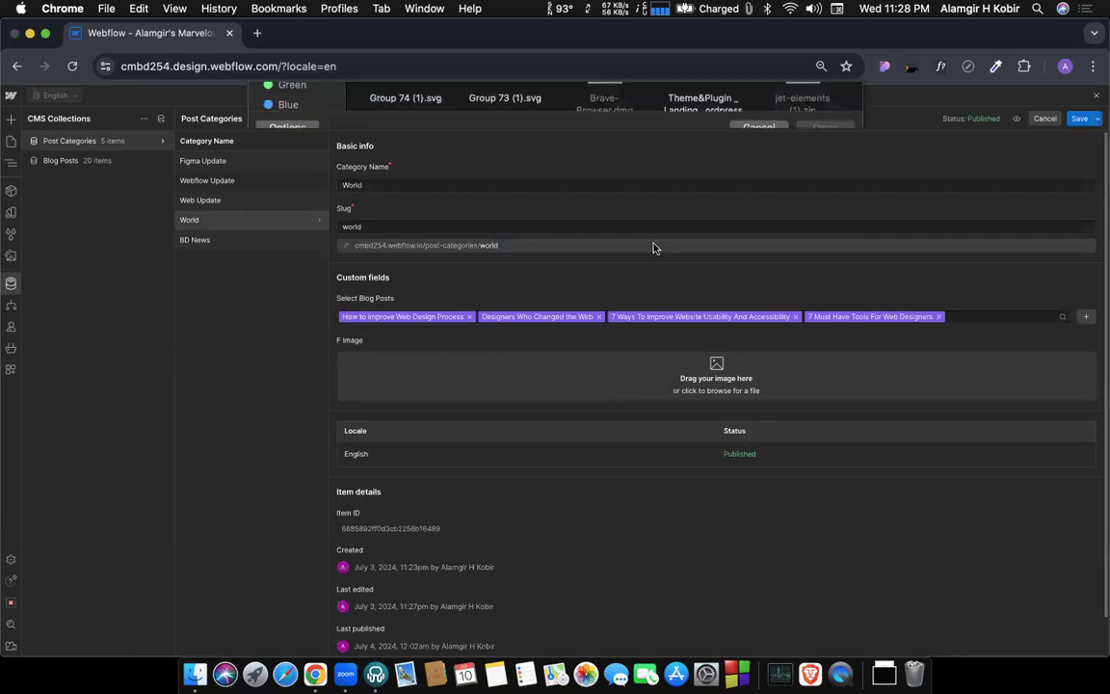
scroll(550, 234, "down", 15)
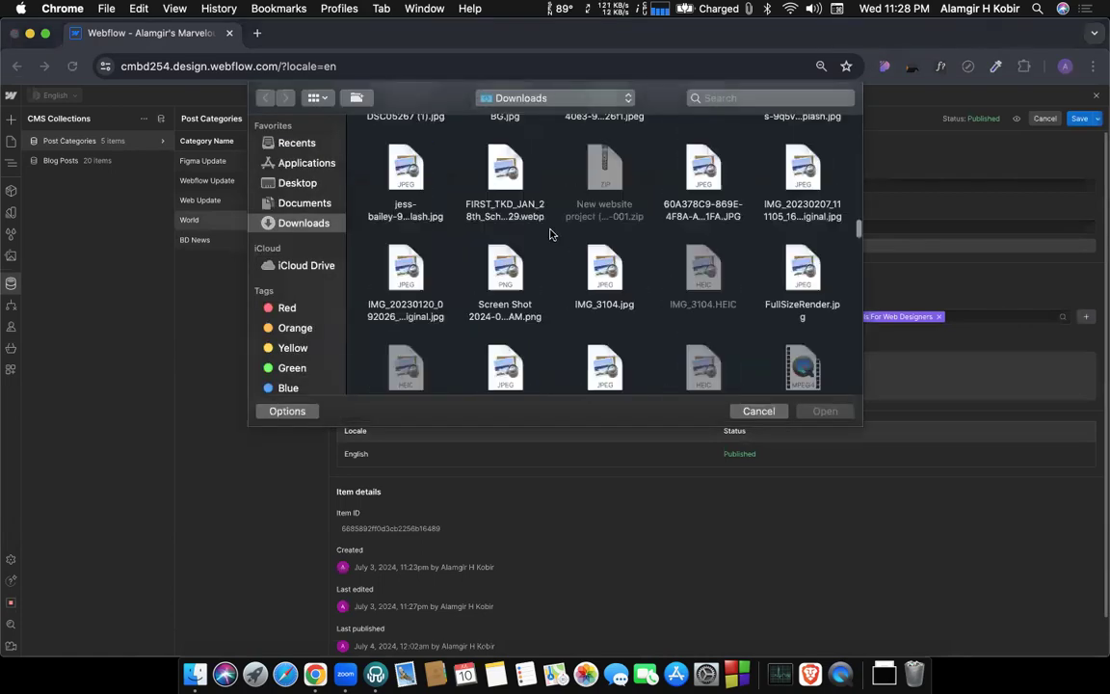
scroll(570, 262, "up", 4)
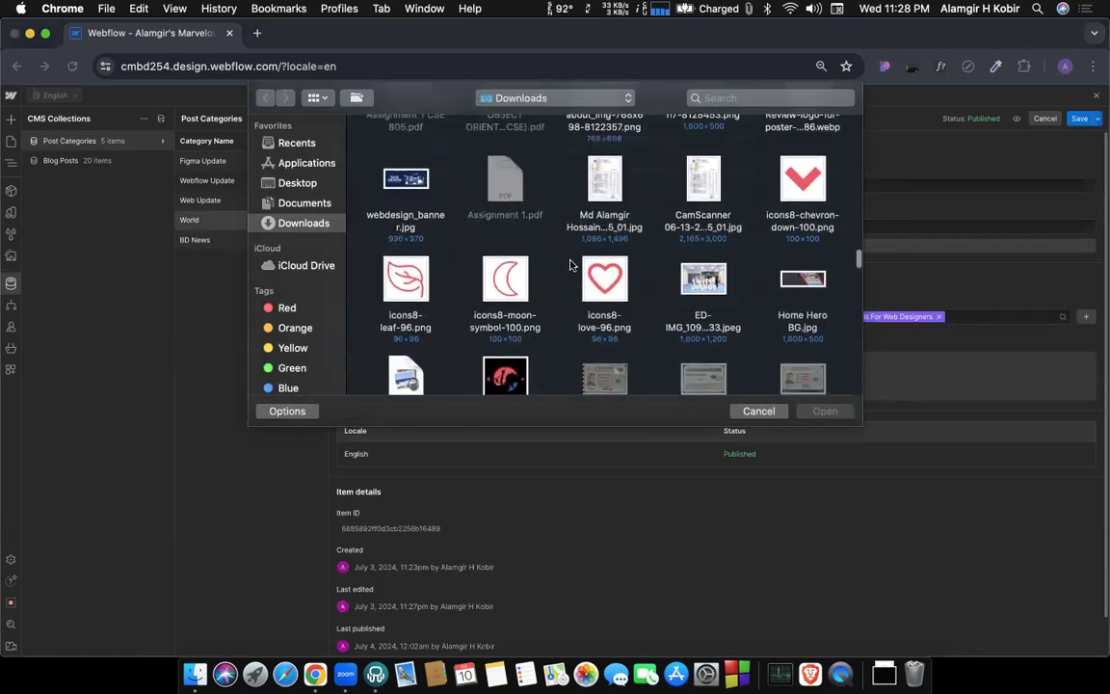
scroll(569, 264, "down", 5)
scroll(570, 266, "down", 2)
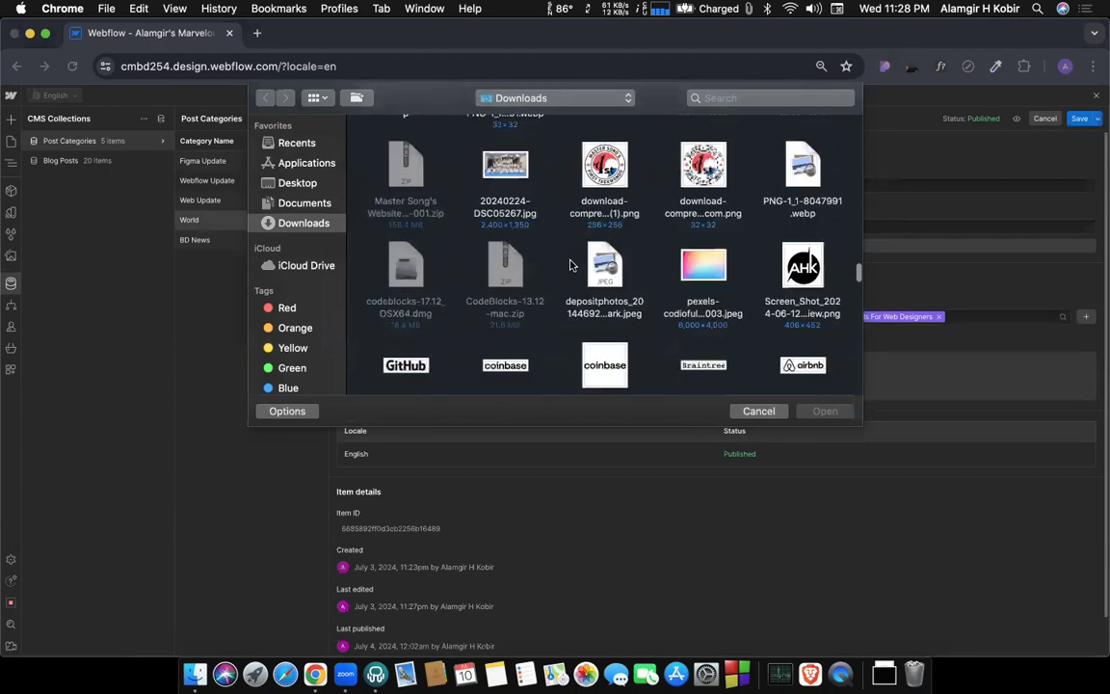
double_click(706, 273)
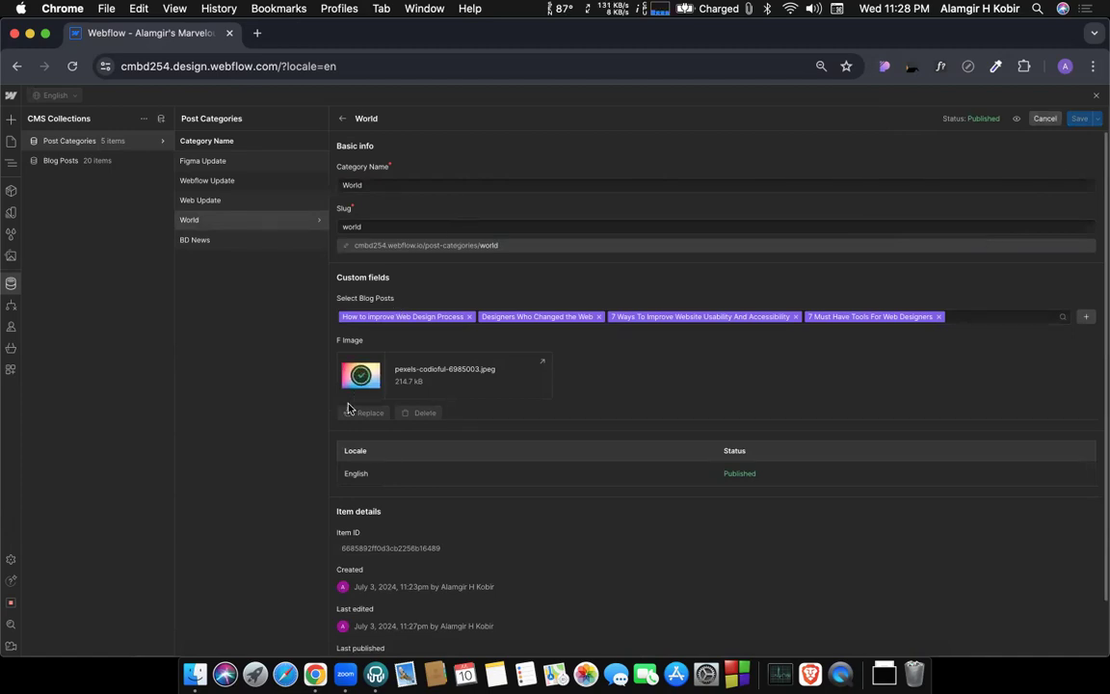
left_click(1080, 118)
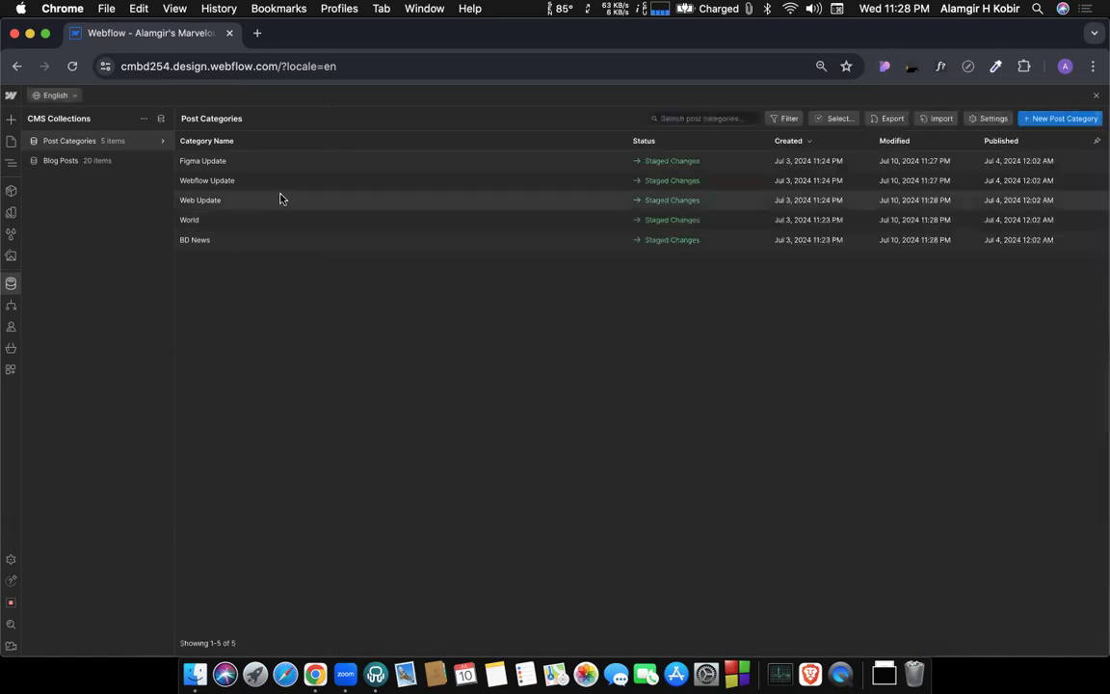
Return to the Home page canvas and bind the background image of Div Block 4 to the F Image field of Post Categories.
left_click(1100, 98)
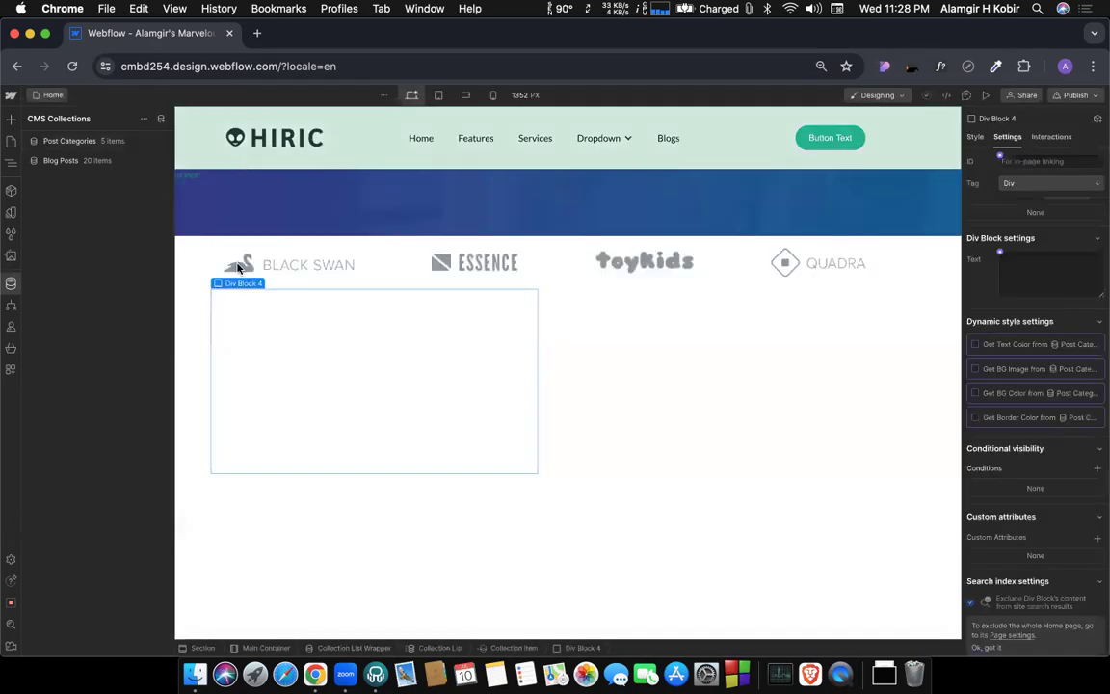
left_click(274, 358)
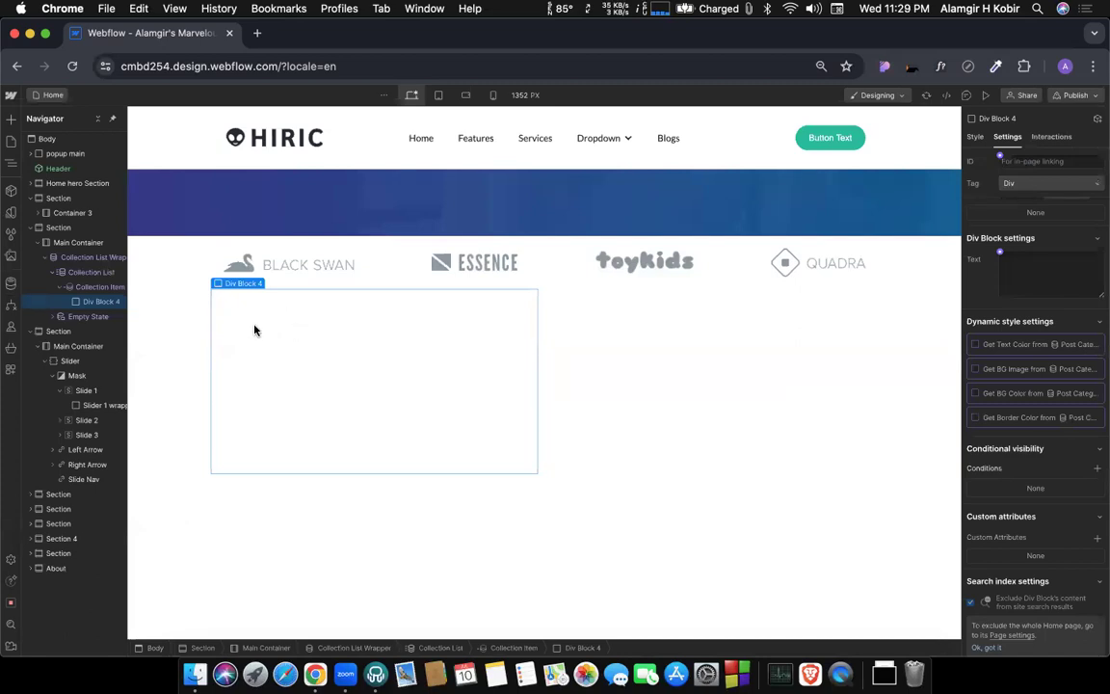
left_click(975, 370)
left_click(1003, 384)
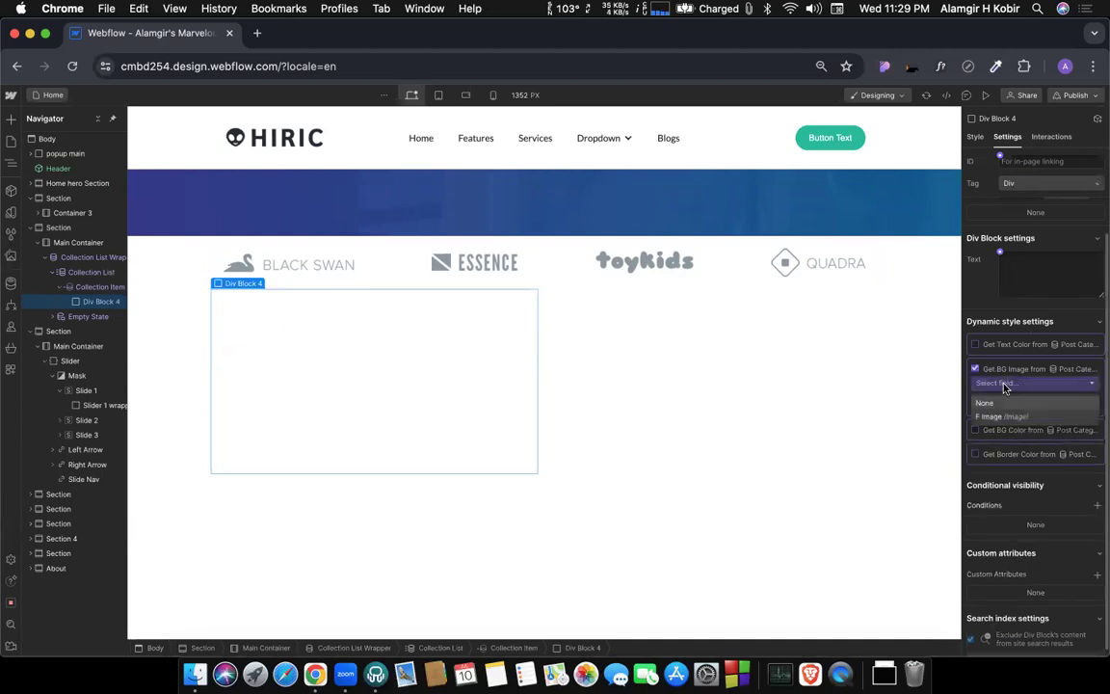
left_click(996, 416)
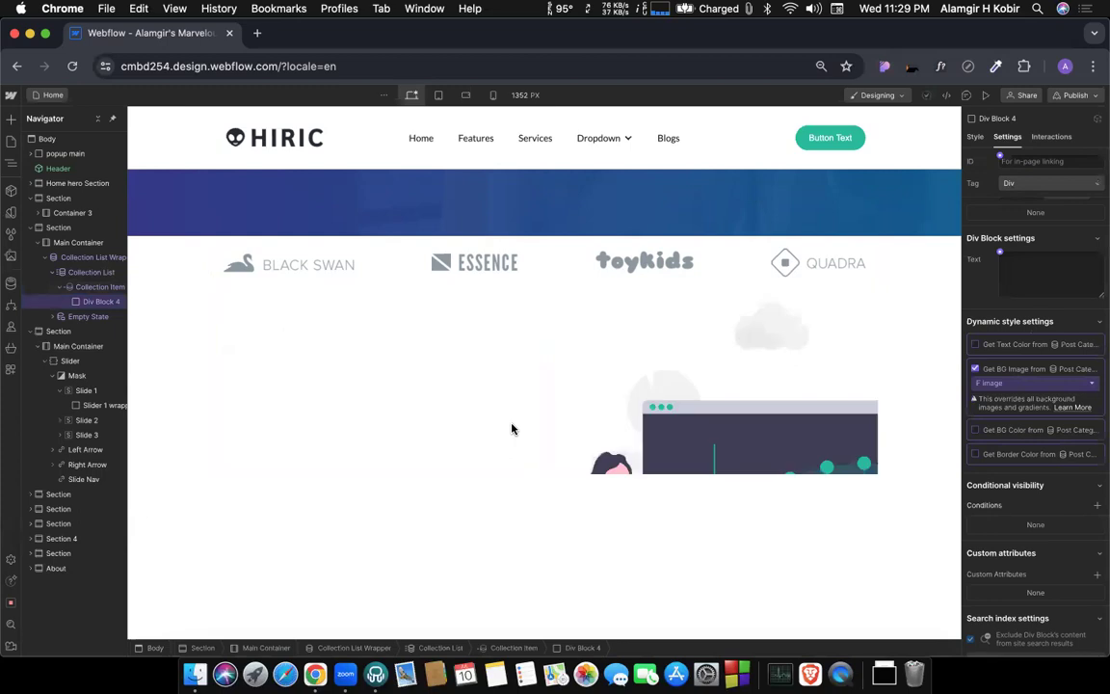
scroll(518, 464, "down", 2)
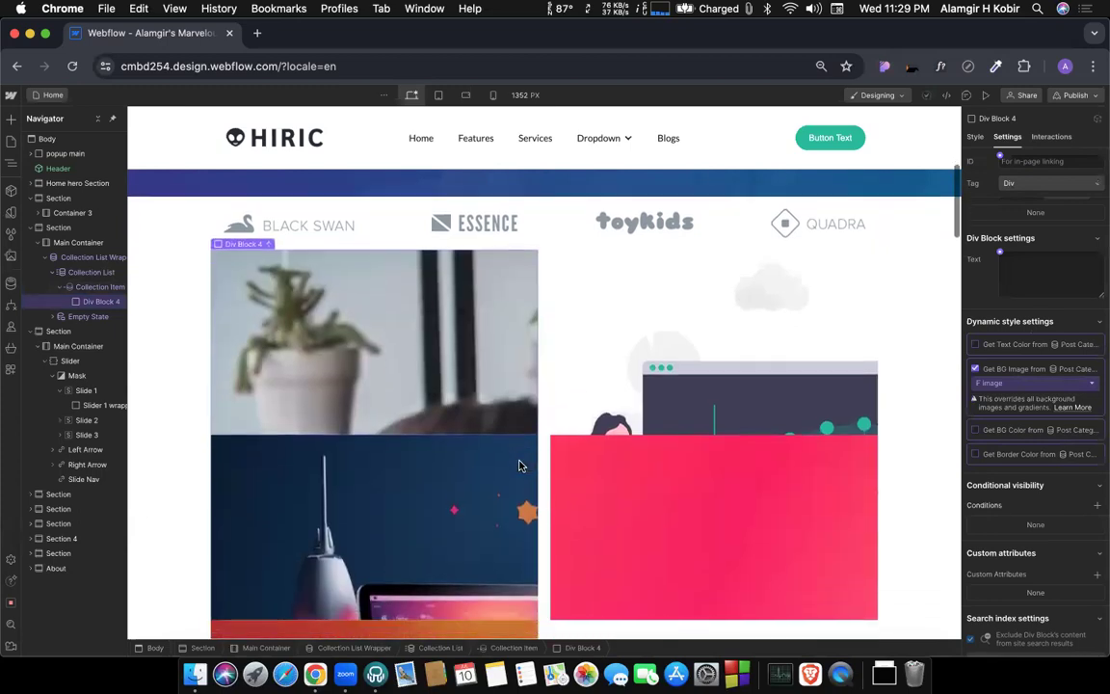
scroll(522, 467, "down", 3)
scroll(522, 467, "up", 3)
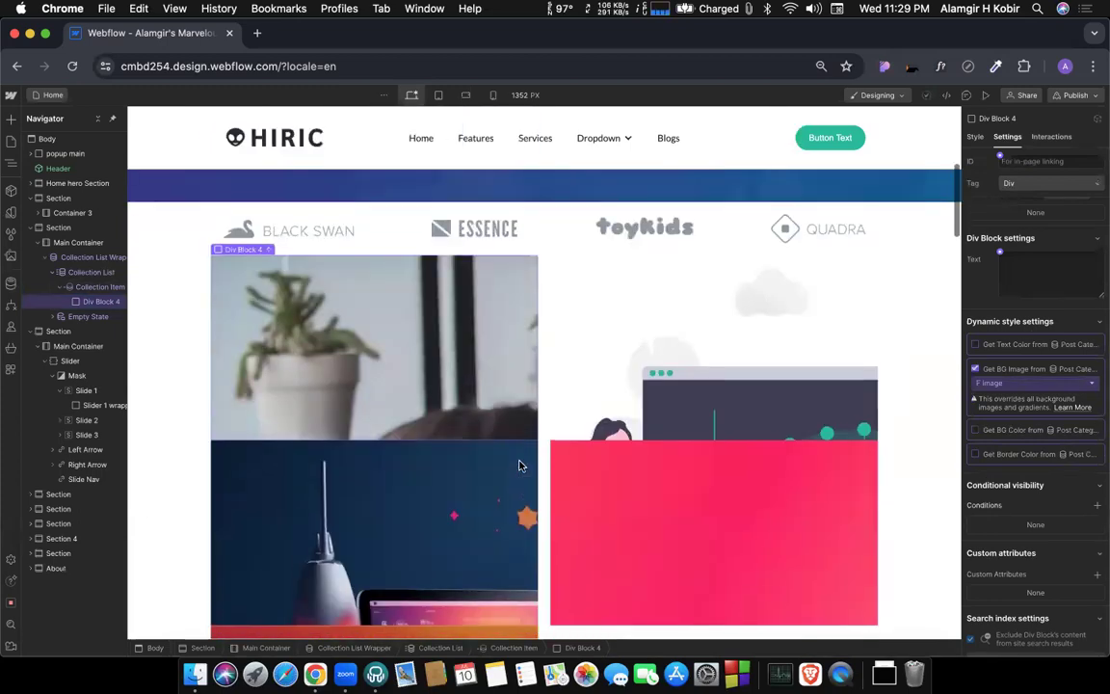
Add a background image layer to Div Block 4 with size Cover, centered position and no tiling.
left_click(974, 137)
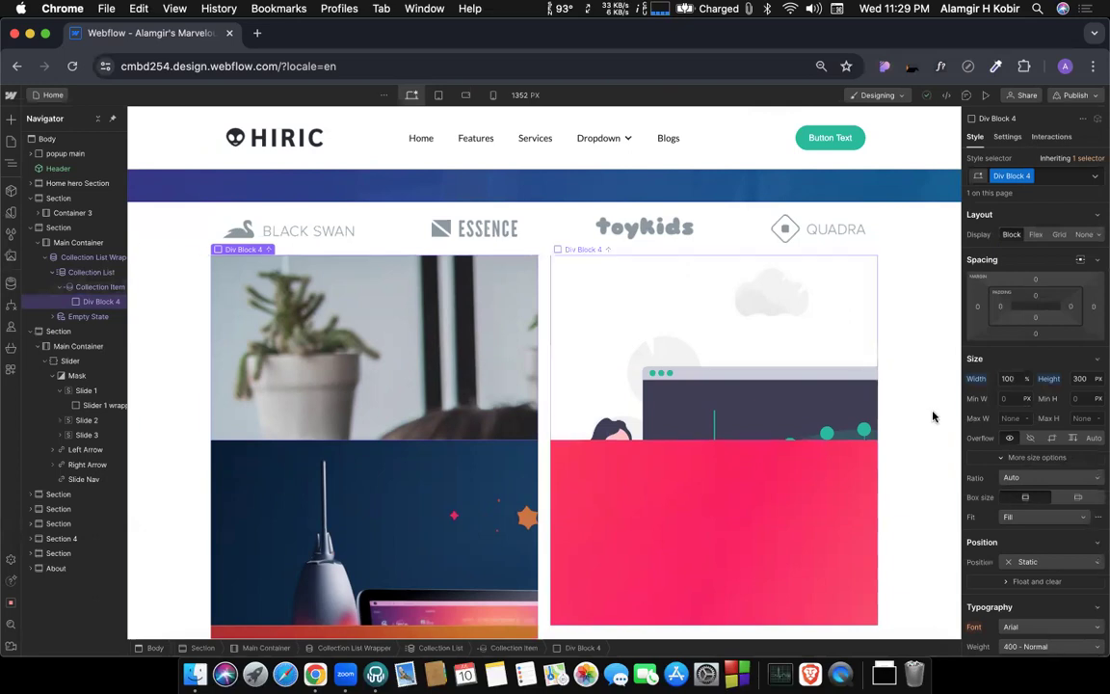
scroll(1004, 421, "down", 10)
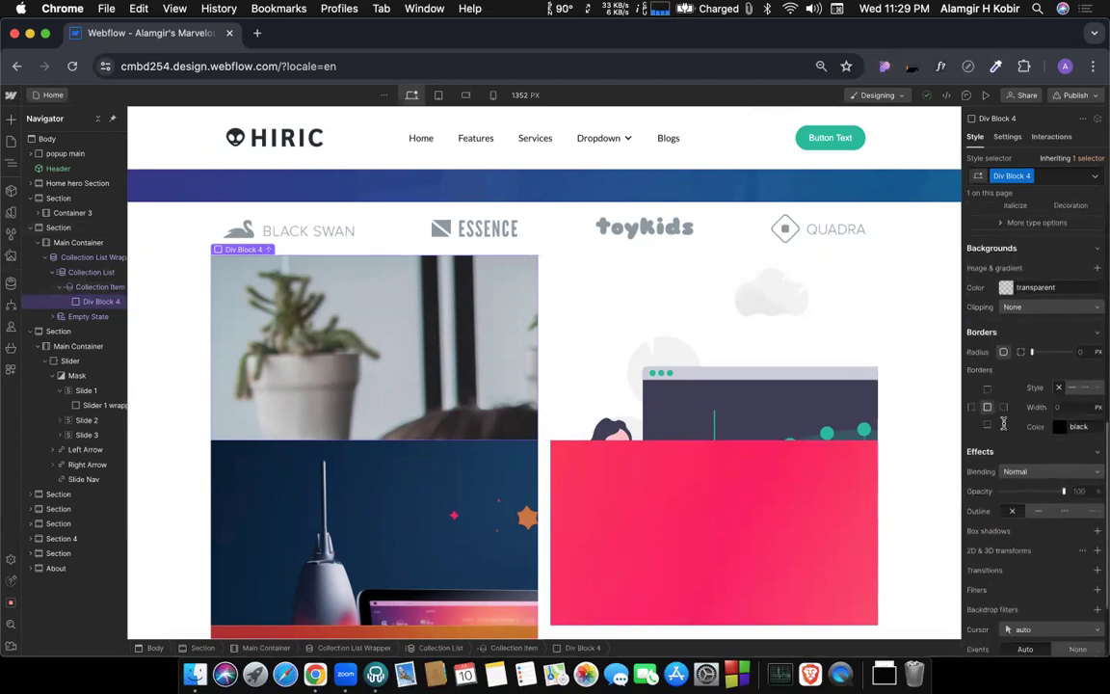
left_click(1097, 268)
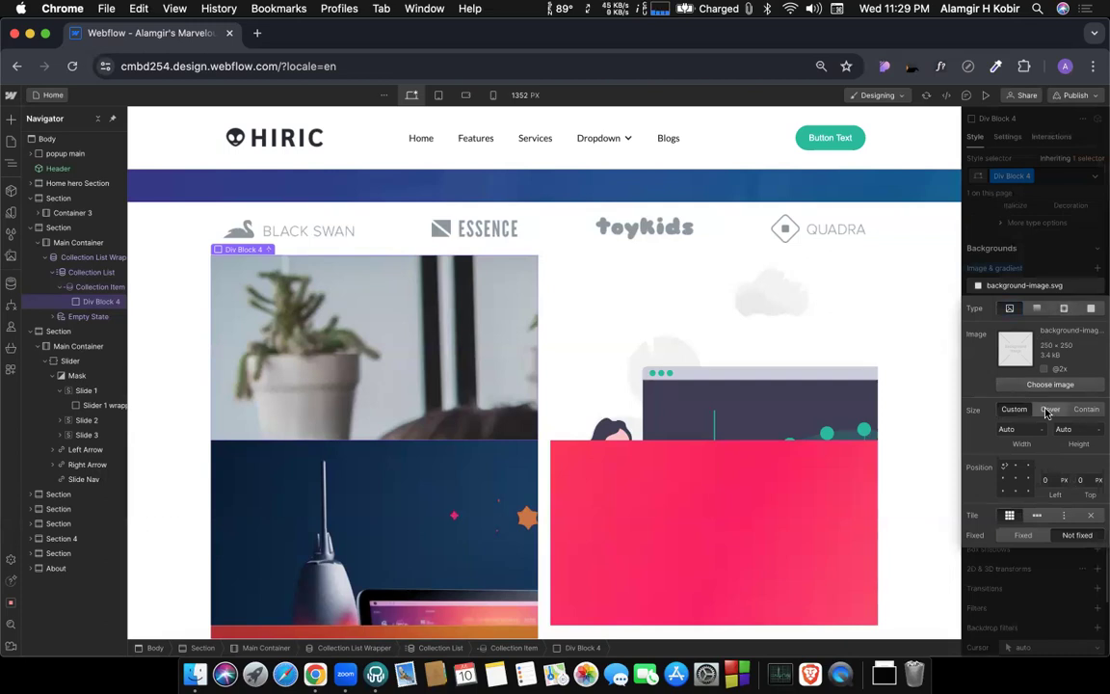
left_click(1050, 409)
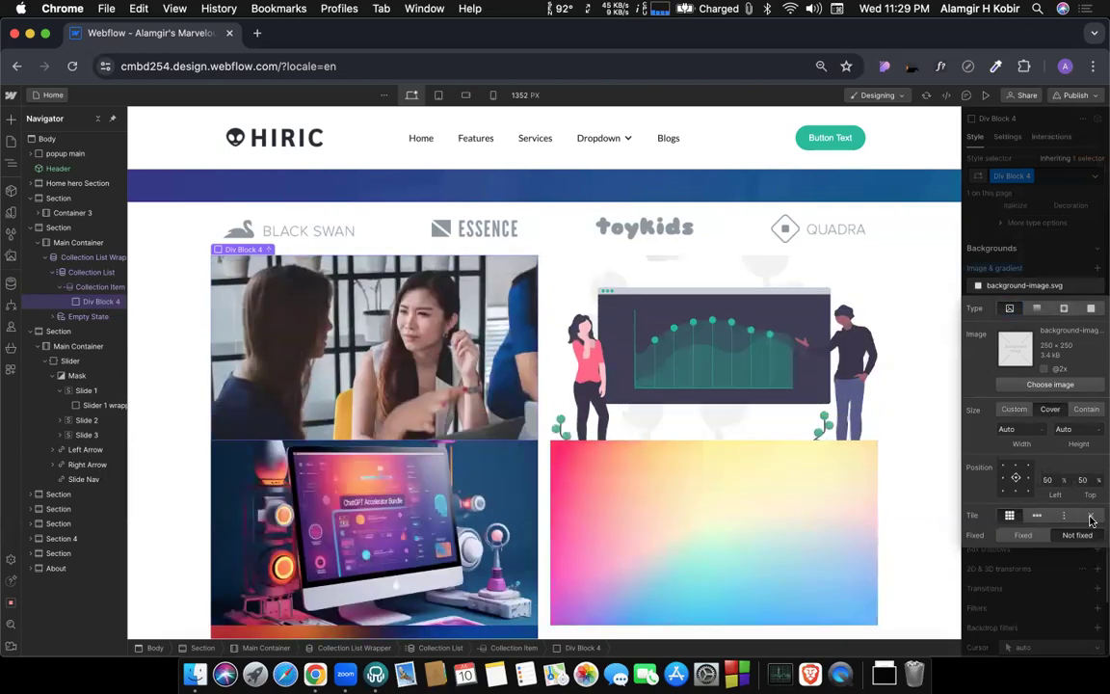
left_click(1091, 517)
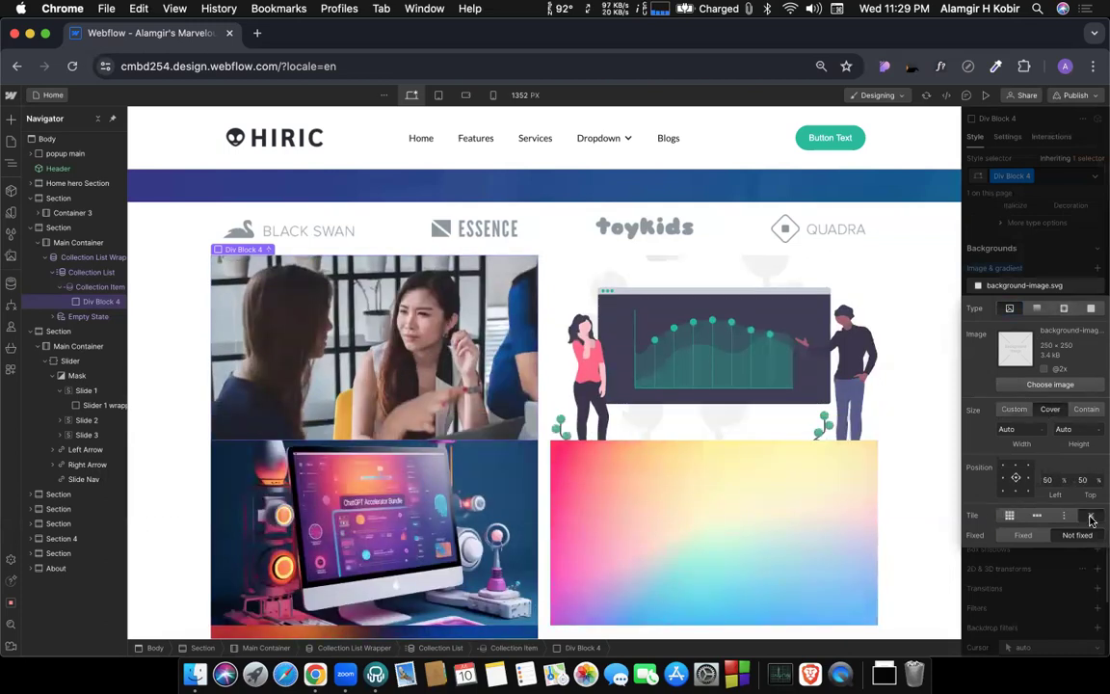
left_click(1052, 568)
scroll(580, 391, "down", 5)
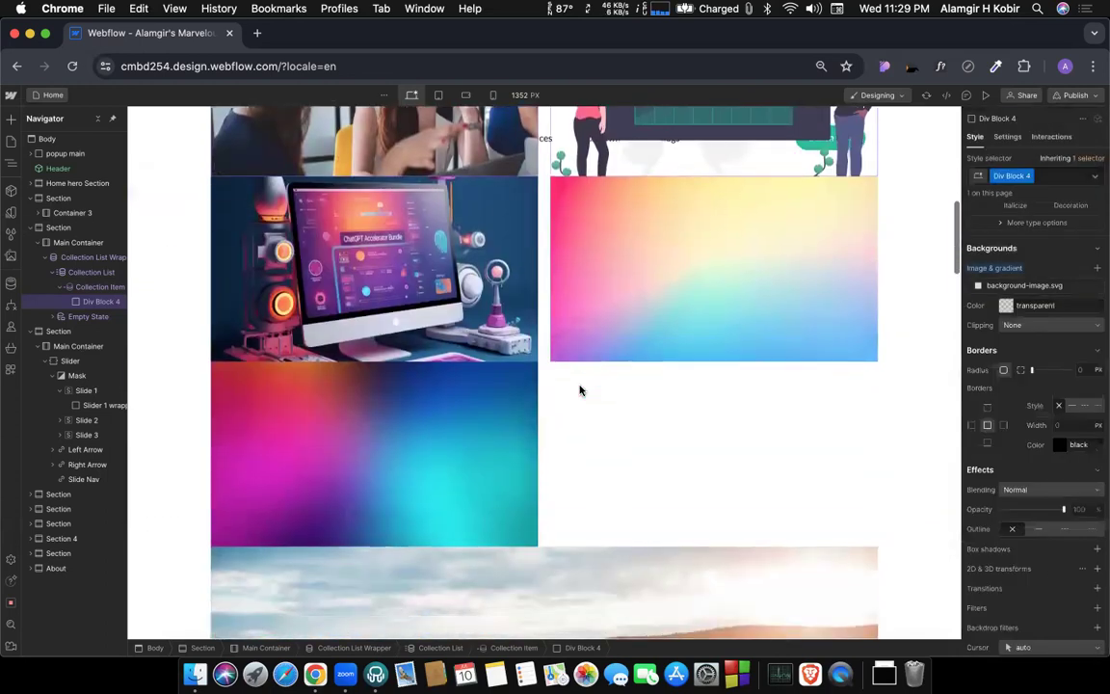
scroll(580, 390, "up", 4)
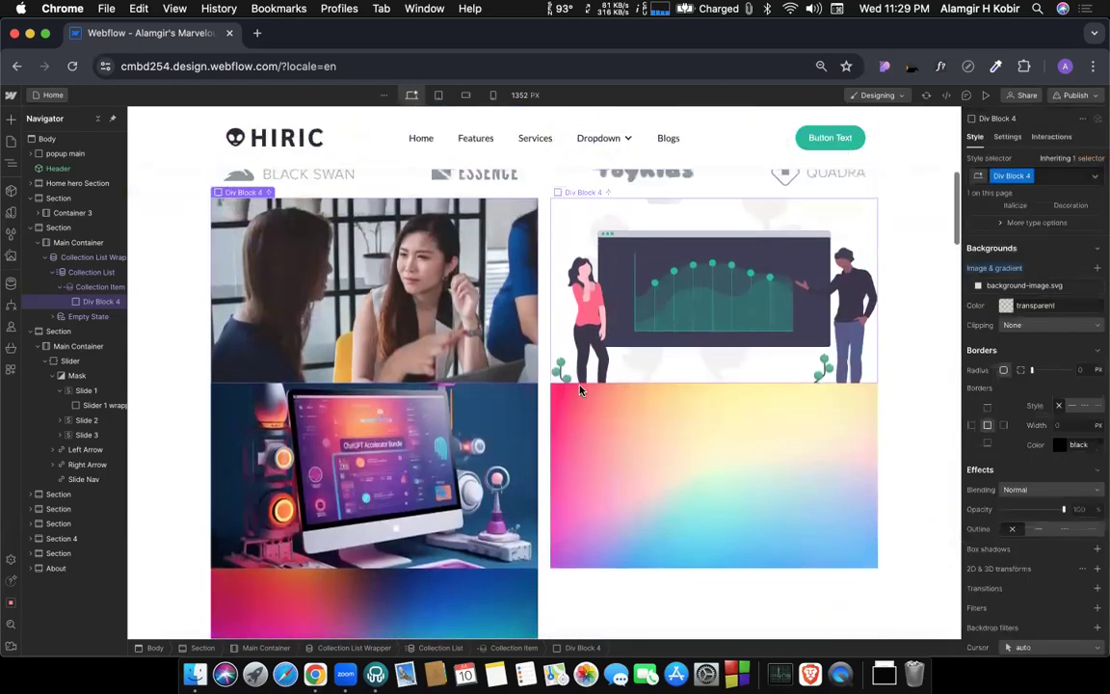
Try a 10 px bottom margin on the Collection List, and undo it.
left_click(90, 275)
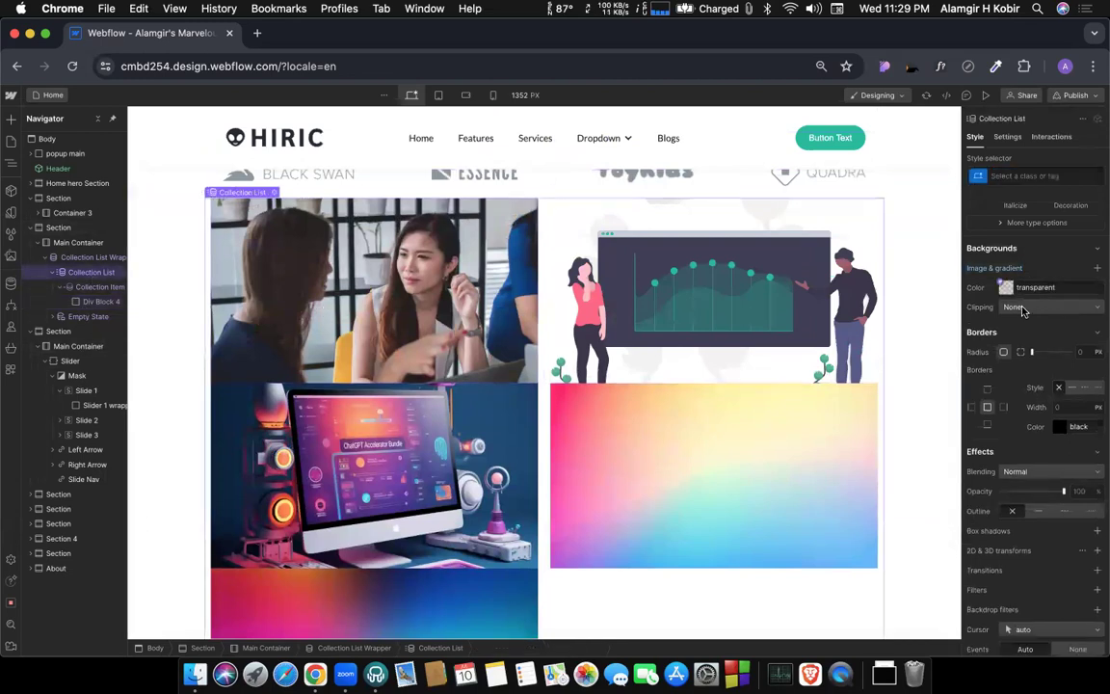
scroll(1031, 318, "up", 5)
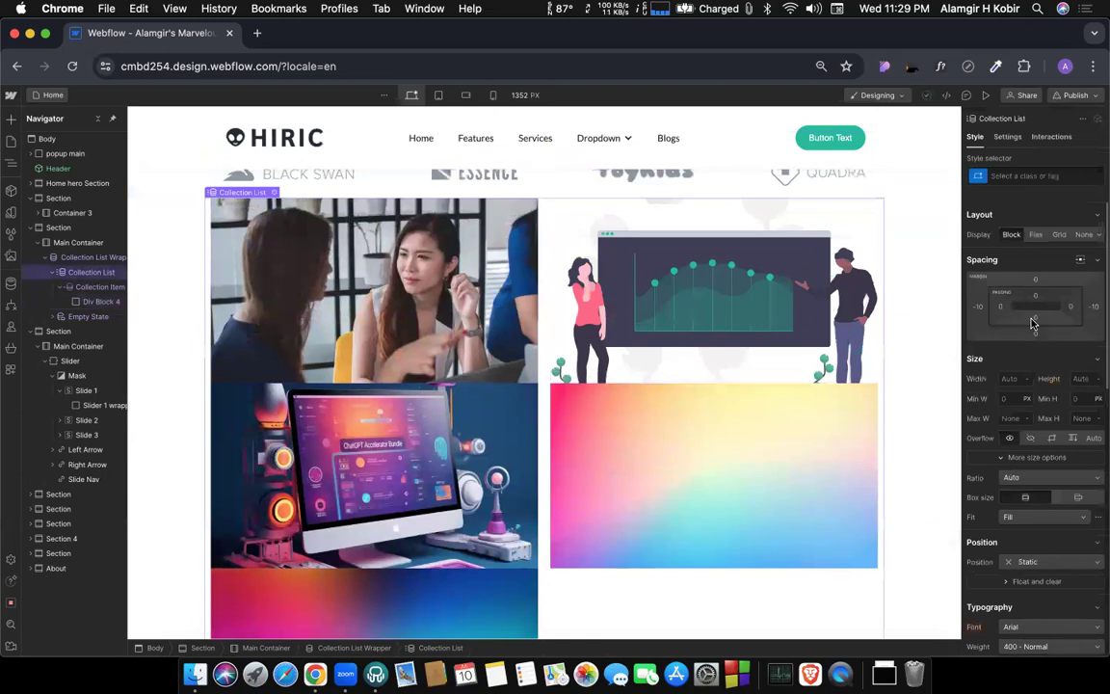
left_click(1032, 334)
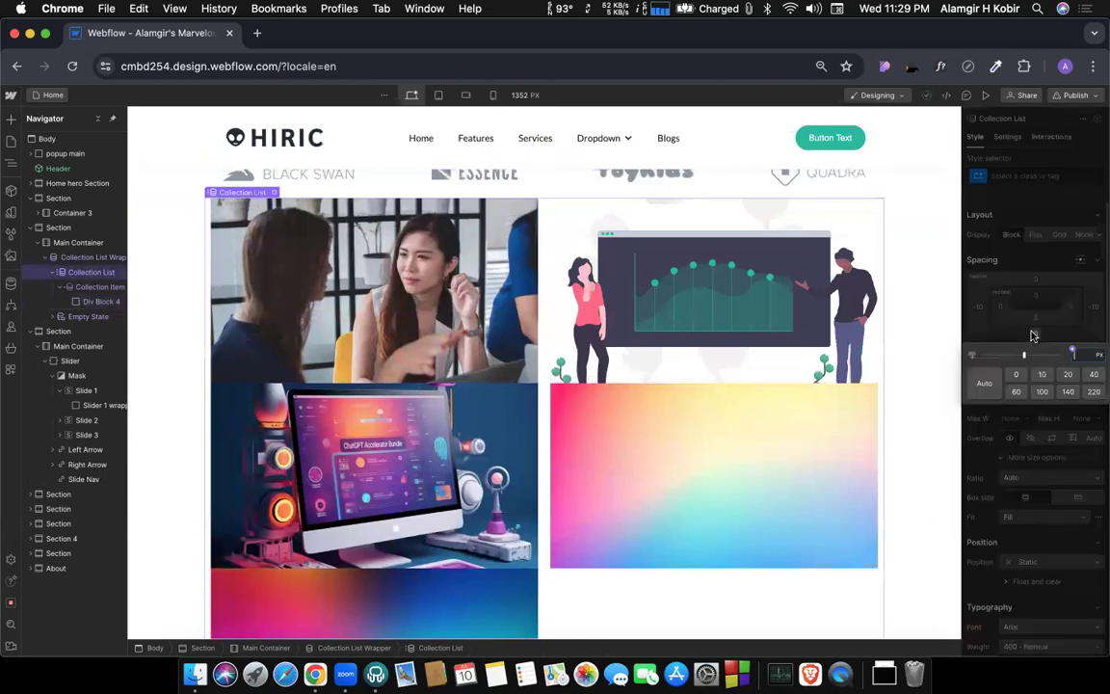
left_click(1042, 376)
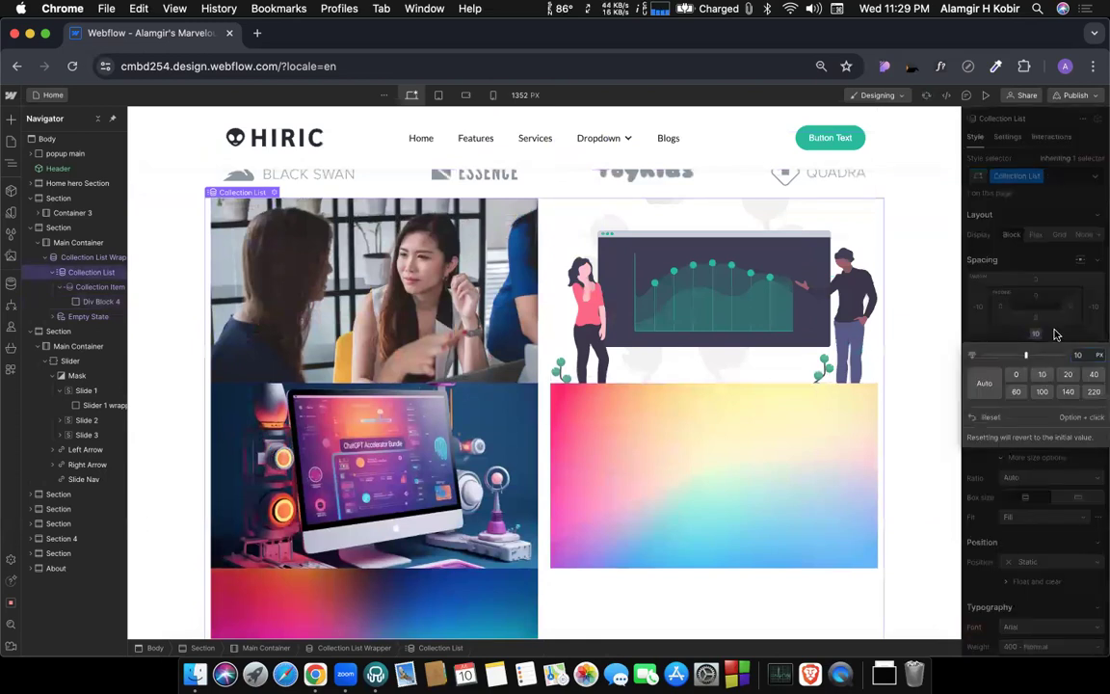
key("super+z")
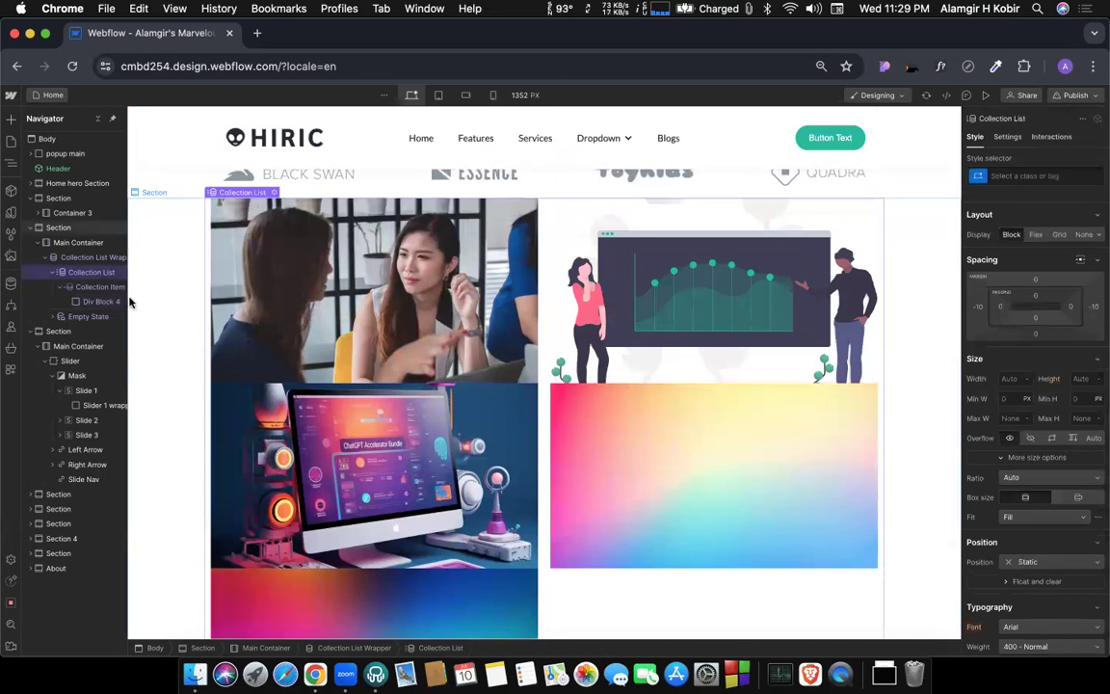
Set the bottom margin of the Collection Item to 20 px to space the category rows, and check the spacing on the page.
left_click(81, 257)
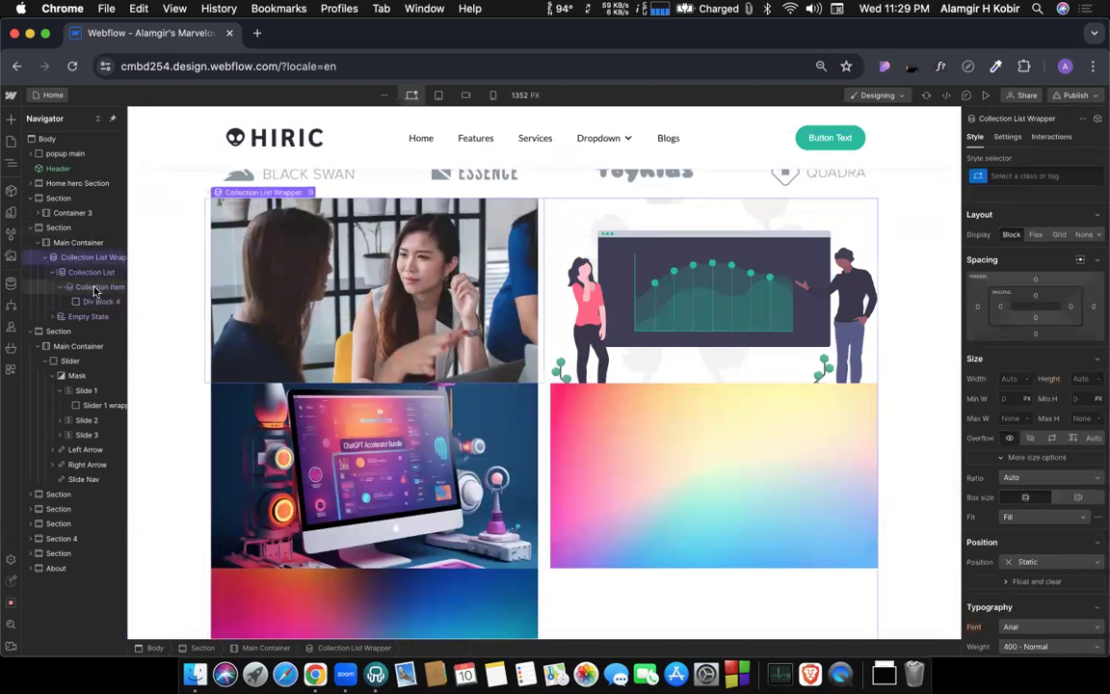
left_click(94, 289)
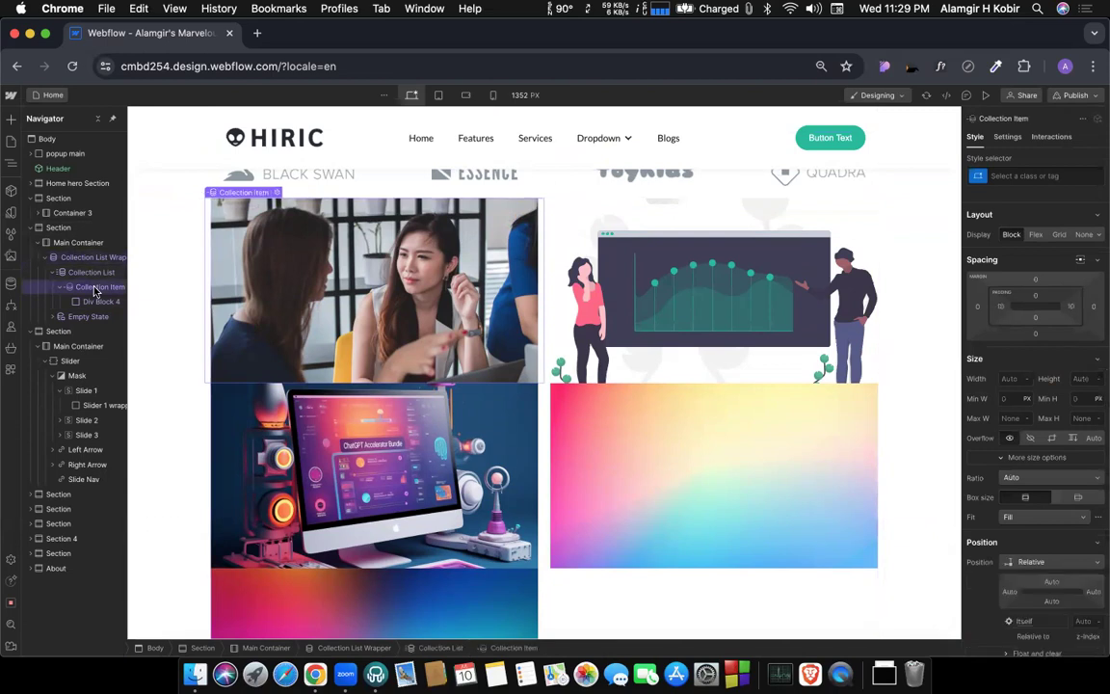
left_click(1034, 334)
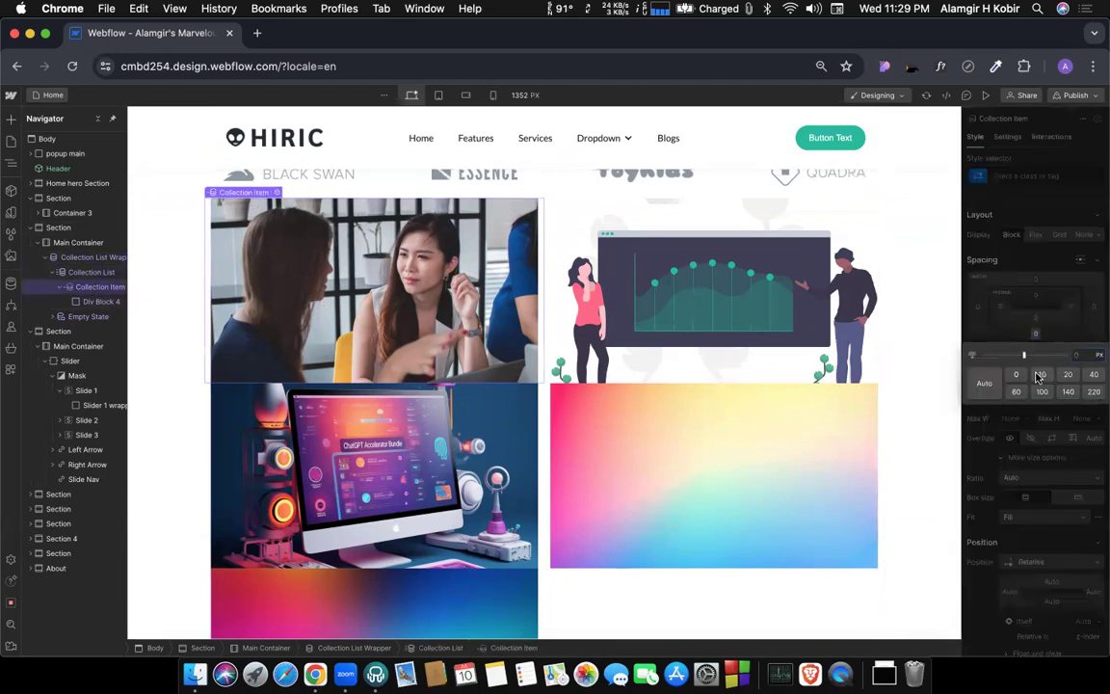
left_click(1041, 375)
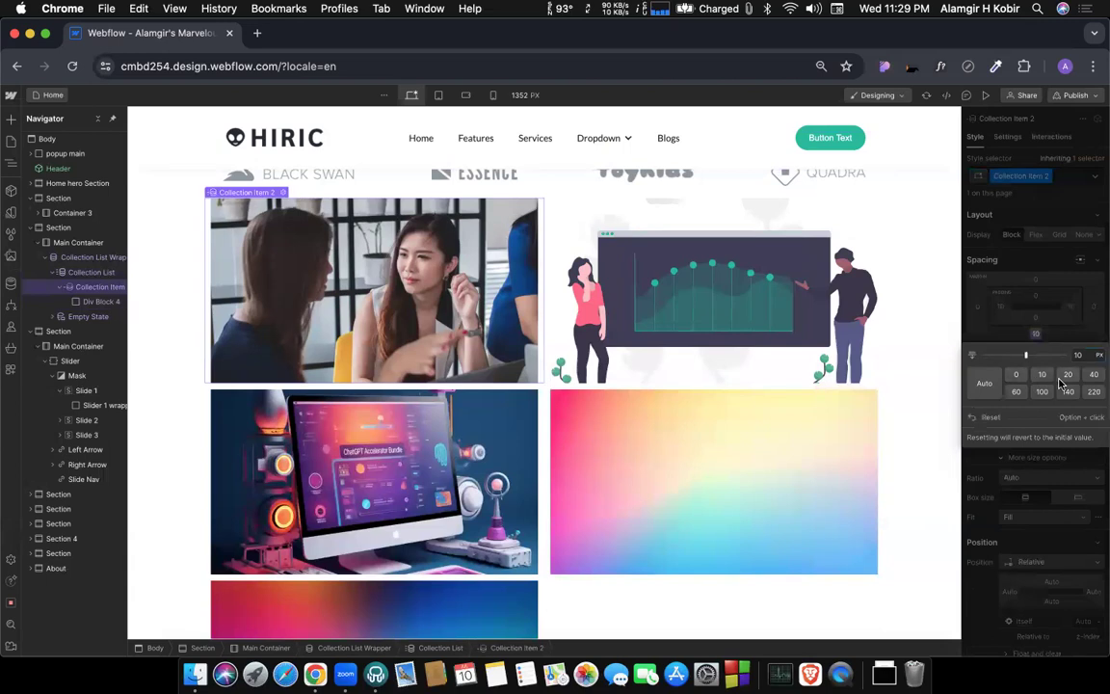
left_click(1067, 375)
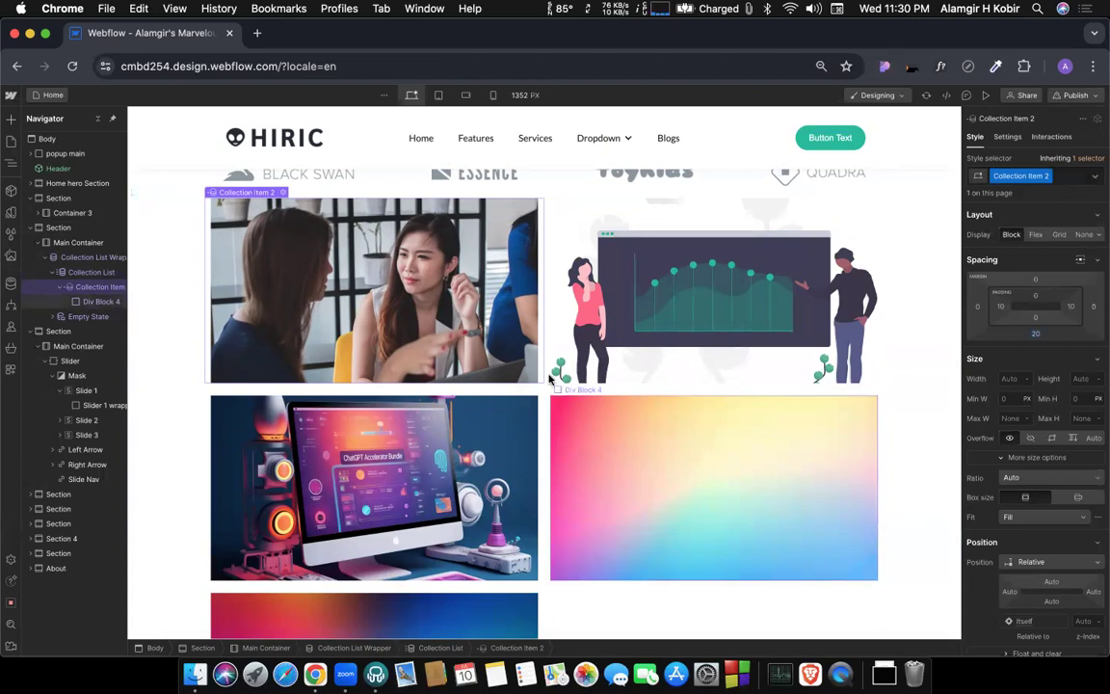
scroll(539, 417, "down", 5)
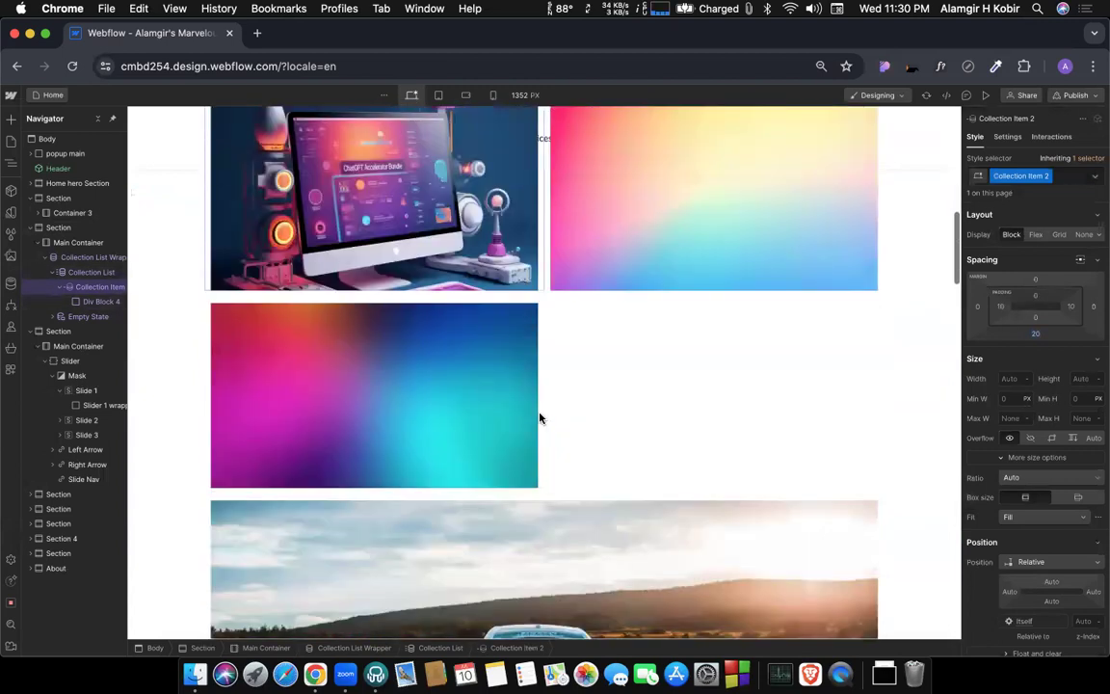
scroll(540, 417, "up", 8)
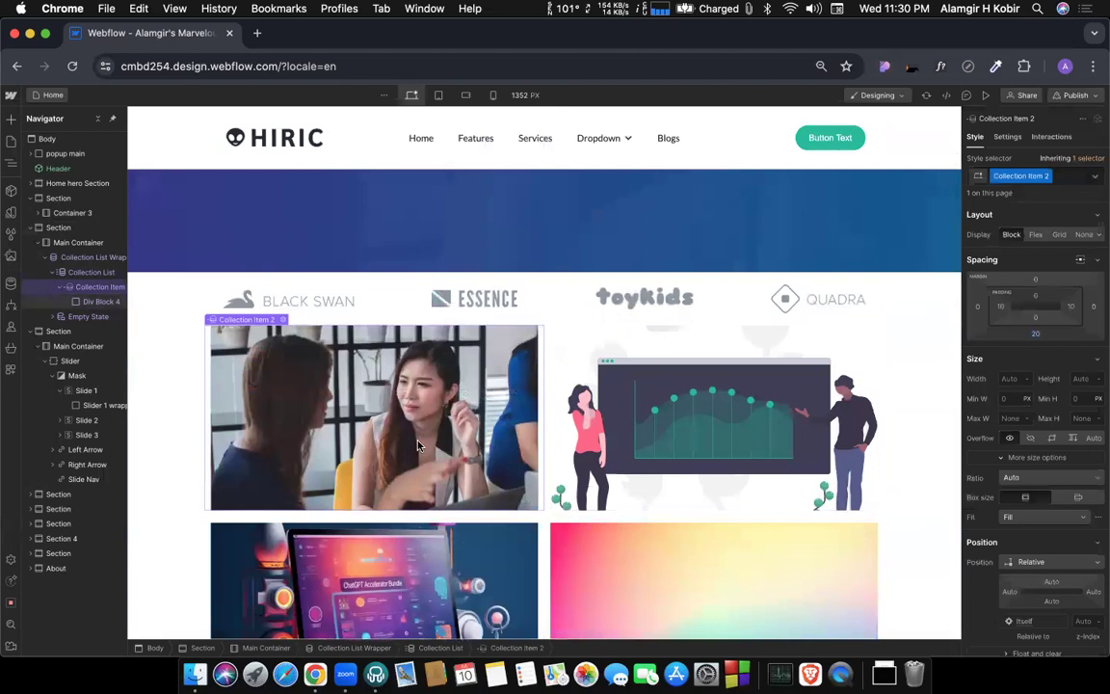
scroll(530, 410, "down", 2)
scroll(516, 402, "down", 1)
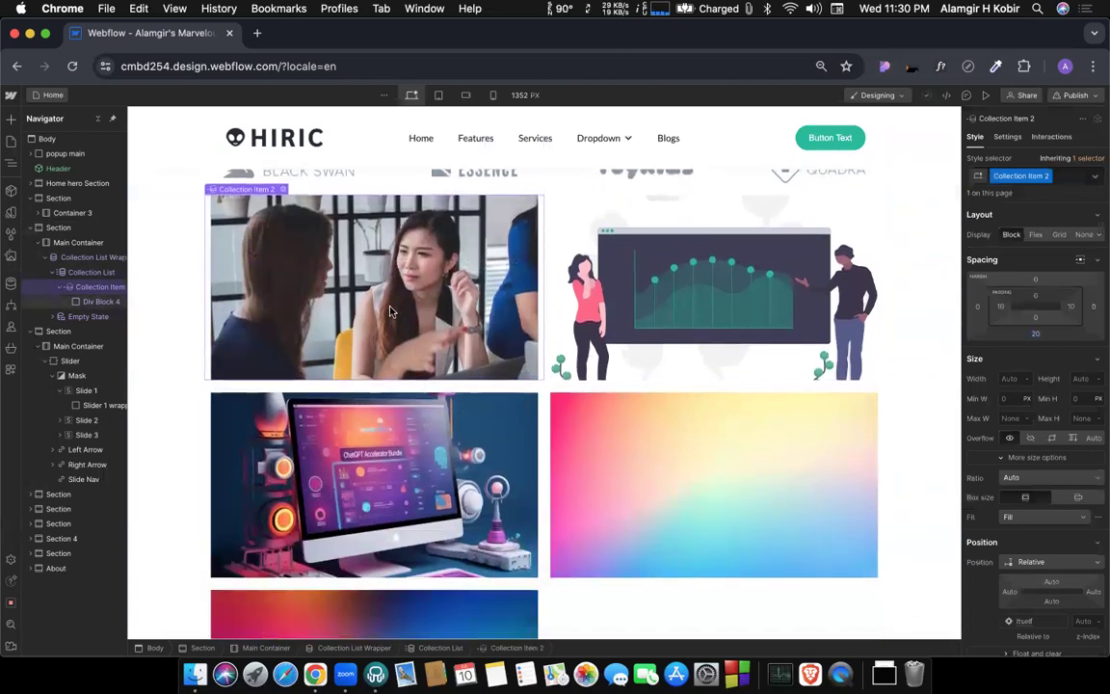
Select Div Block 4, try adding a second background image layer to it, and undo the addition.
left_click(321, 288)
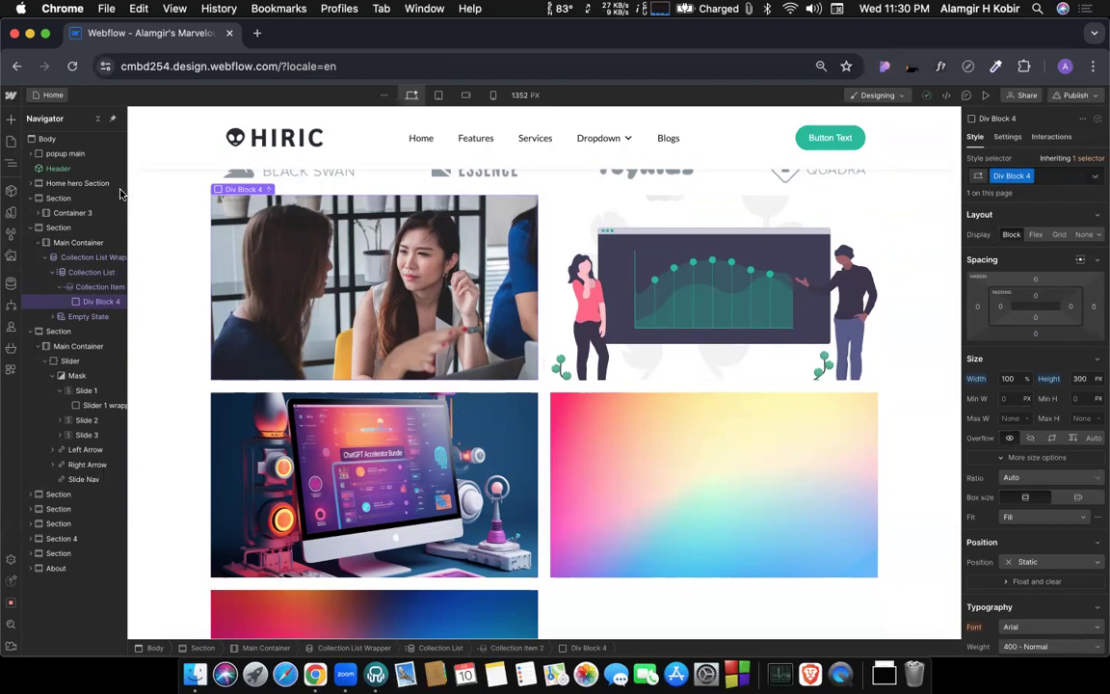
left_click(9, 118)
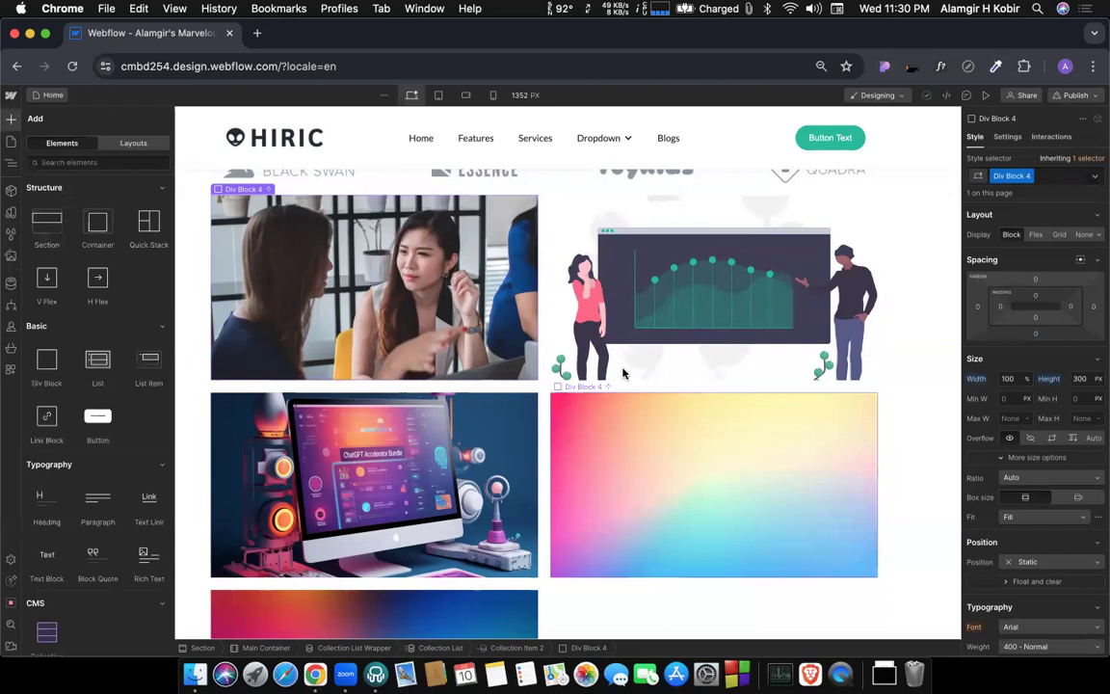
key("z")
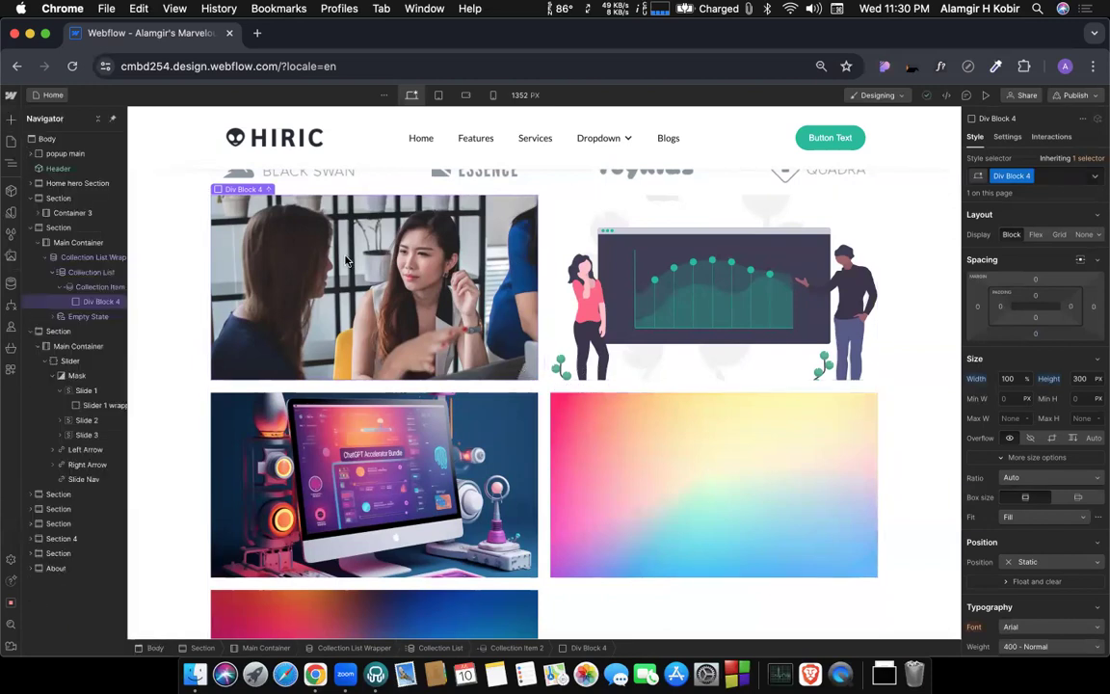
scroll(1048, 390, "down", 5)
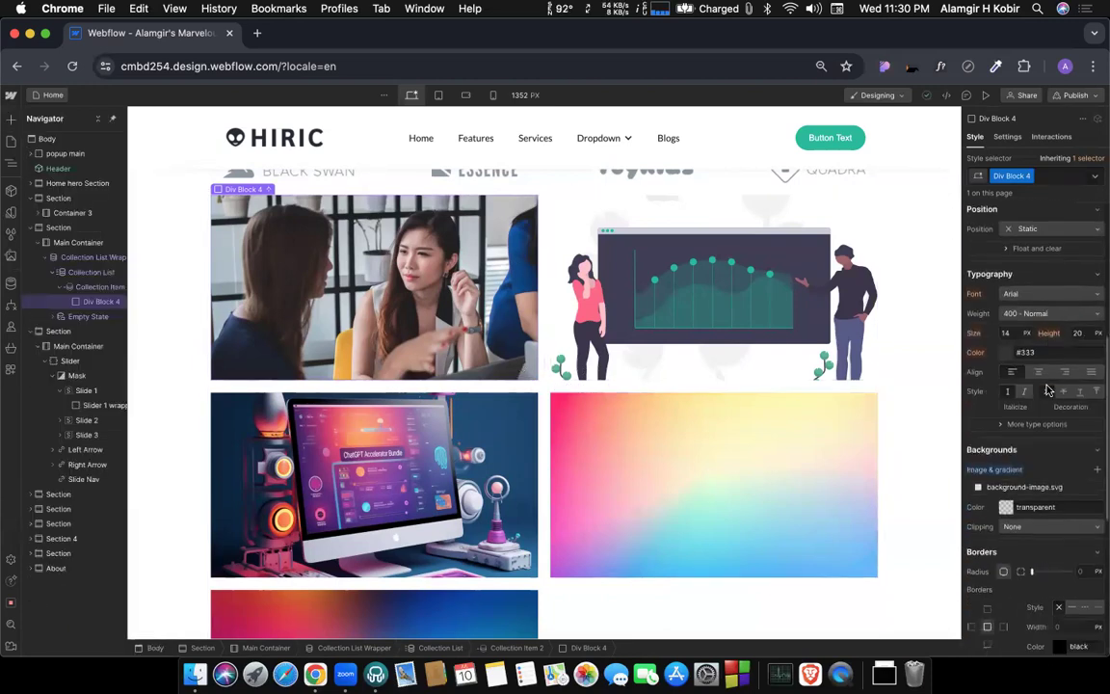
left_click(1096, 474)
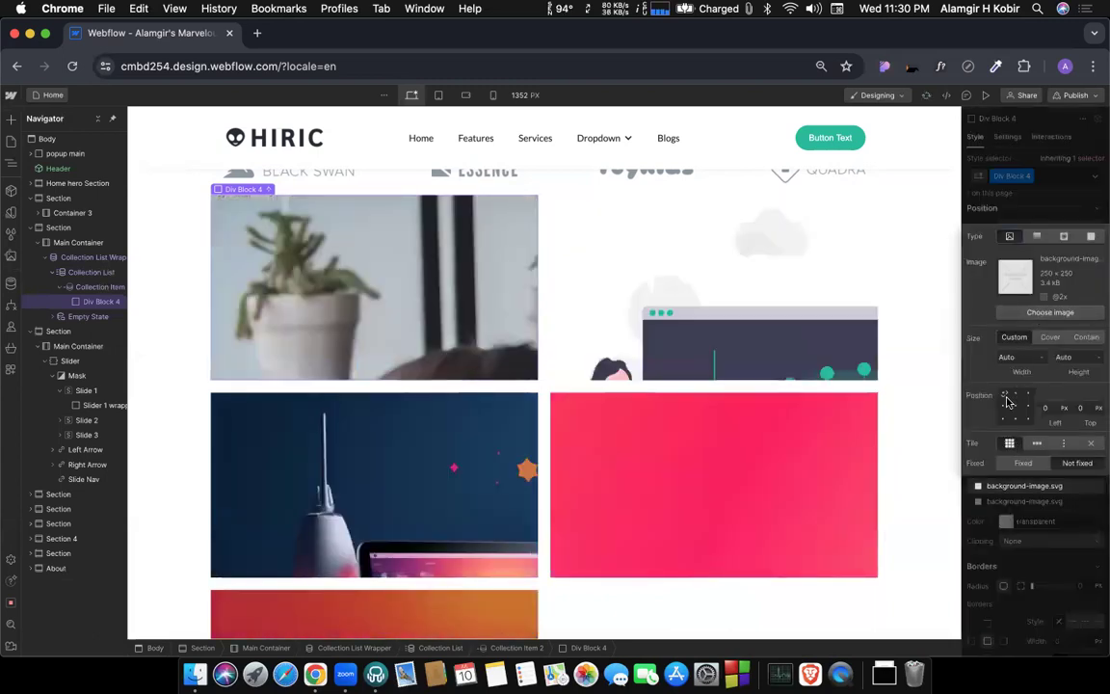
left_click(1038, 219)
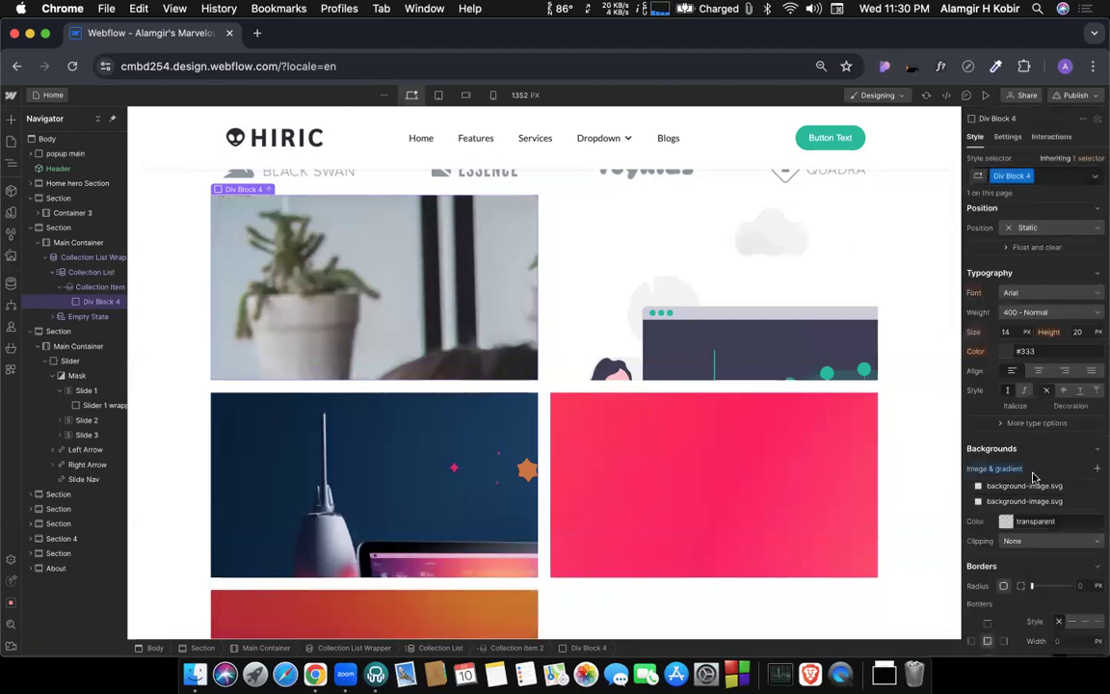
key("super+z")
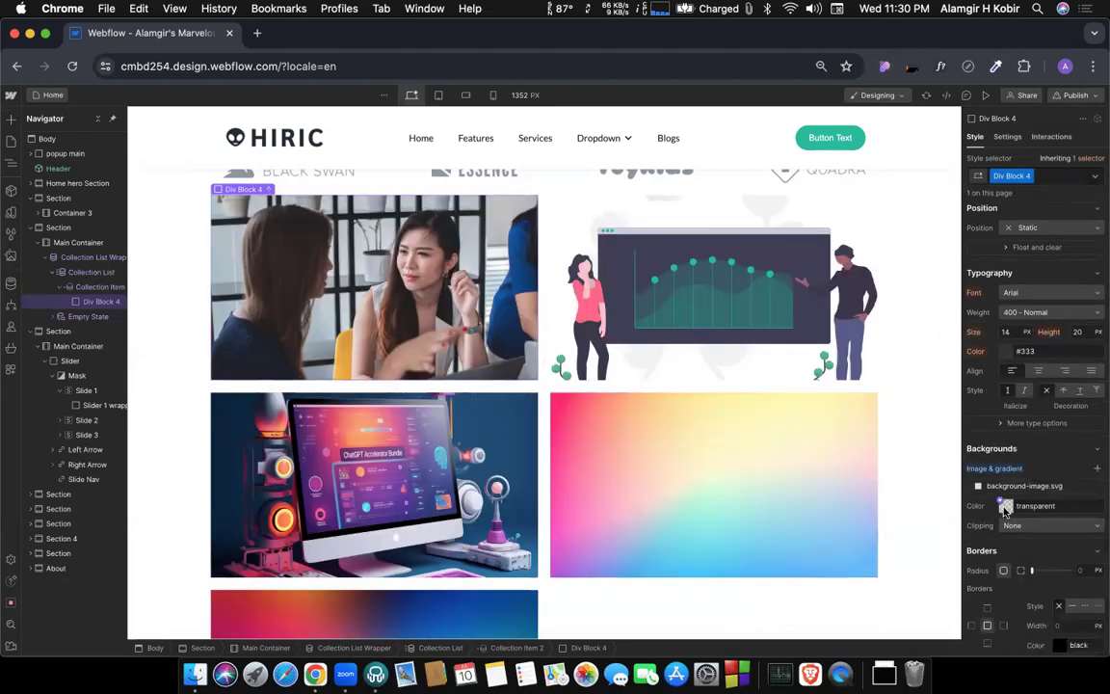
Set the background color of Div Block 4 to black and check the category cards.
left_click(1006, 508)
key("Return")
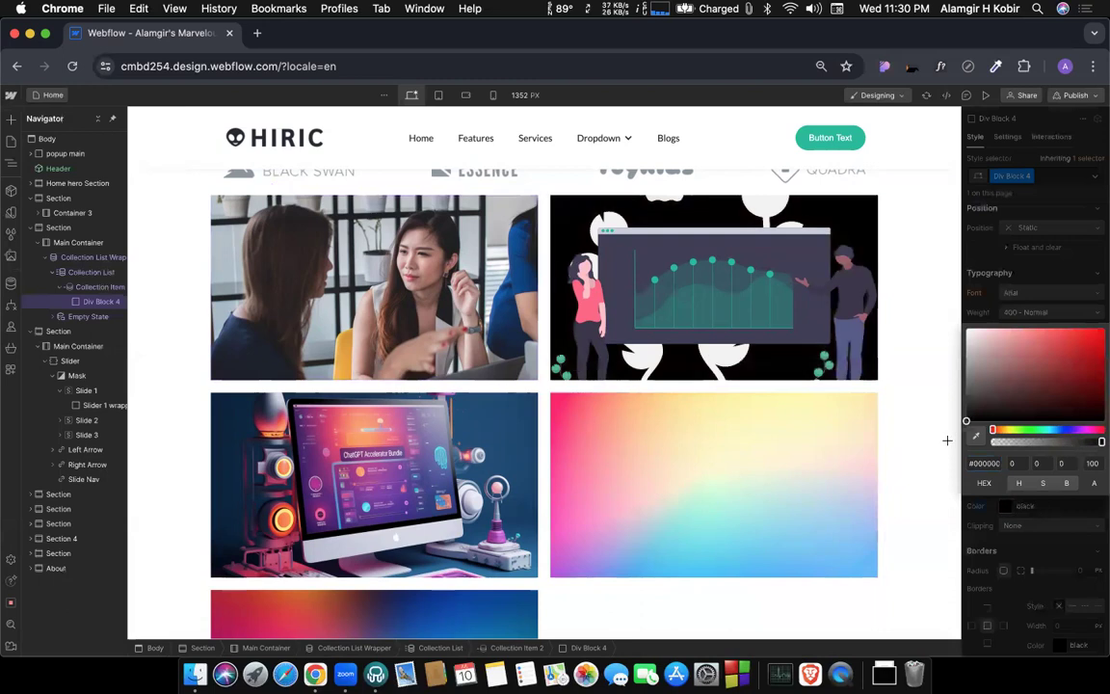
left_click(1014, 560)
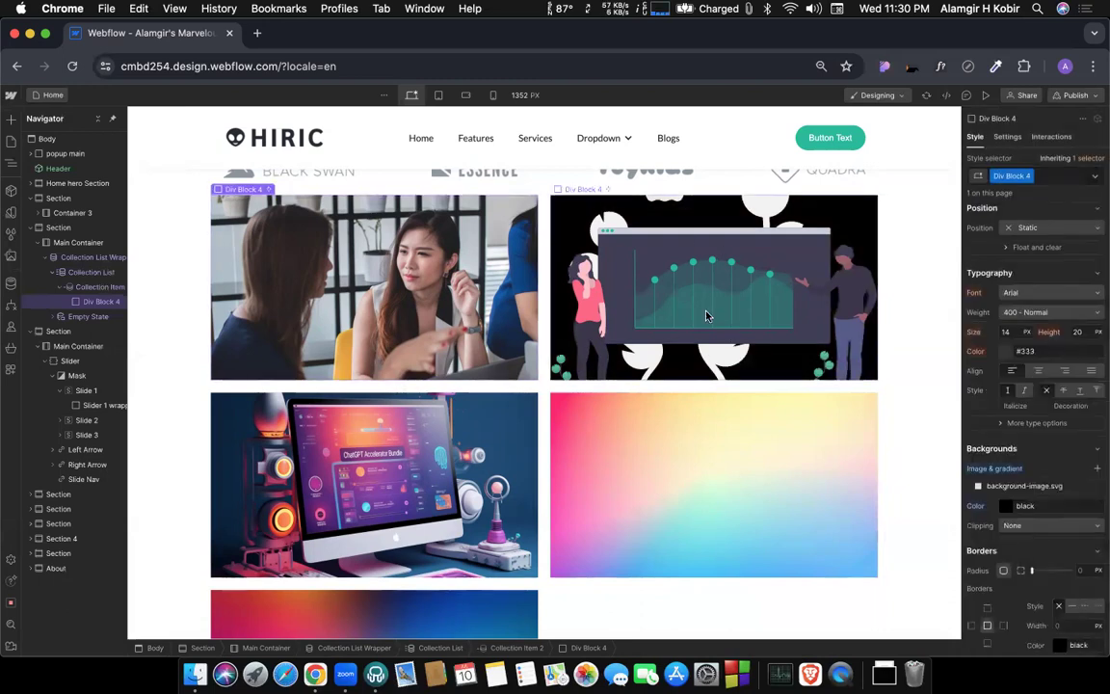
scroll(758, 344, "down", 3)
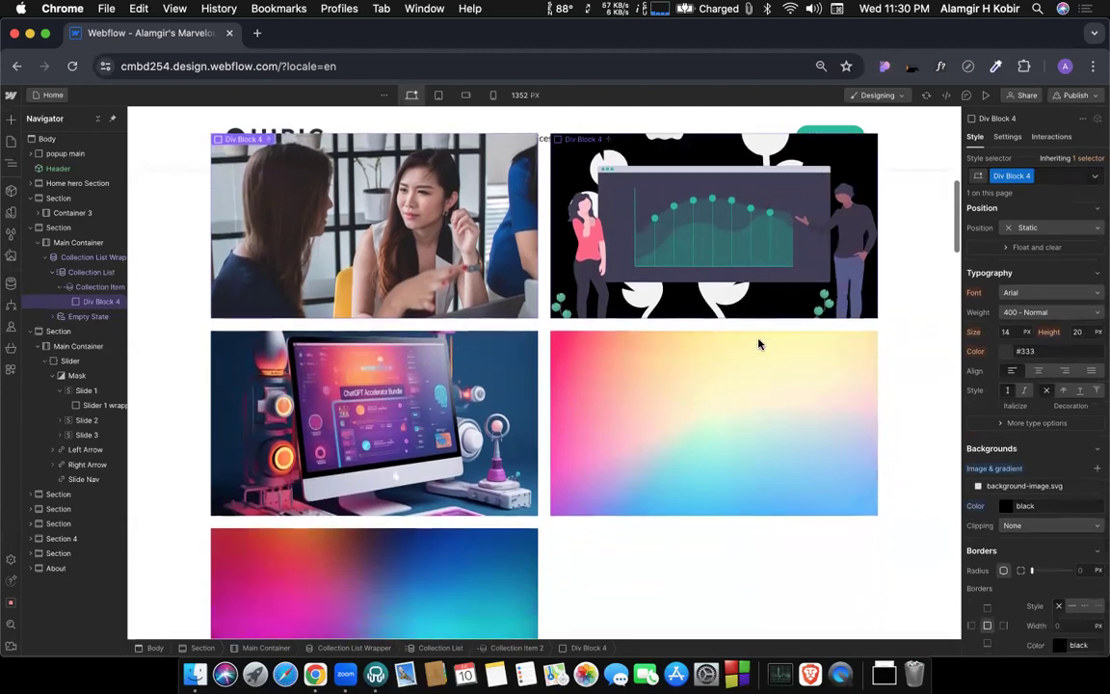
scroll(759, 344, "up", 2)
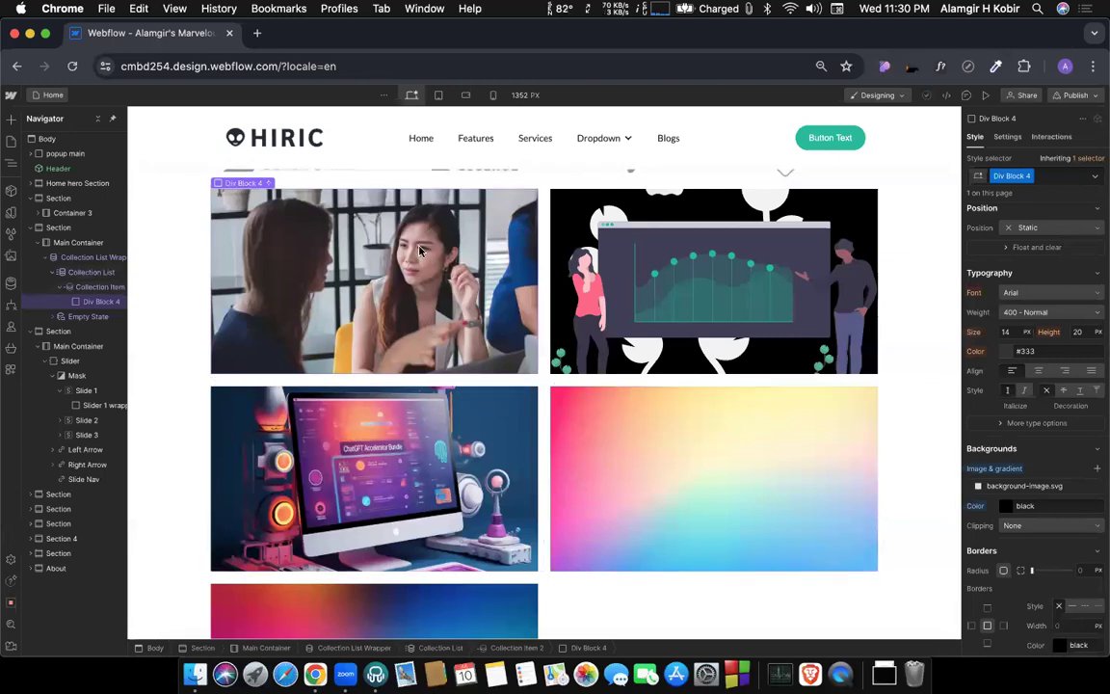
Insert an H1 heading inside Div Block 4 and bind its text to the Category Name field of Post Categories.
scroll(419, 251, "up", 1)
key("super+k")
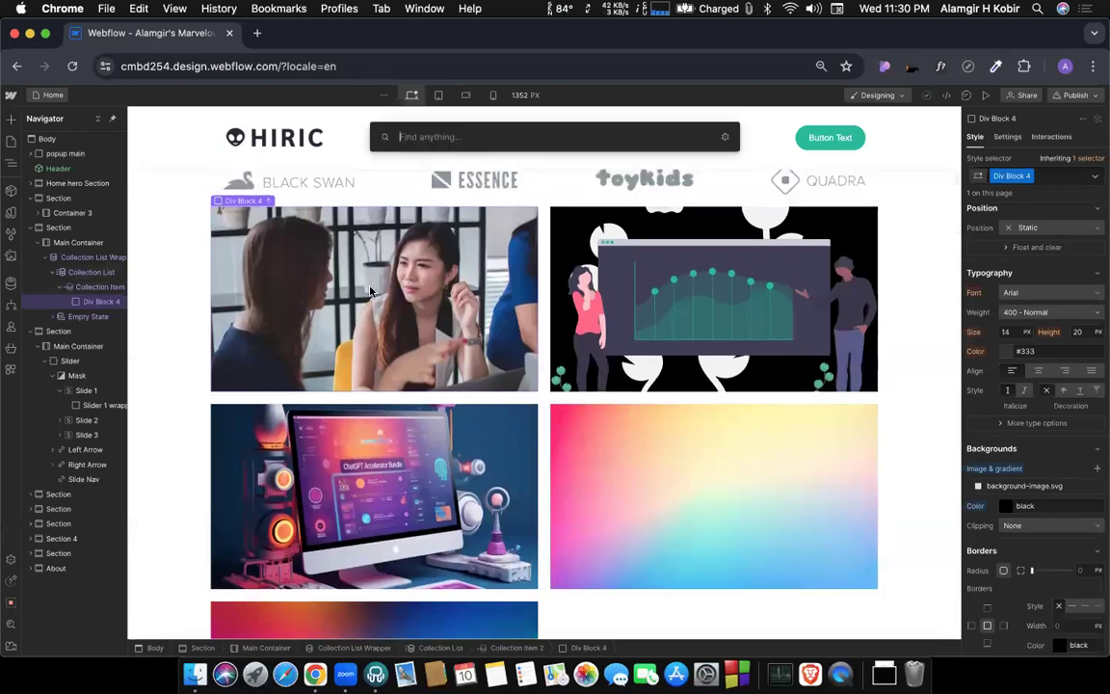
type("h")
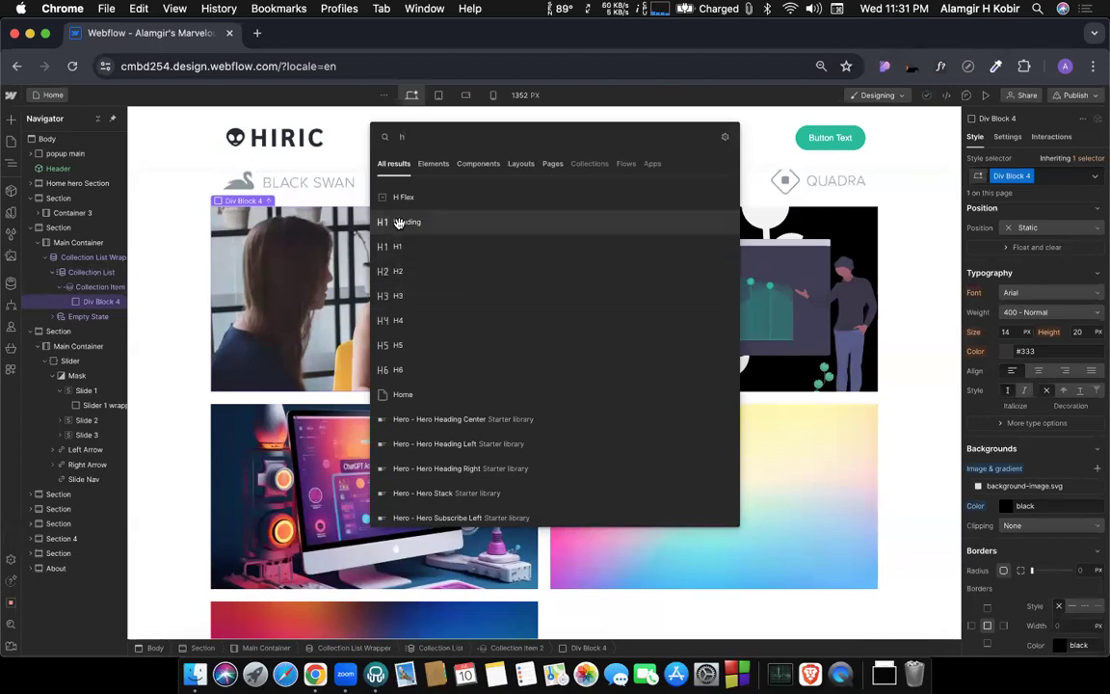
key("Return")
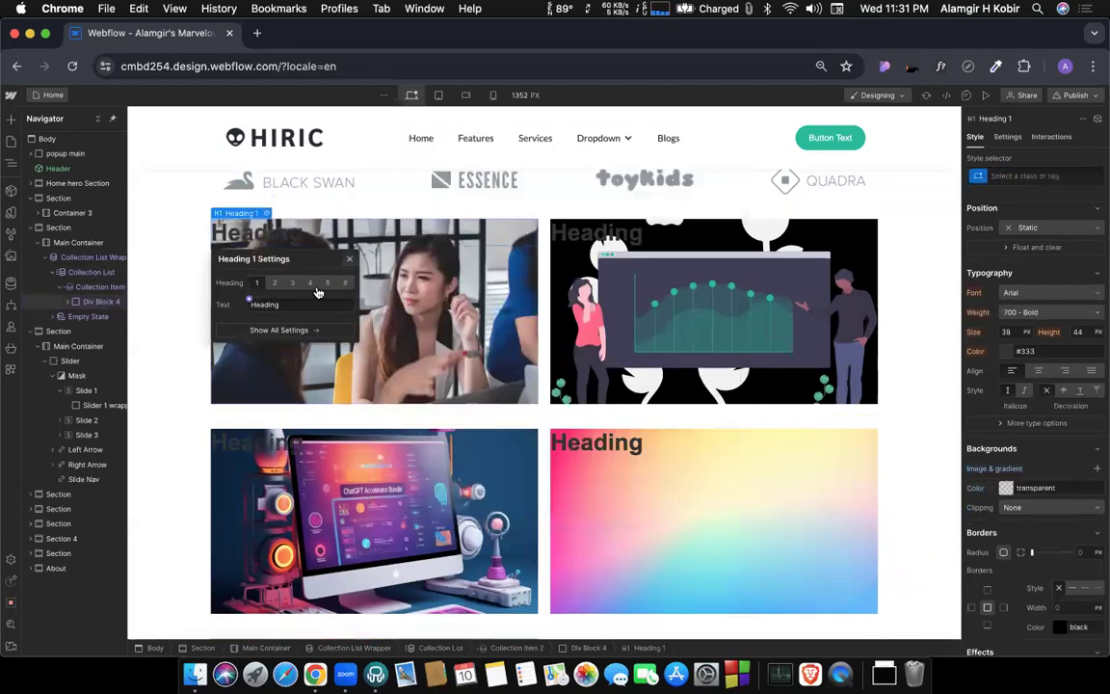
left_click(249, 300)
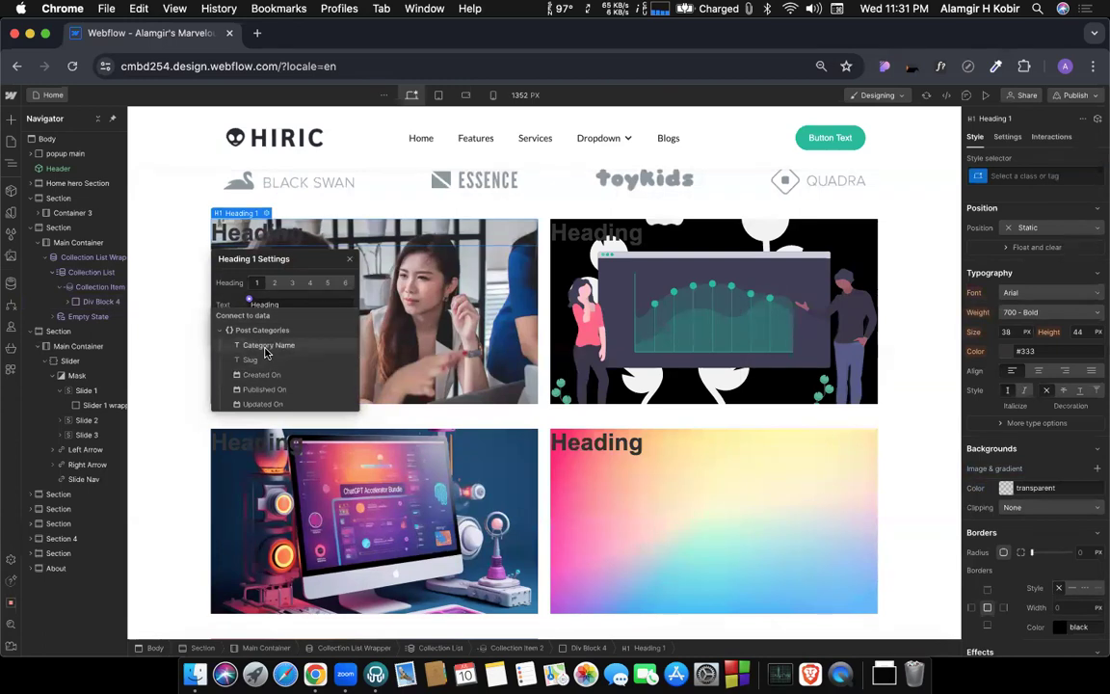
left_click(267, 353)
left_click(364, 249)
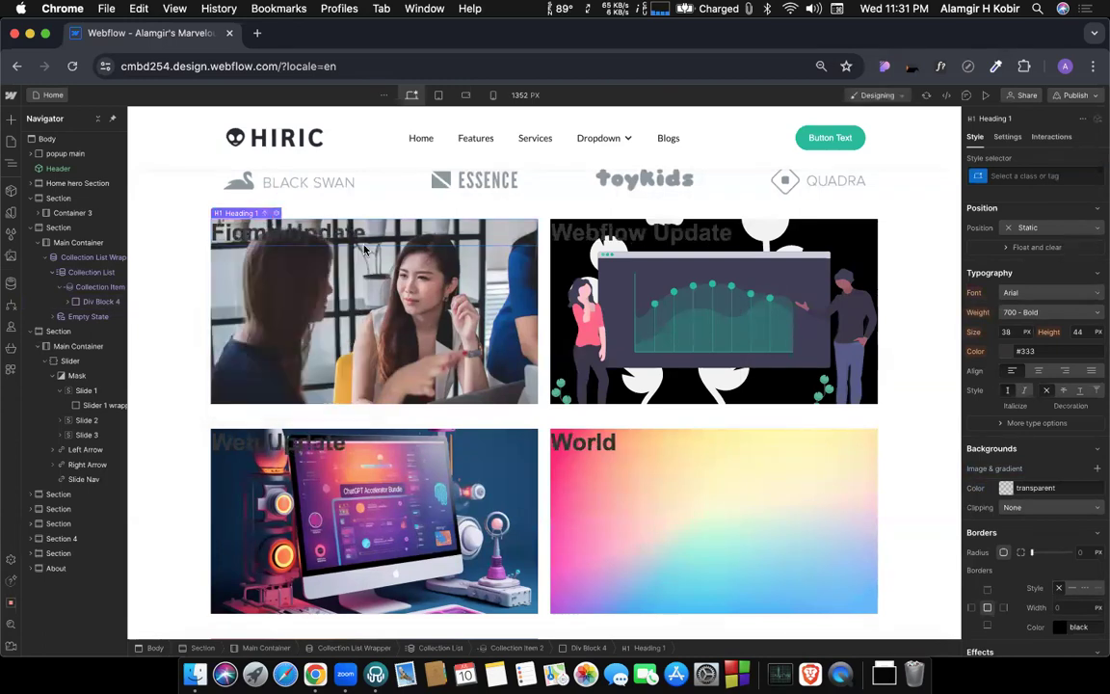
Set the text color of the category name heading to white (ffffff).
scroll(1030, 436, "up", 3)
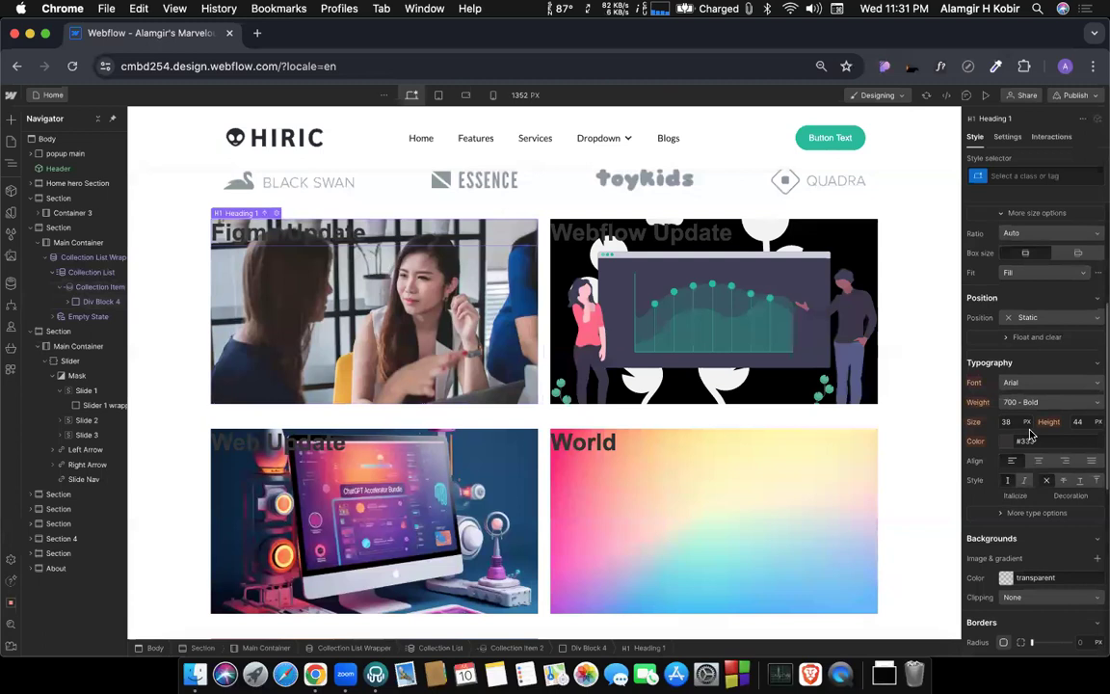
left_click(1006, 443)
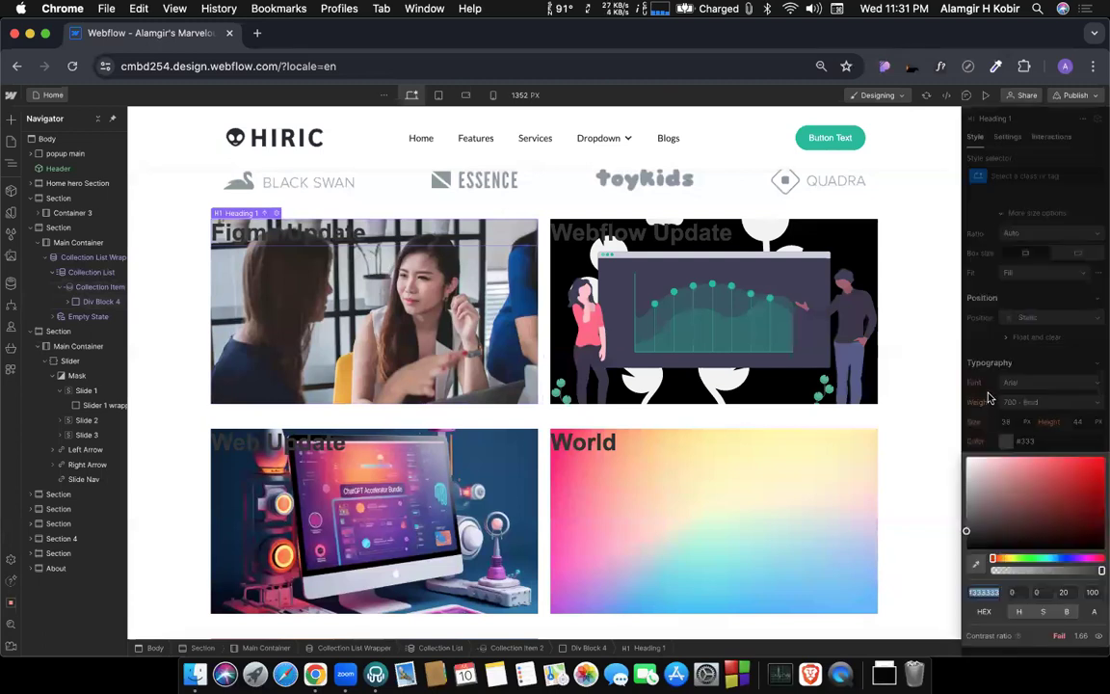
type("ffffff")
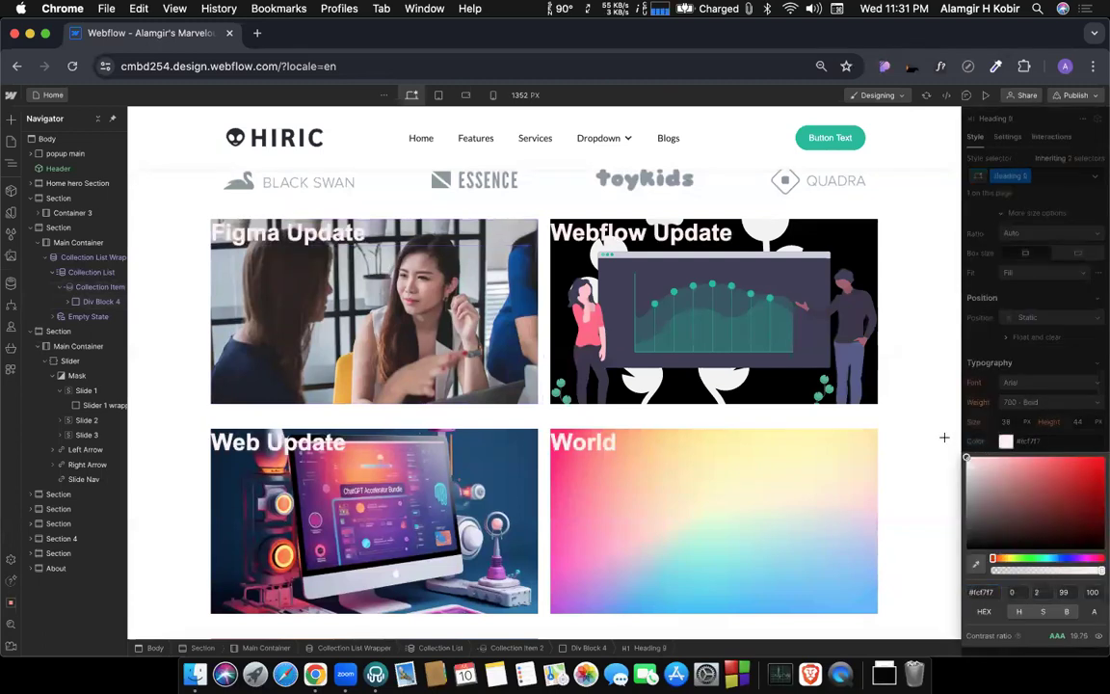
left_click(990, 428)
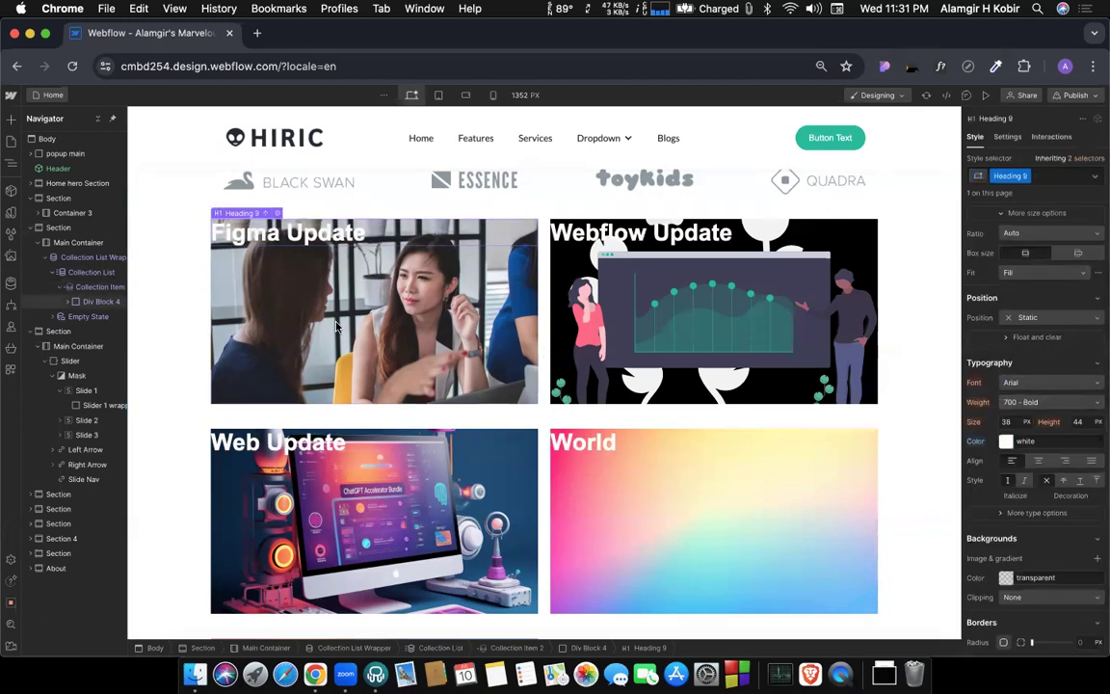
Set Div Block 4's layout to Flex and centre its content on both the X and Y axes.
left_click(305, 293)
scroll(927, 329, "up", 4)
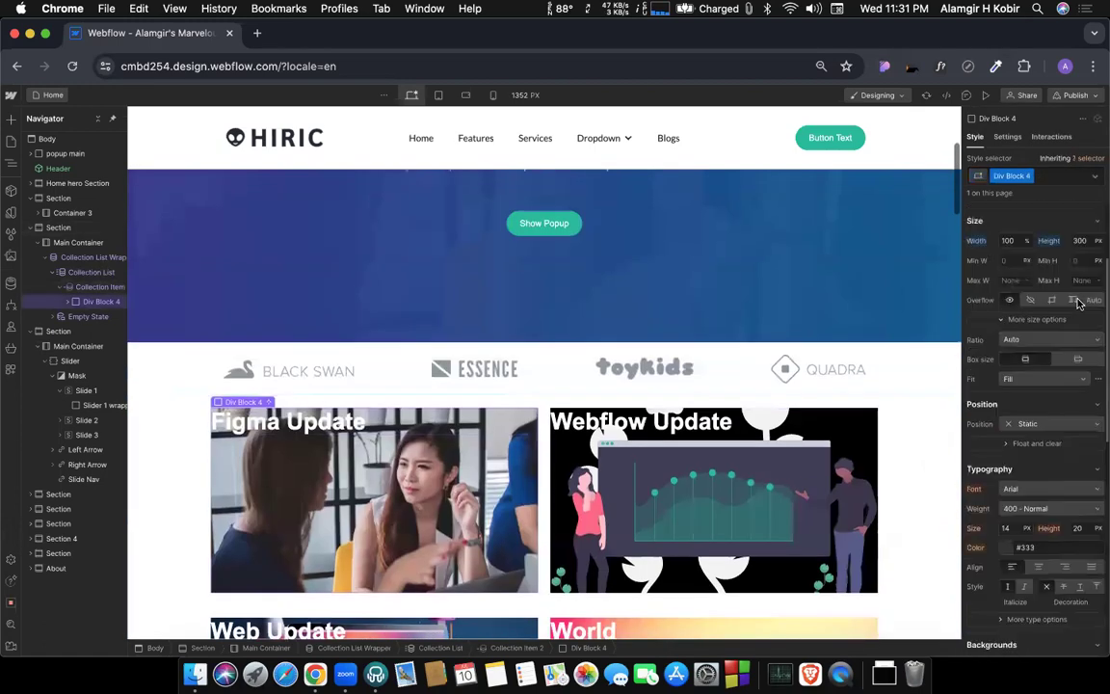
scroll(806, 463, "down", 3)
scroll(805, 466, "down", 3)
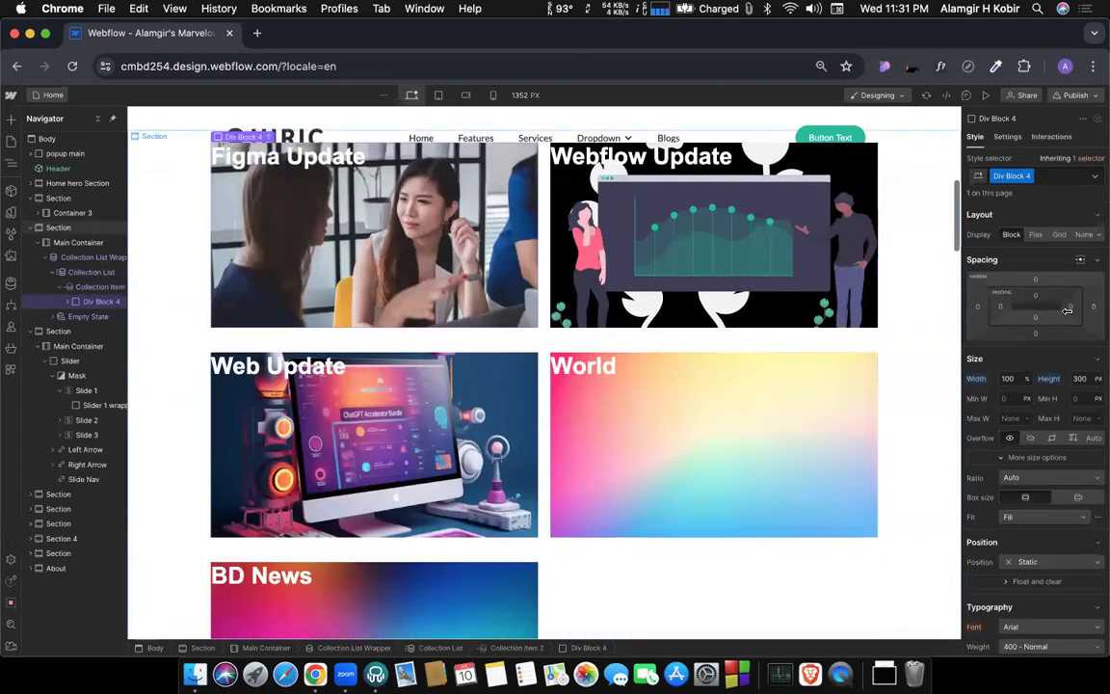
left_click(1037, 236)
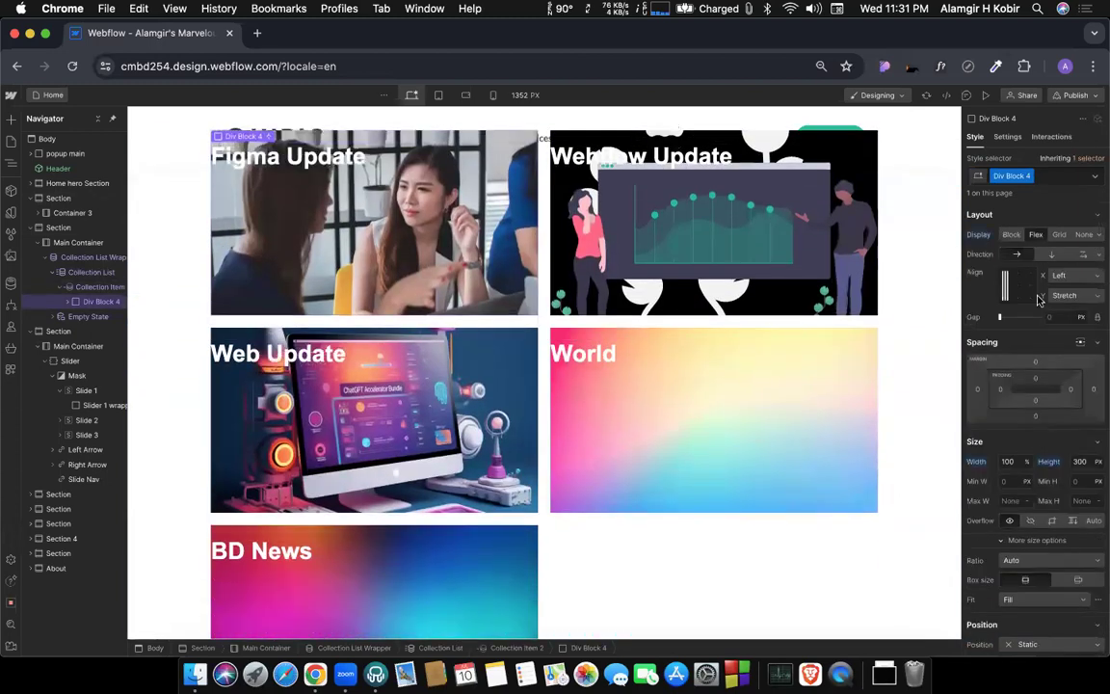
left_click(1019, 287)
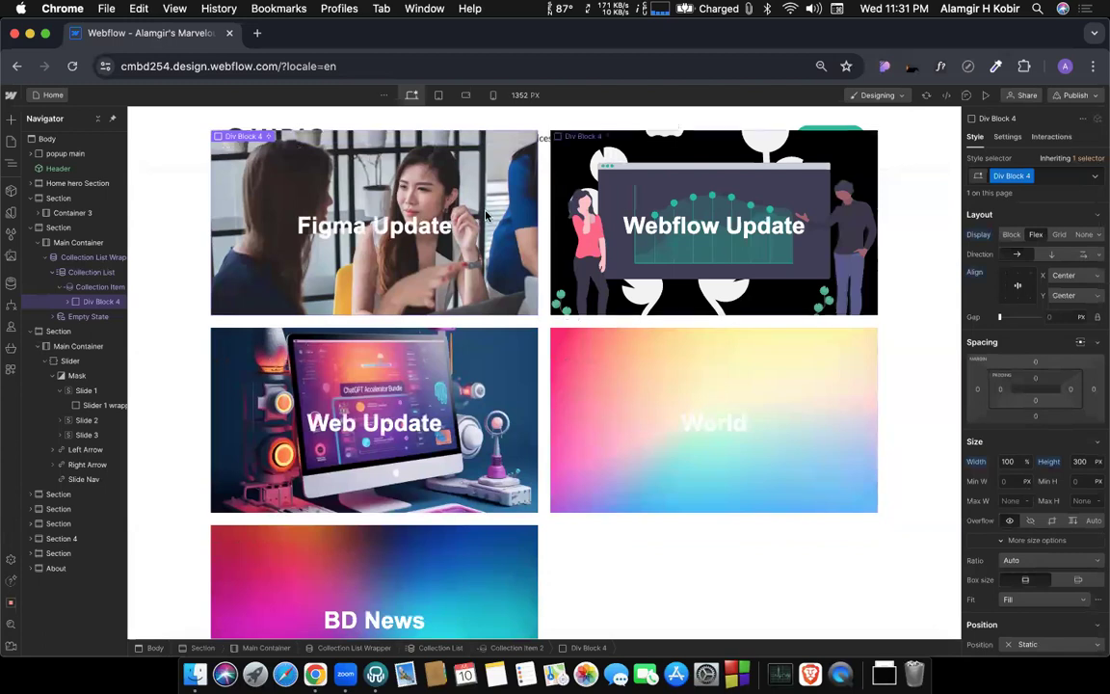
Hide the category name heading inside the cards by setting its display to None.
scroll(353, 286, "up", 2)
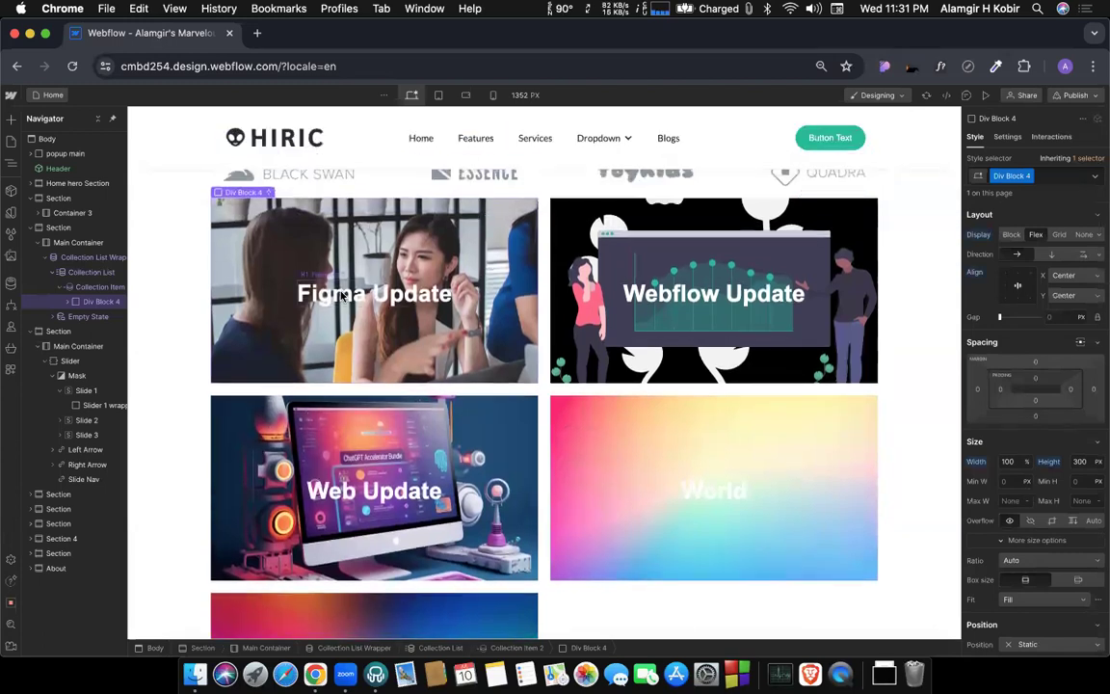
left_click(342, 296)
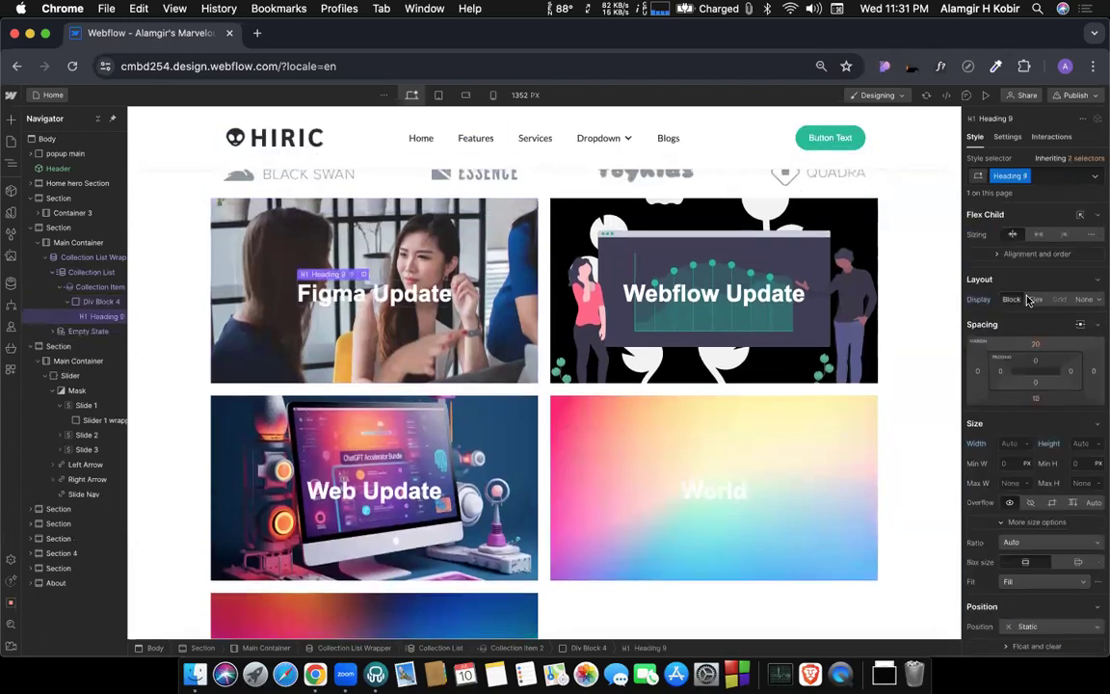
left_click(1083, 298)
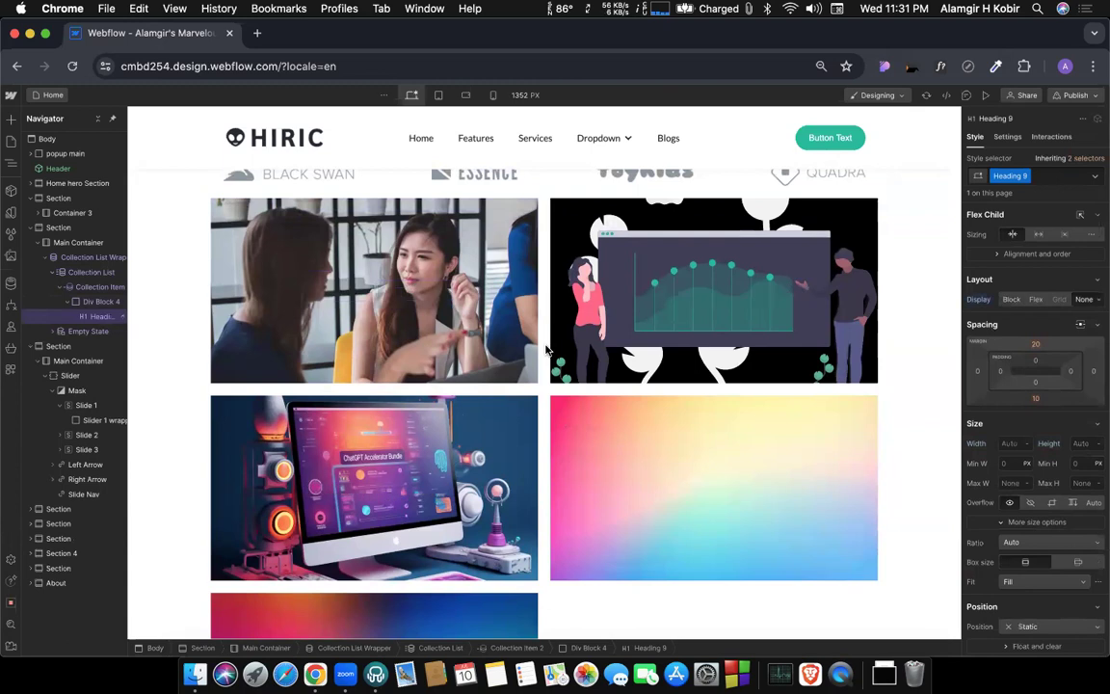
Add a Mouse hover element trigger to Div Block 4.
left_click(289, 217)
left_click(1098, 177)
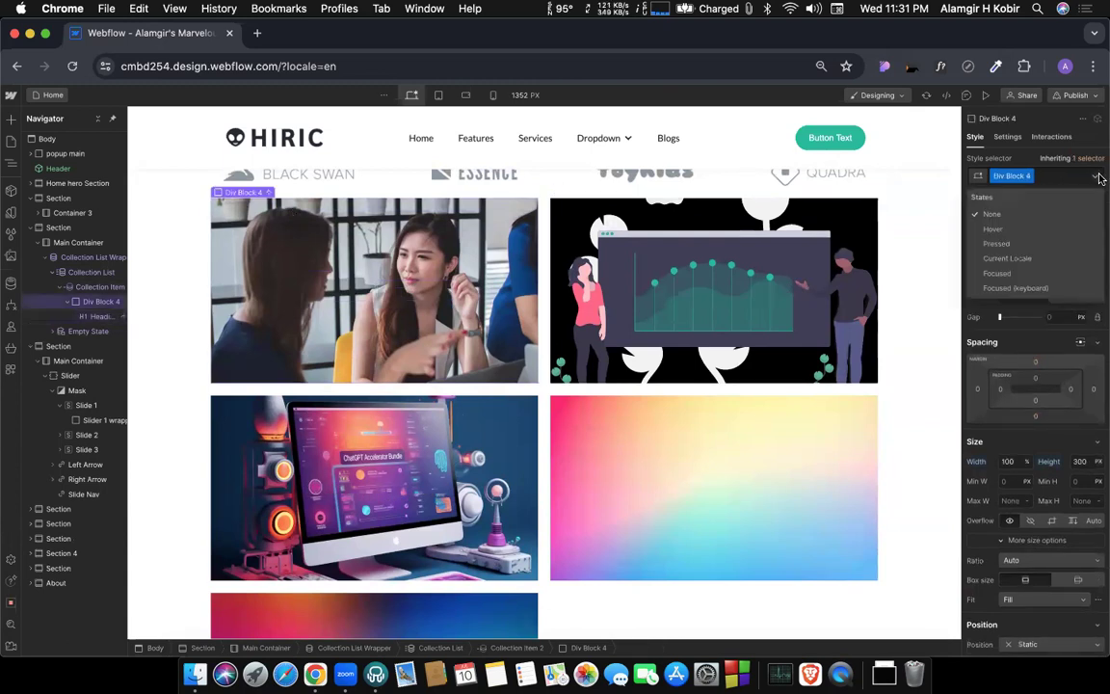
left_click(1052, 140)
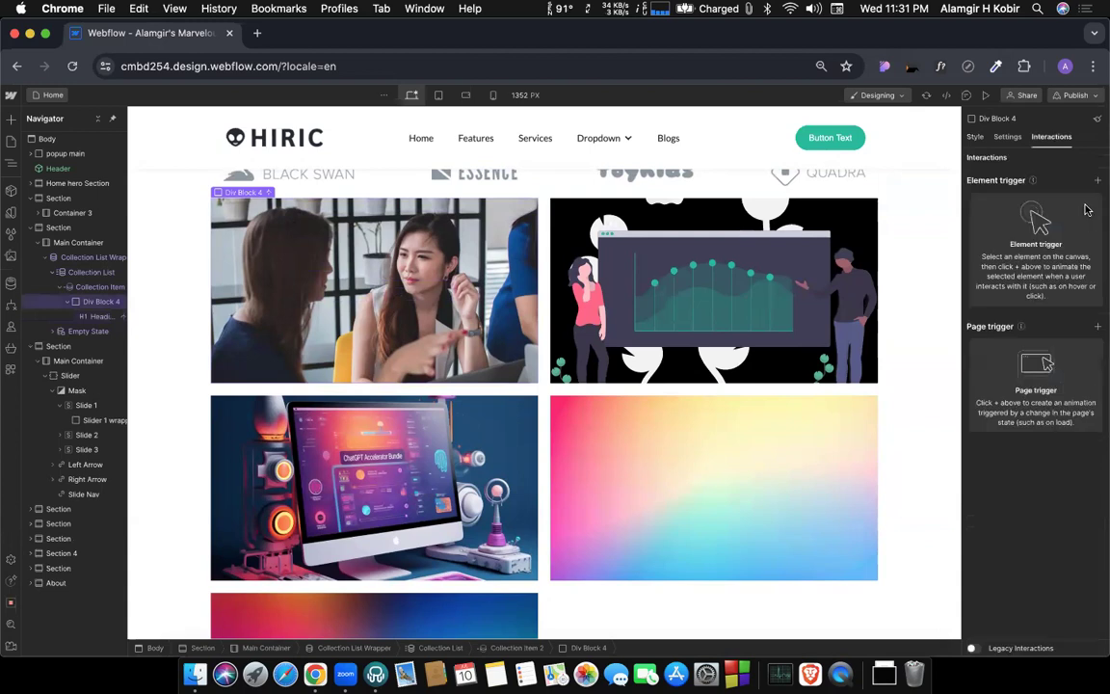
left_click(1098, 181)
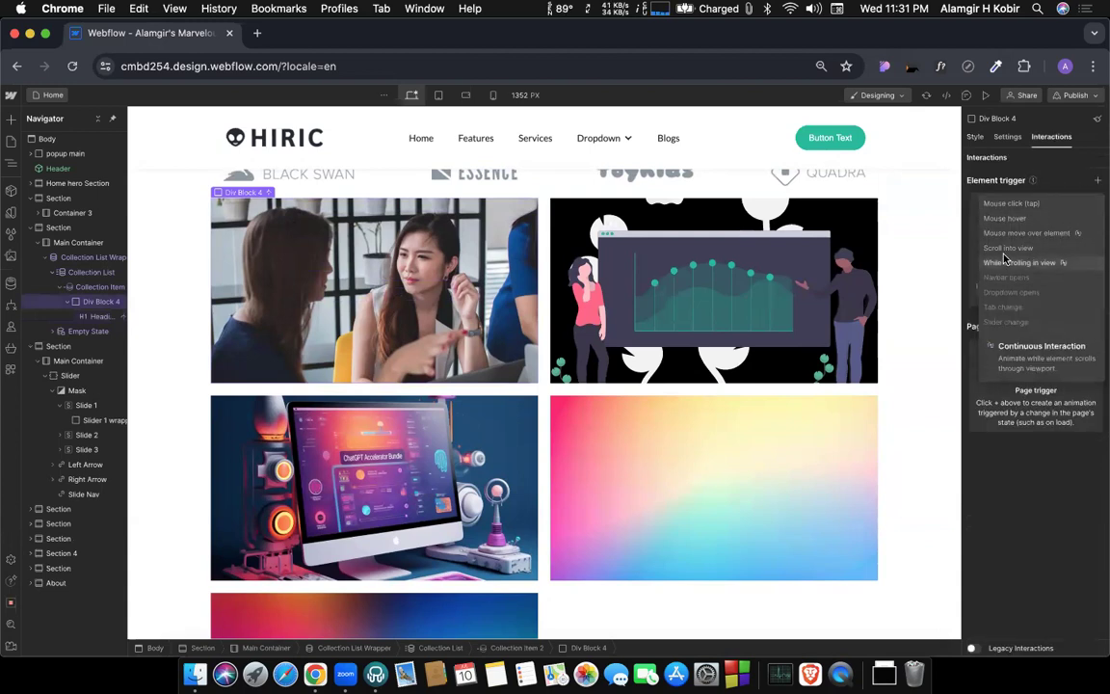
left_click(999, 220)
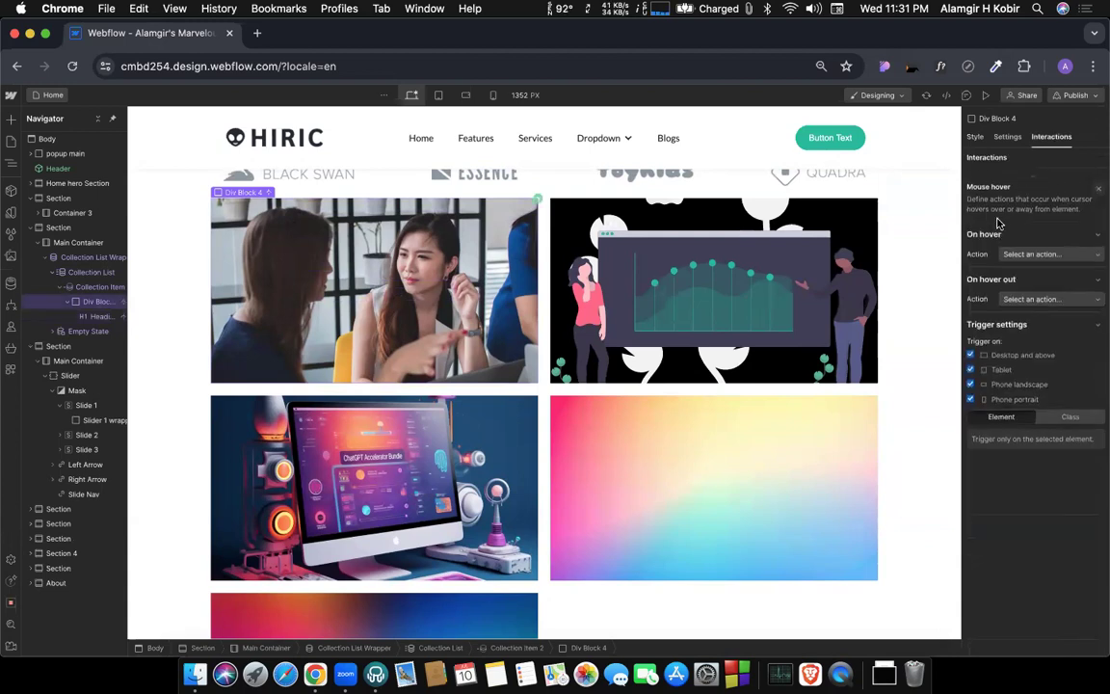
Set the On hover action to Start an animation and create a new timed animation for it.
left_click(1047, 250)
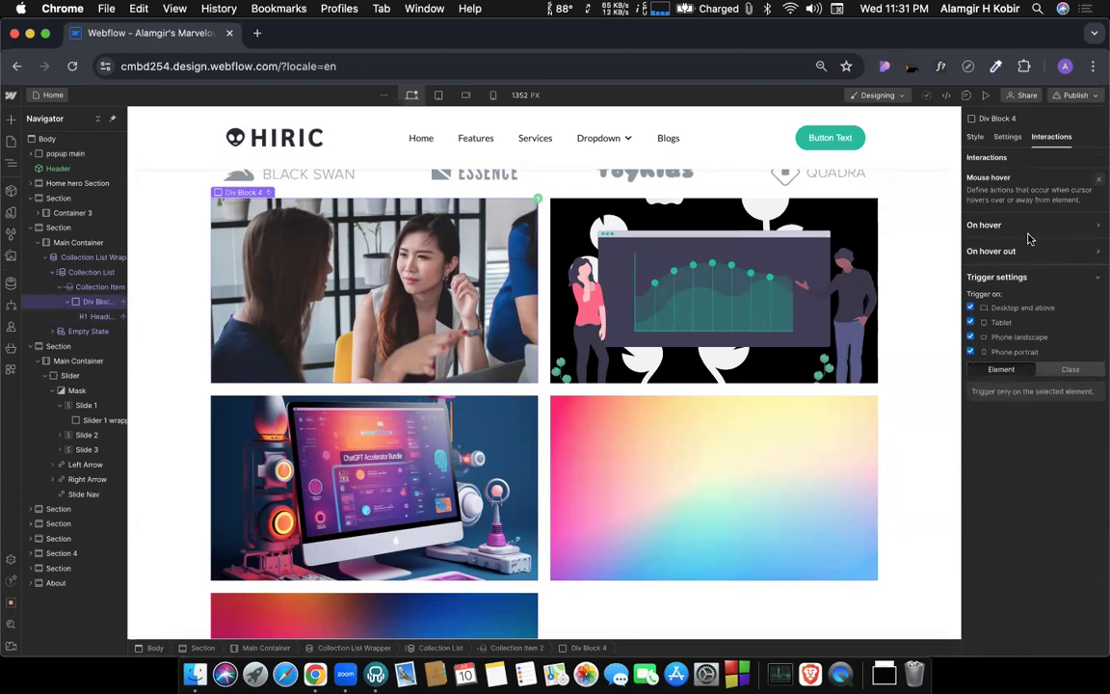
left_click(1030, 238)
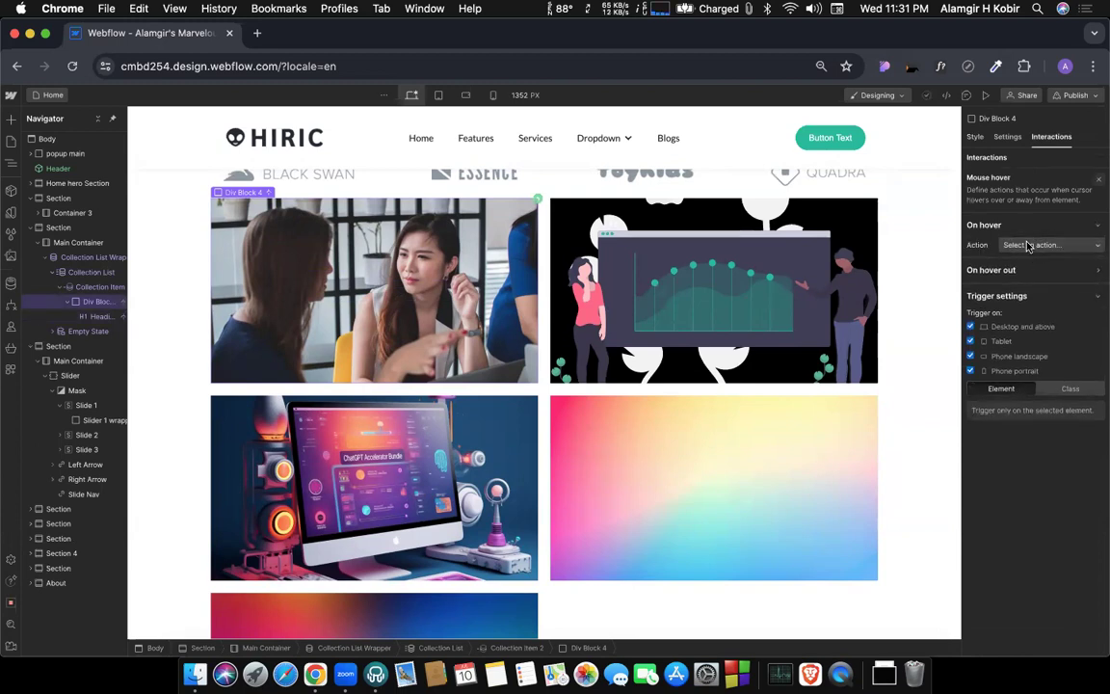
left_click(1033, 244)
left_click(1019, 274)
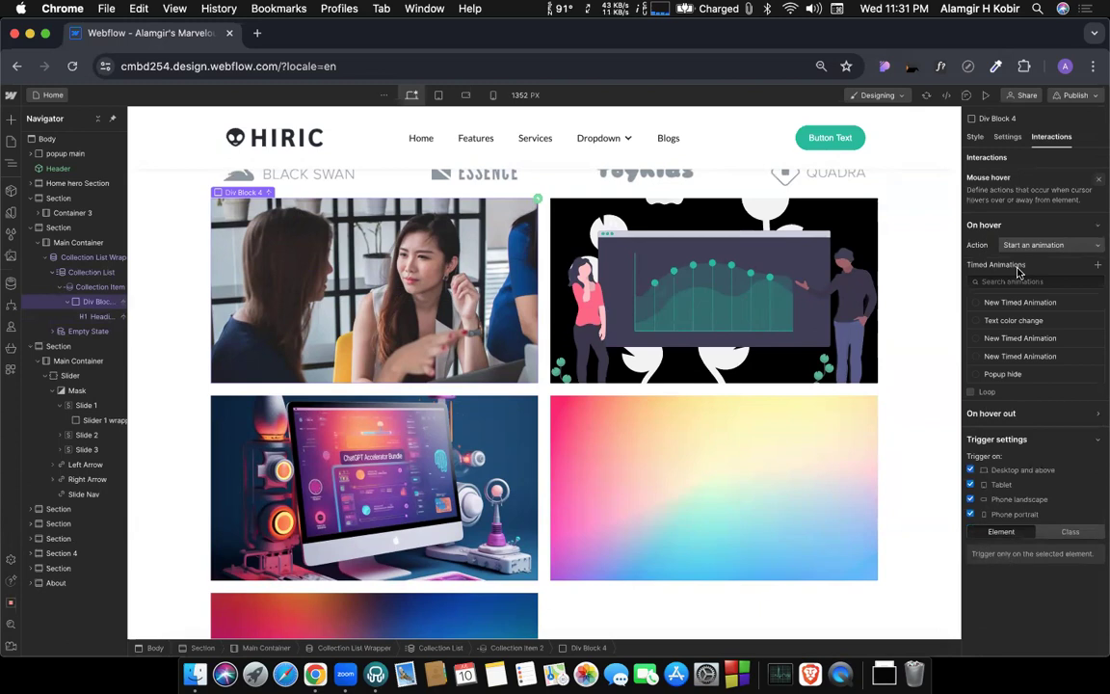
left_click(1097, 266)
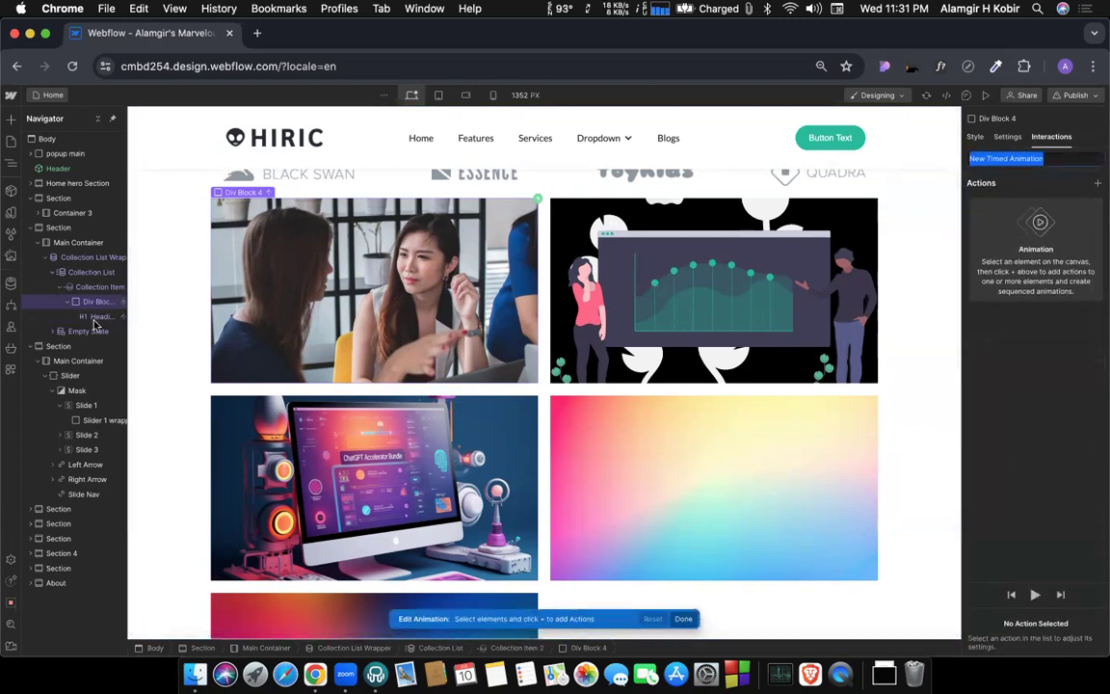
Add a Hide/Show action for Heading 9 with display Block to the hover animation, save it and close the trigger settings.
left_click(76, 316)
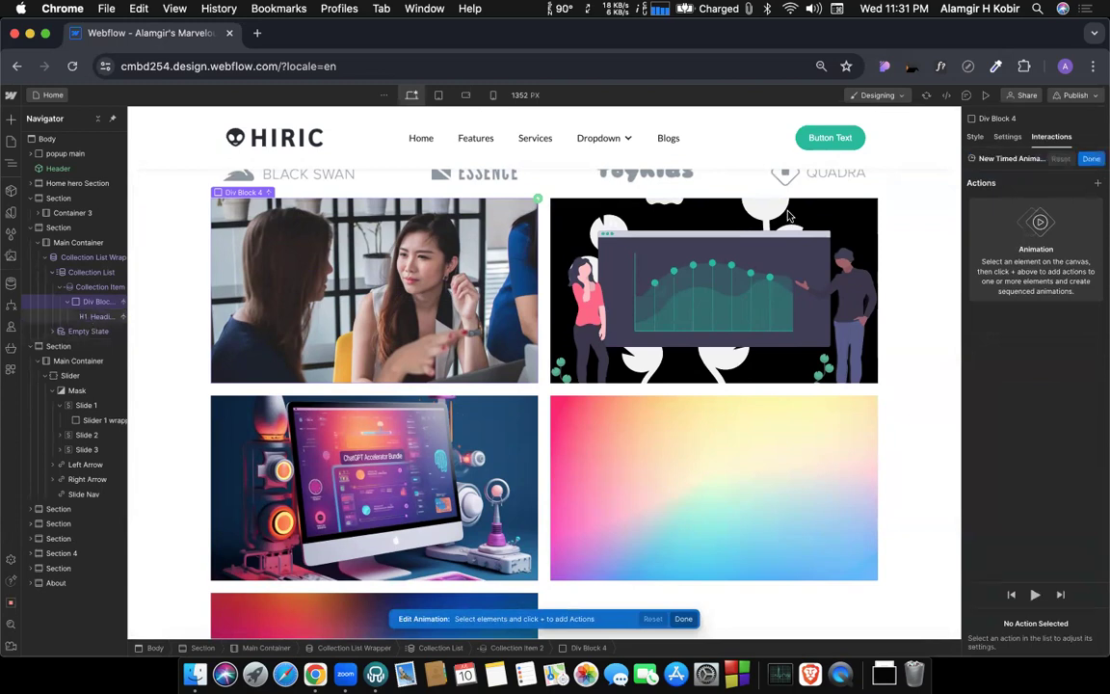
left_click(1098, 182)
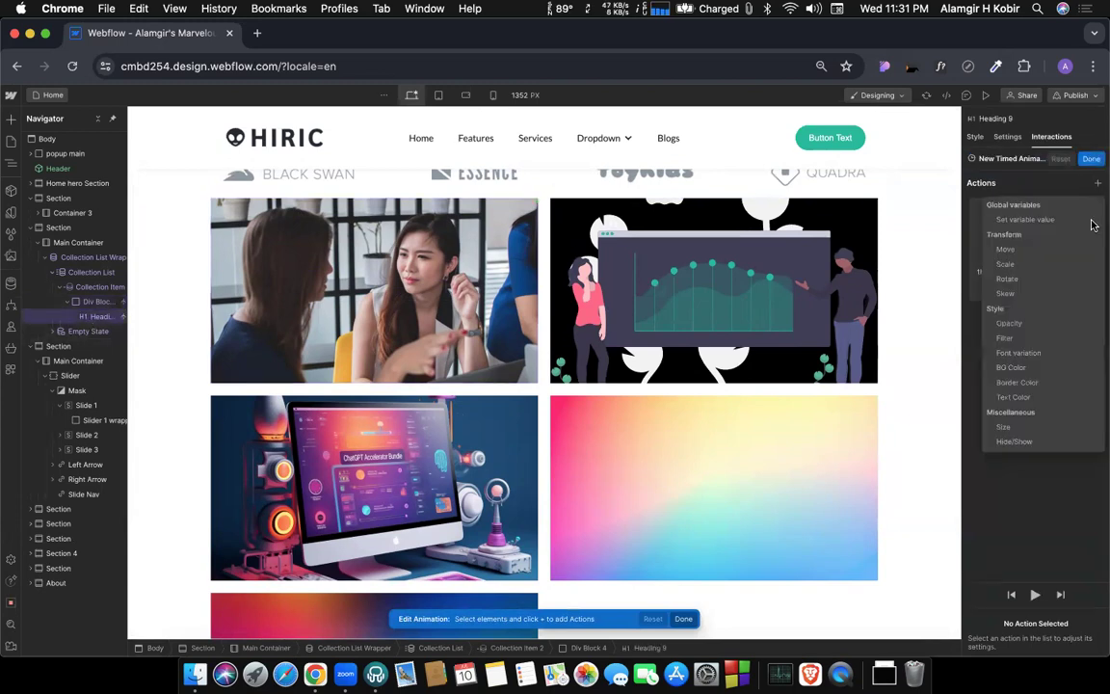
left_click(1019, 443)
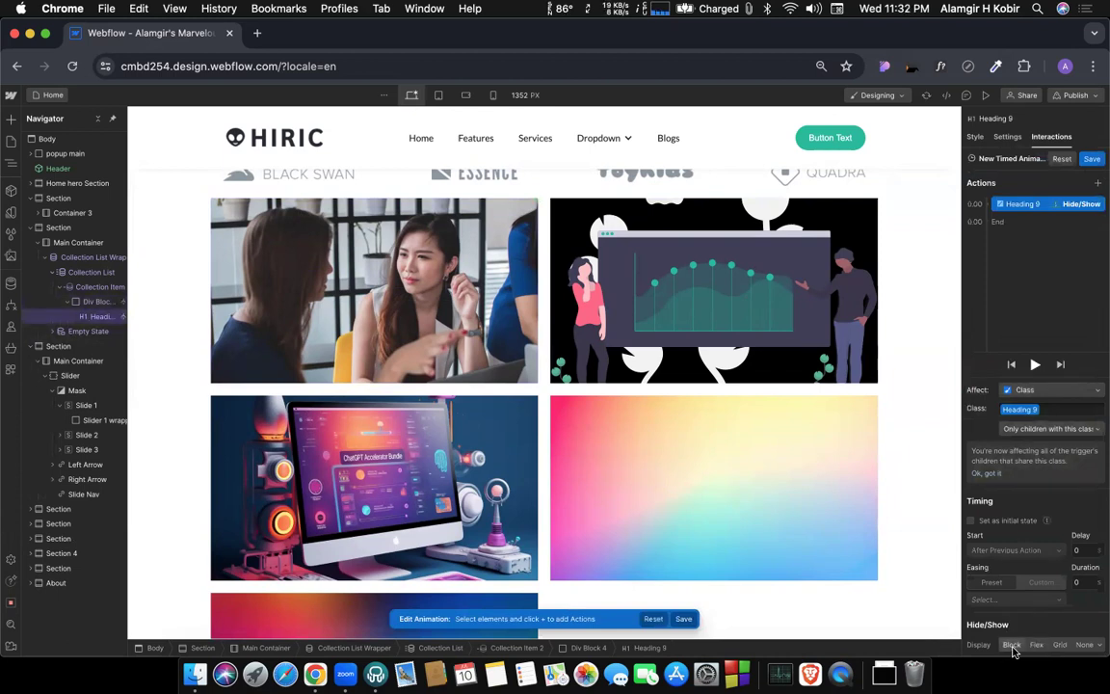
left_click(1012, 644)
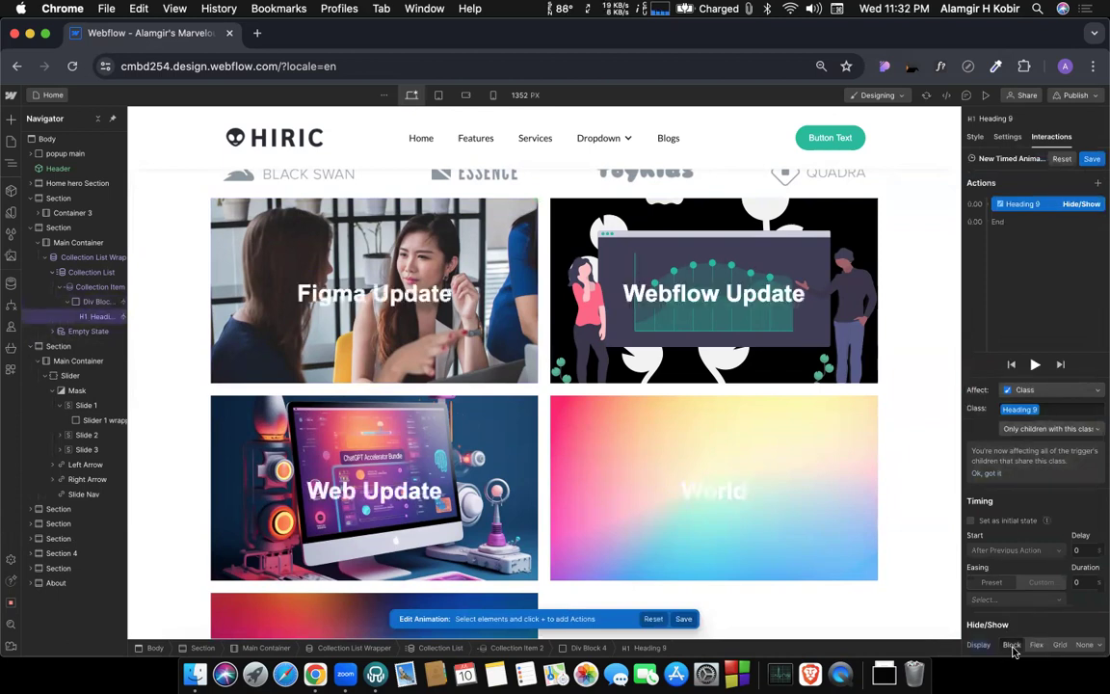
left_click(1092, 160)
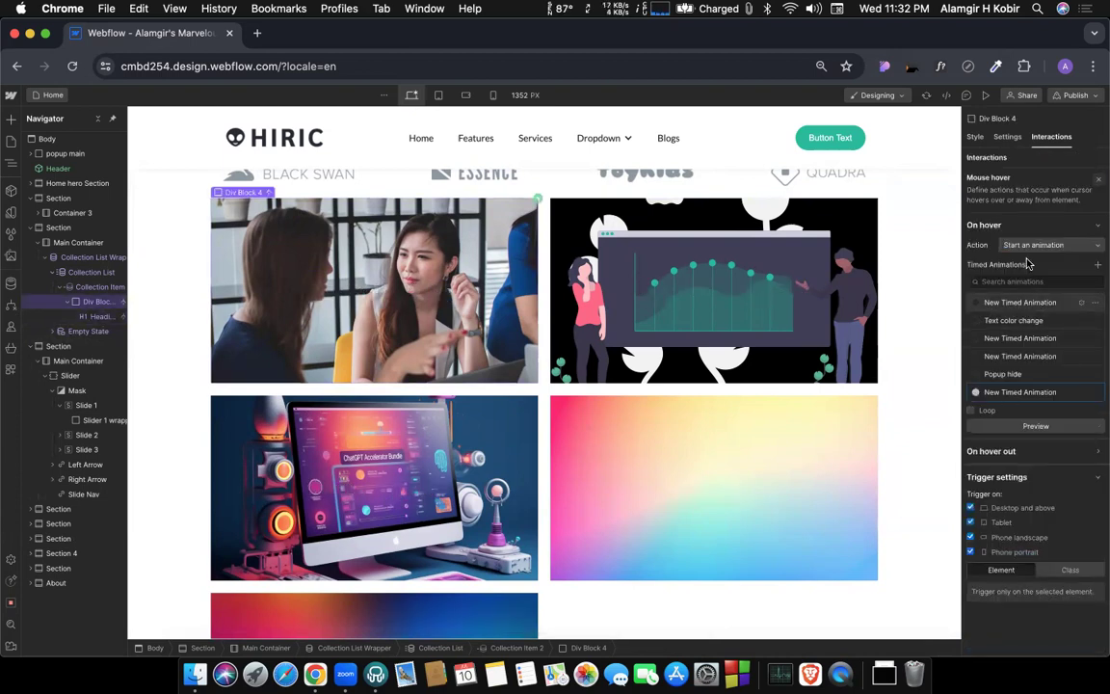
left_click(1097, 183)
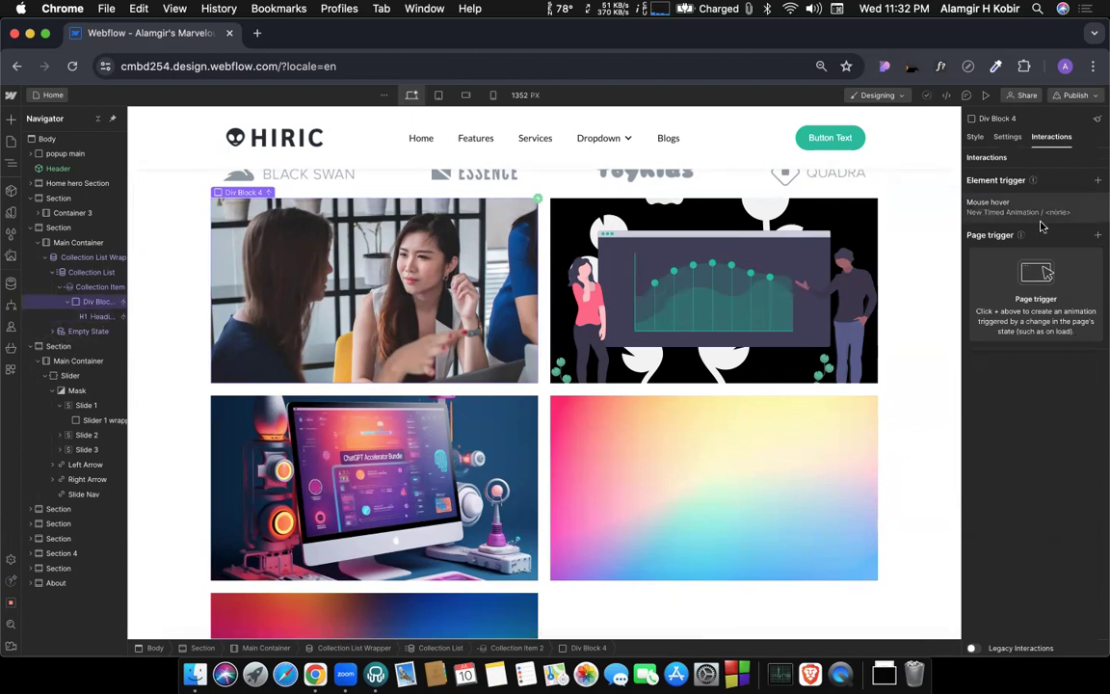
Add a second Mouse hover trigger to Div Block 4 with a new timed animation that sets its opacity to 100%.
left_click(1096, 181)
left_click(1002, 220)
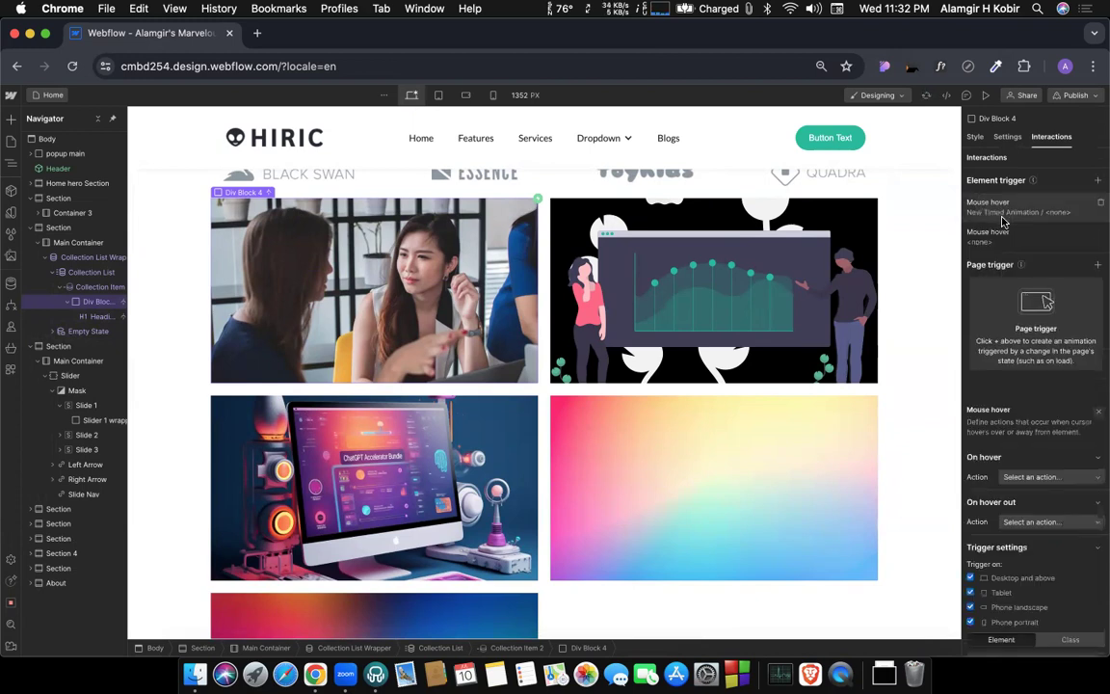
left_click(1039, 247)
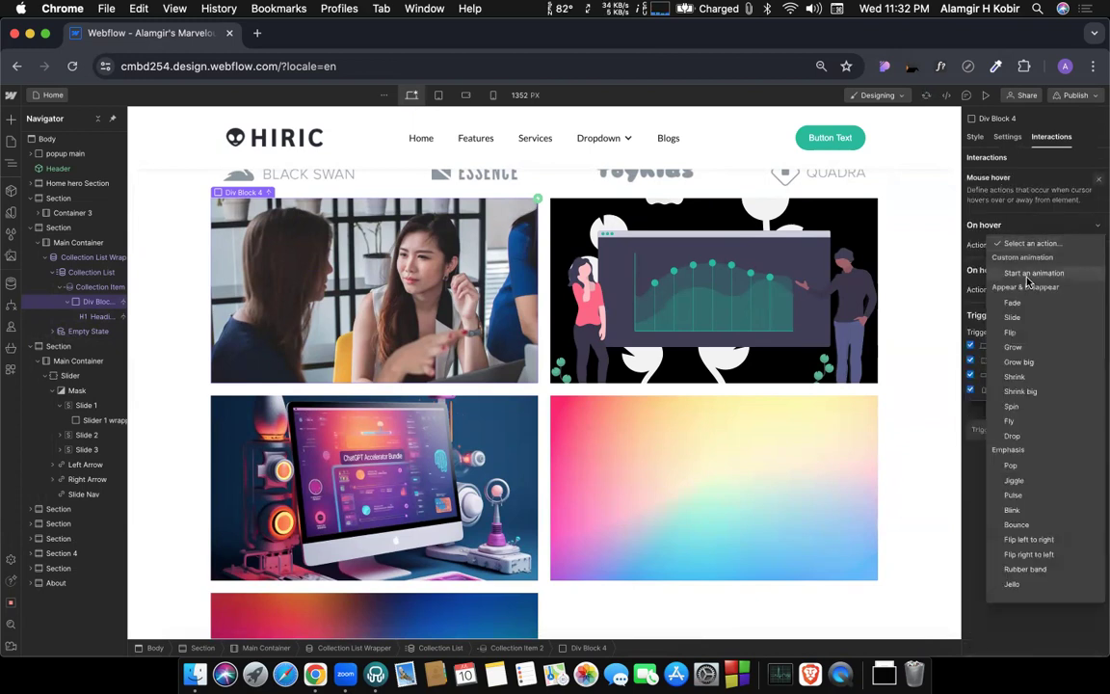
left_click(1027, 273)
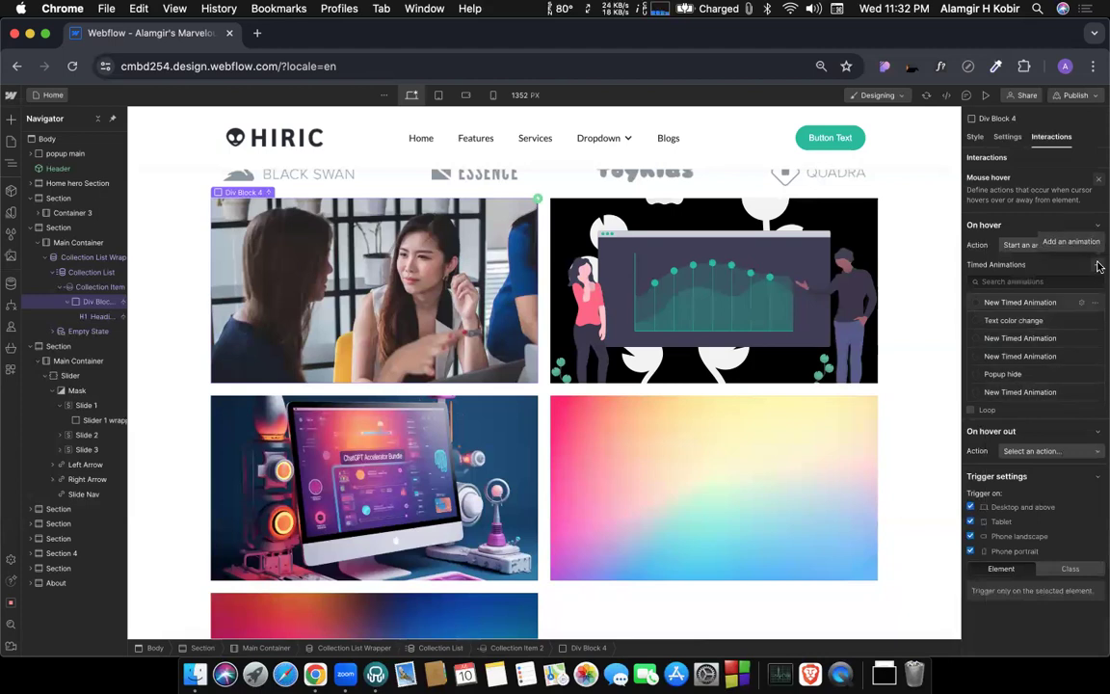
left_click(1098, 266)
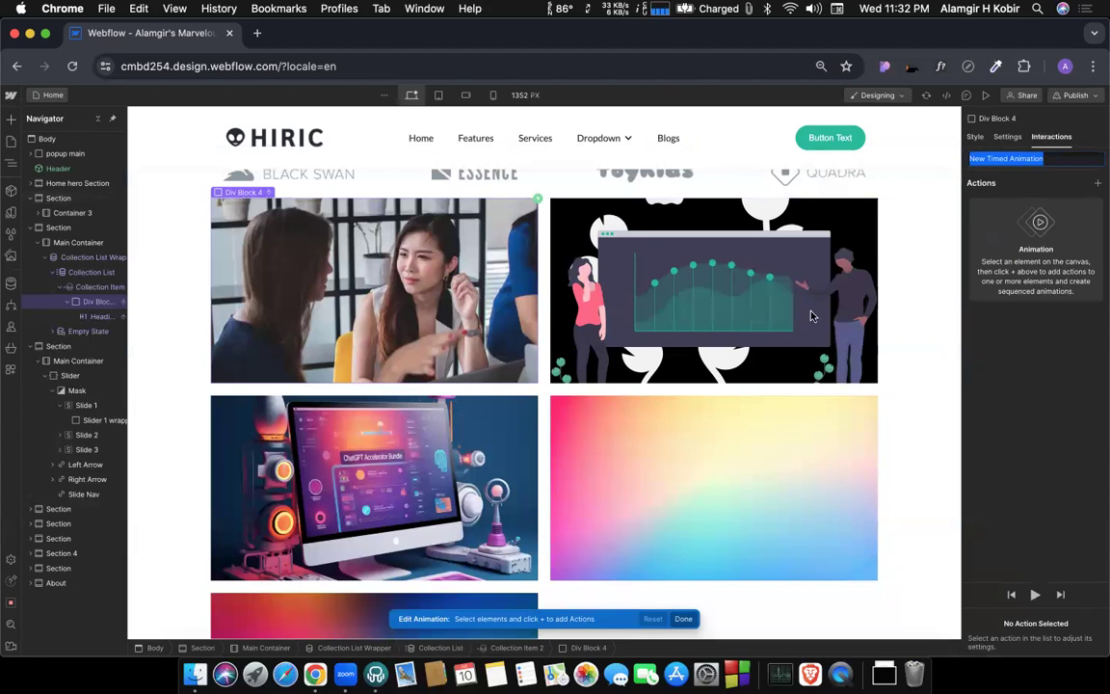
left_click(1098, 183)
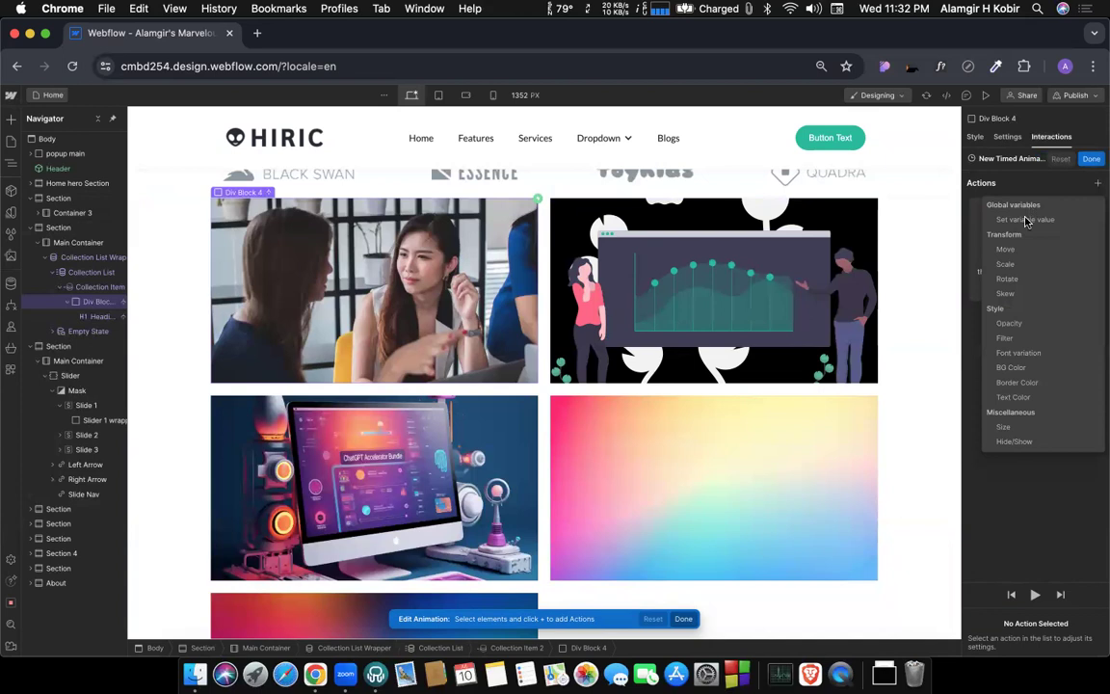
left_click(1010, 326)
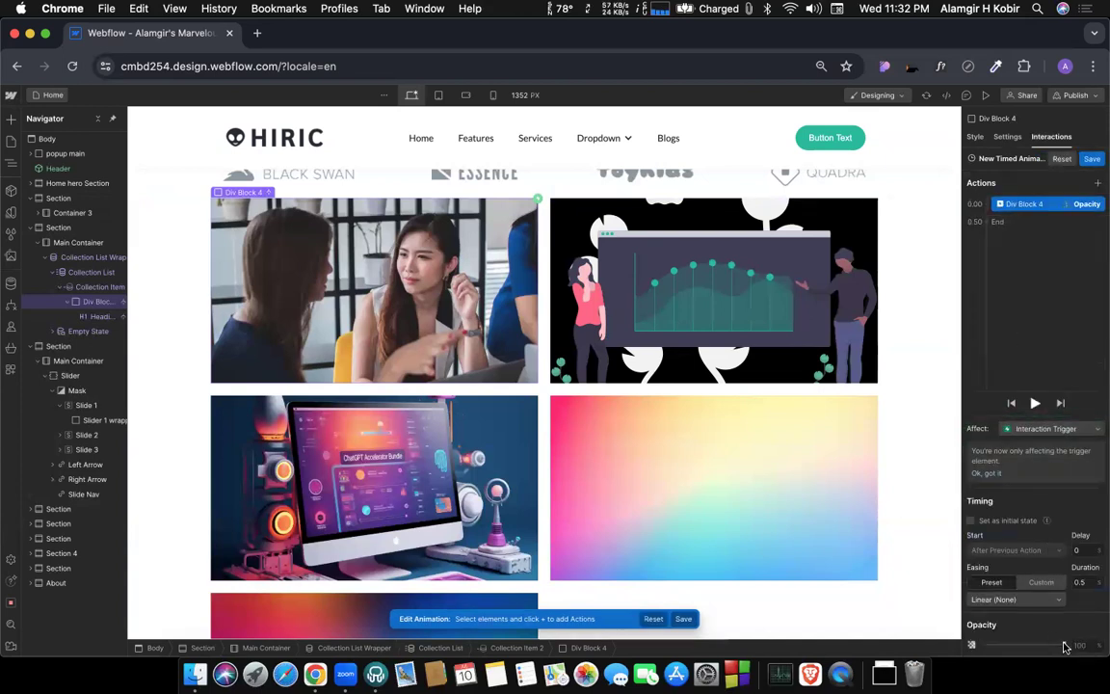
mouse_move(1063, 643)
left_mouse_down()
mouse_move(1024, 644)
mouse_move(1074, 644)
left_mouse_up()
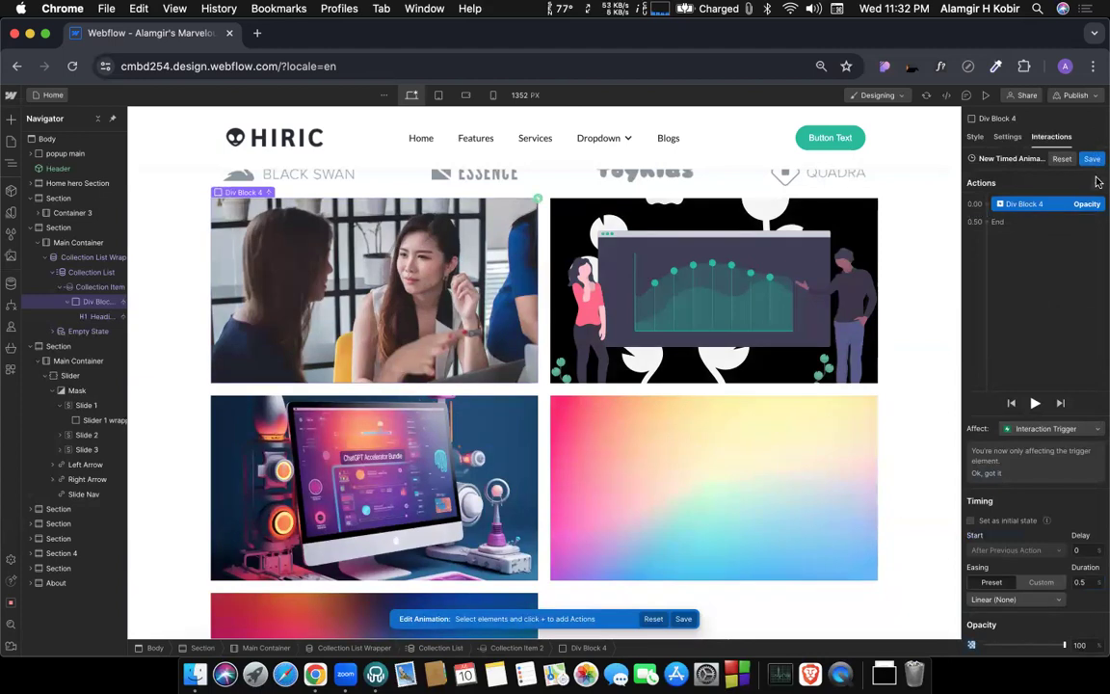
Finish the opacity animation and delete the first Mouse hover trigger from Div Block 4.
left_click(1049, 141)
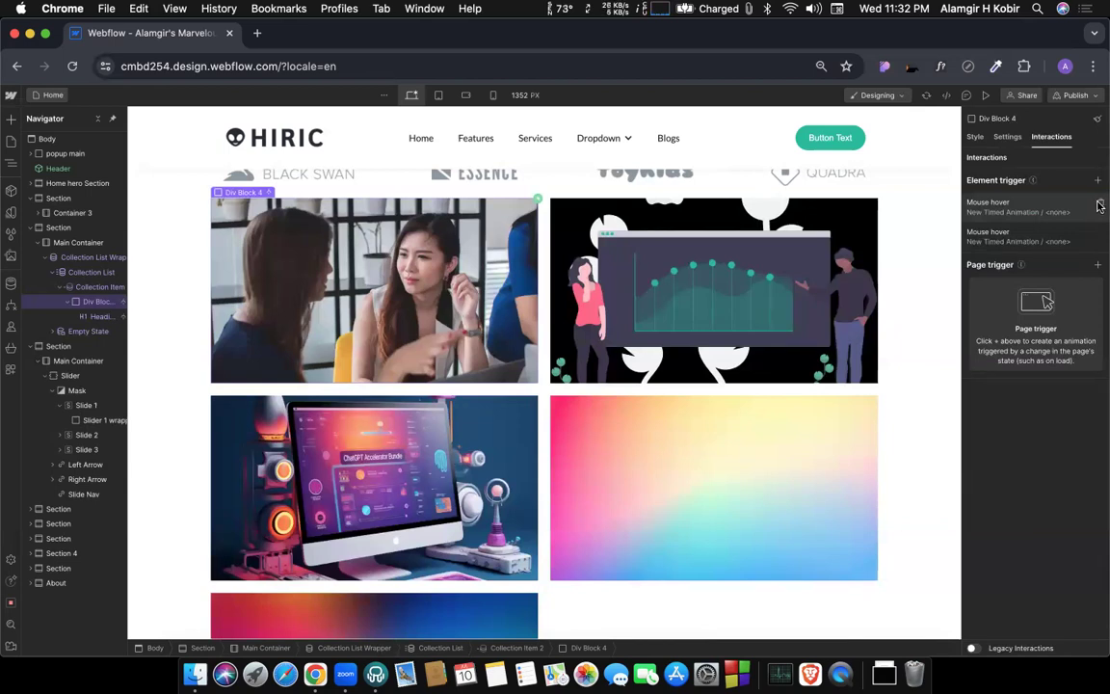
left_click(1099, 205)
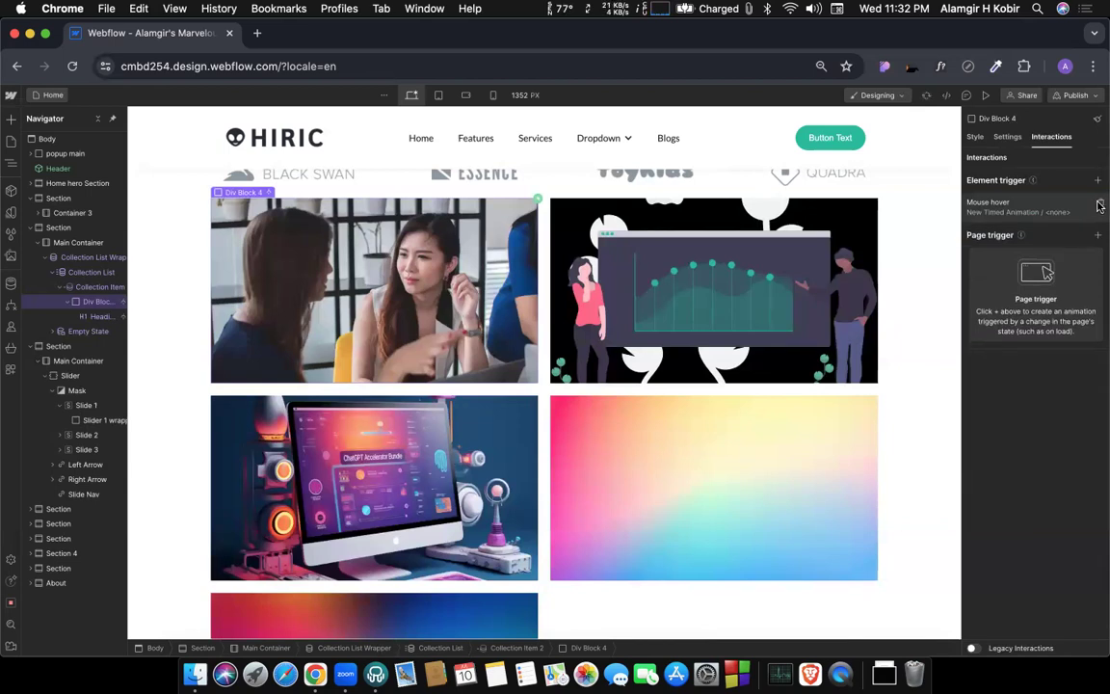
Insert a new div block inside Div Block 4, place it before the heading and show its style settings.
left_click(94, 315)
left_click(101, 302)
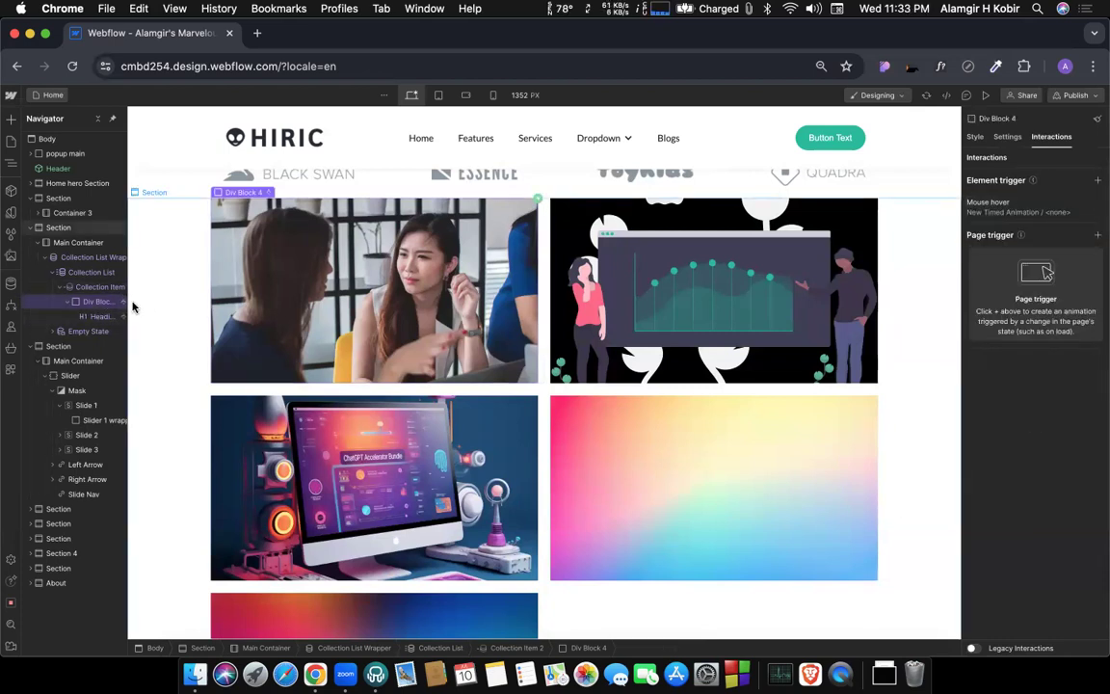
key("super+e")
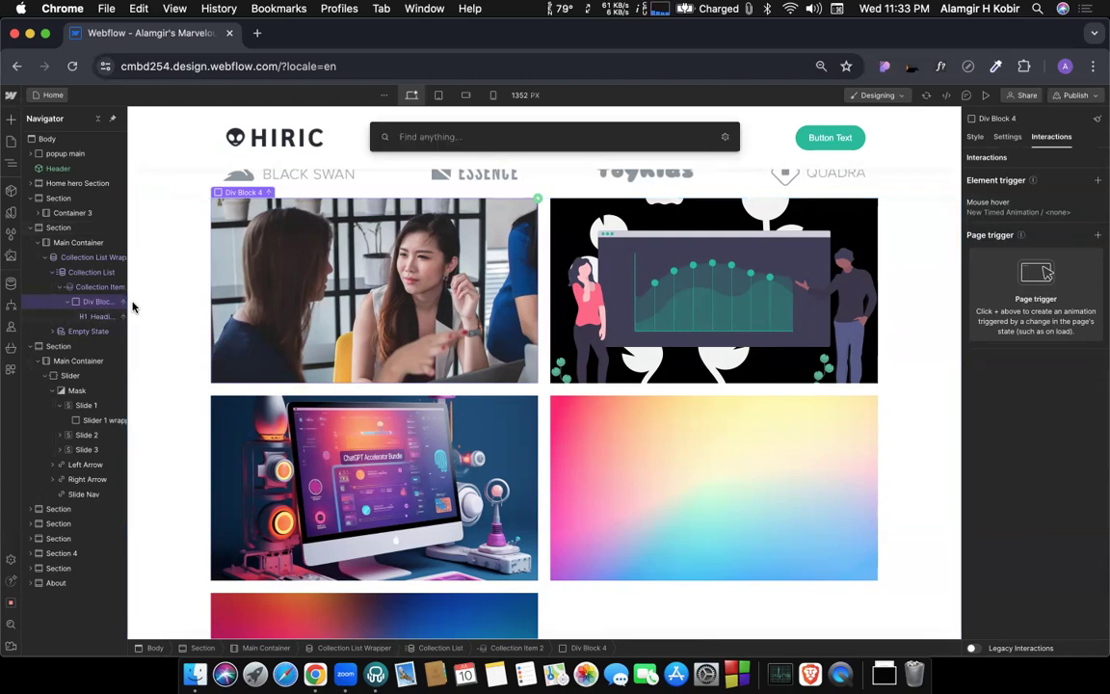
type("div")
key("Return")
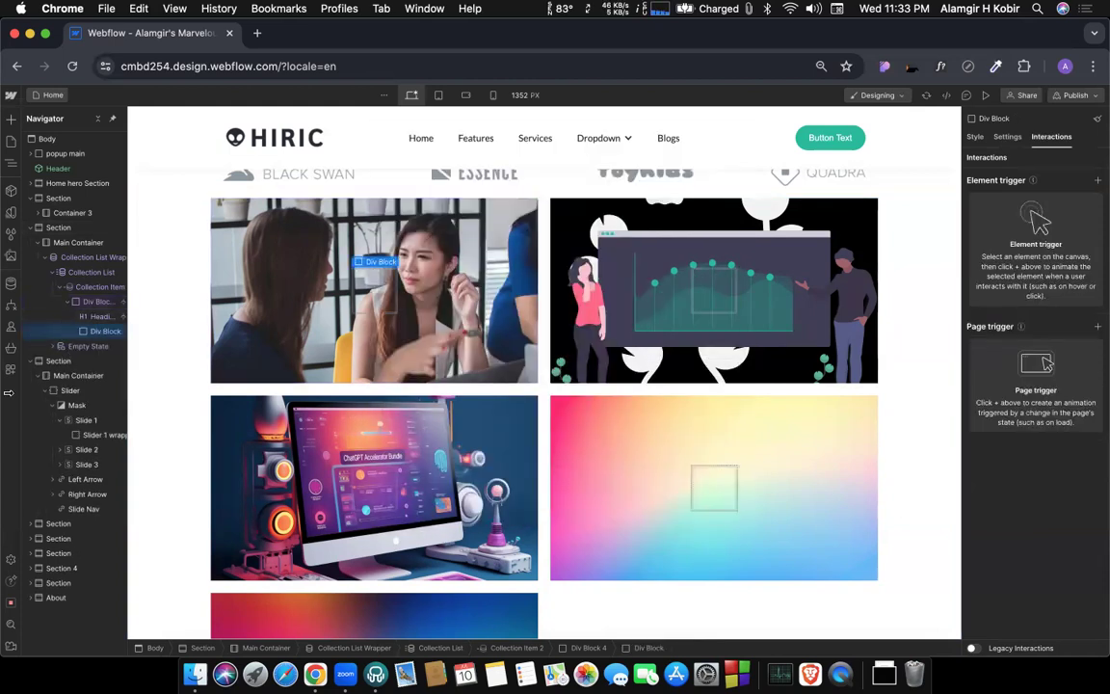
left_click_drag(95, 331, 95, 317)
left_click(96, 317)
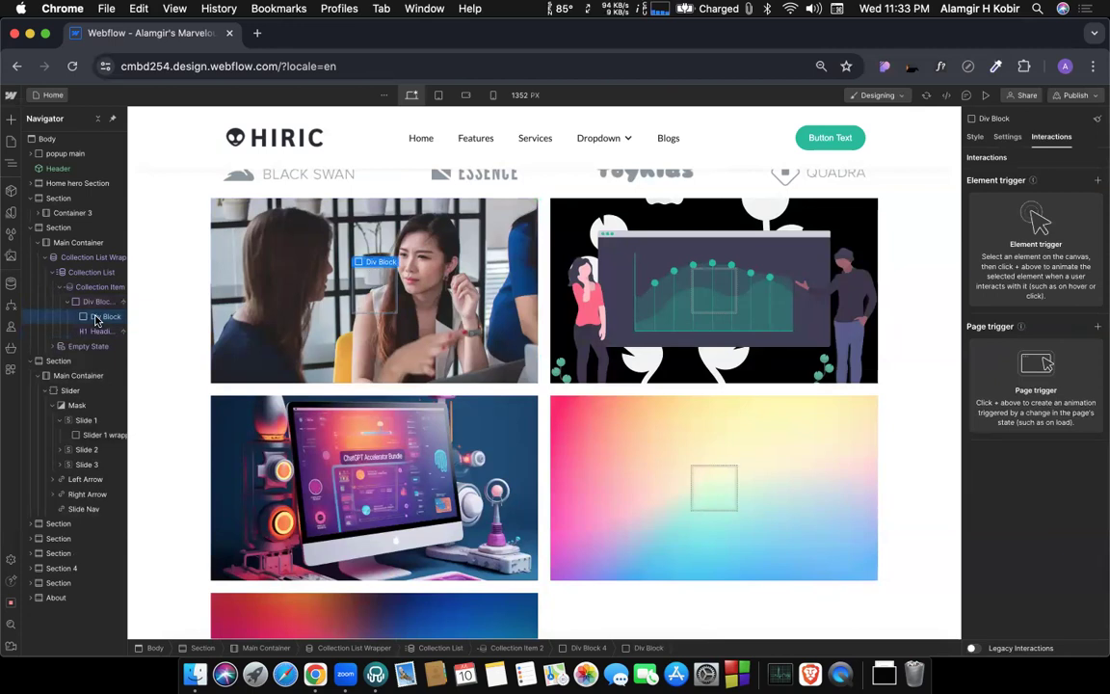
key("s")
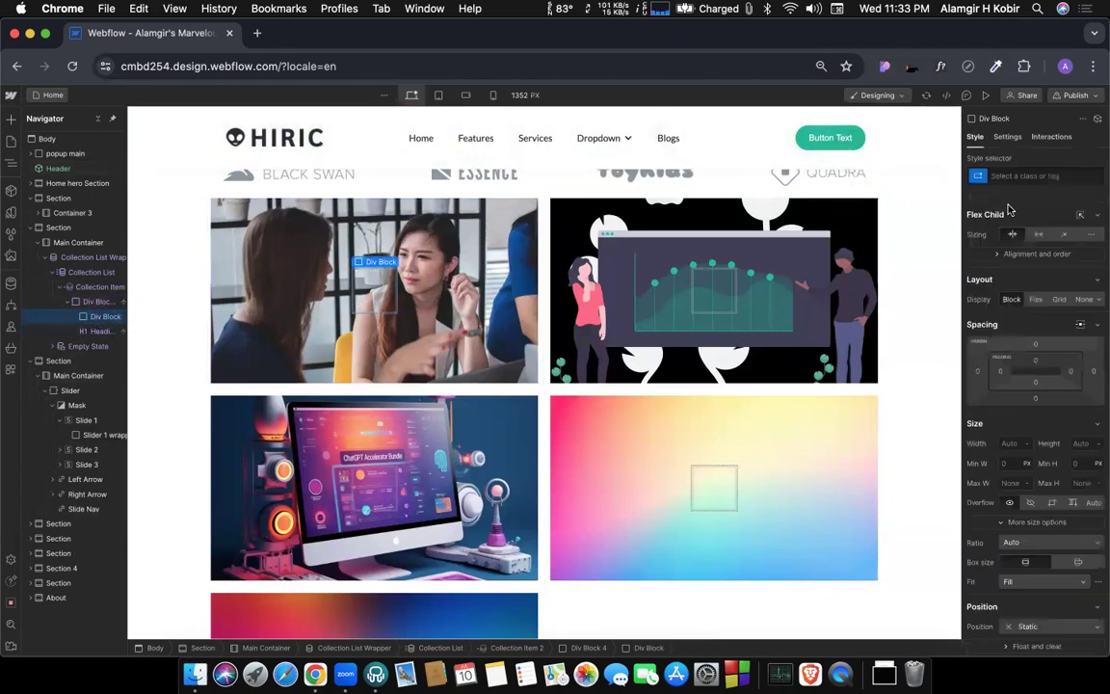
Create the class "pch over" and apply it to the new div block.
left_click(1017, 177)
type("c")
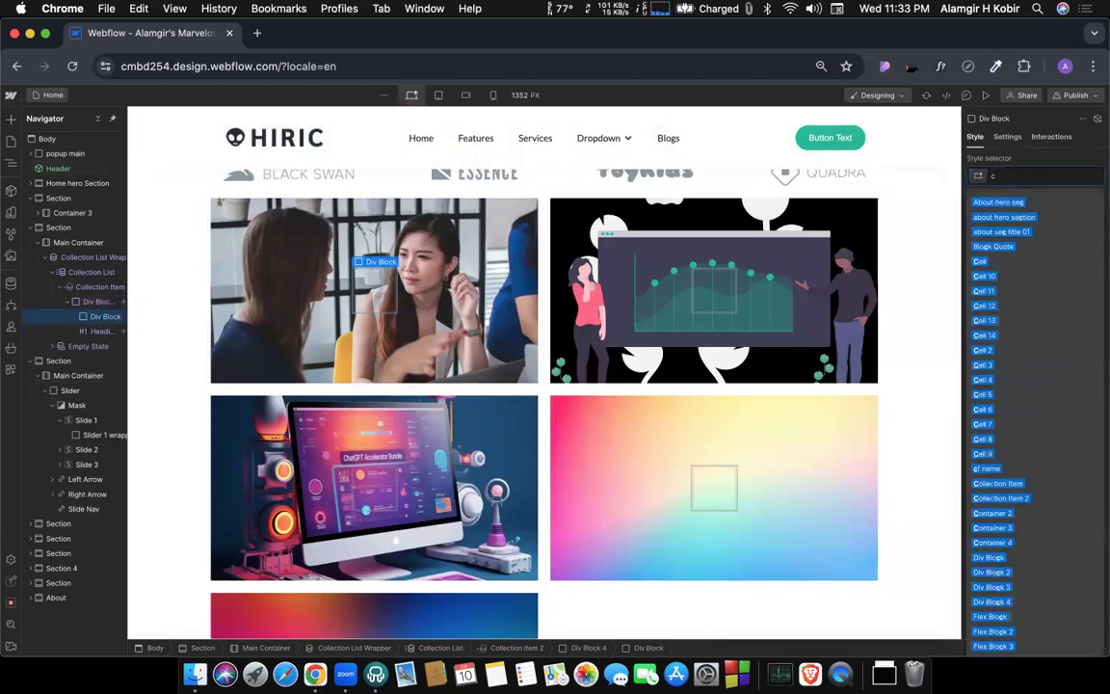
type("p")
key("BackSpace")
key("BackSpace")
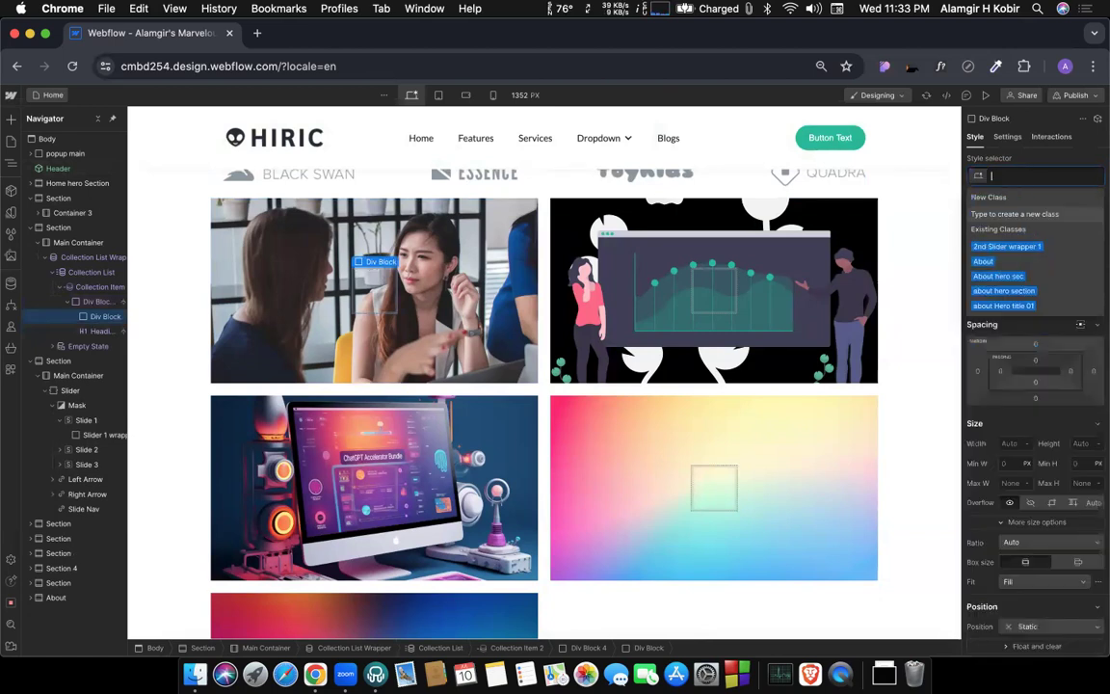
type("pch")
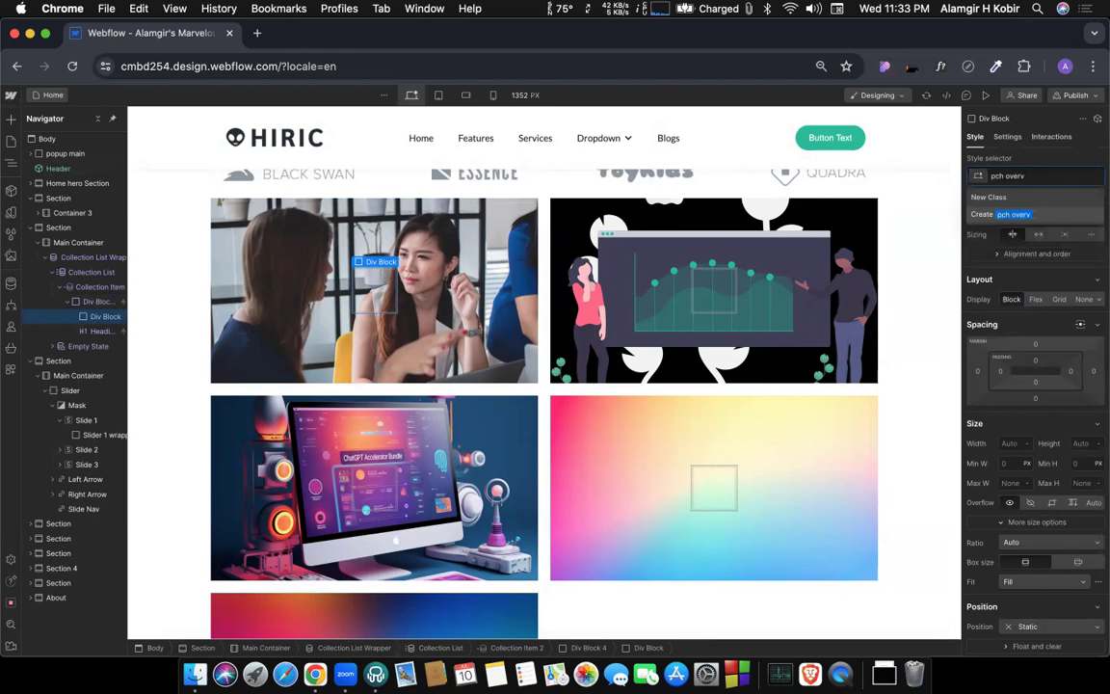
type(" over")
key("Return")
key("Escape")
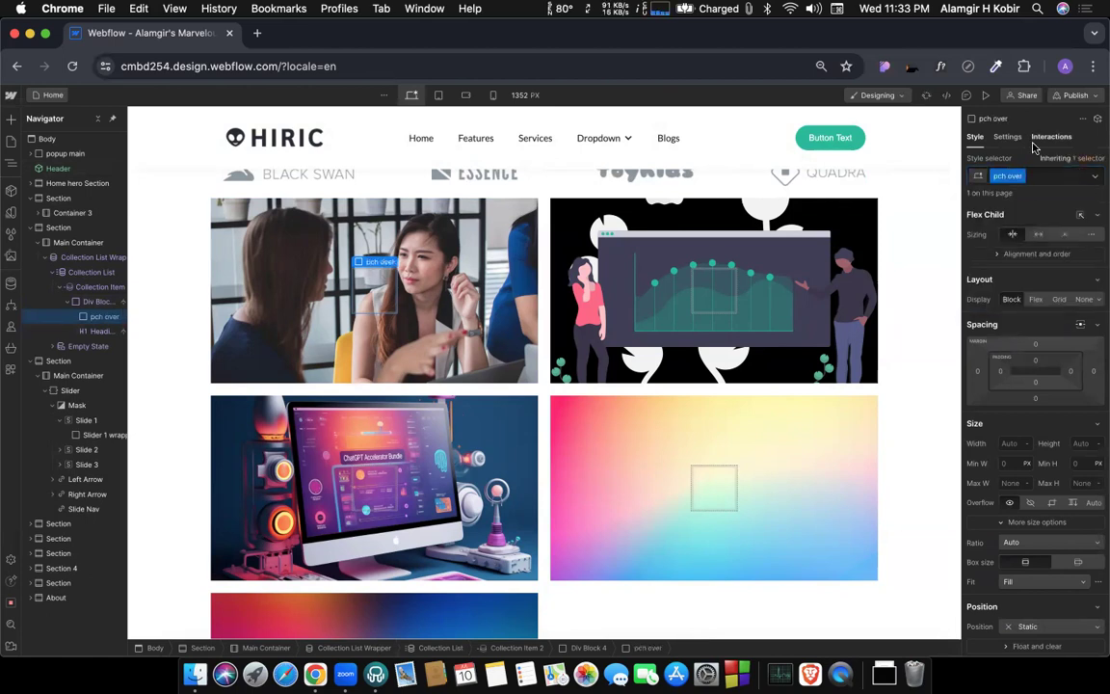
left_click(1047, 137)
left_click(1100, 186)
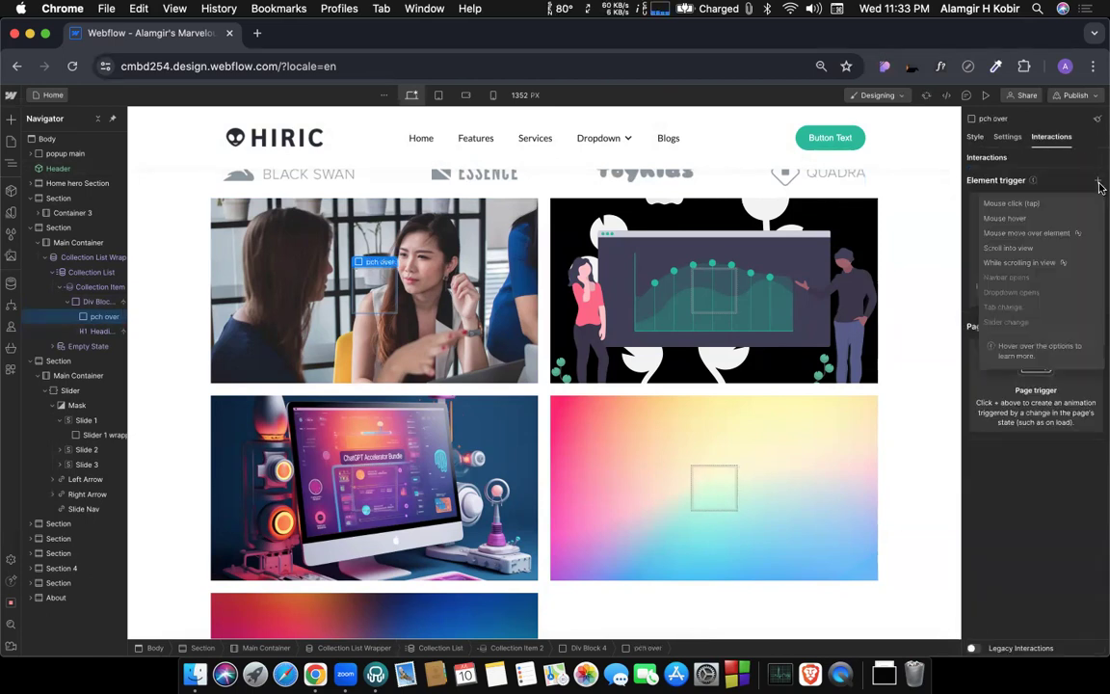
left_click(999, 176)
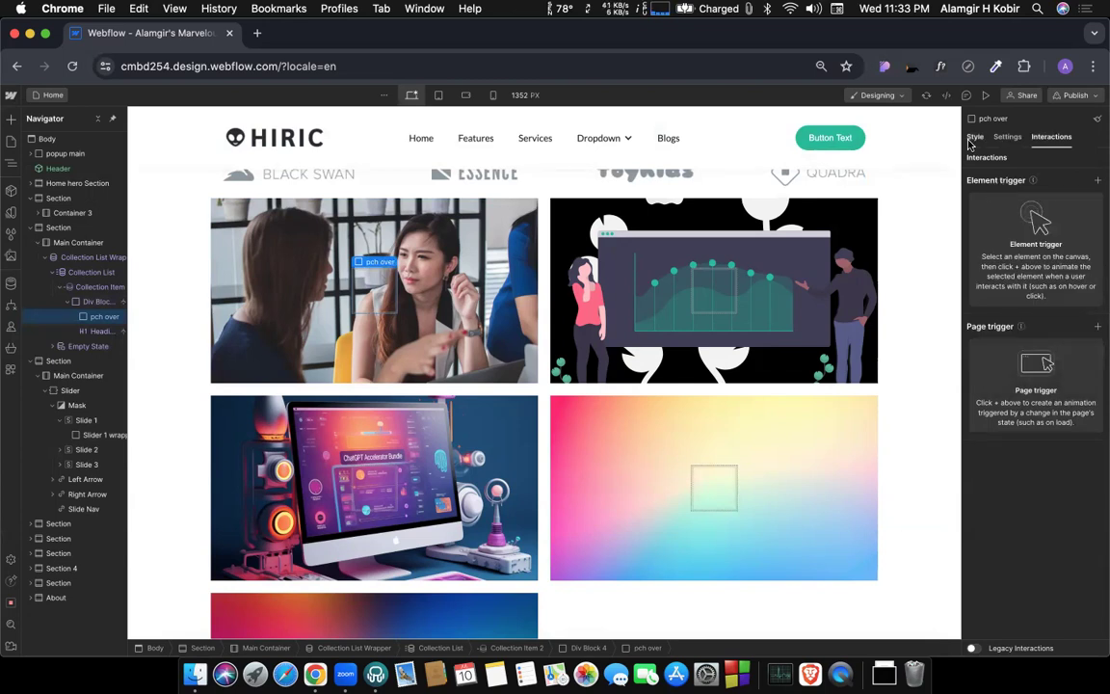
left_click(973, 139)
Give the pch over block a black background colour with 50% alpha.
scroll(1002, 400, "down", 10)
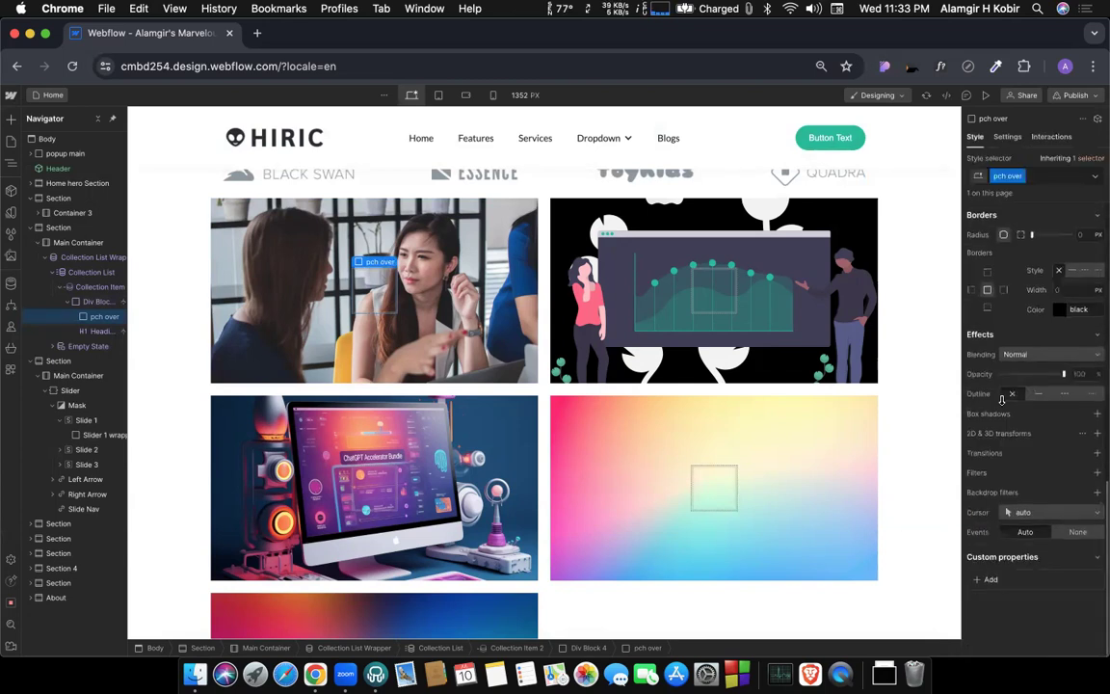
scroll(1031, 308, "up", 3)
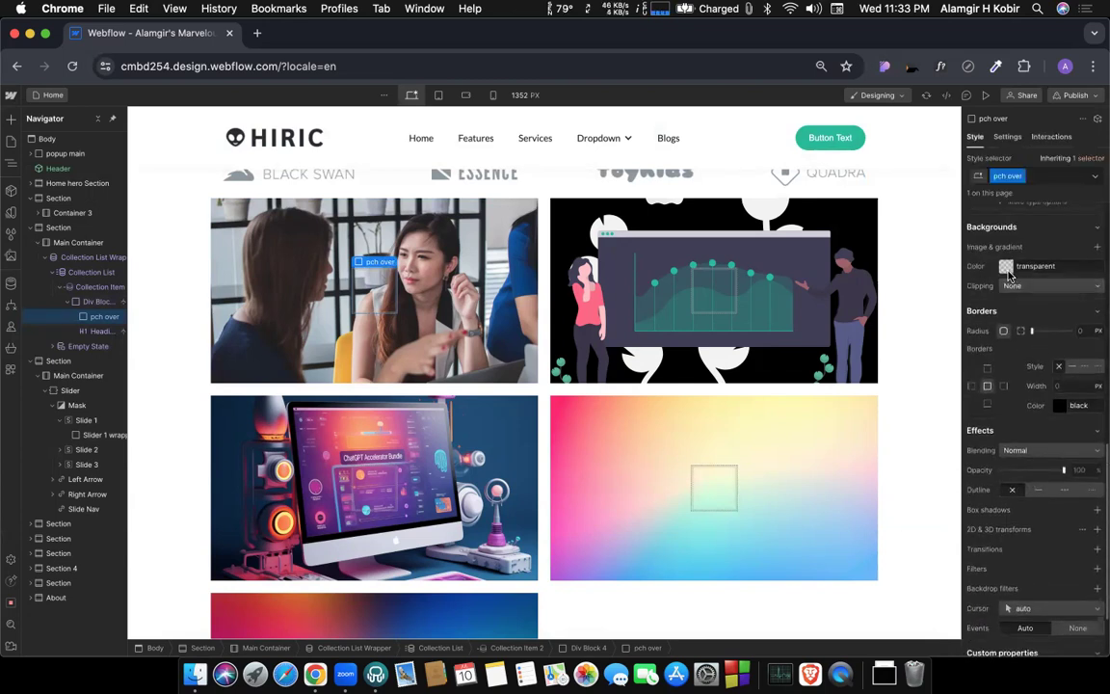
left_click(1006, 266)
left_click(968, 374)
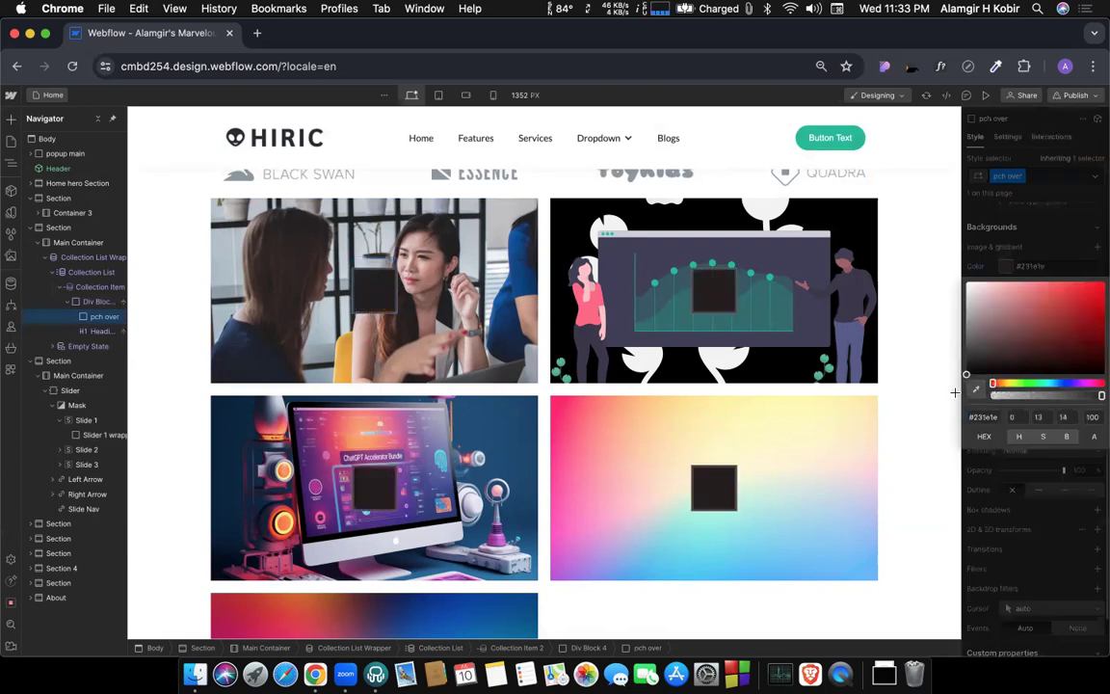
left_click(1034, 396)
mouse_move(1051, 396)
left_mouse_down()
mouse_move(1072, 396)
mouse_move(1052, 396)
left_mouse_up()
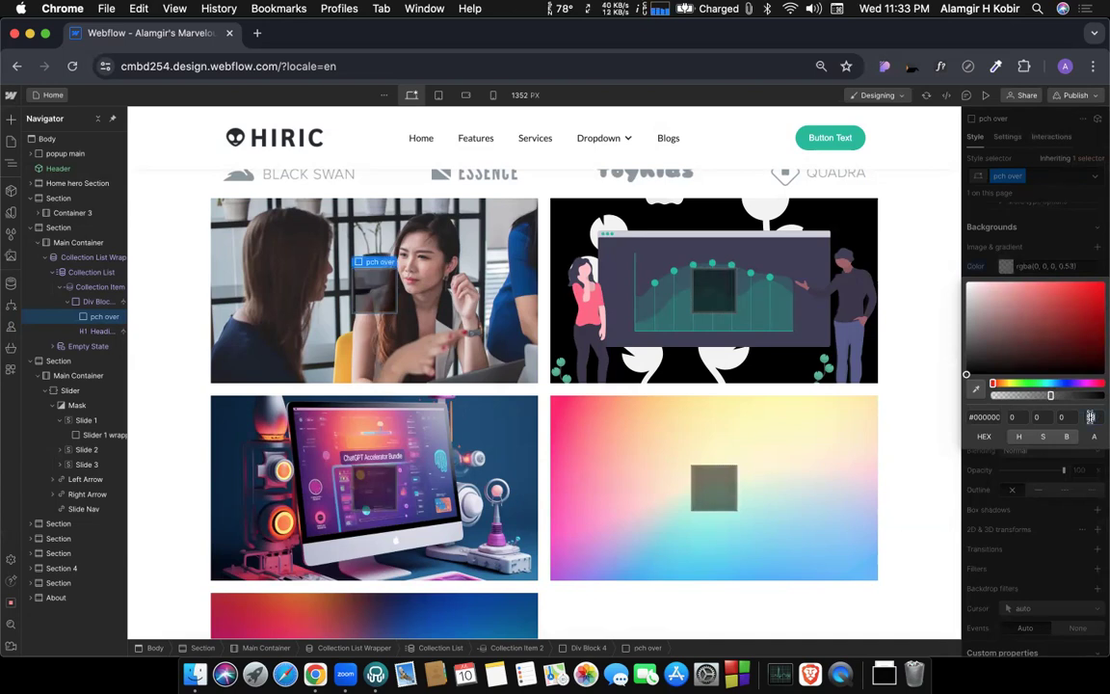
key("Down")
key("Down")
key("Down")
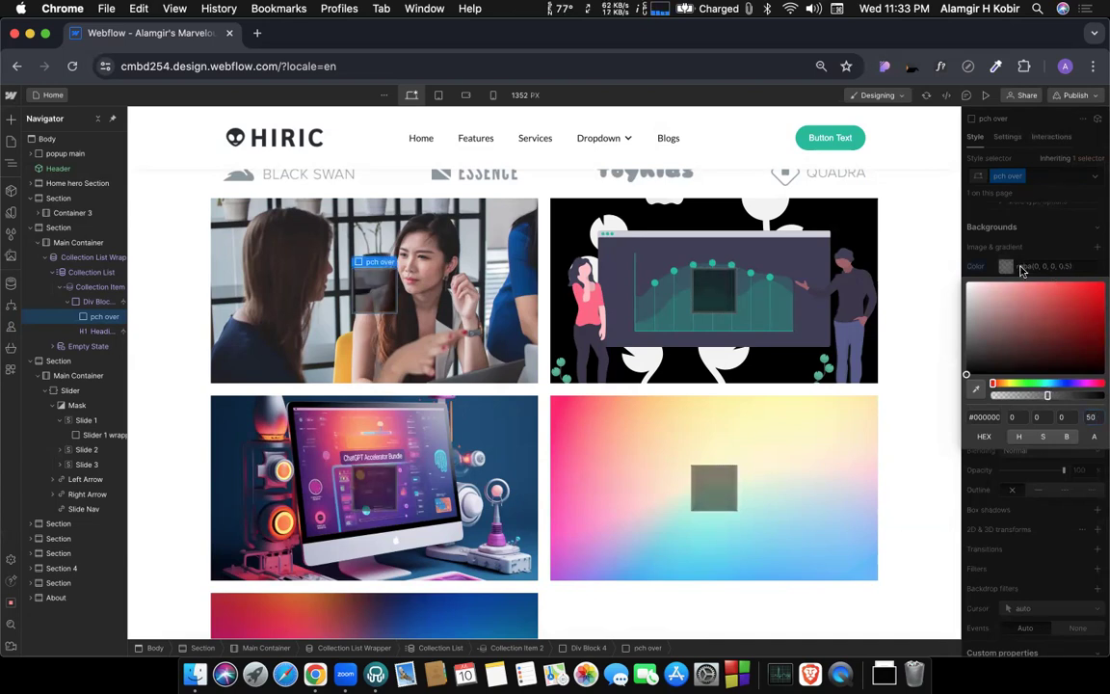
left_click(1020, 263)
Set the pch over block's width and height to 100% each.
scroll(1031, 345, "up", 3)
scroll(1031, 344, "up", 4)
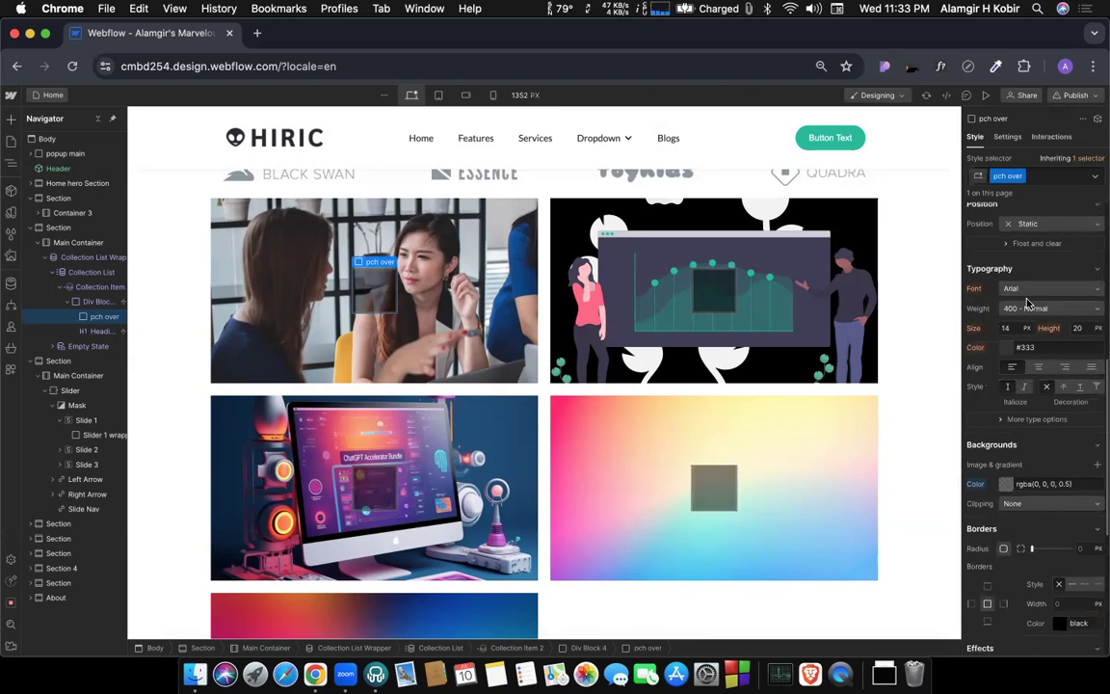
scroll(1027, 303, "up", 3)
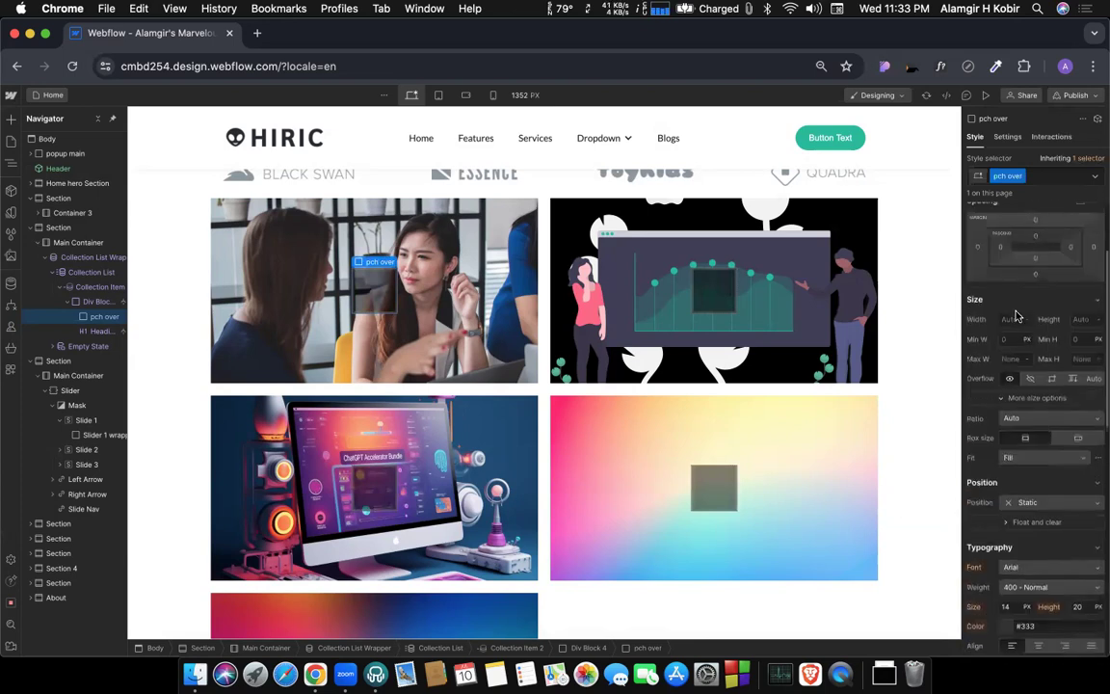
type("100%")
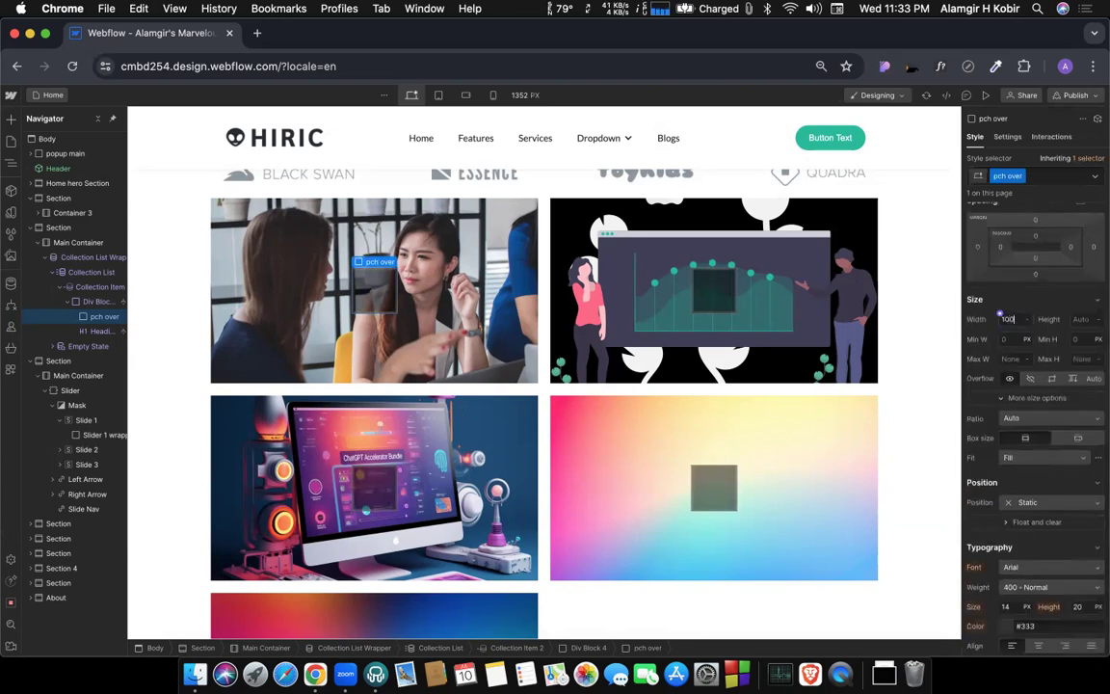
key("Return")
left_click(1082, 320)
type("100")
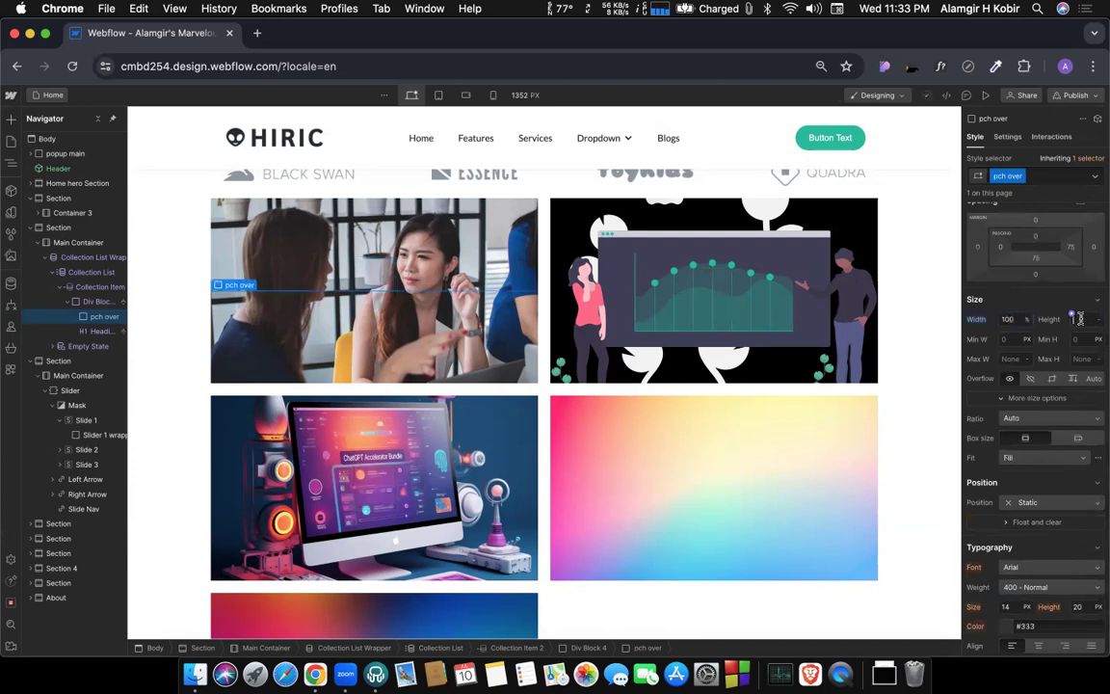
key("Return")
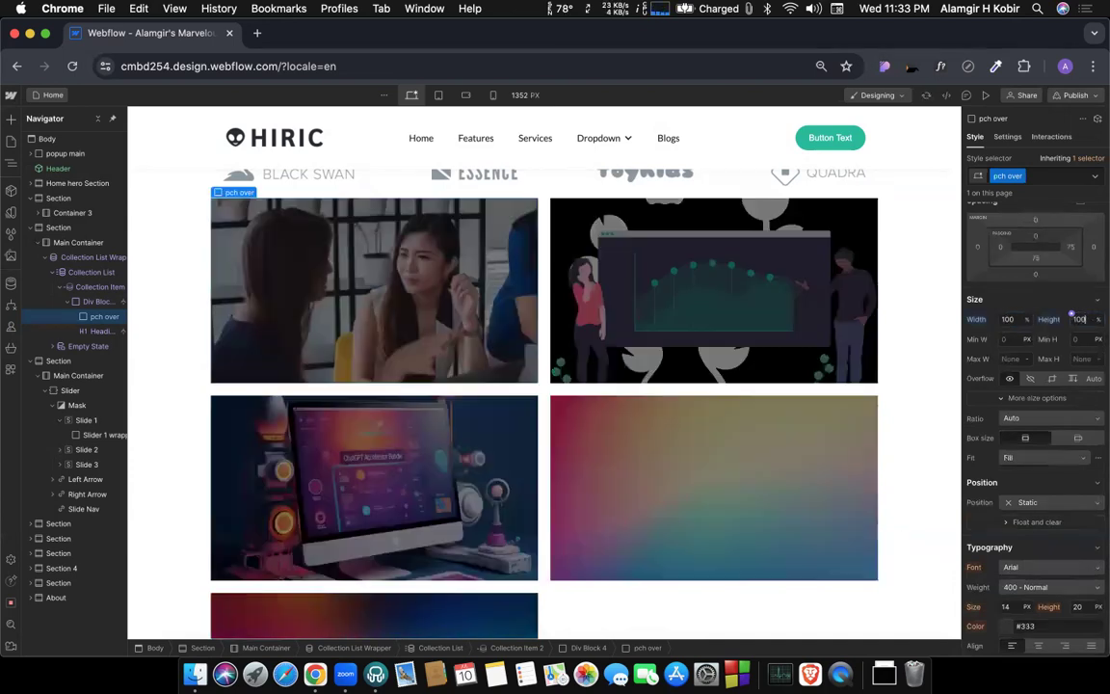
Try setting the display of Heading 9 to Block beside the overlay, and undo the change.
left_click(98, 331)
scroll(1008, 293, "up", 3)
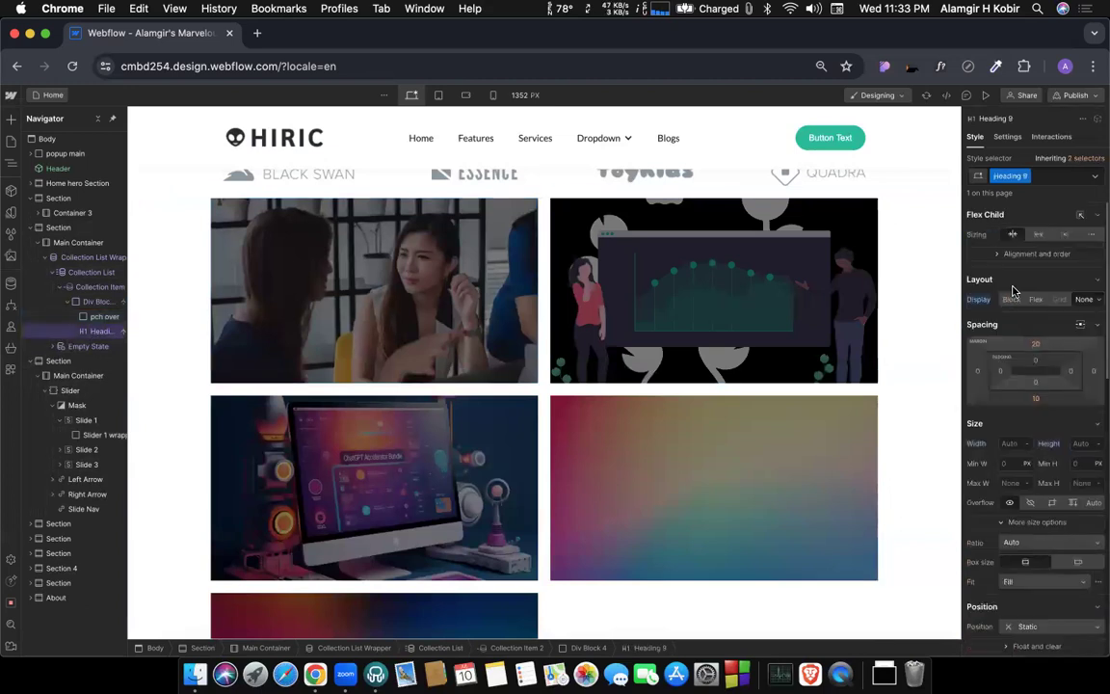
left_click(1011, 300)
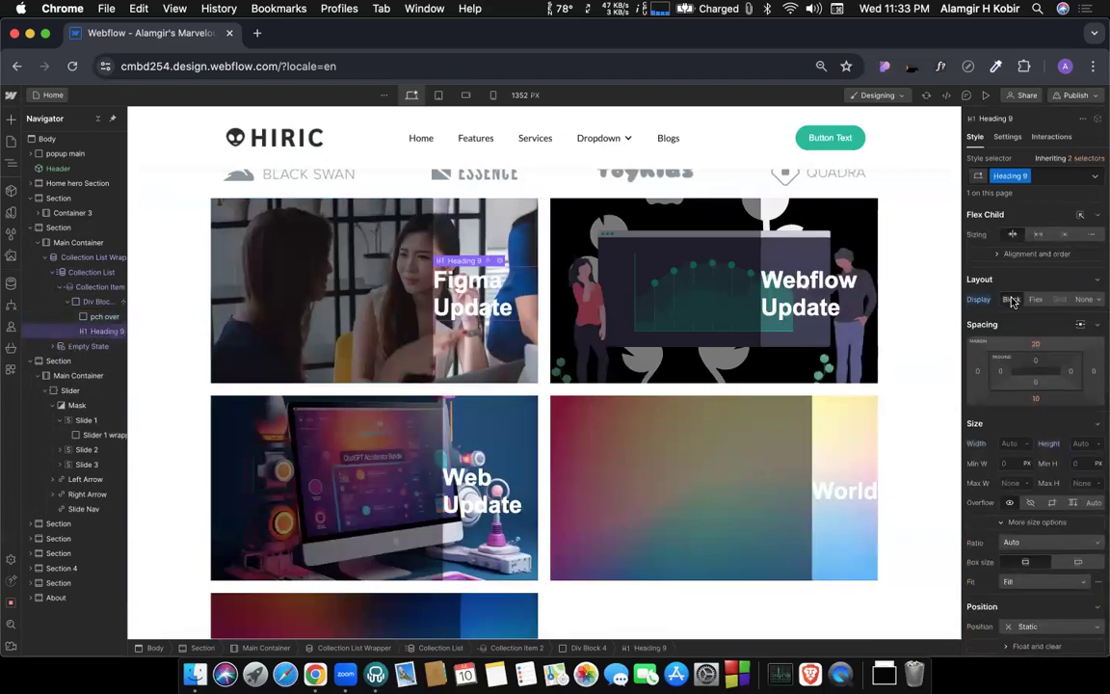
key("super+z")
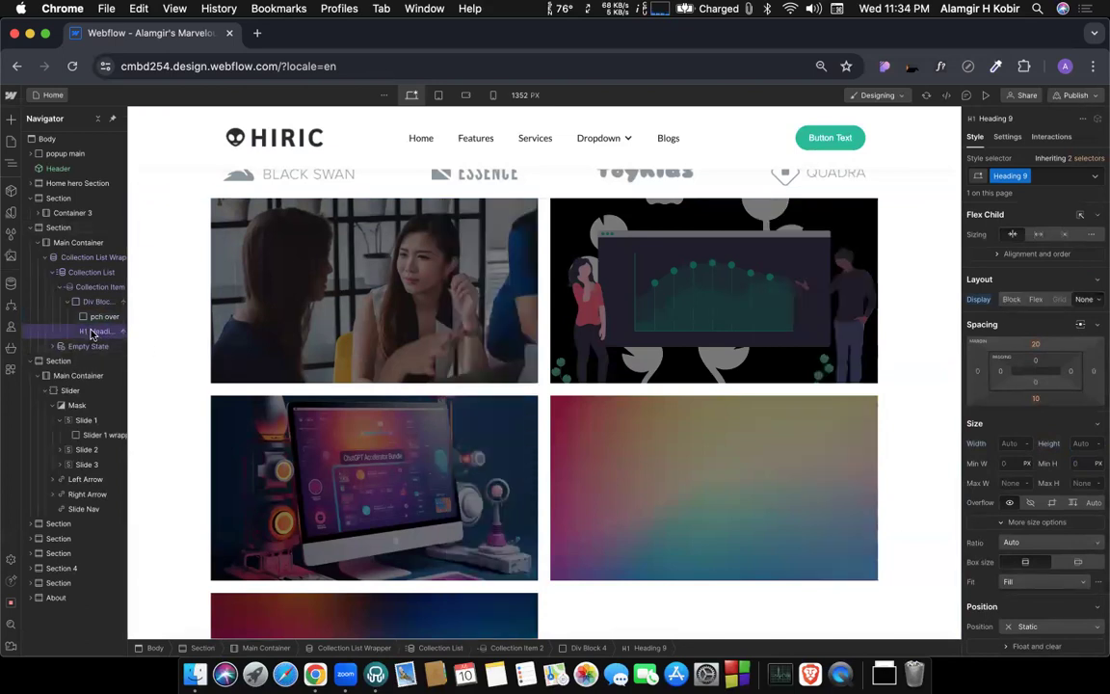
Nest Heading 9 inside the pch over block and set the heading's display to Block.
mouse_move(93, 317)
left_mouse_down()
mouse_move(94, 330)
mouse_move(99, 315)
mouse_move(103, 323)
left_mouse_up()
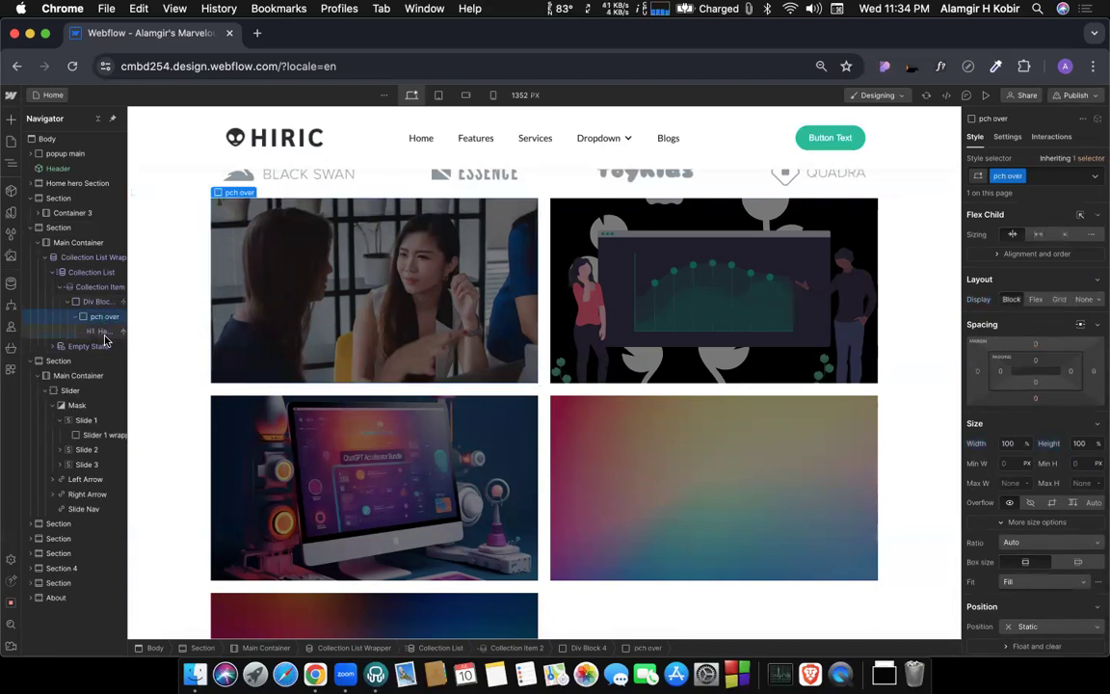
scroll(106, 338, "right", 1)
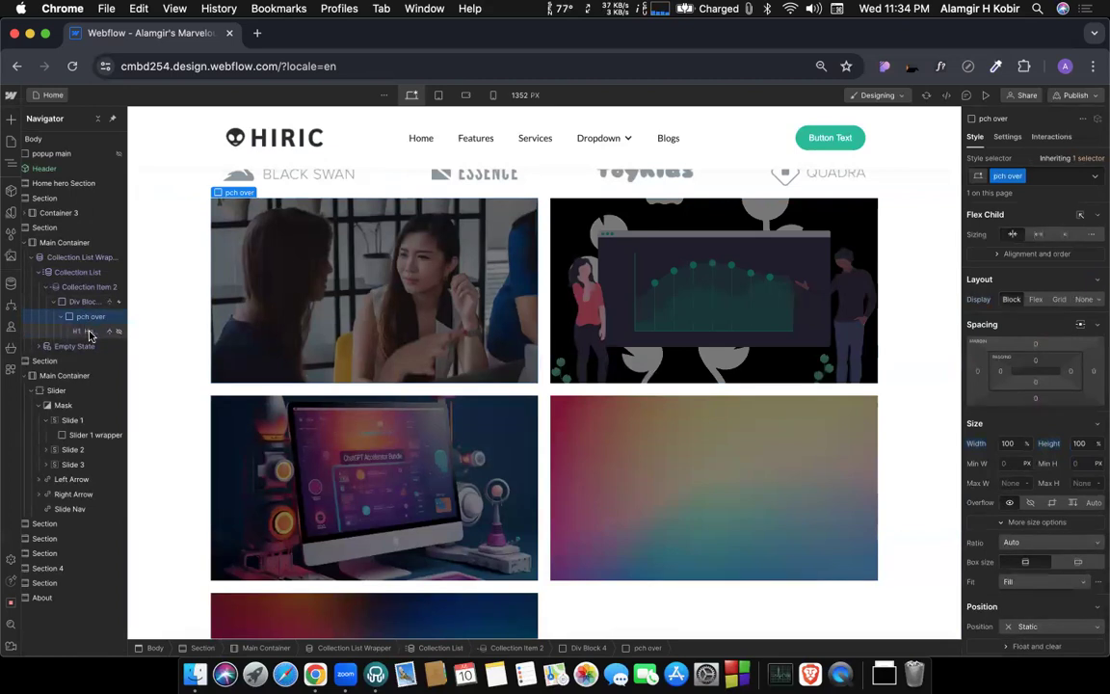
left_click(86, 331)
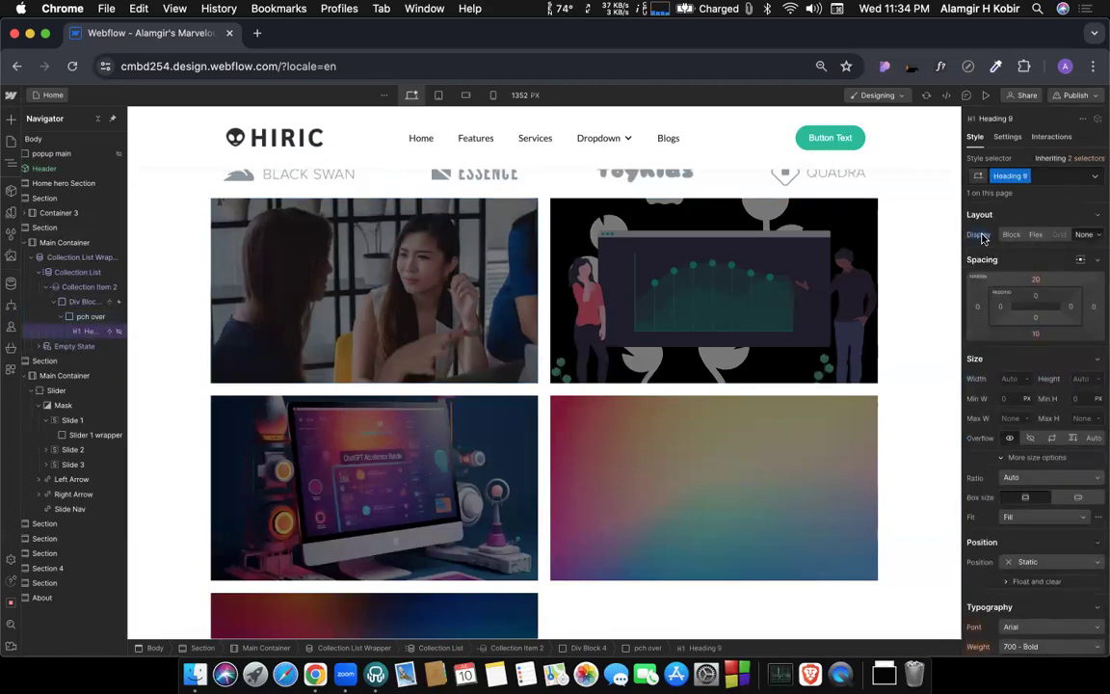
left_click(1010, 235)
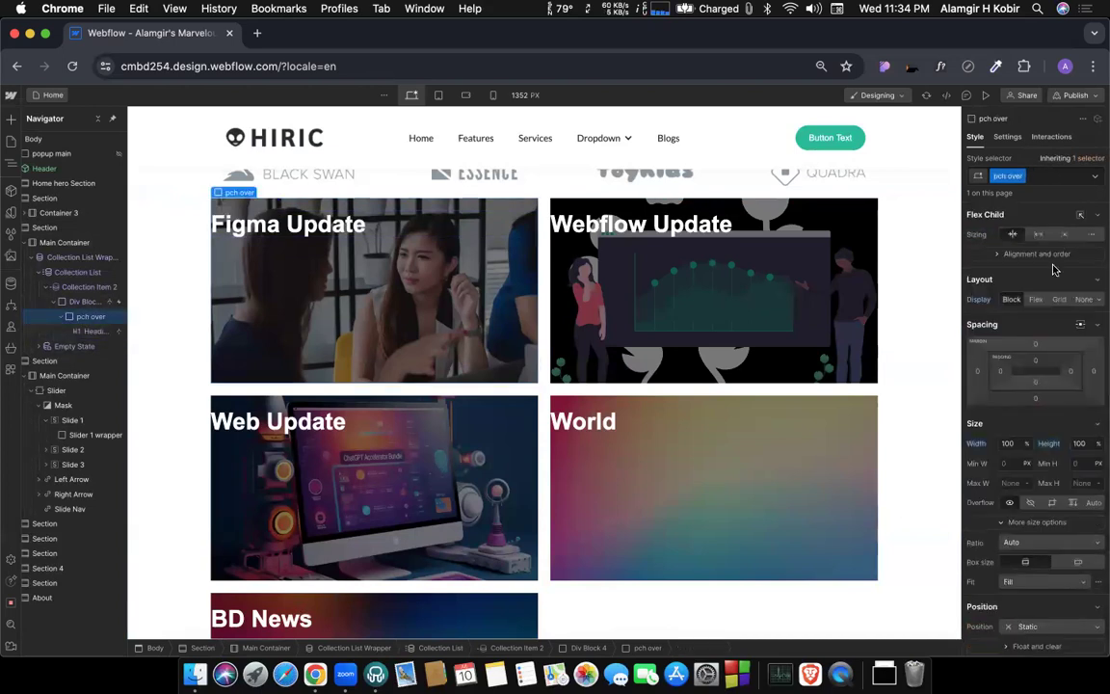
Centre the pch over block's content on both axes with a Flex layout, and hide the block with display None.
left_click(1037, 300)
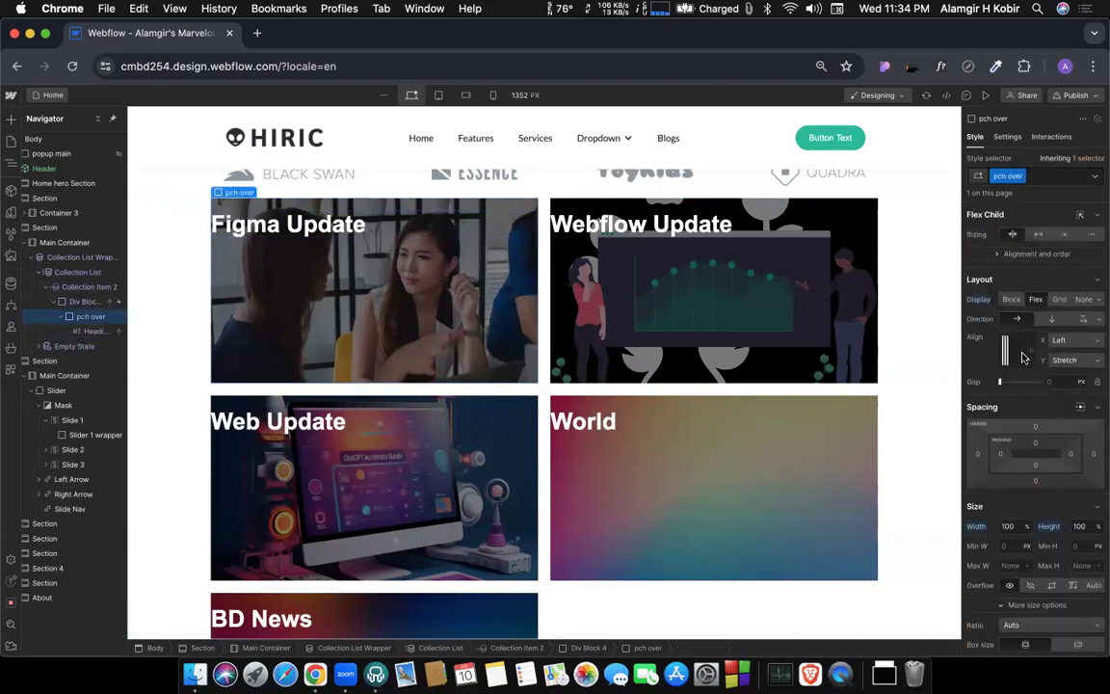
left_click(1020, 353)
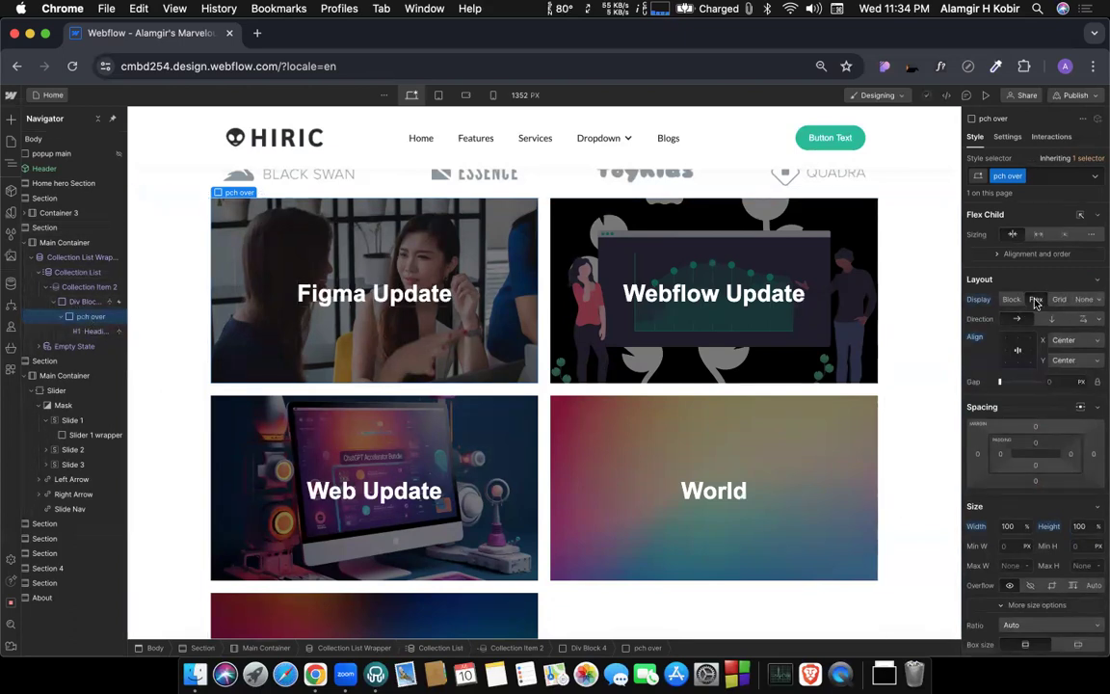
left_click(1084, 300)
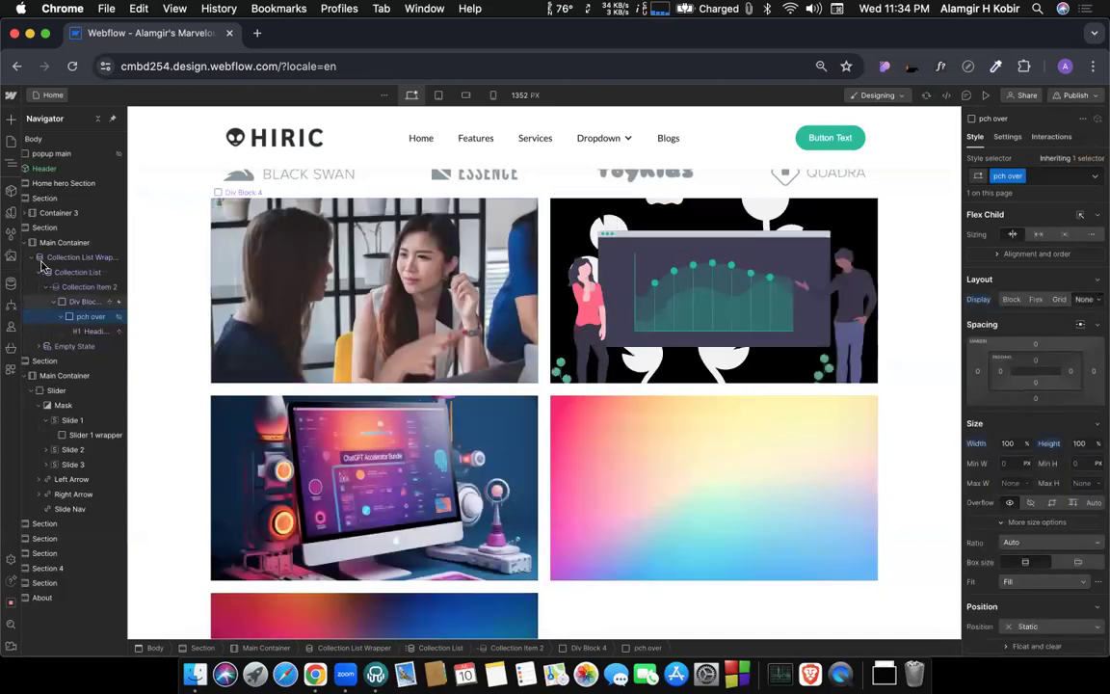
Open the timed animation of Div Block 4's Mouse hover trigger for editing and delete its Opacity action.
left_click(99, 302)
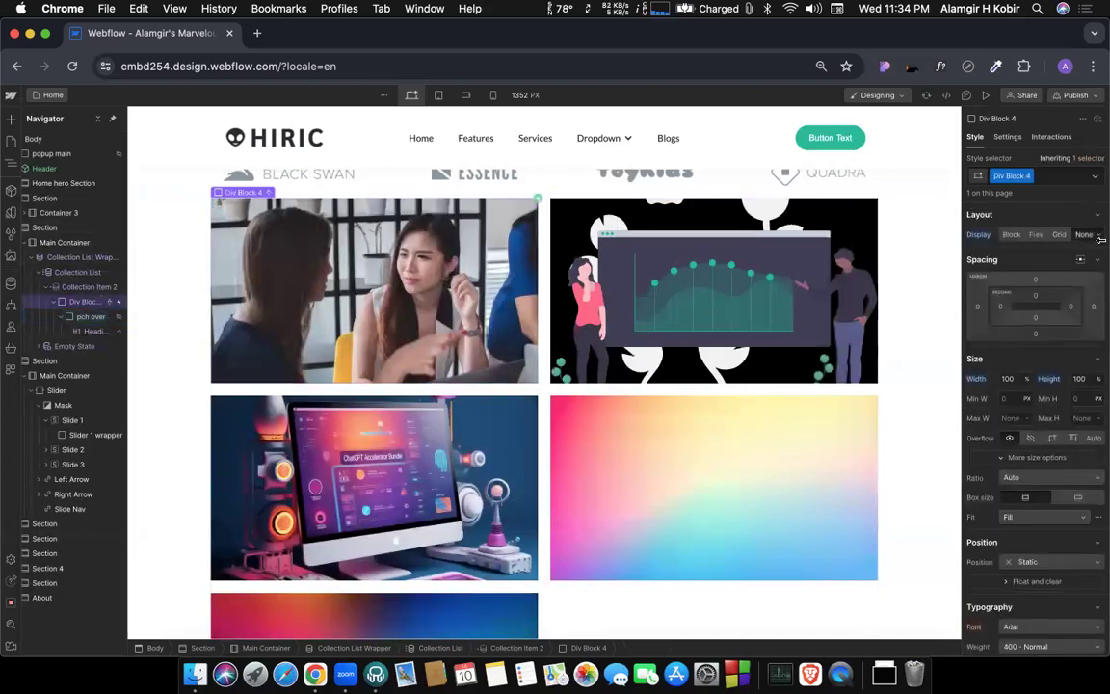
left_click(1051, 136)
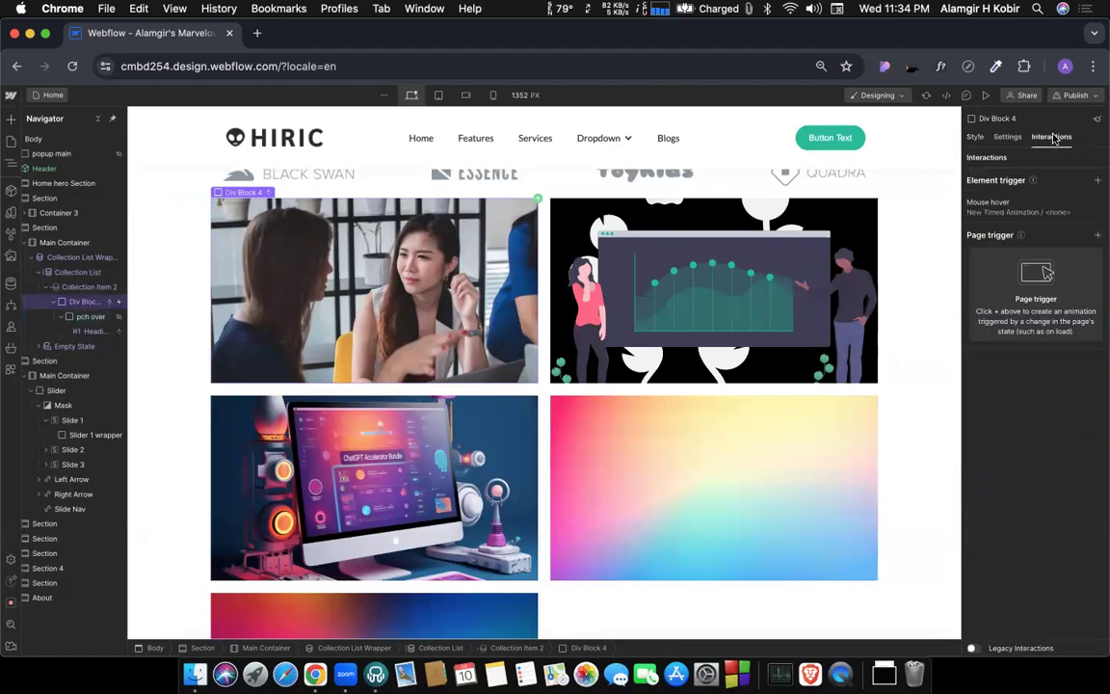
left_click(1002, 209)
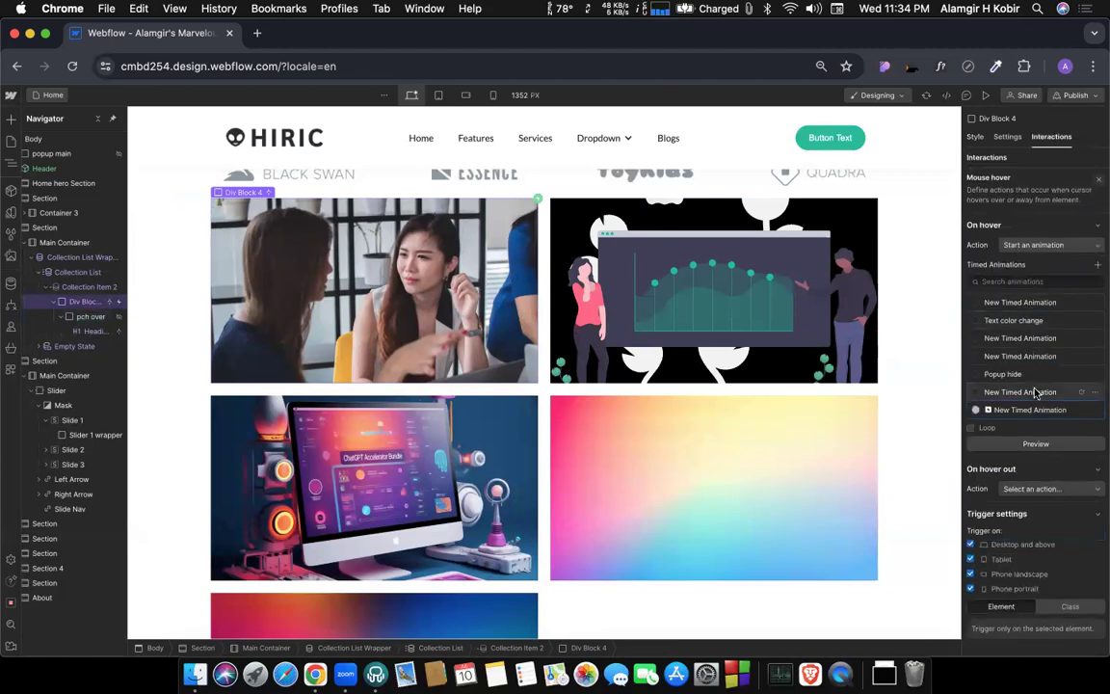
left_click(1002, 410)
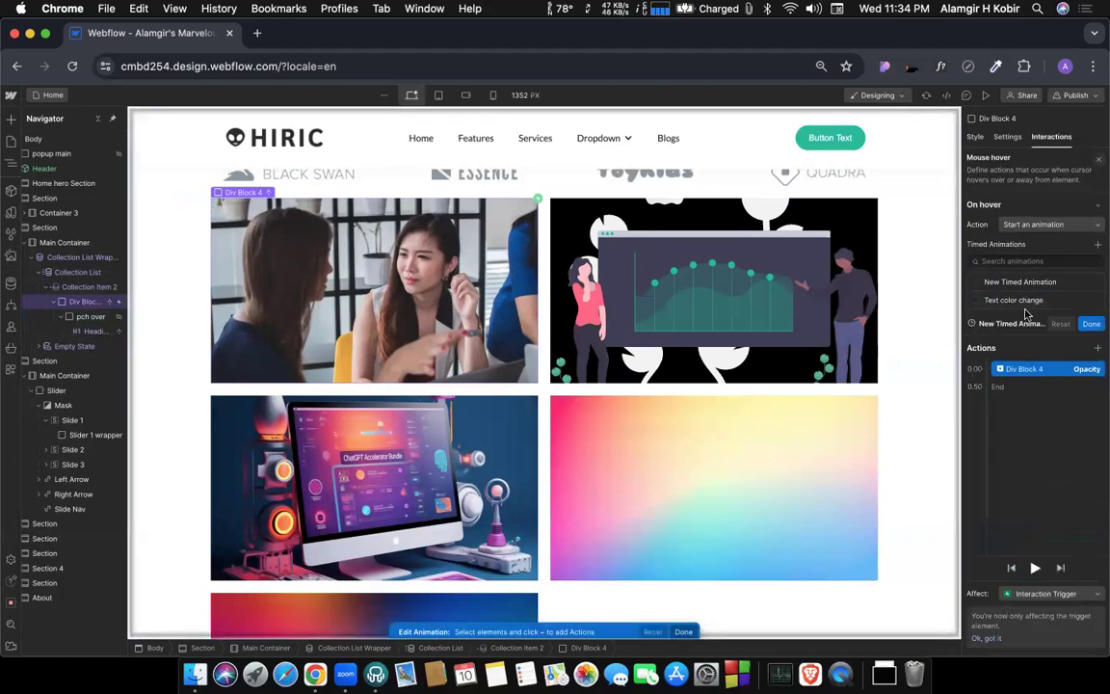
key("Delete")
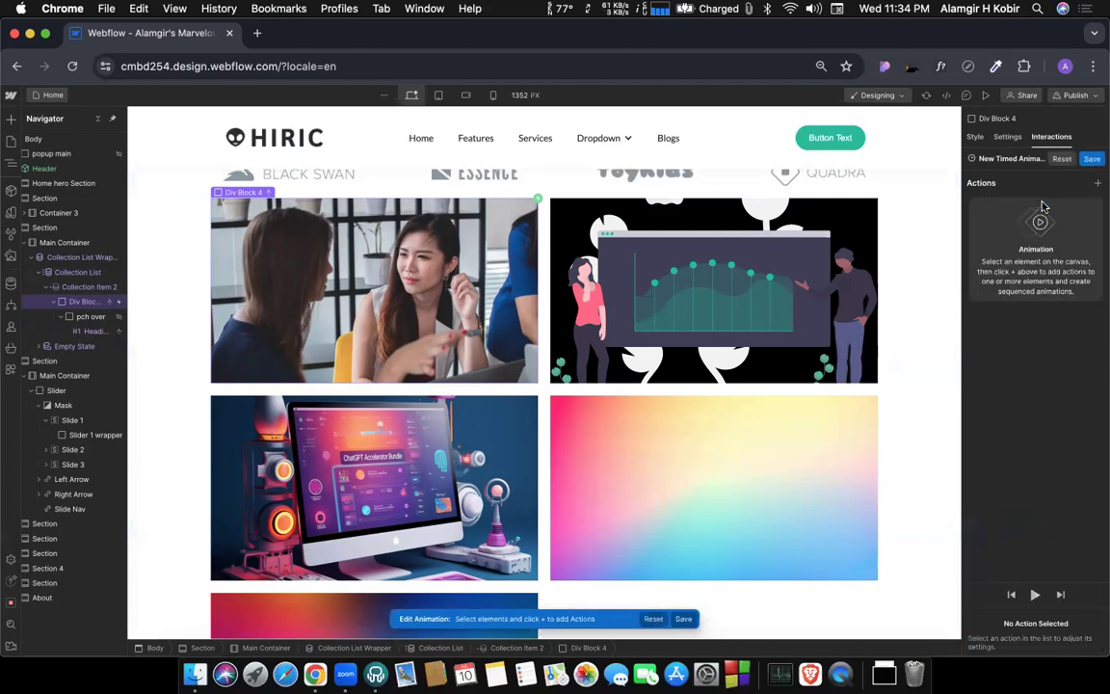
Add a Hide/Show action for the pch over block to the hover animation with display Flex.
left_click(90, 316)
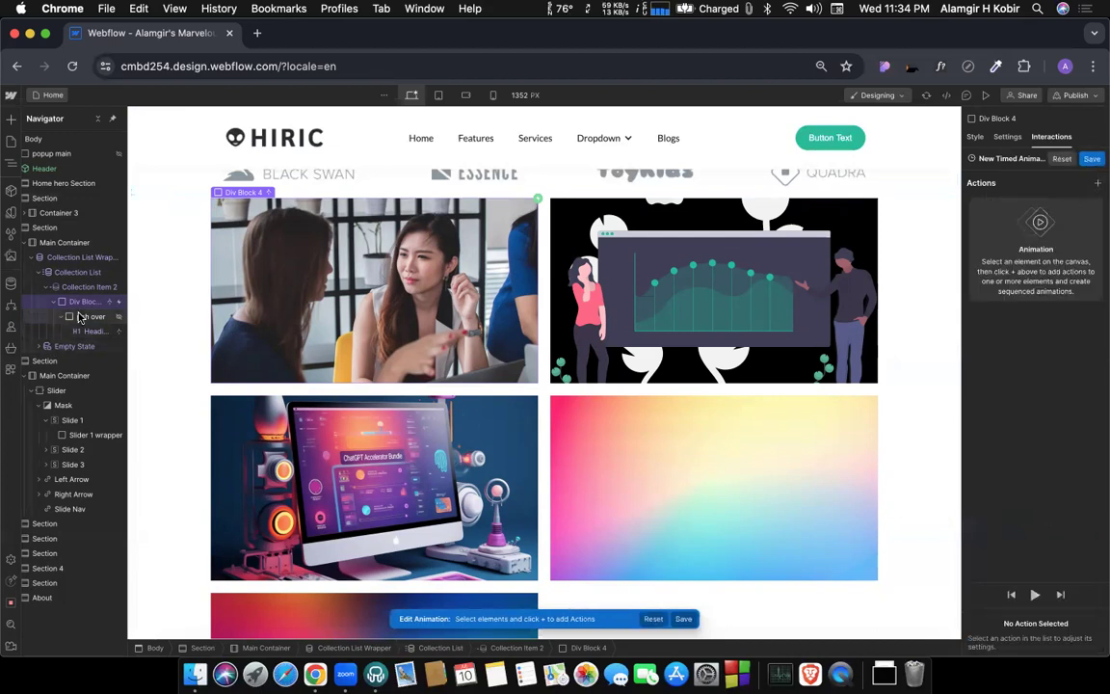
left_click(1096, 183)
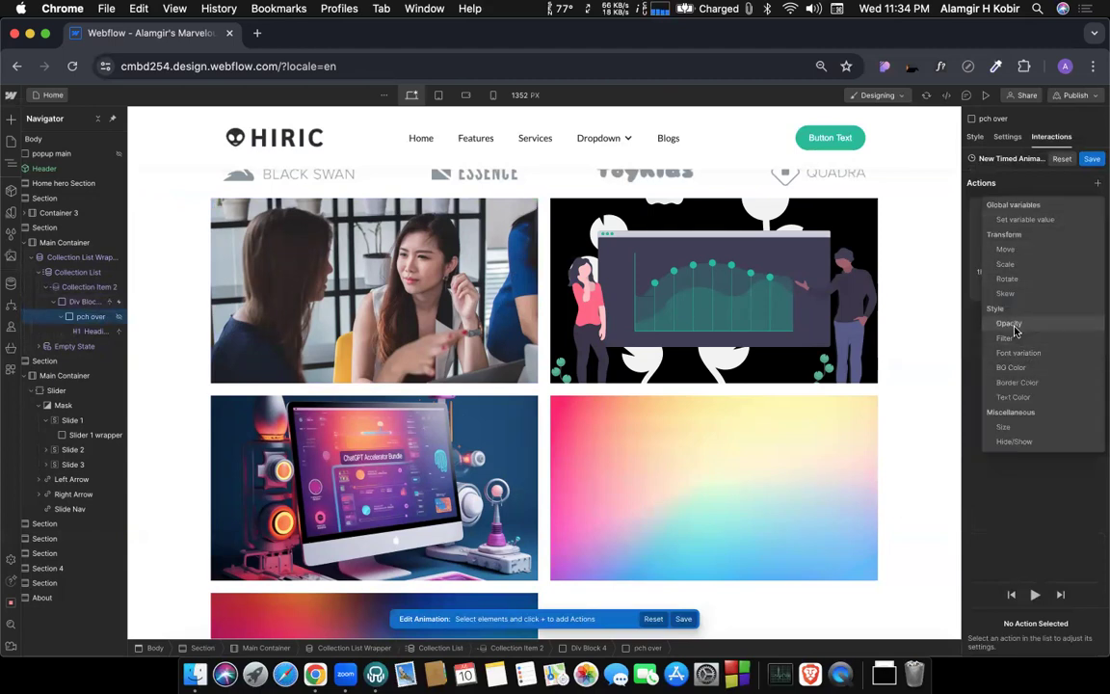
left_click(1010, 443)
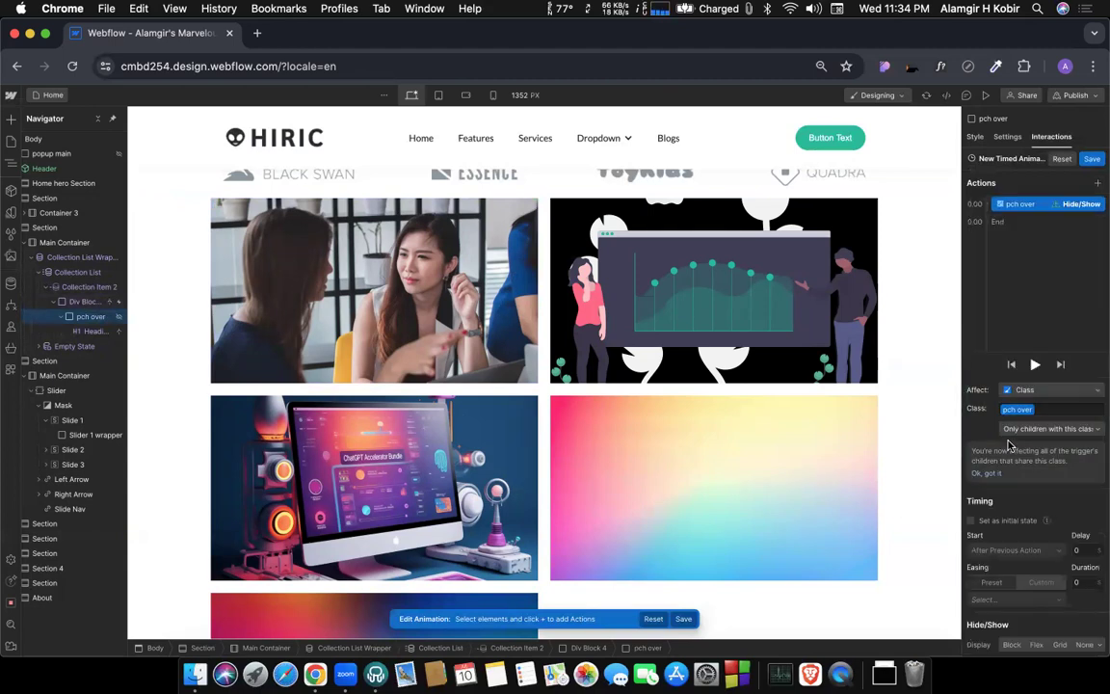
left_click(1036, 645)
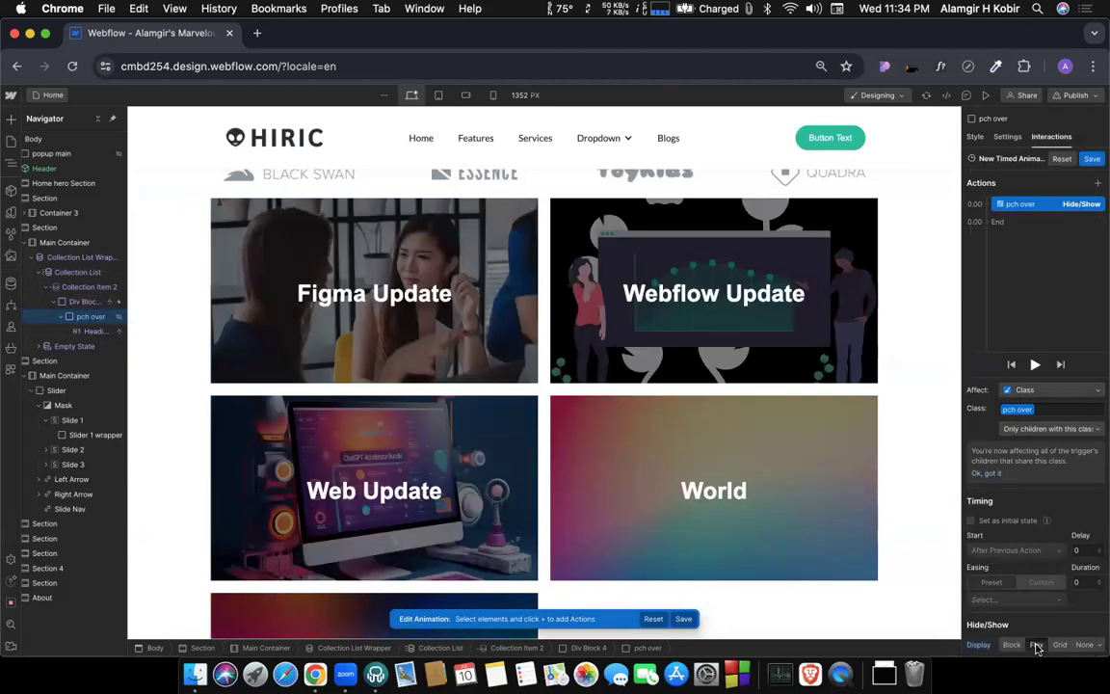
Save the hover animation and preview the hover effect on the category cards.
left_click(1092, 158)
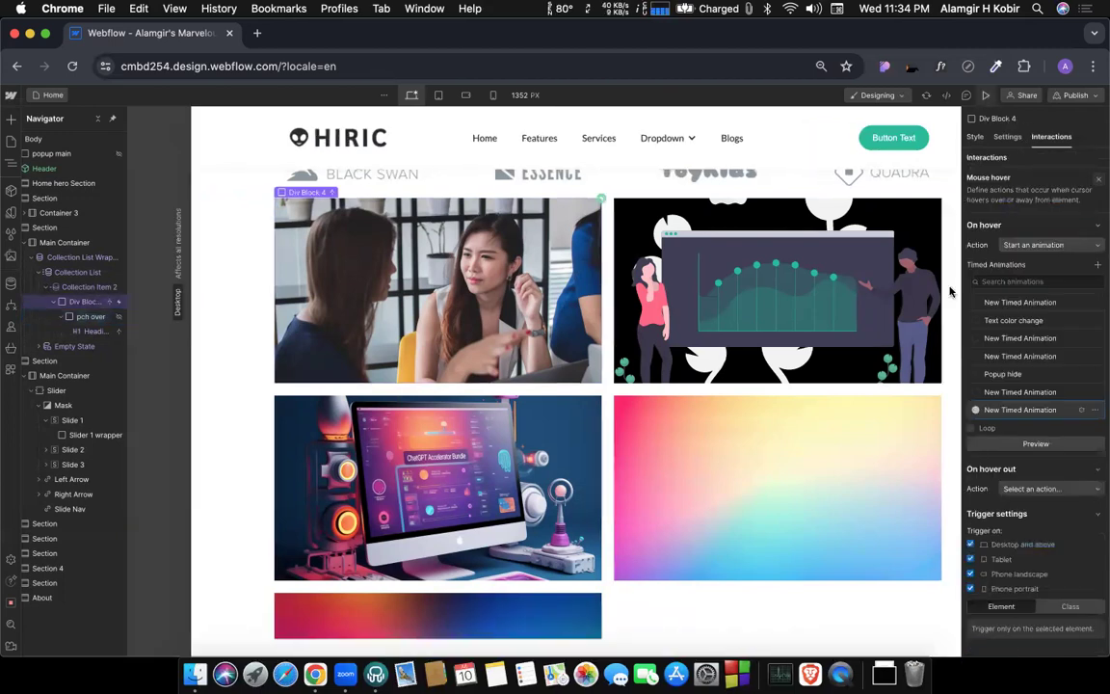
key("super+shift+p")
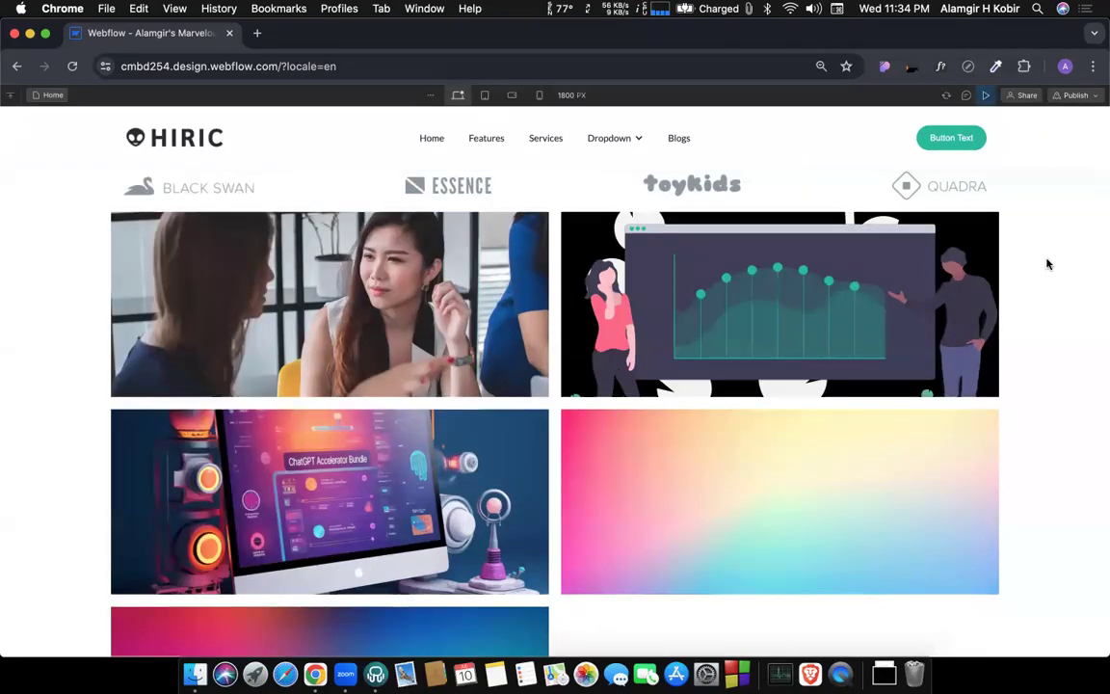
scroll(1038, 241, "up", 1)
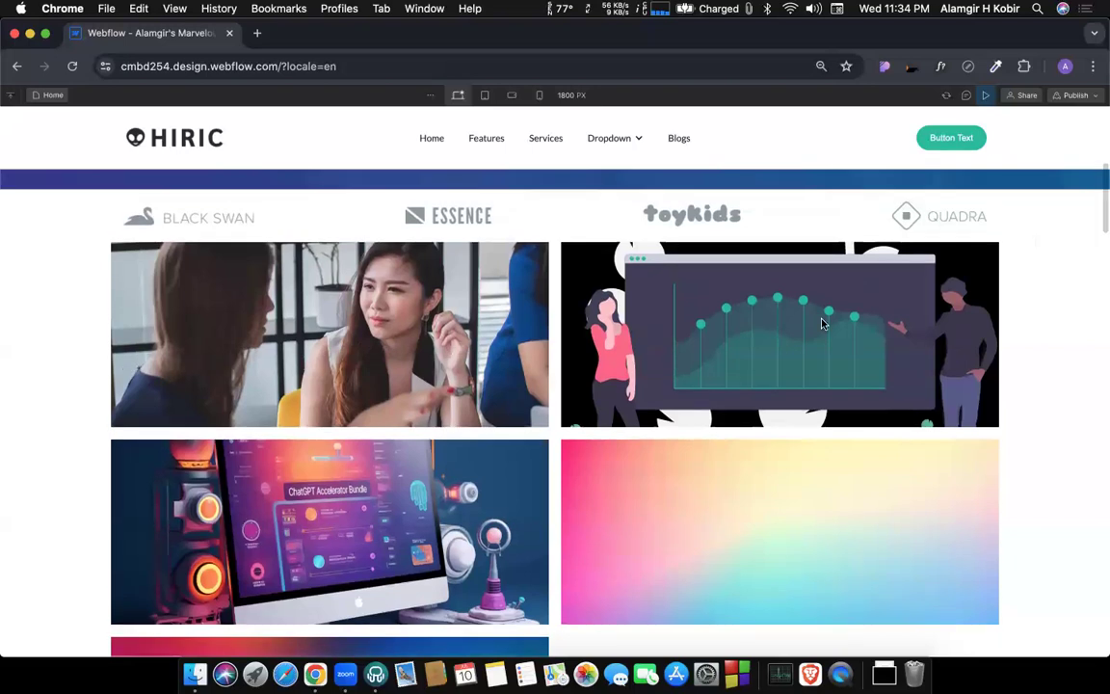
mouse_move(762, 328)
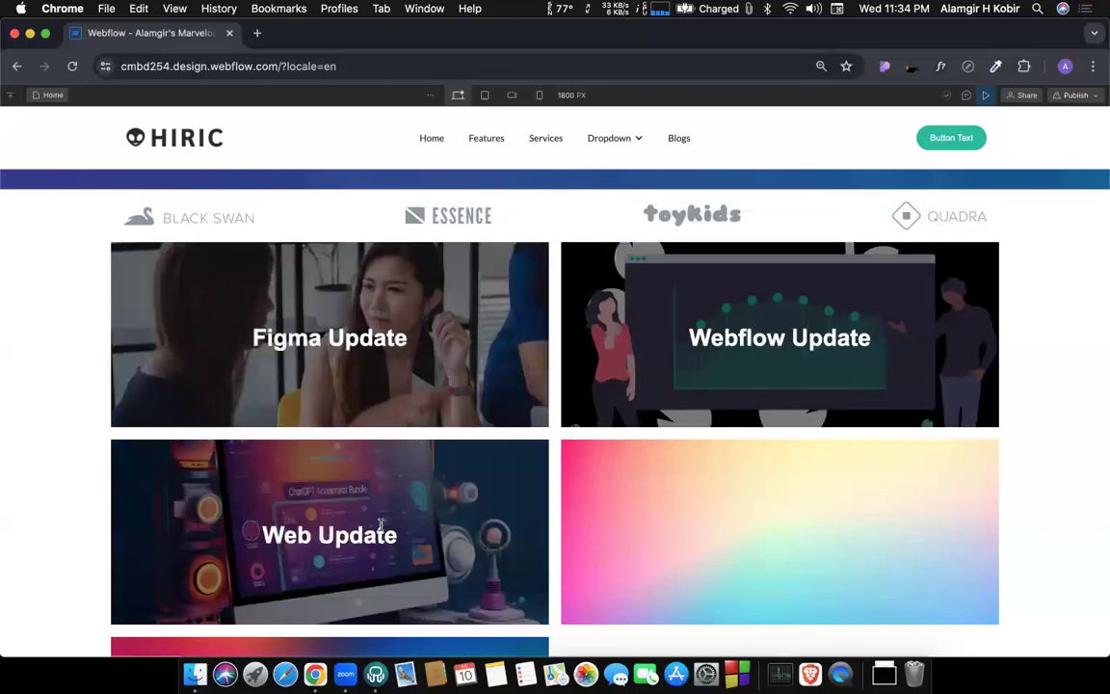
mouse_move(729, 503)
scroll(728, 436, "down", 3)
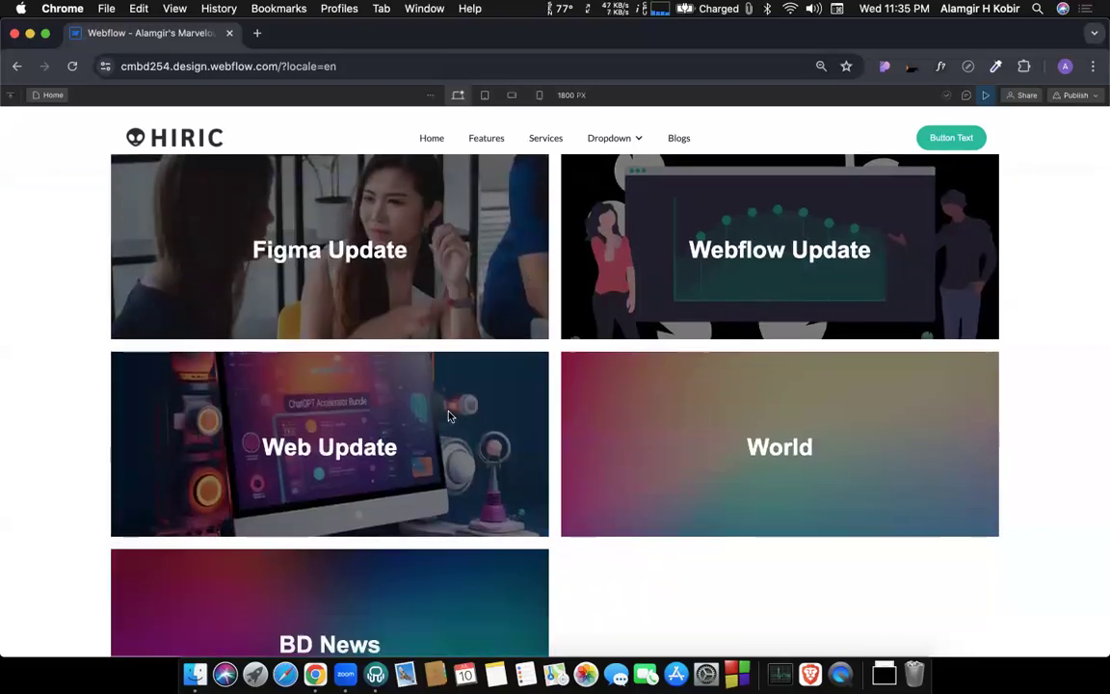
scroll(671, 209, "up", 3)
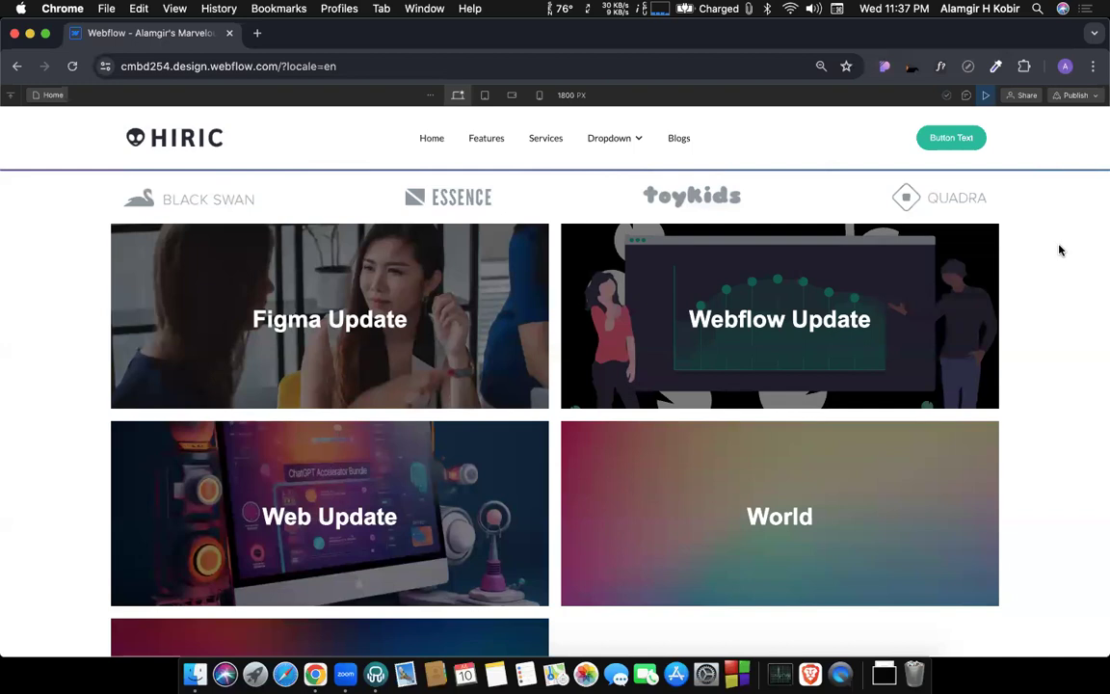
scroll(787, 389, "up", 2)
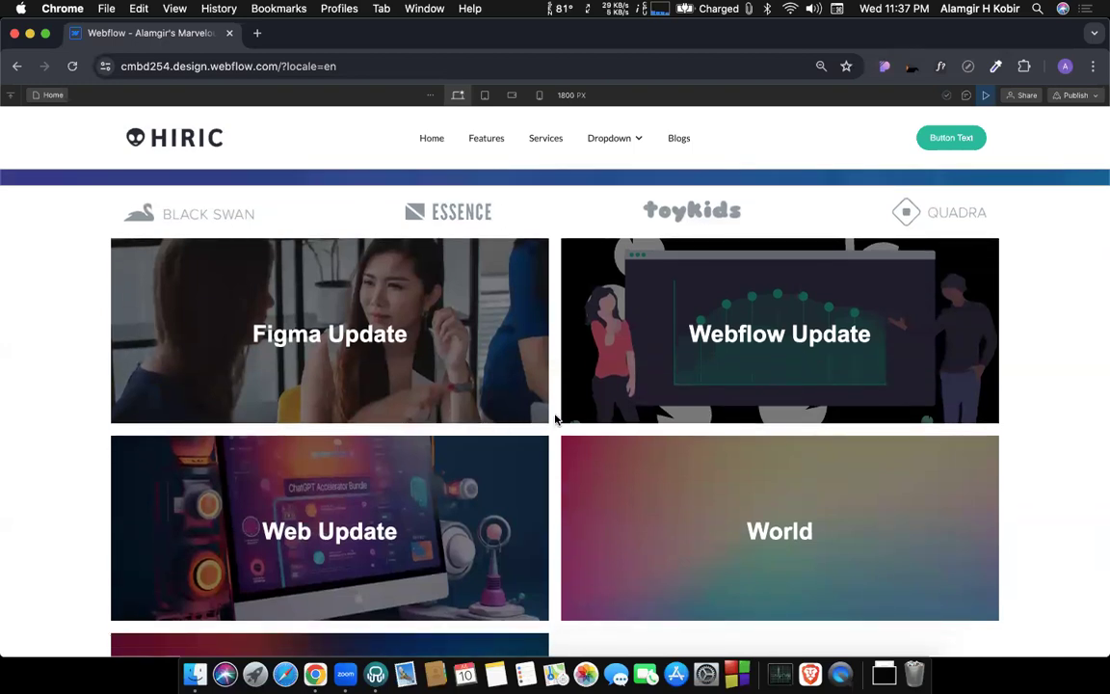
left_click(987, 95)
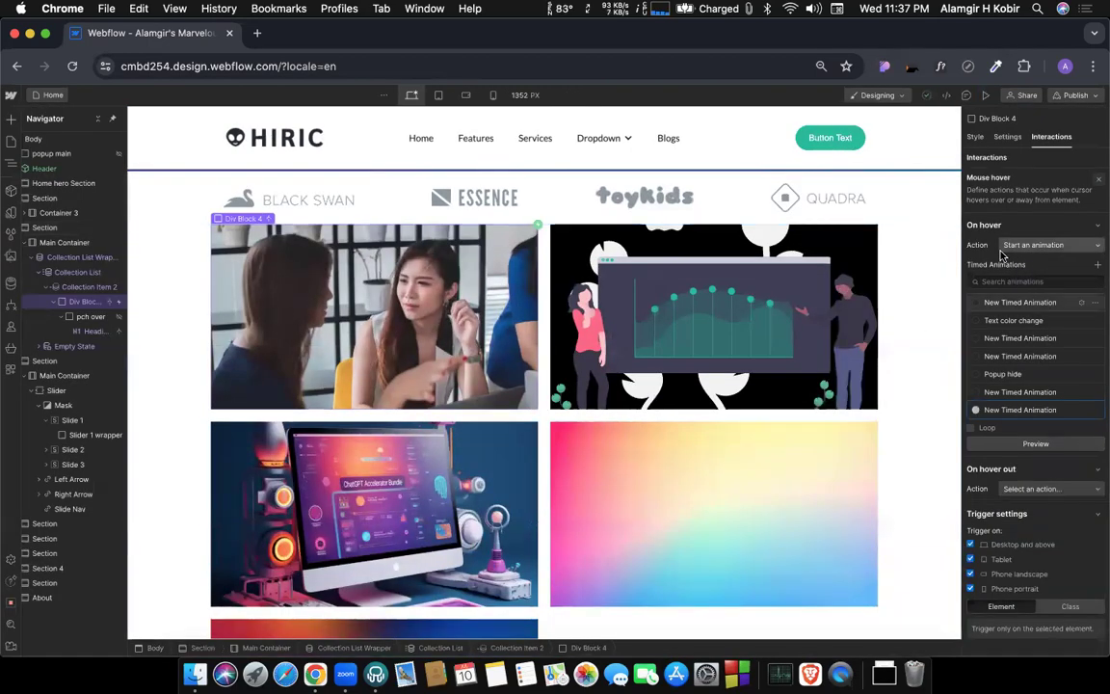
Set the hover-out action of Div Block 4's Mouse hover trigger to Start an animation and create a new timed animation for it.
left_click(1047, 140)
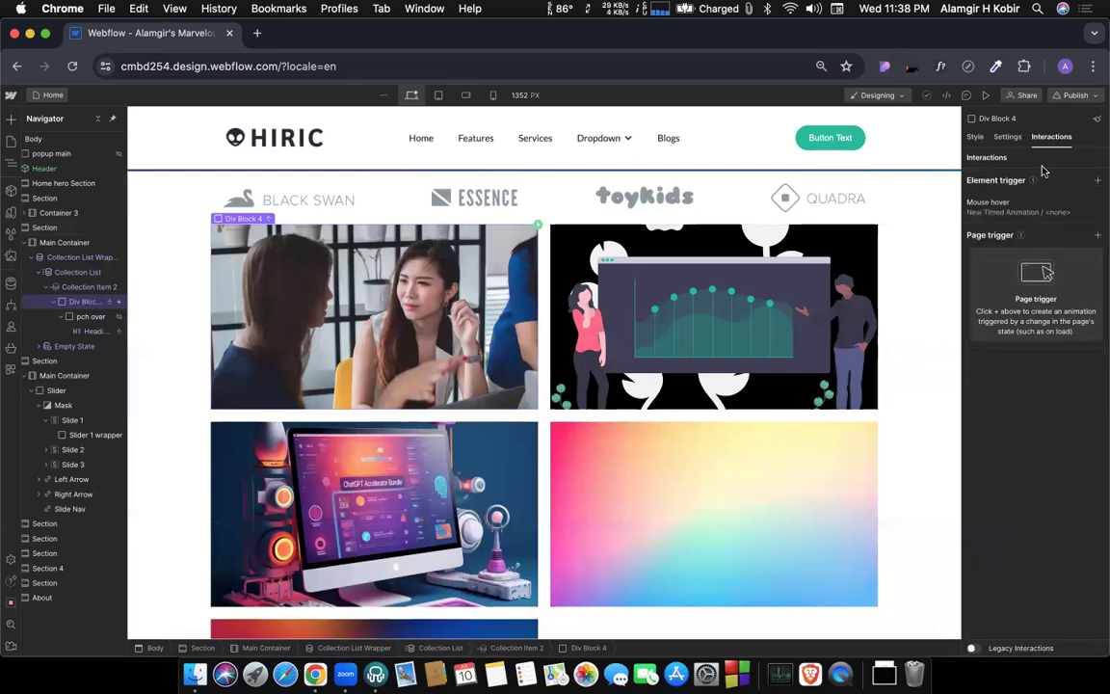
left_click(997, 208)
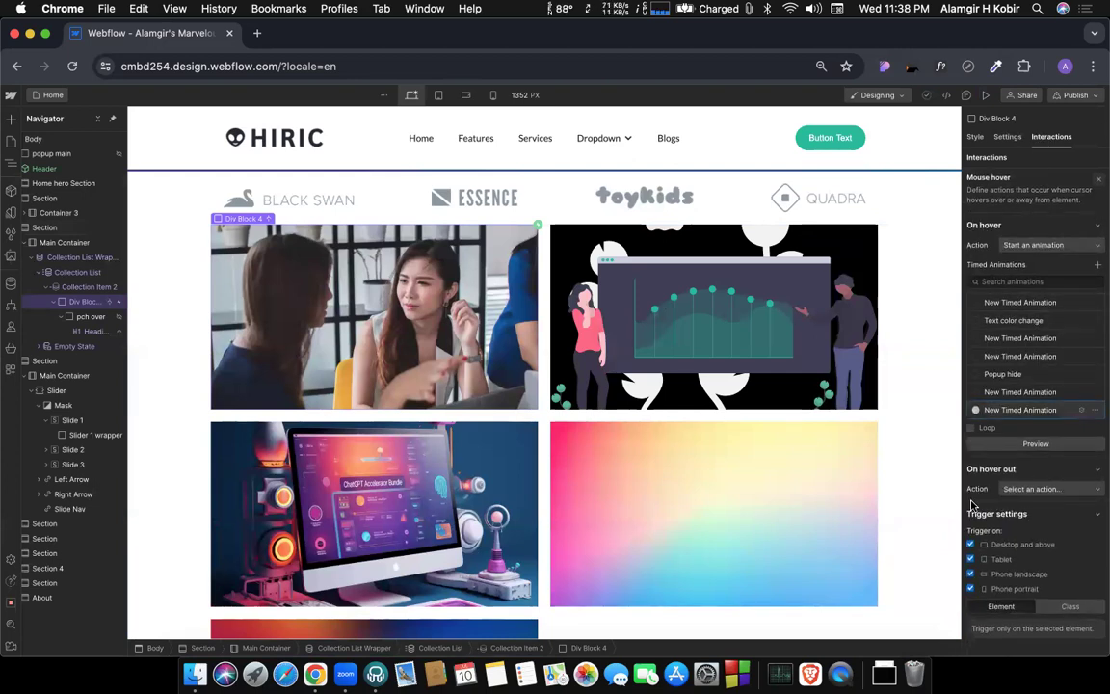
left_click(1025, 487)
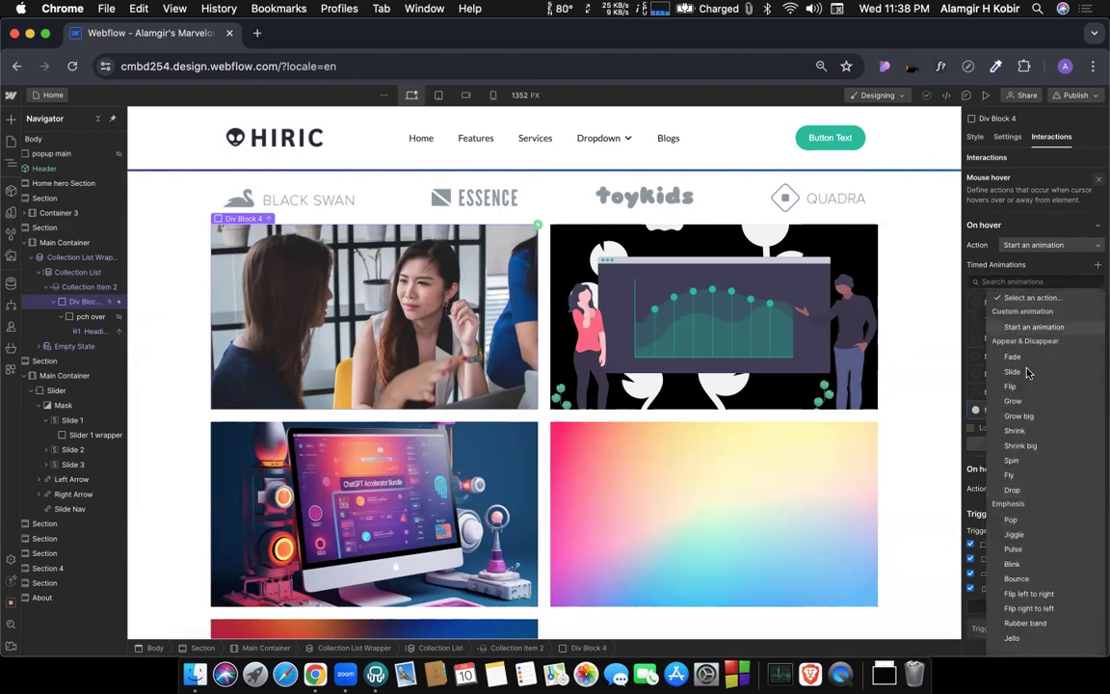
left_click(1023, 328)
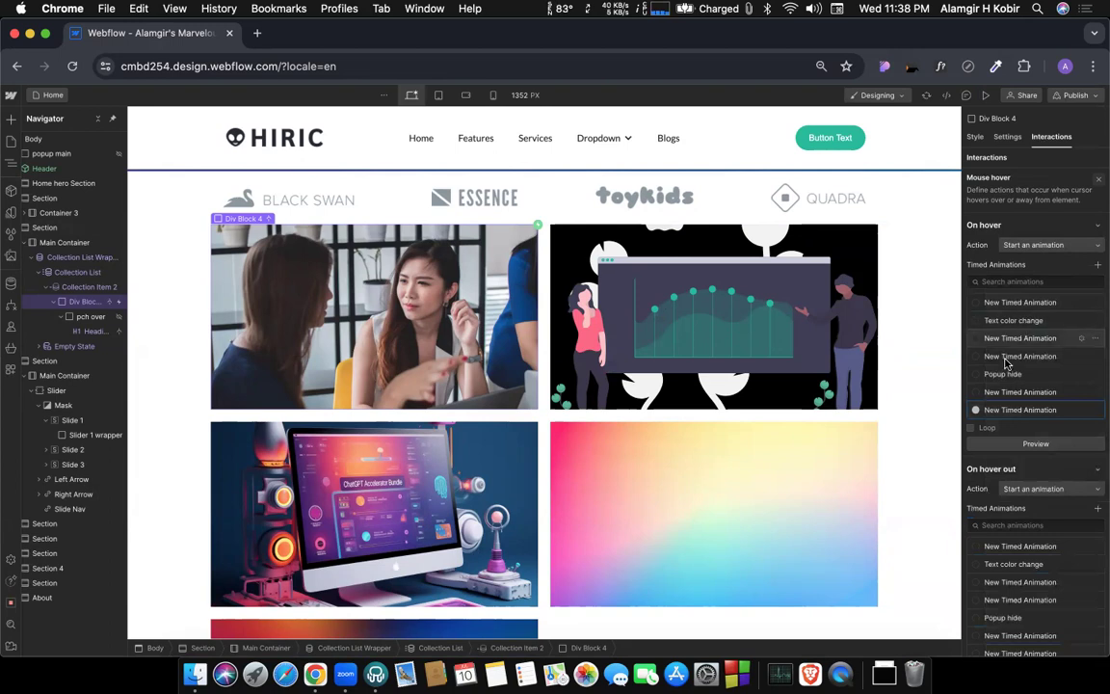
scroll(1019, 427, "down", 3)
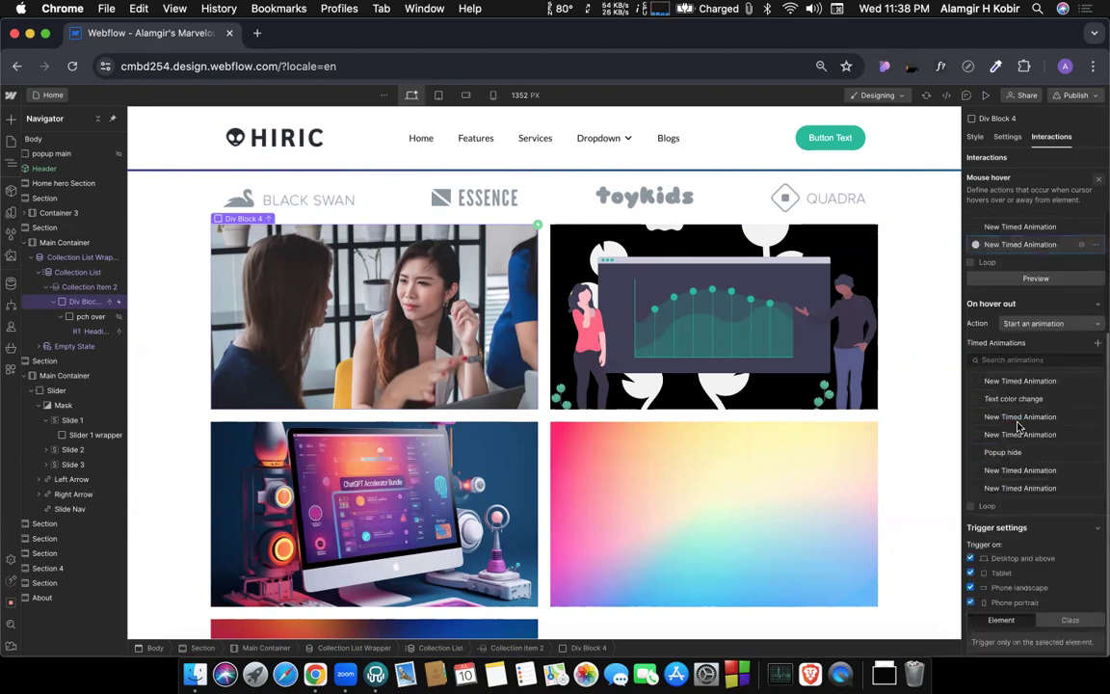
left_click(1100, 345)
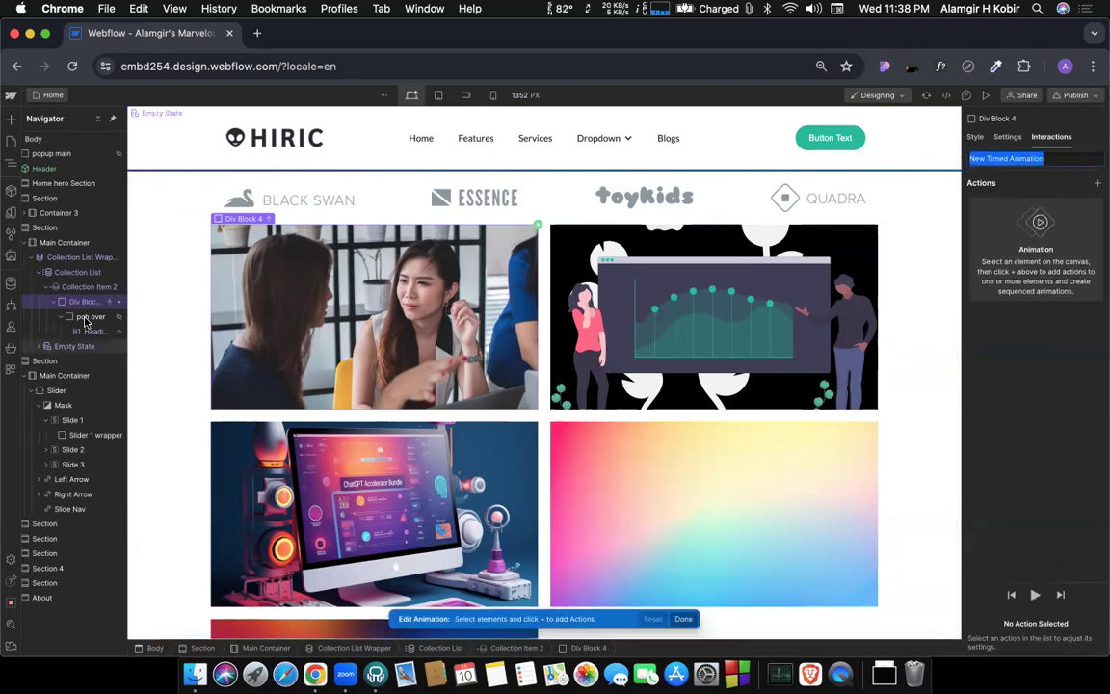
Add a Hide/Show action for the pch over block with display None to the hover-out animation and save it.
left_click(89, 316)
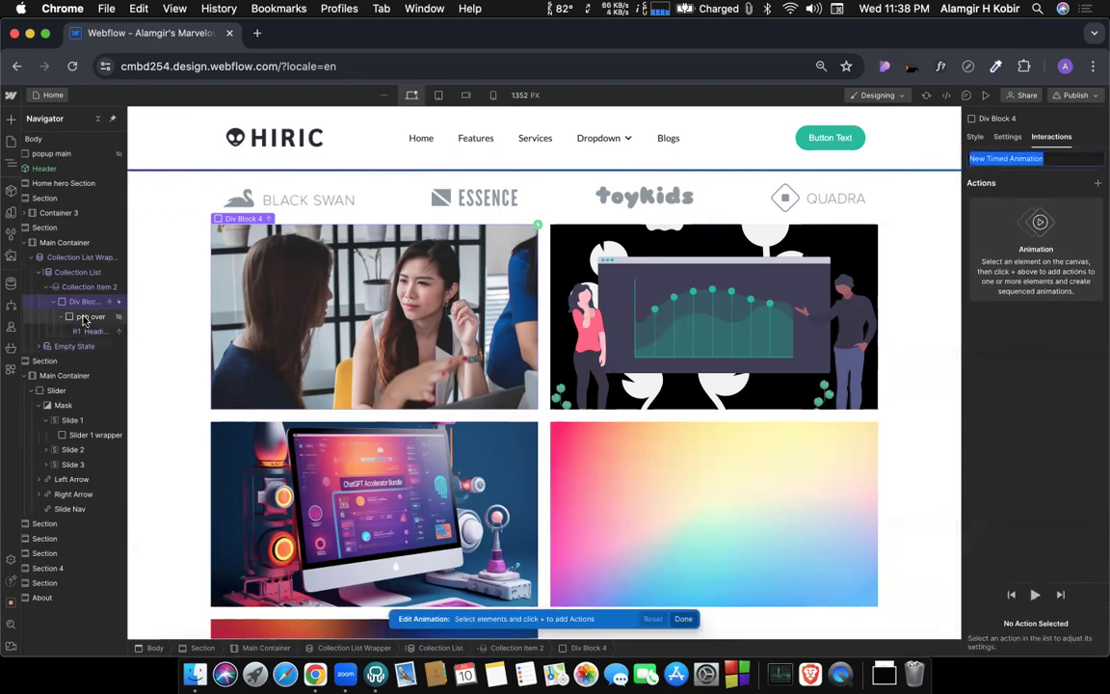
left_click(1098, 183)
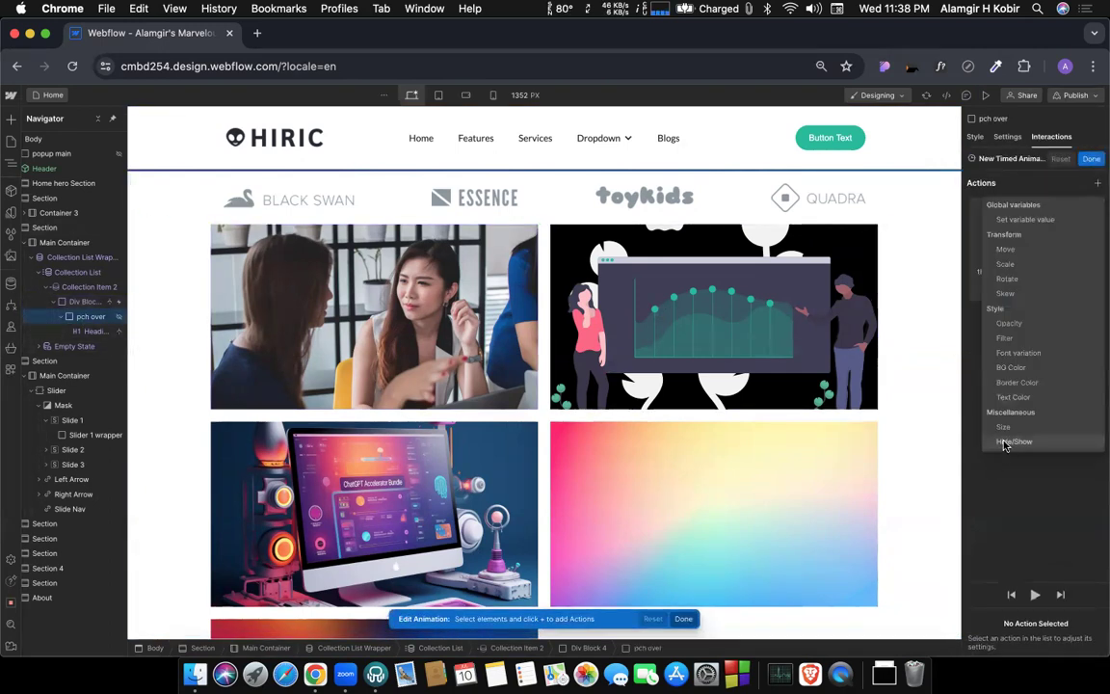
left_click(1005, 442)
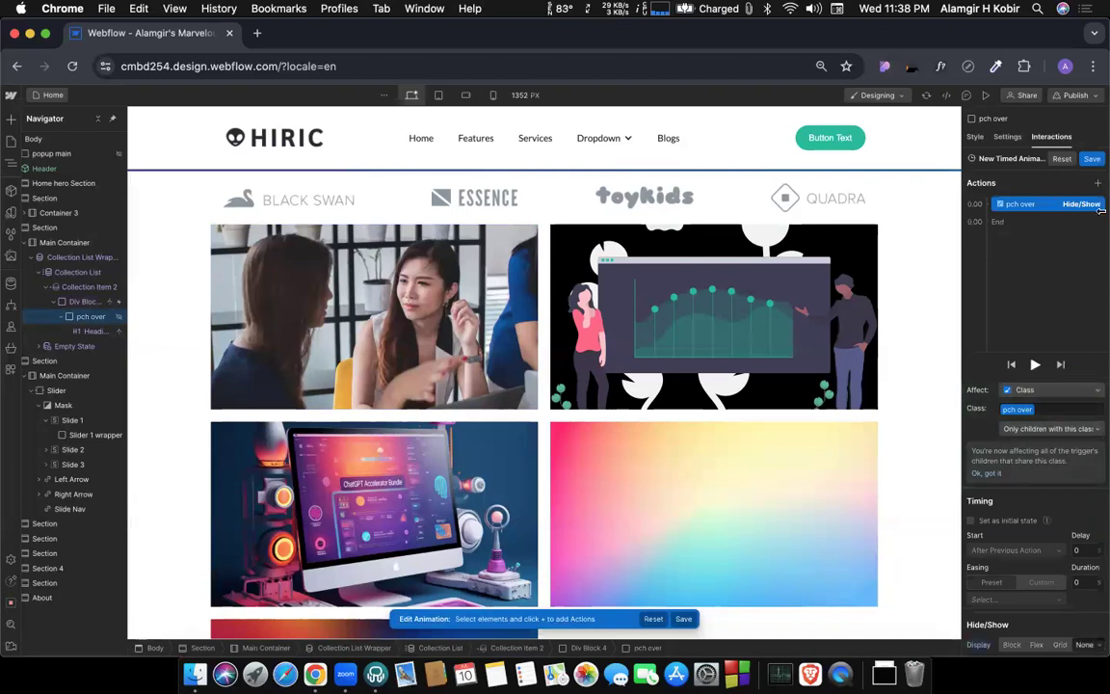
left_click(1093, 163)
Preview the page to check the overlay when hovering over and leaving the category cards.
left_click(985, 97)
mouse_move(763, 367)
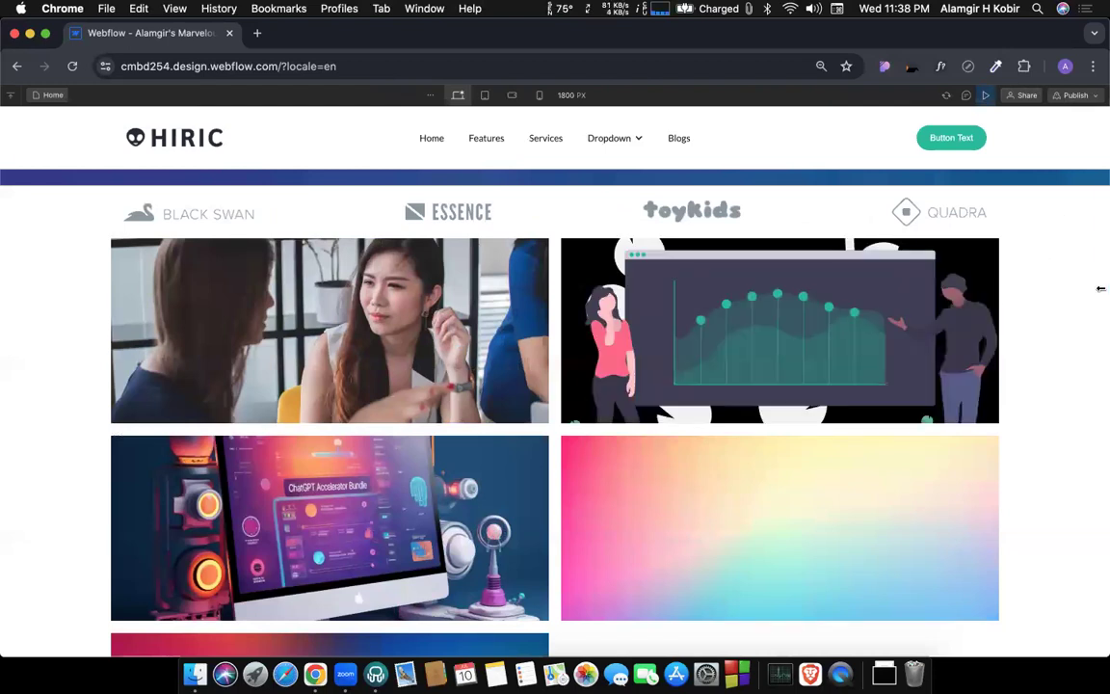
mouse_move(822, 562)
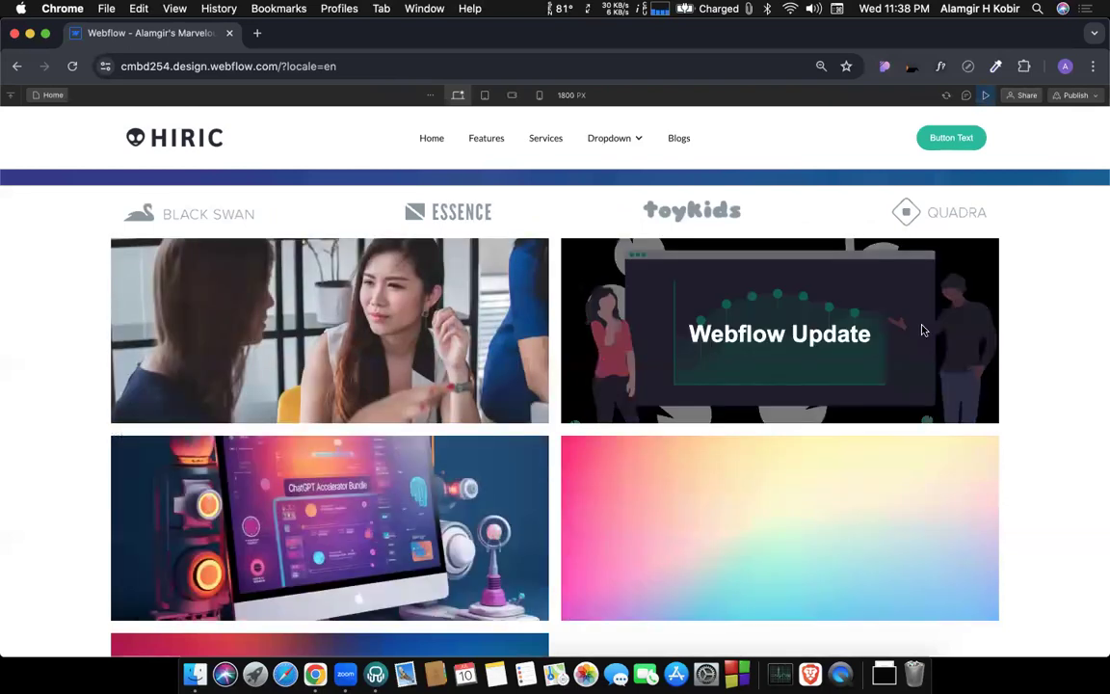
left_click(985, 95)
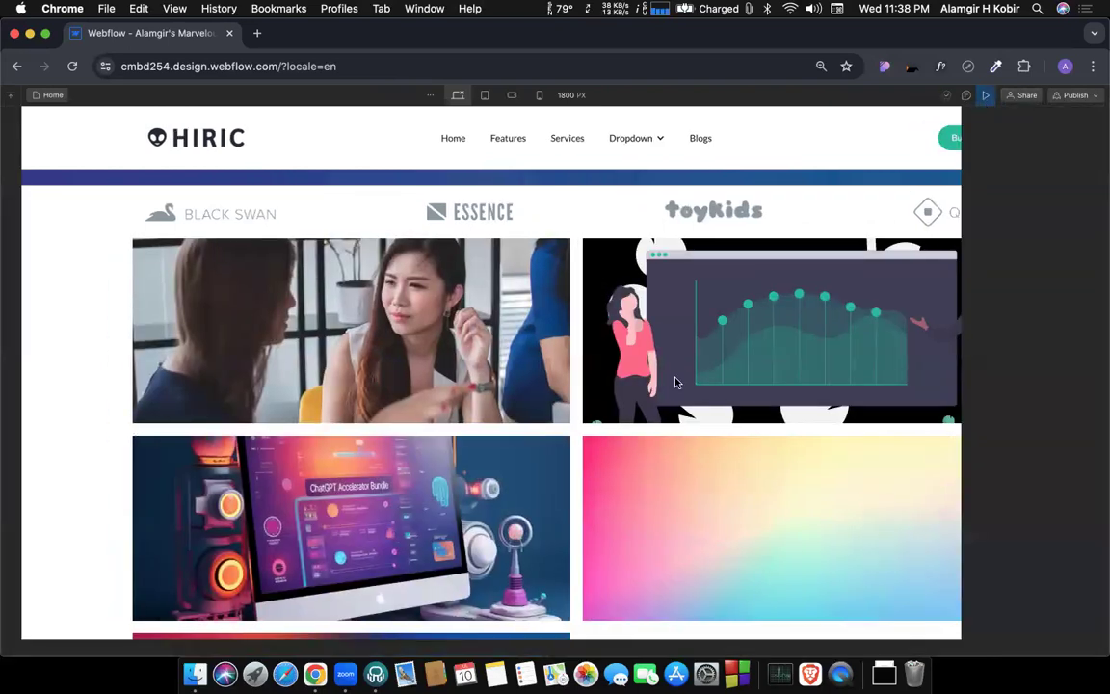
scroll(580, 374, "up", 2)
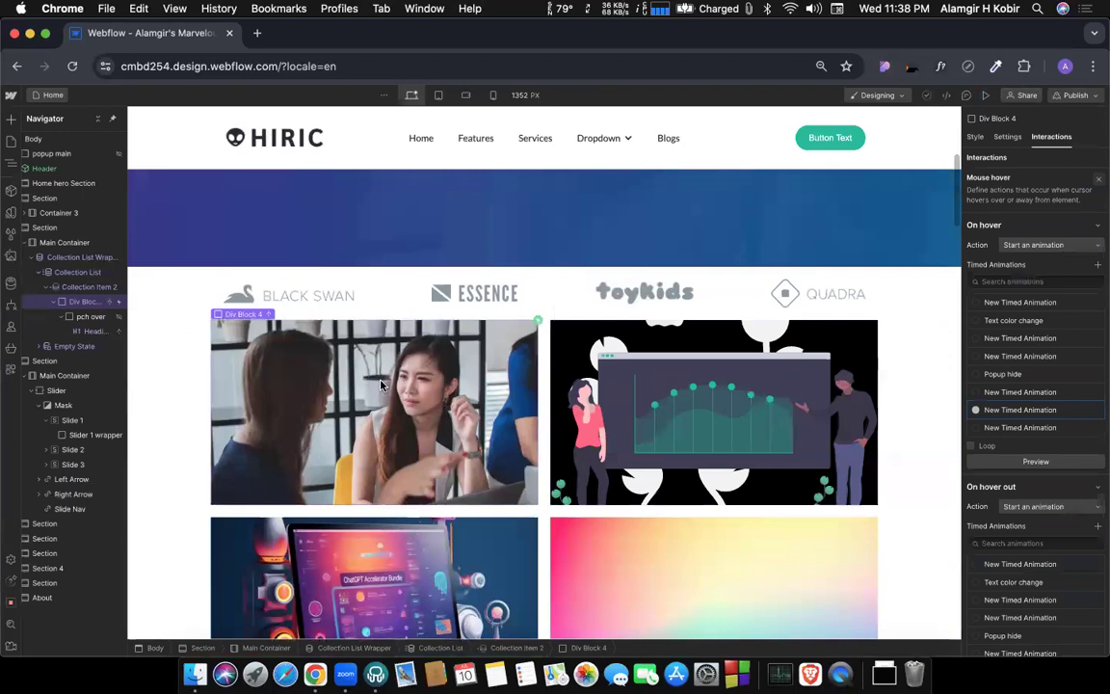
left_click(320, 377)
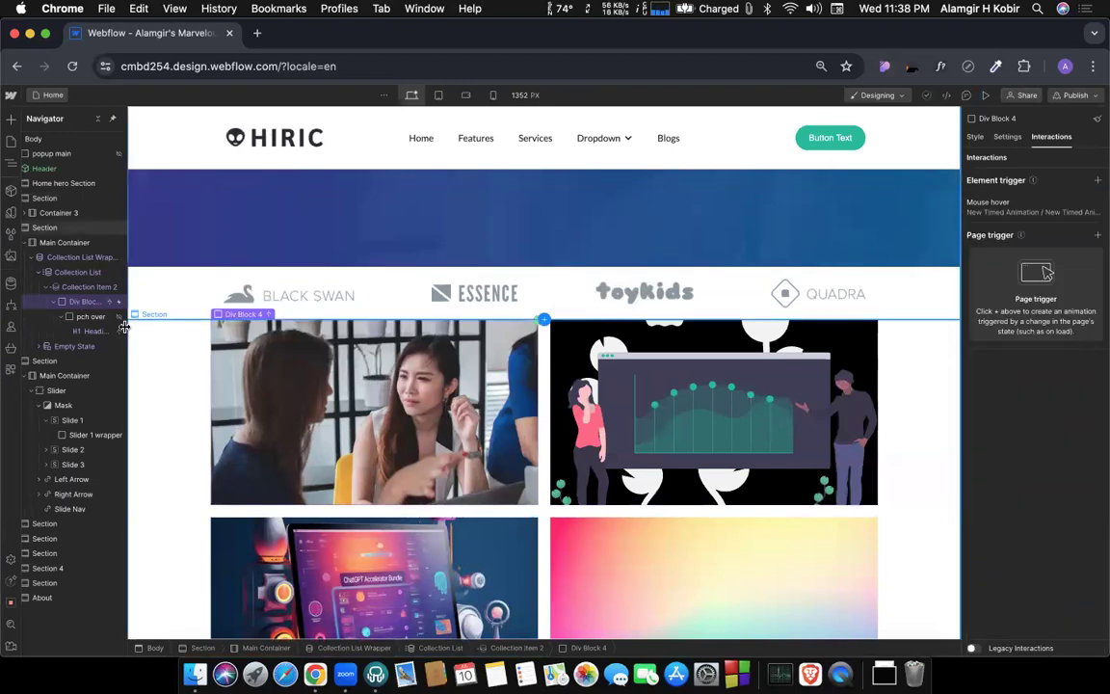
left_click(71, 287)
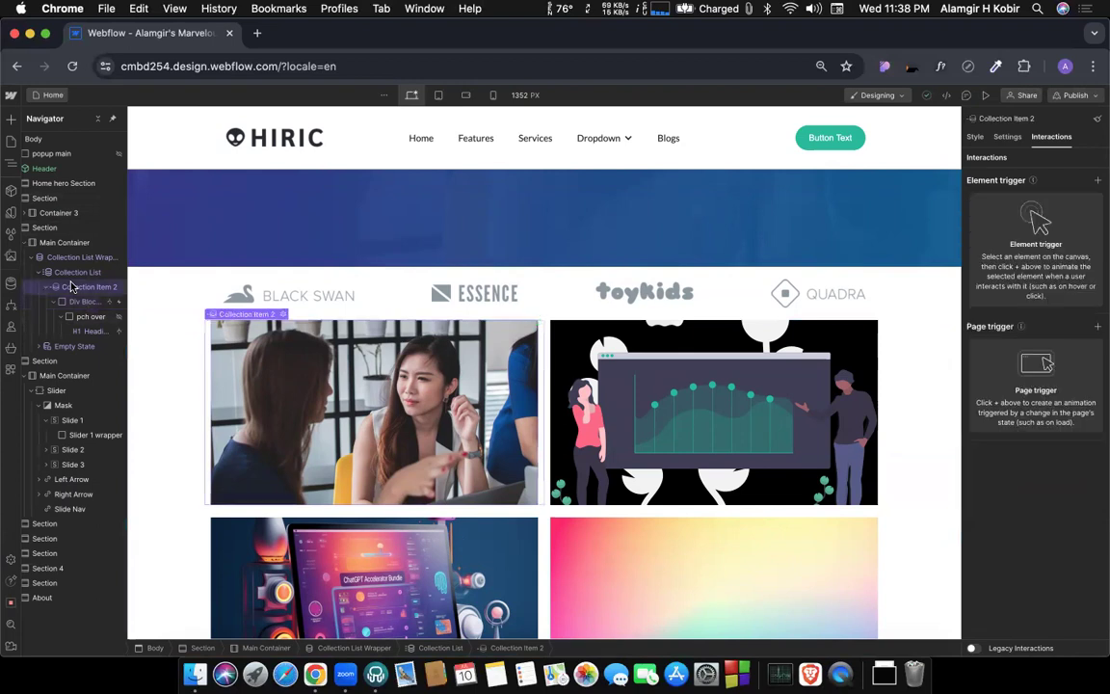
left_click(282, 315)
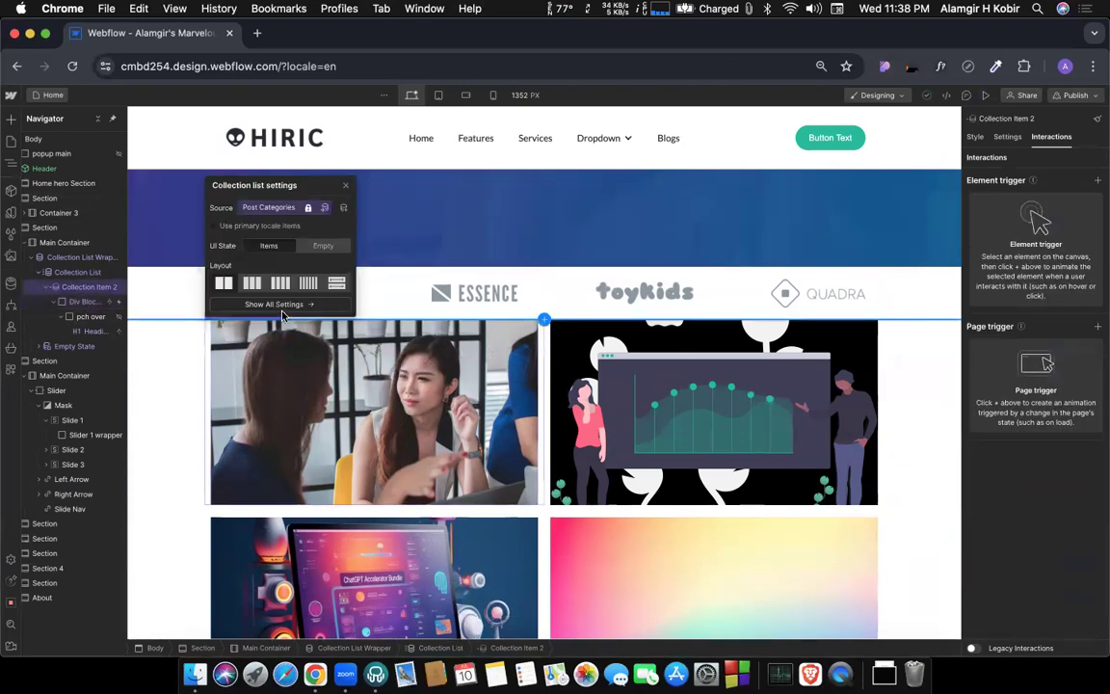
left_click(342, 187)
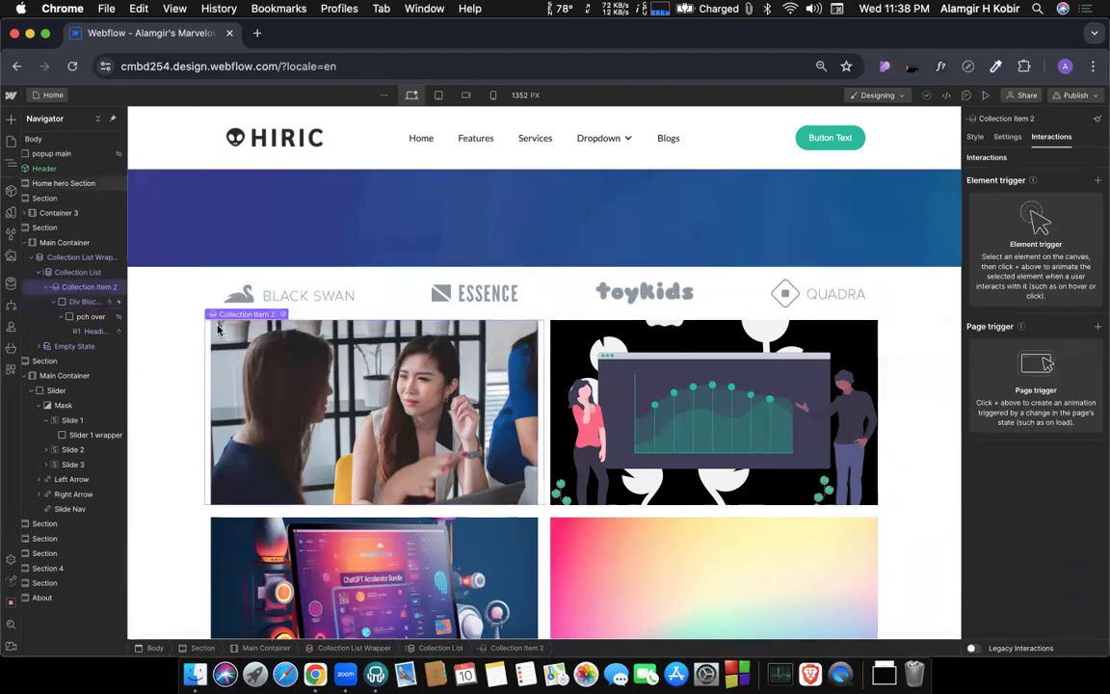
Convert Div Block 4 inside the collection item to a Link Block.
left_click(75, 303)
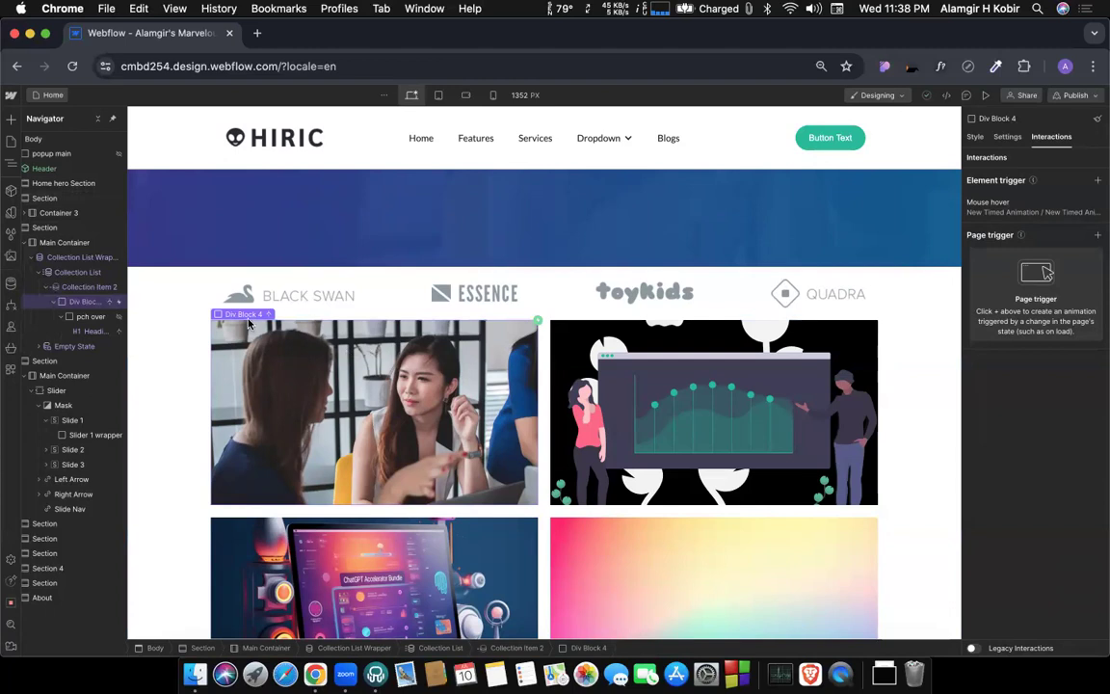
right_click(85, 306)
mouse_move(150, 363)
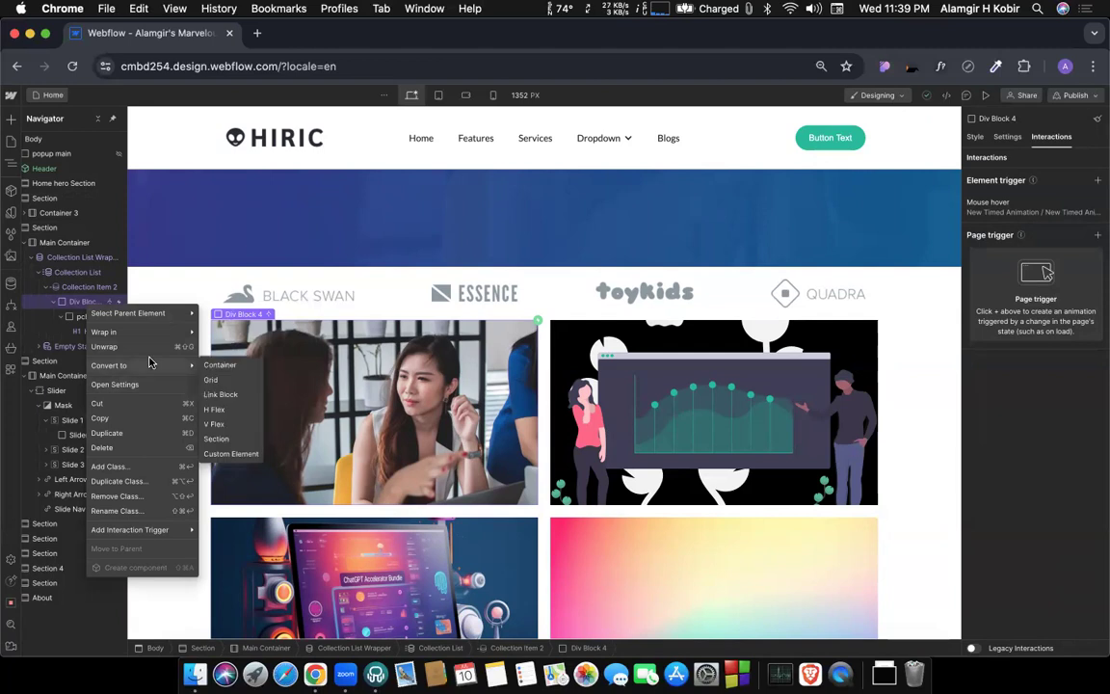
left_click(220, 396)
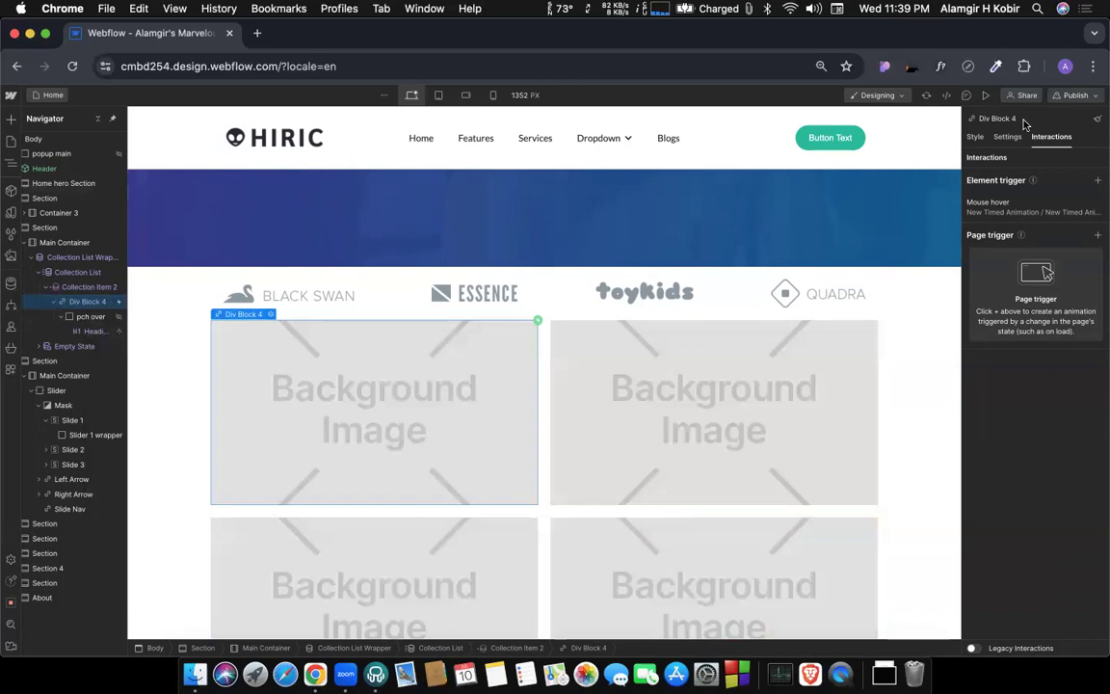
Bind the link block's background image to the F Image field of Post Categories.
left_click(1007, 137)
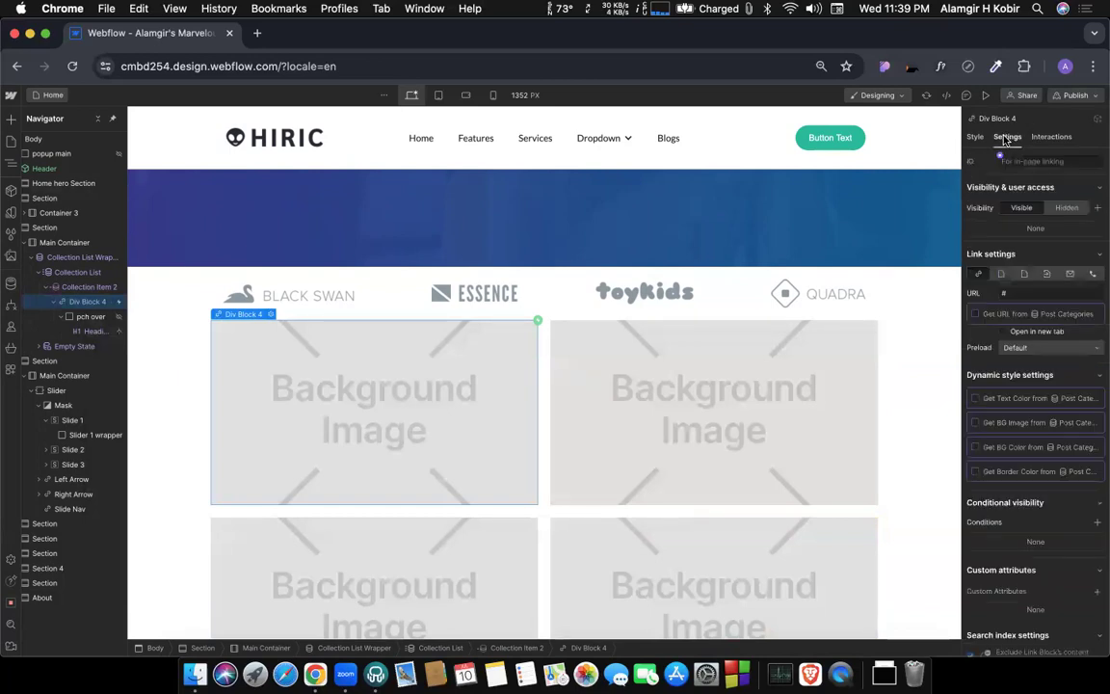
left_click(975, 423)
left_click(1008, 438)
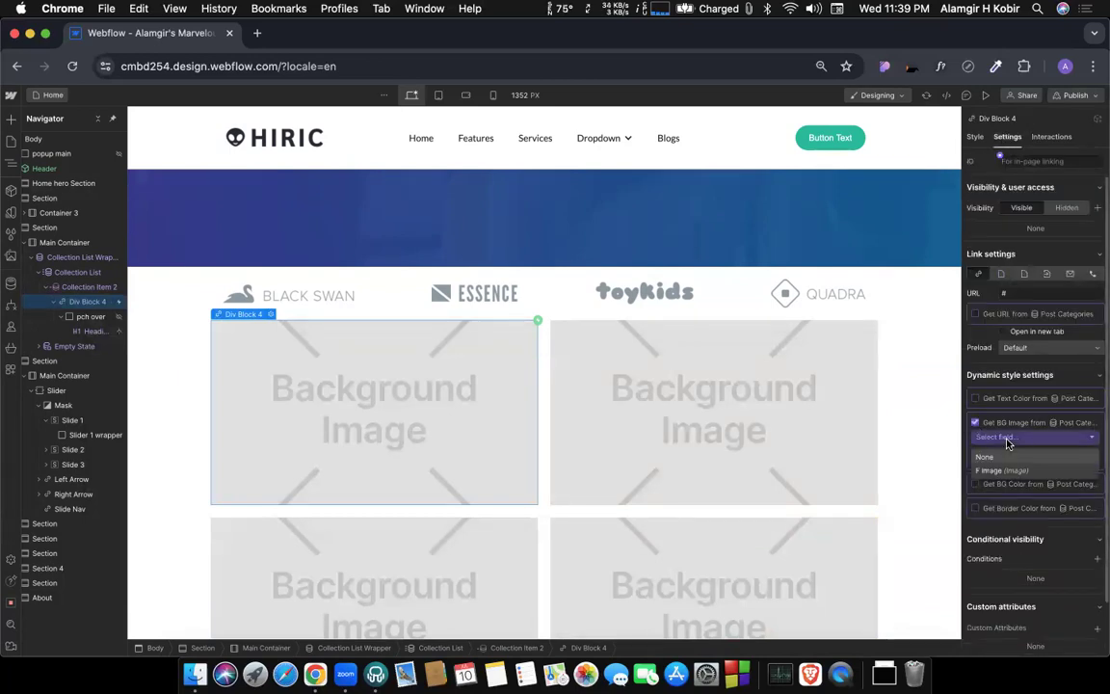
left_click(1003, 470)
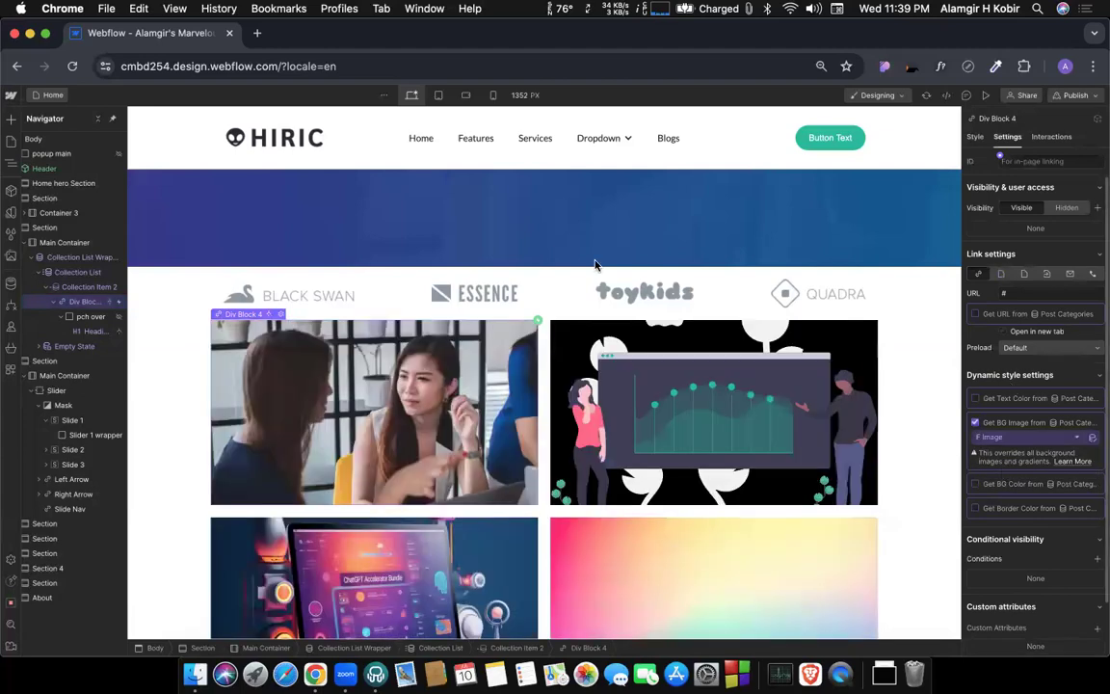
Preview the category cards as links on the page.
key("super+shift+p")
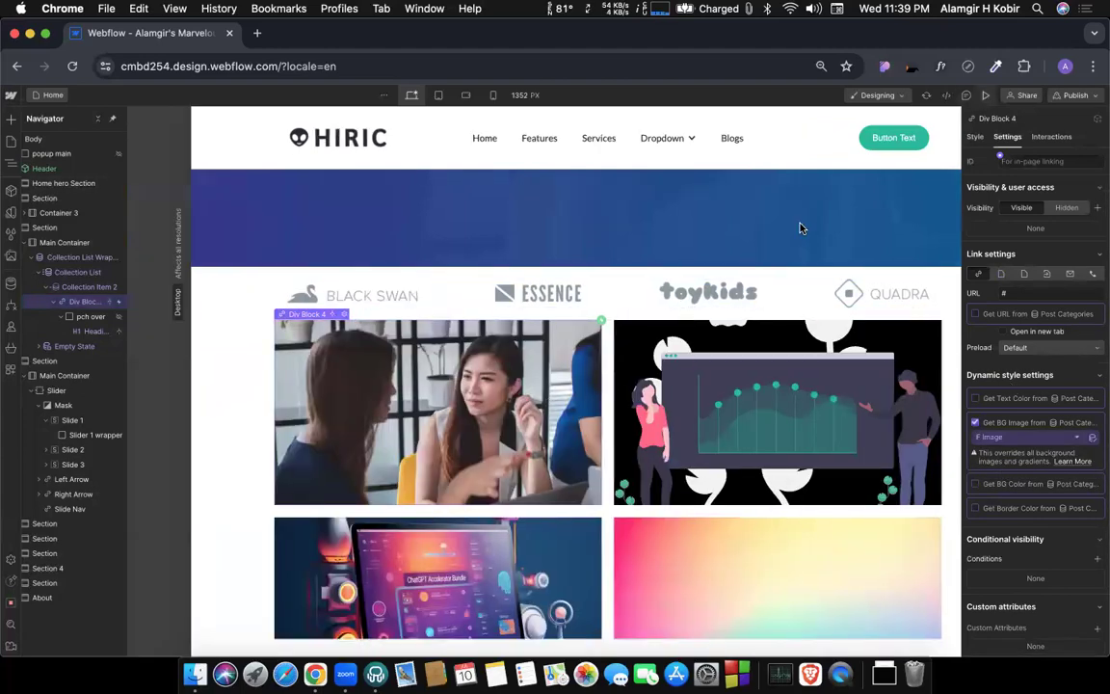
scroll(456, 250, "down", 3)
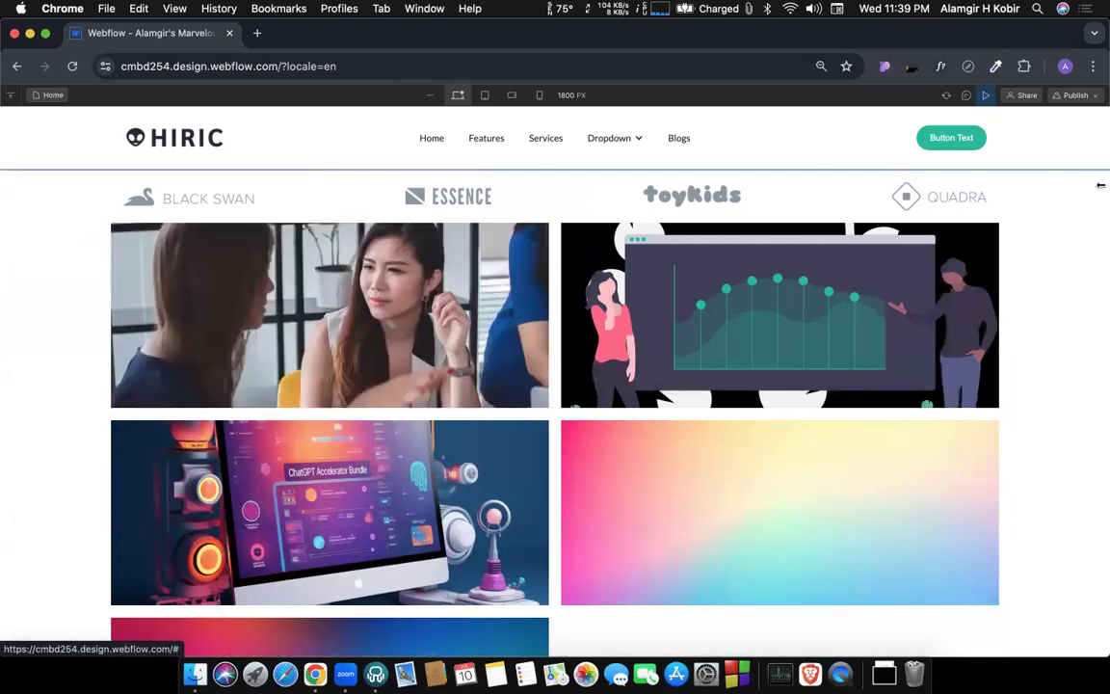
left_click(987, 96)
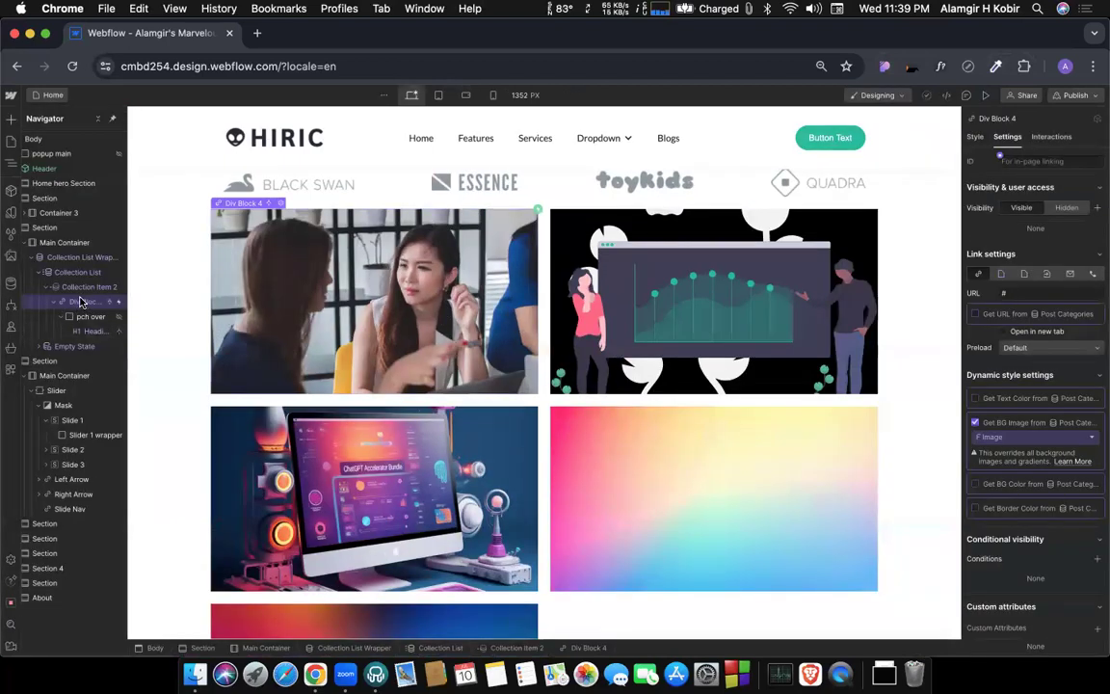
Set the text decoration of the Div Block 4 link block to none and preview the category cards.
left_click(975, 137)
scroll(1024, 372, "down", 10)
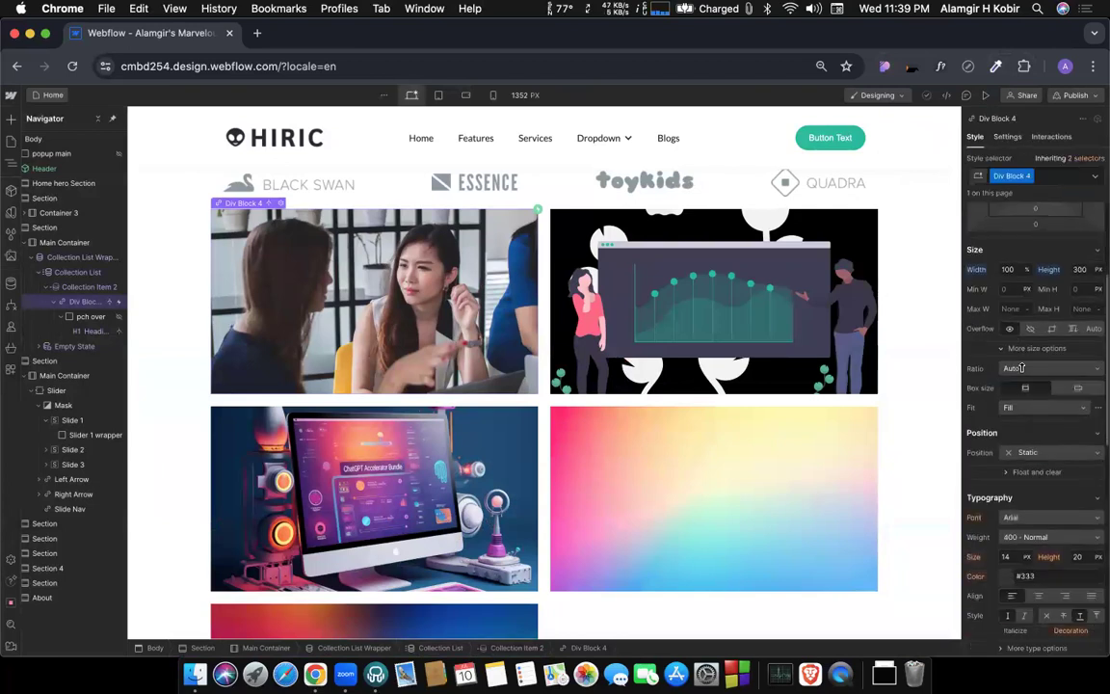
scroll(1023, 371, "down", 5)
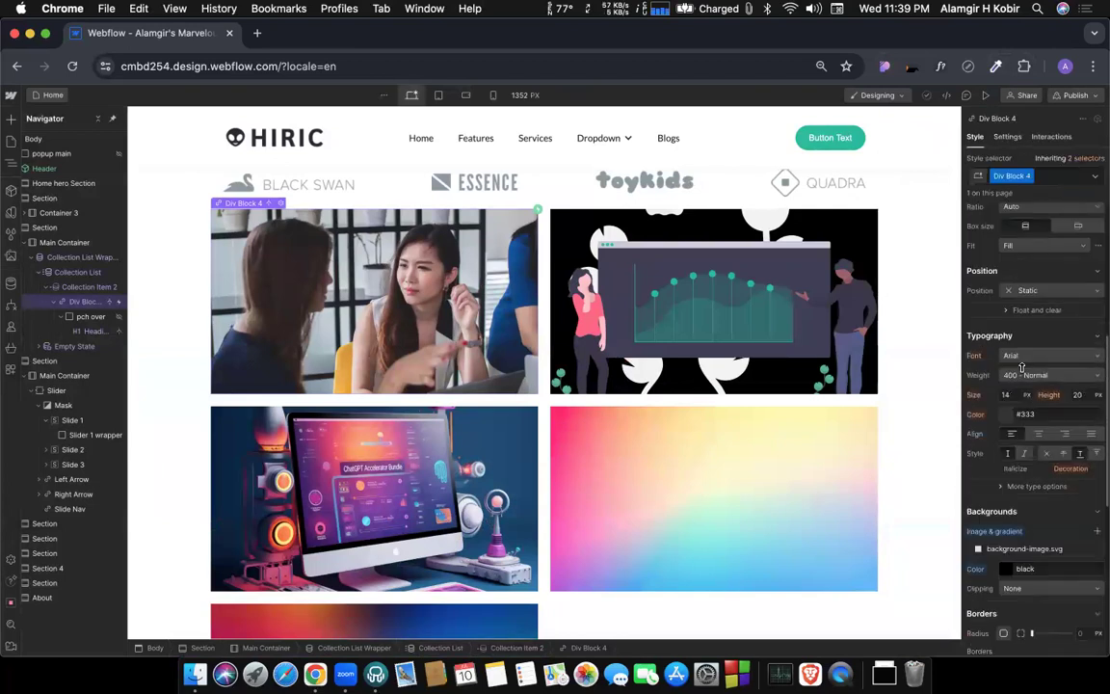
left_click(1047, 443)
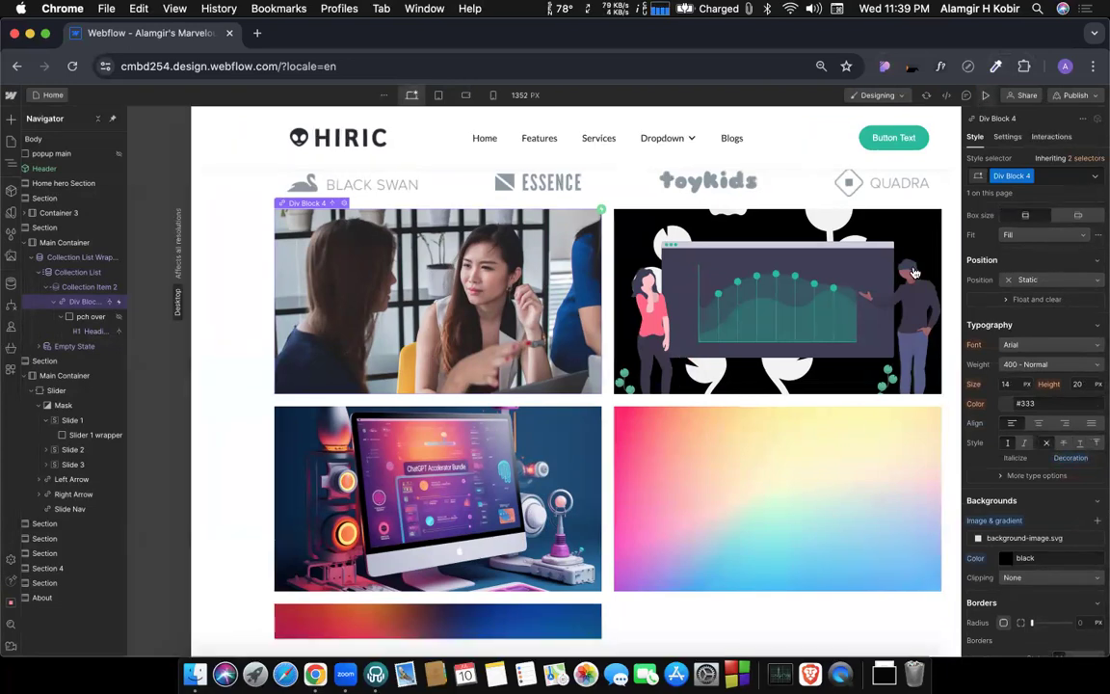
left_click(985, 94)
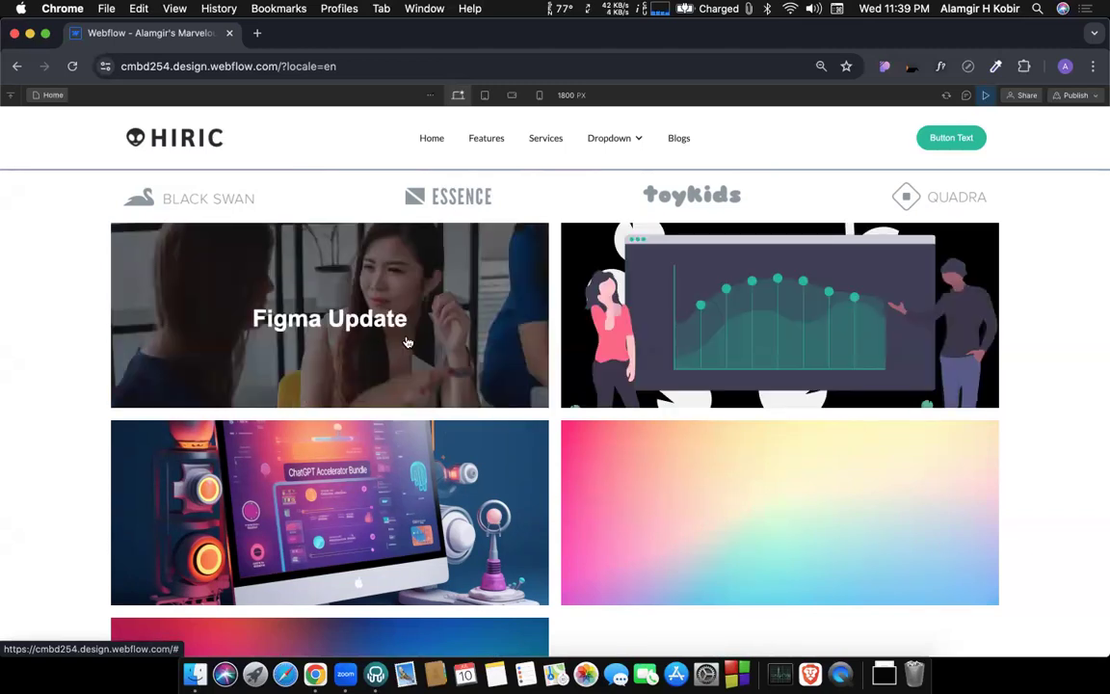
left_click(986, 96)
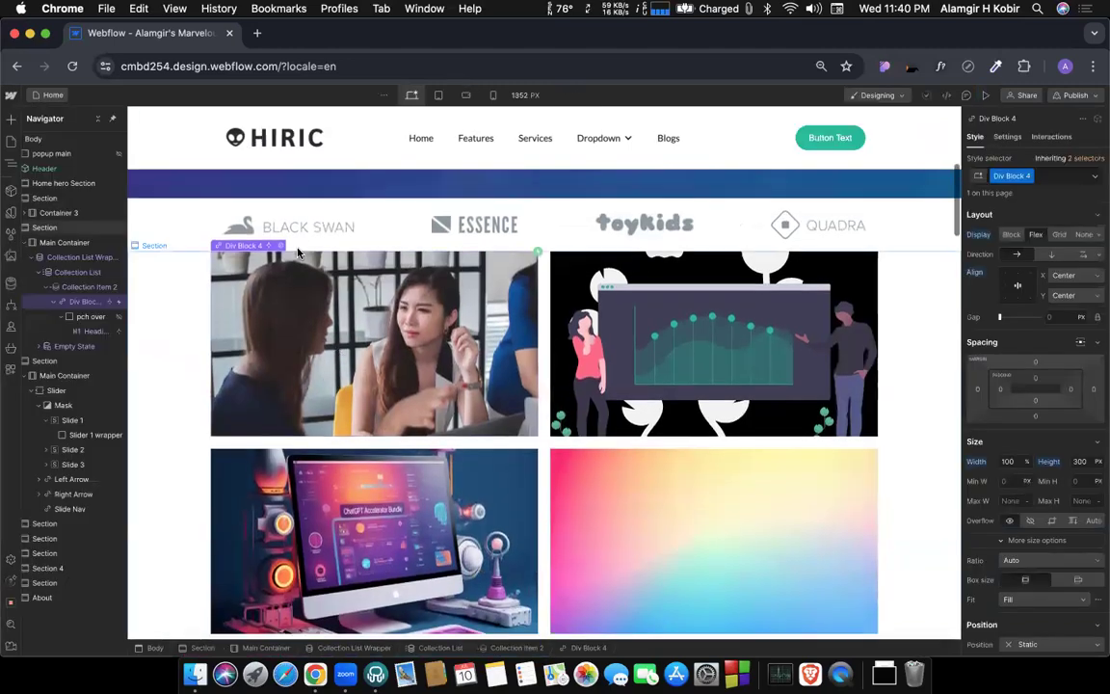
Link the Div Block 4 category card to the Current Post Category collection page.
left_click(280, 248)
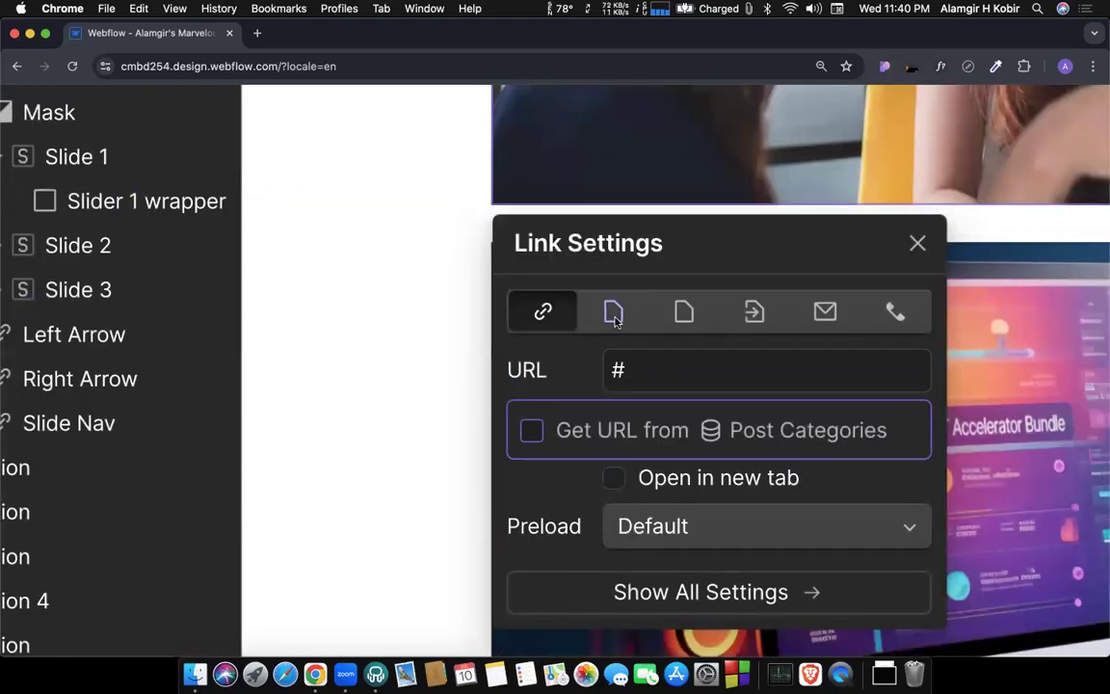
left_click(613, 315)
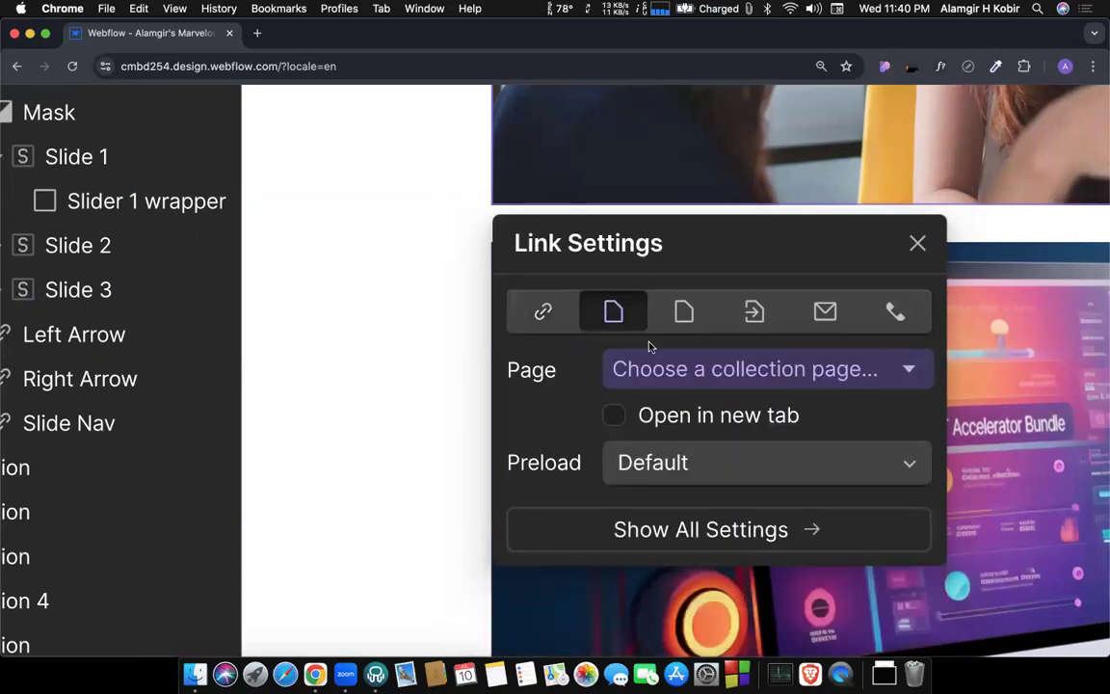
left_click(677, 367)
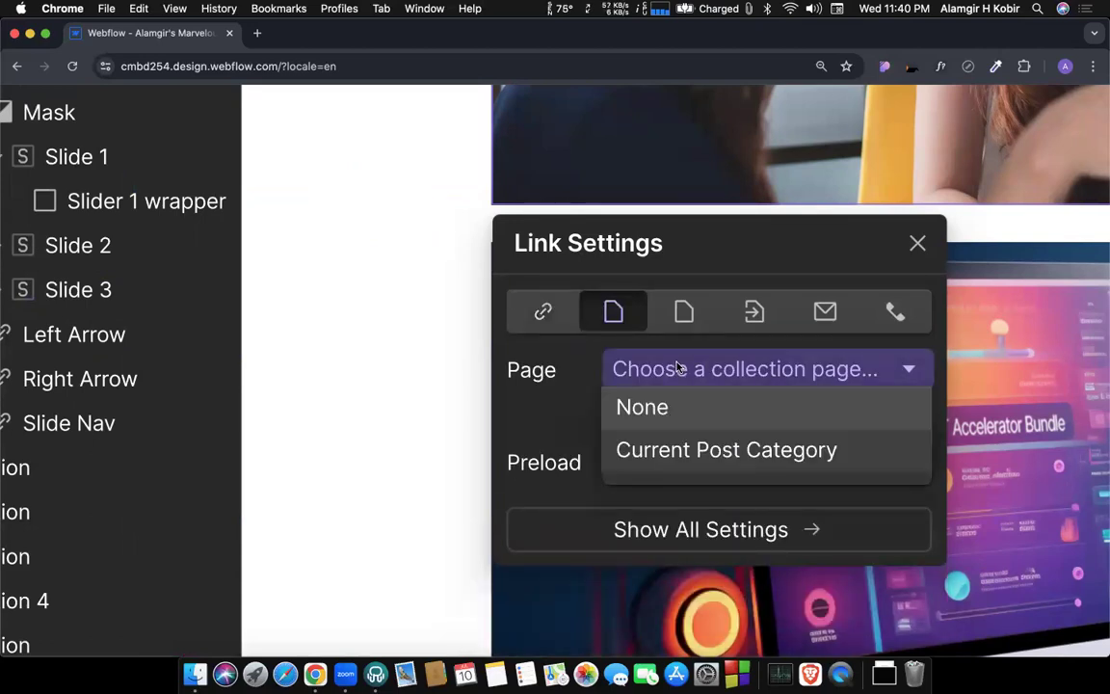
left_click(688, 453)
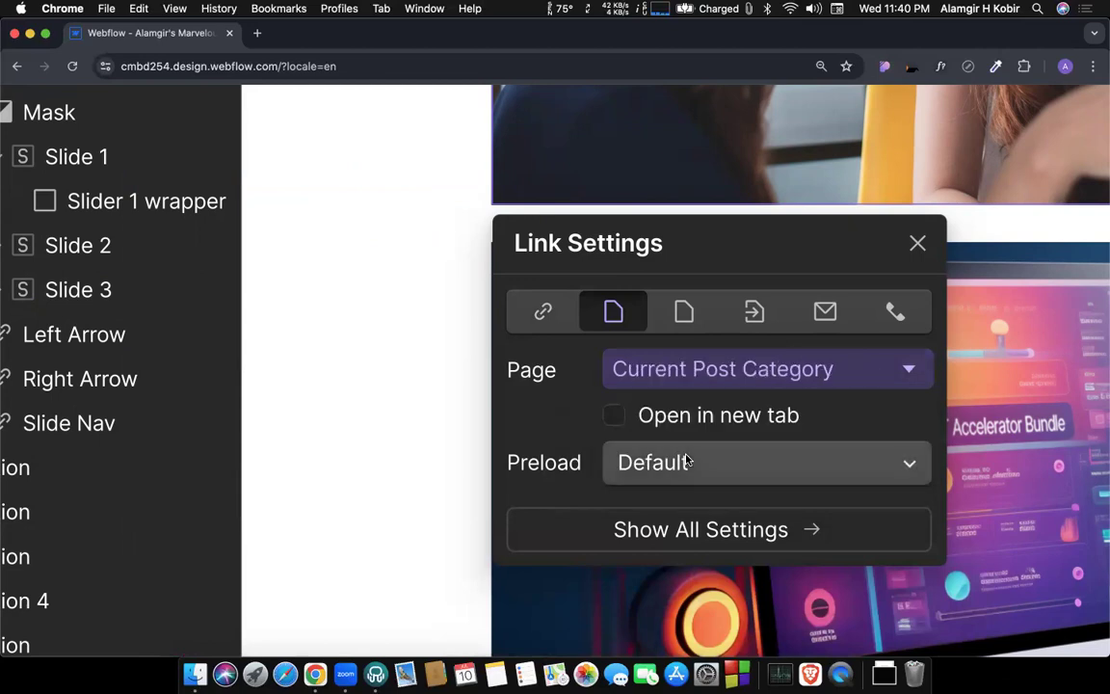
scroll(687, 461, "down", 10)
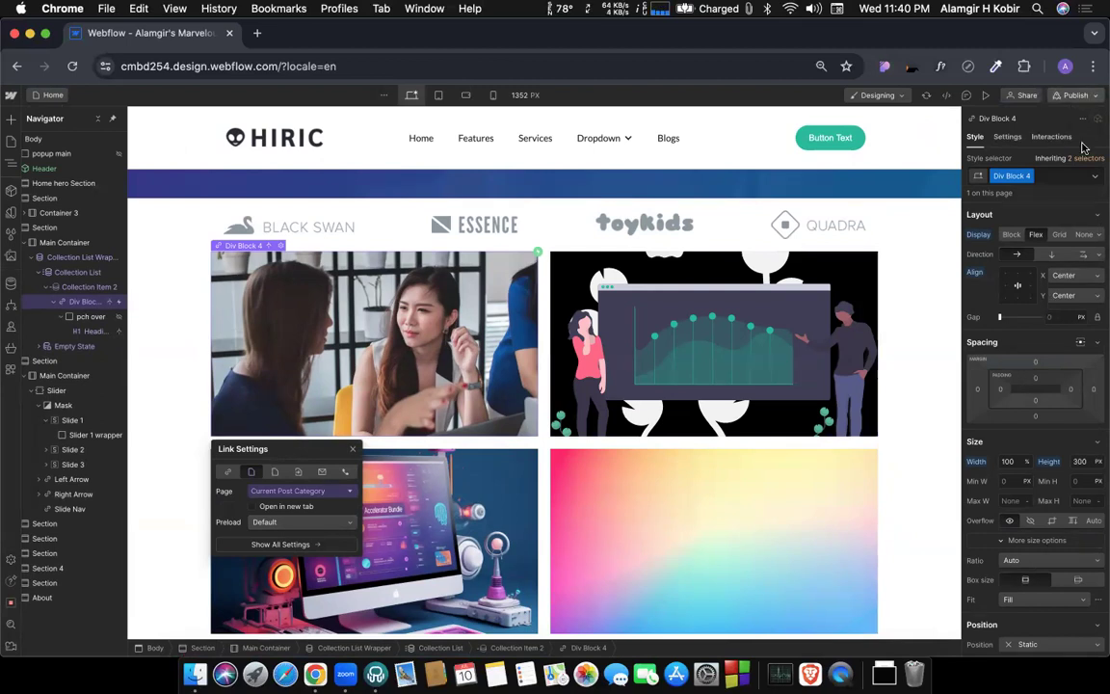
Publish the site to the cmbd254.webflow.io staging domain and open the published site.
left_click(1074, 95)
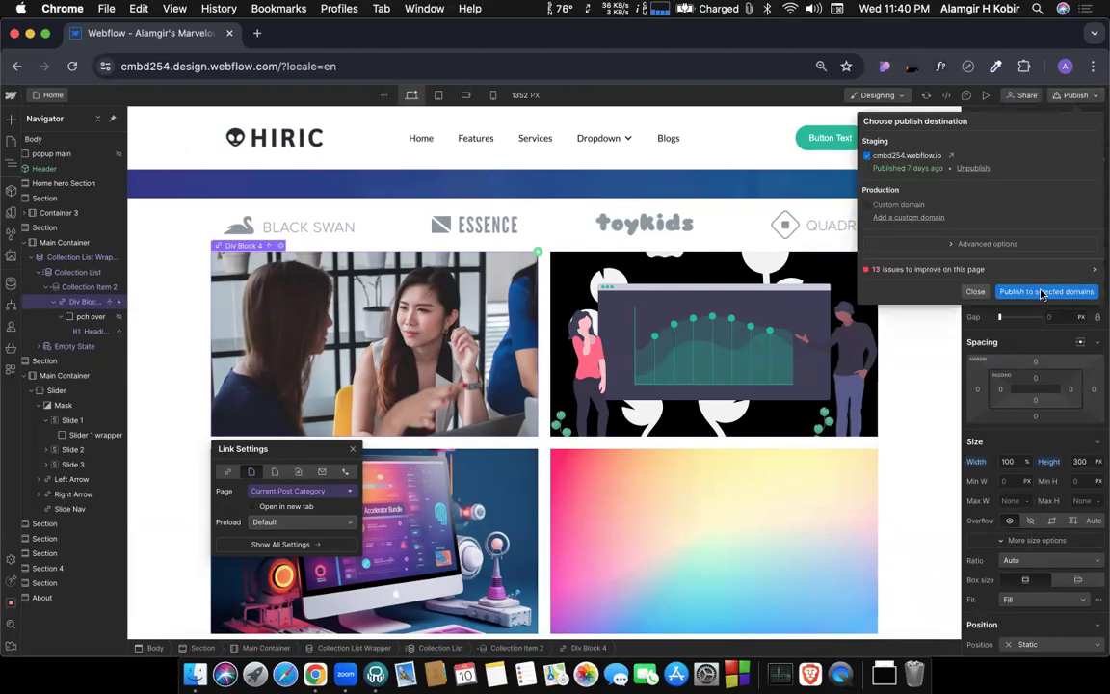
left_click(1043, 292)
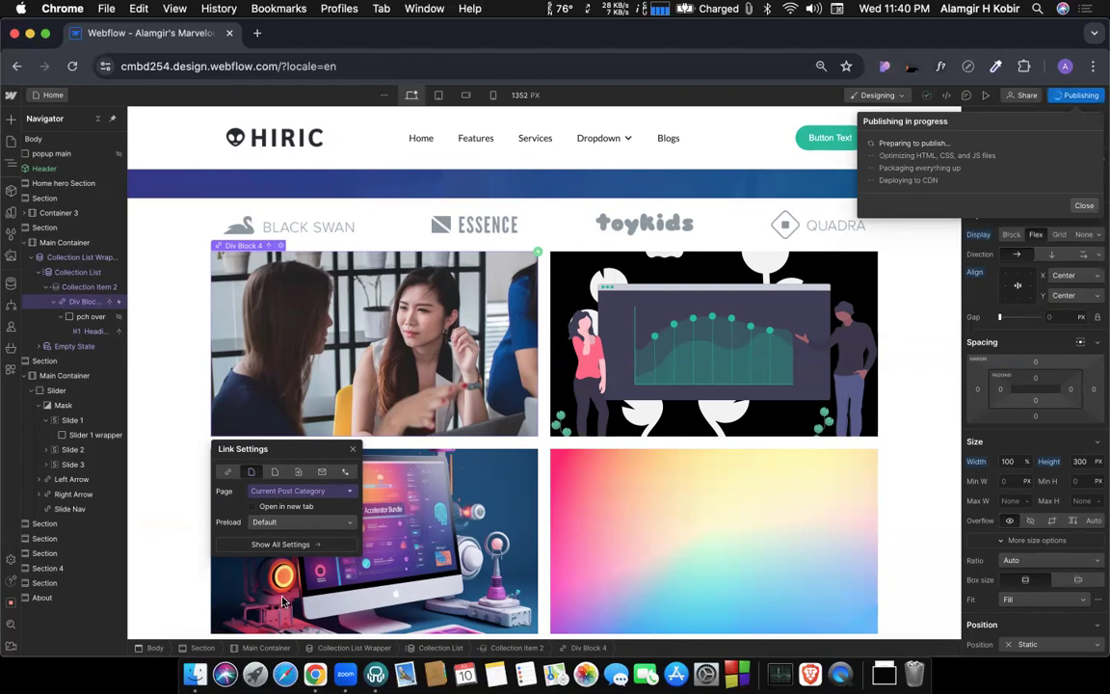
left_click(952, 160)
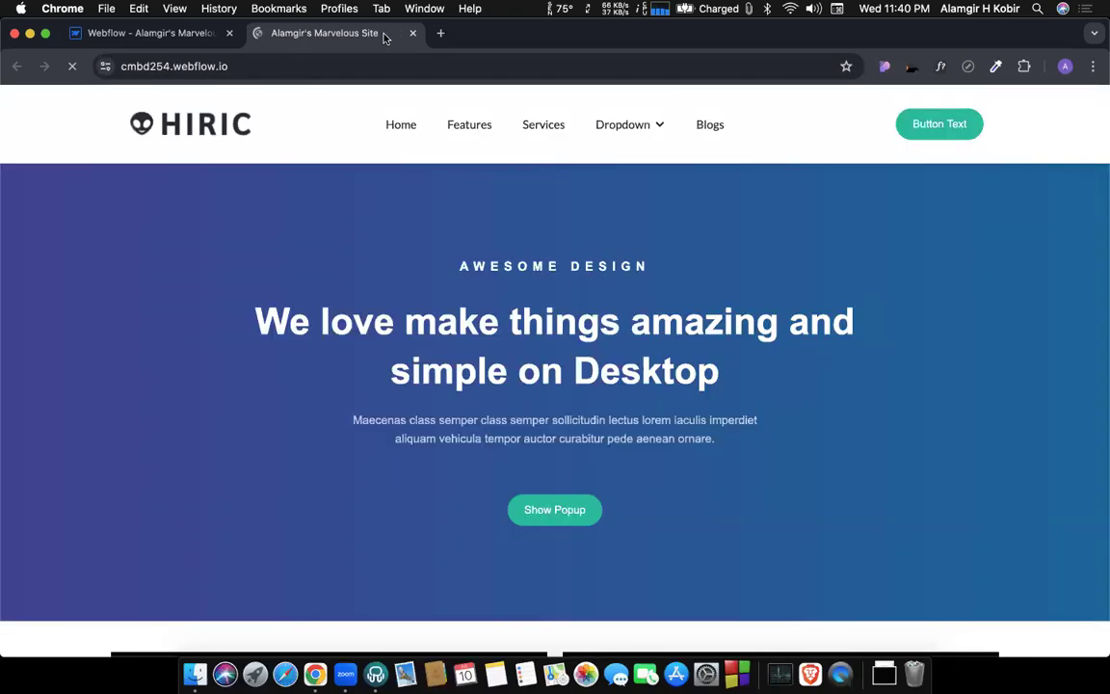
Examine the category card section and its hover overlay on the published home page.
scroll(460, 259, "down", 1)
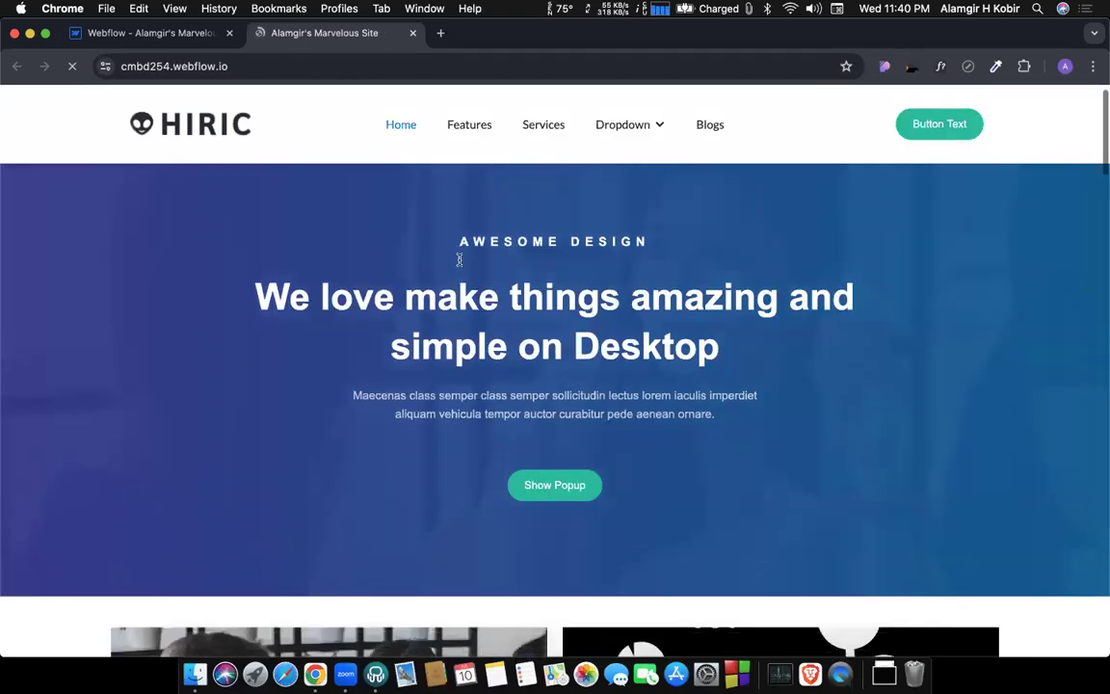
scroll(460, 258, "down", 5)
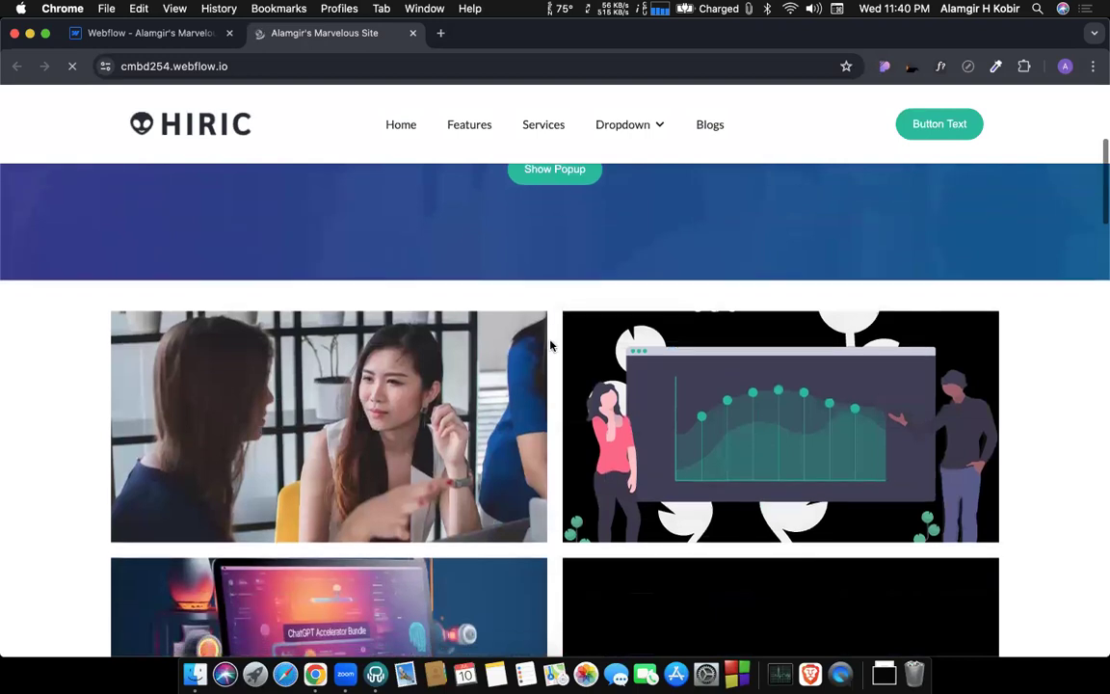
scroll(552, 346, "down", 3)
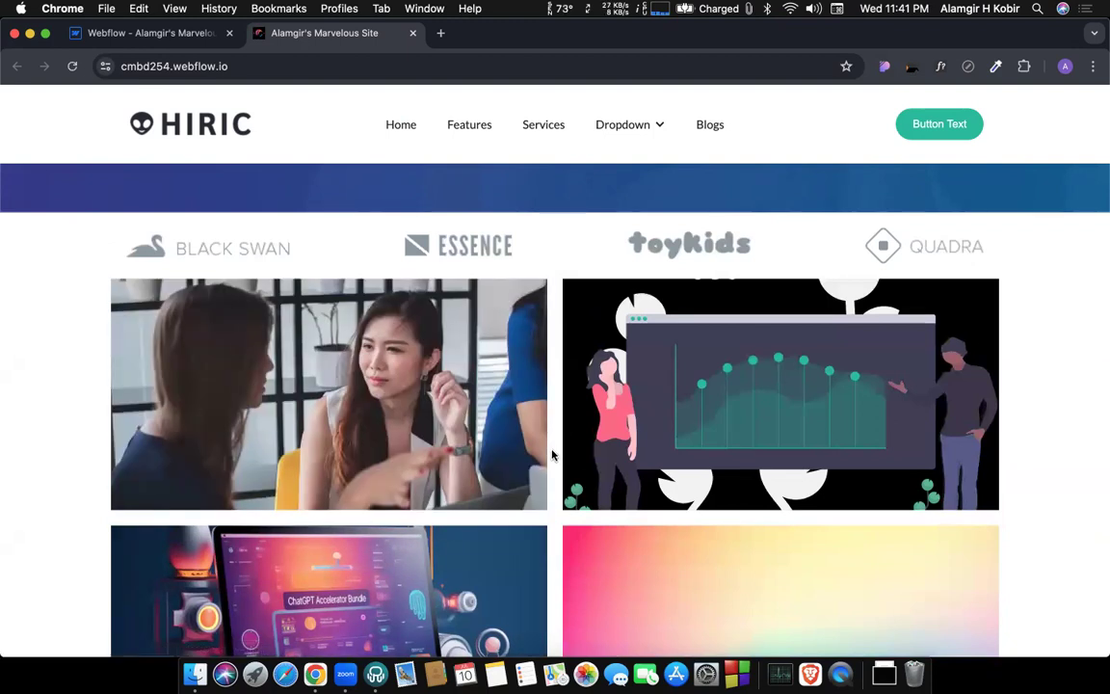
scroll(553, 455, "down", 2)
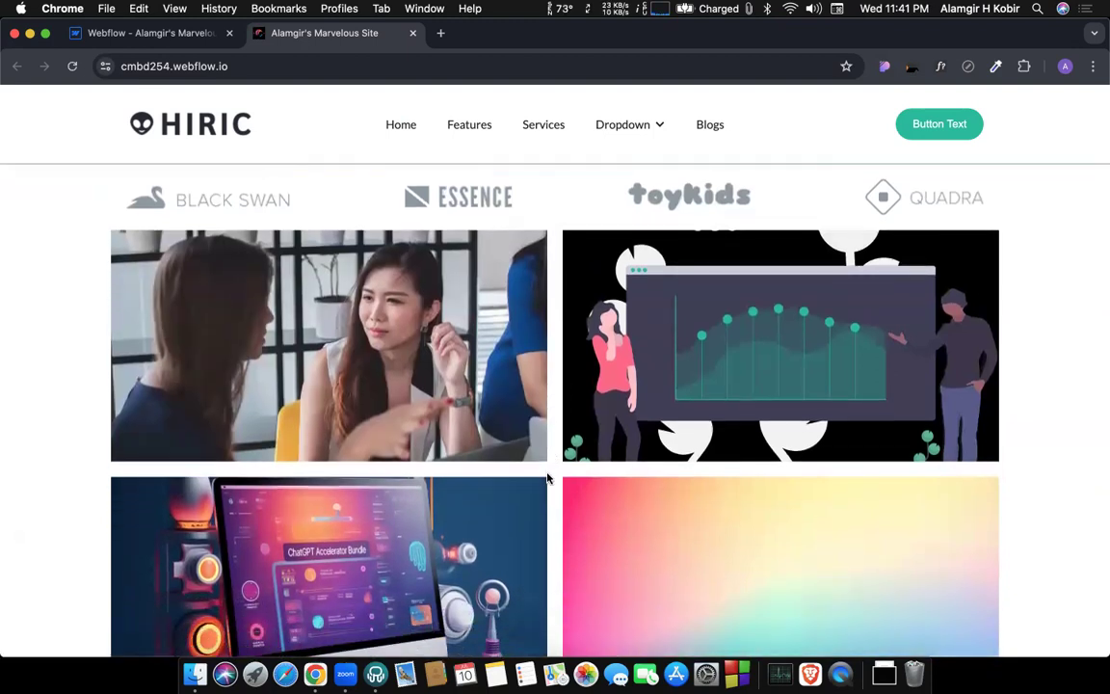
scroll(547, 478, "down", 1)
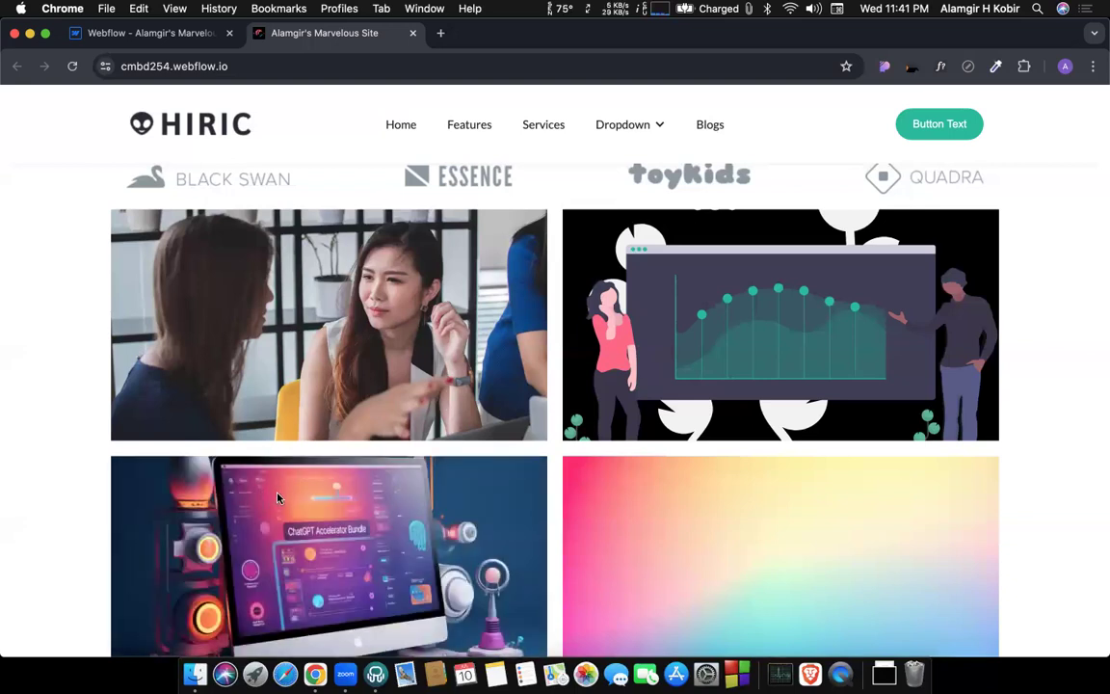
scroll(392, 355, "up", 1)
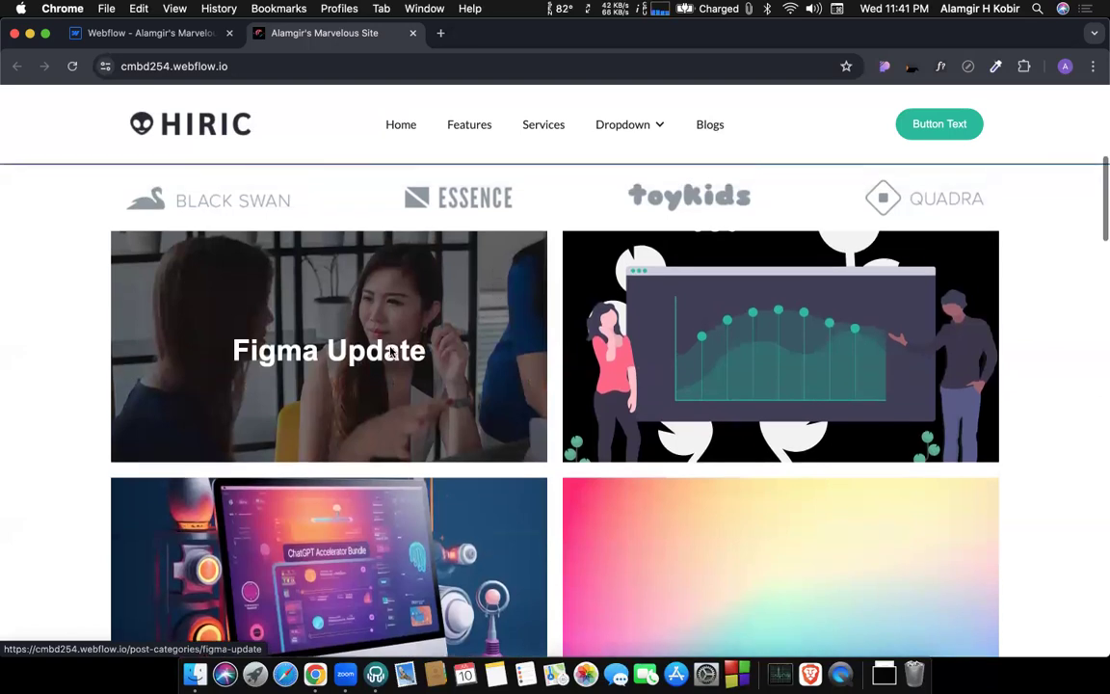
Follow the Figma Update card, look over its category page, and return to the home page.
left_click(342, 356)
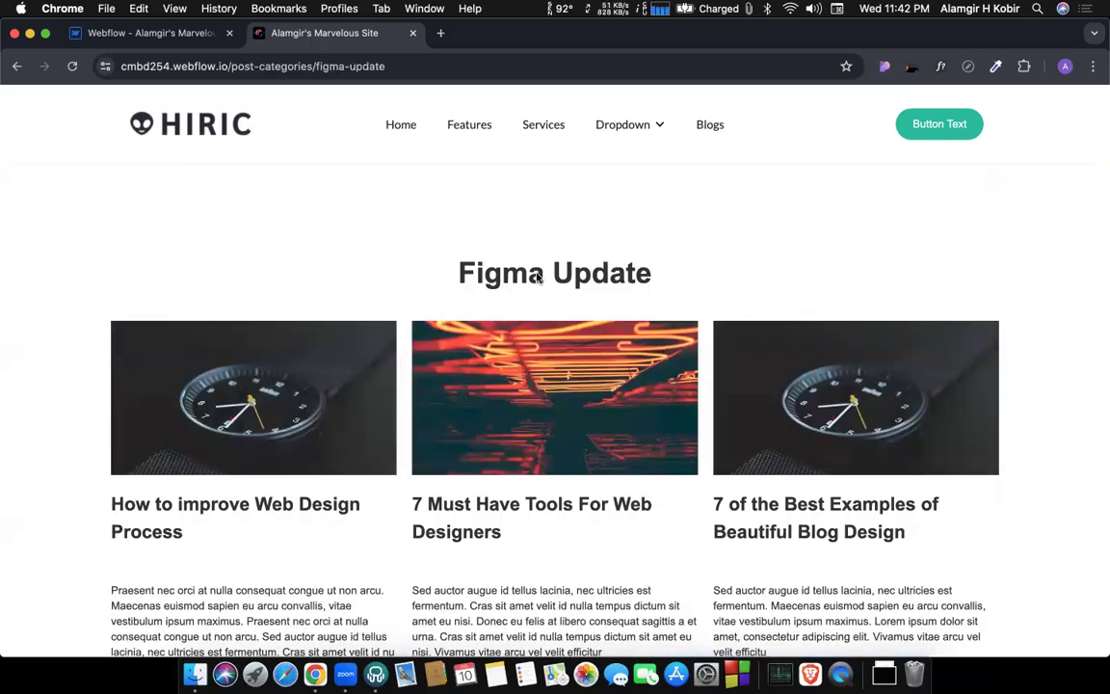
scroll(234, 413, "down", 1)
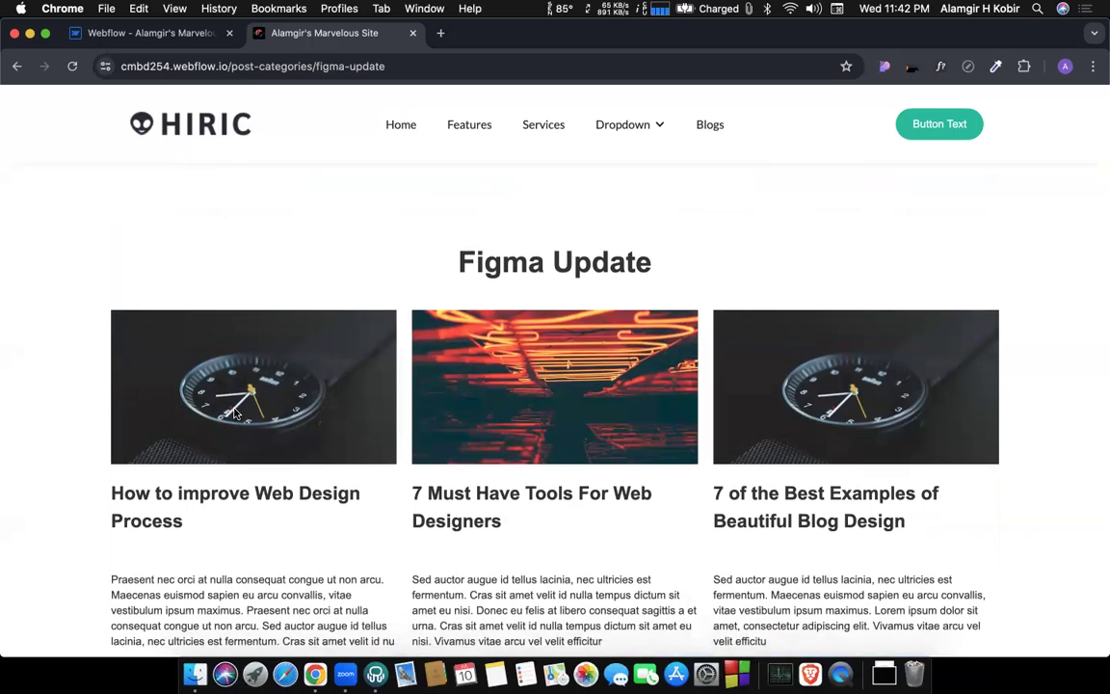
scroll(234, 412, "down", 15)
scroll(234, 413, "up", 20)
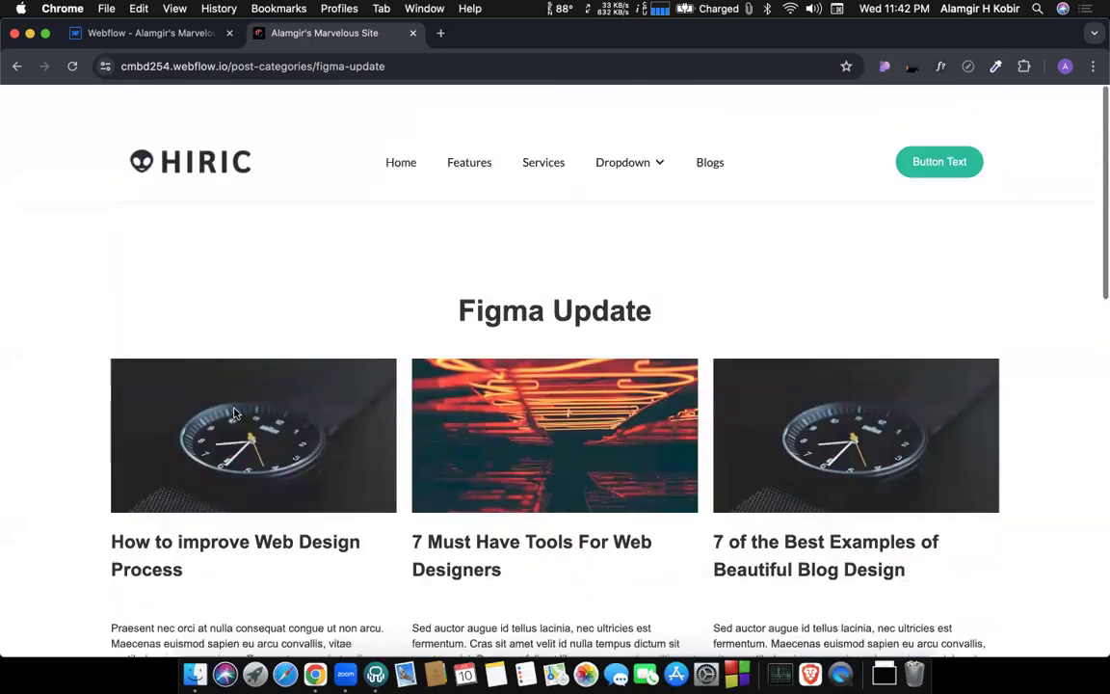
left_click(16, 65)
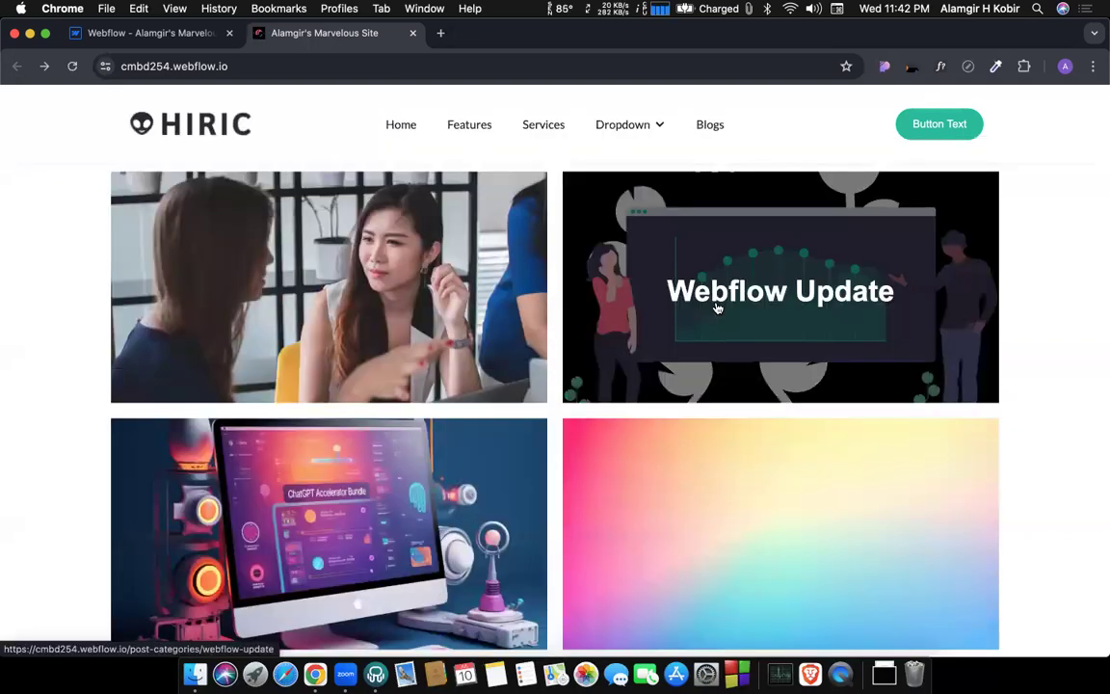
Follow the Webflow Update card, look through the posts on its category page, and return to the home page.
left_click(717, 307)
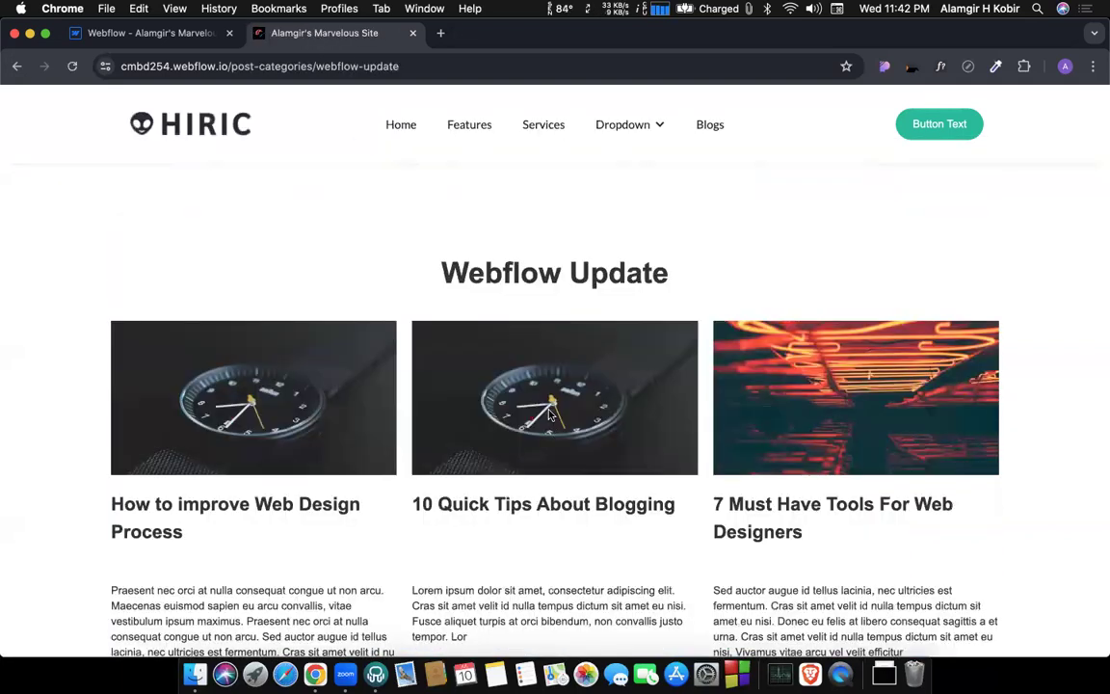
scroll(449, 404, "down", 5)
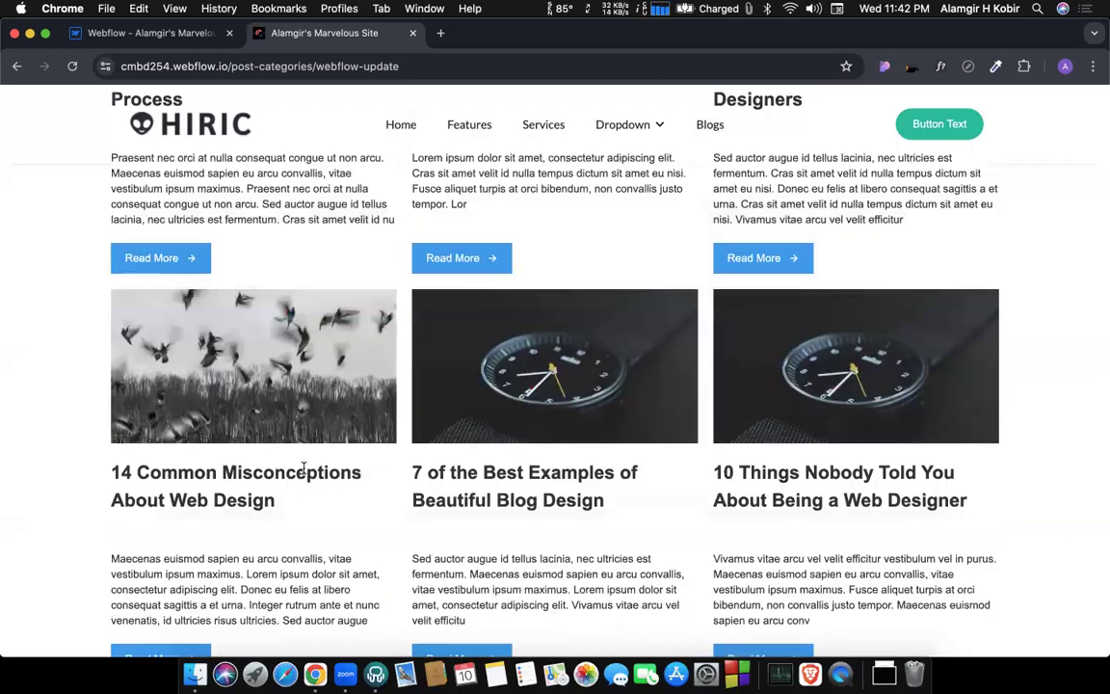
scroll(304, 469, "down", 5)
scroll(469, 343, "up", 10)
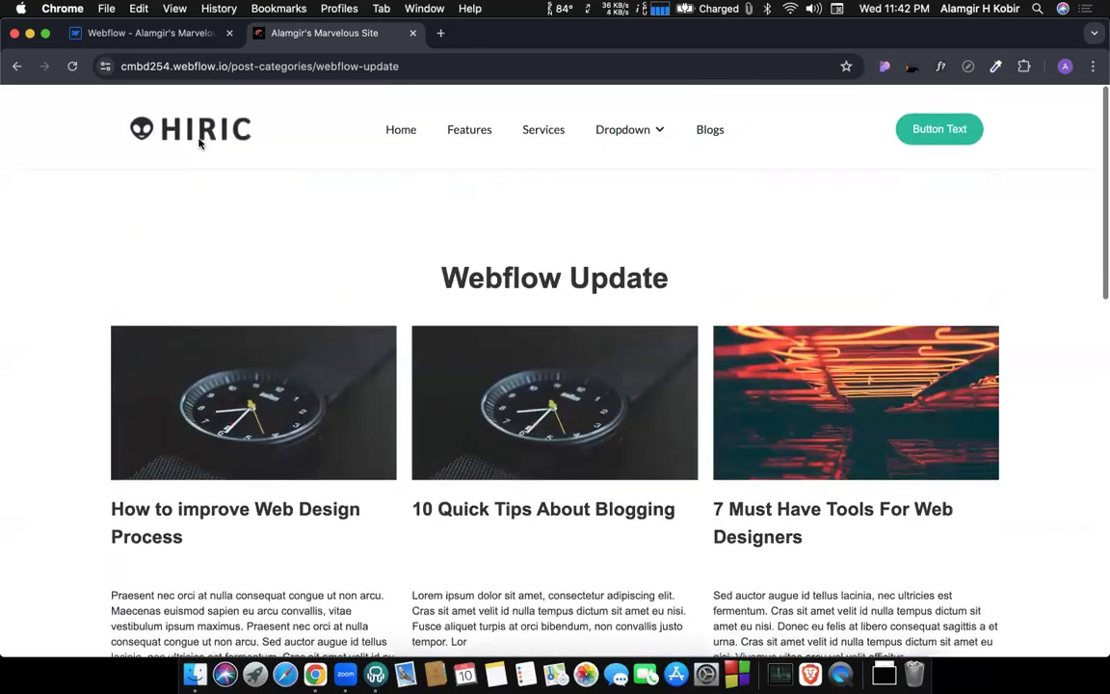
left_click(16, 66)
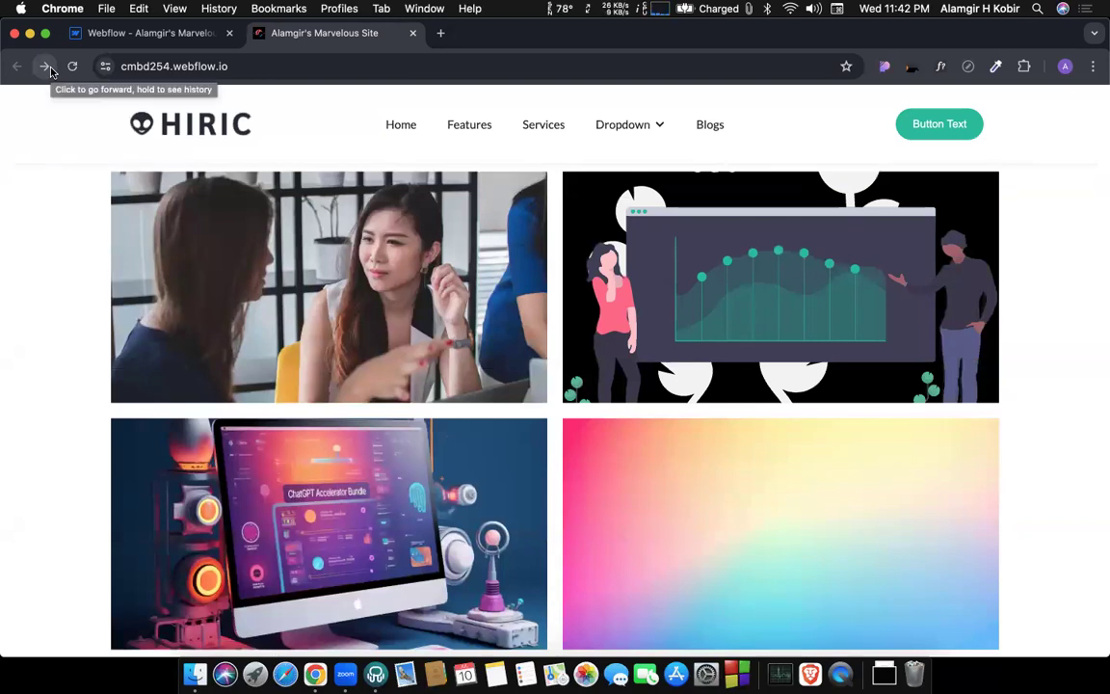
Back in the Webflow designer, close the link settings and open the list of CMS collections.
left_click(128, 37)
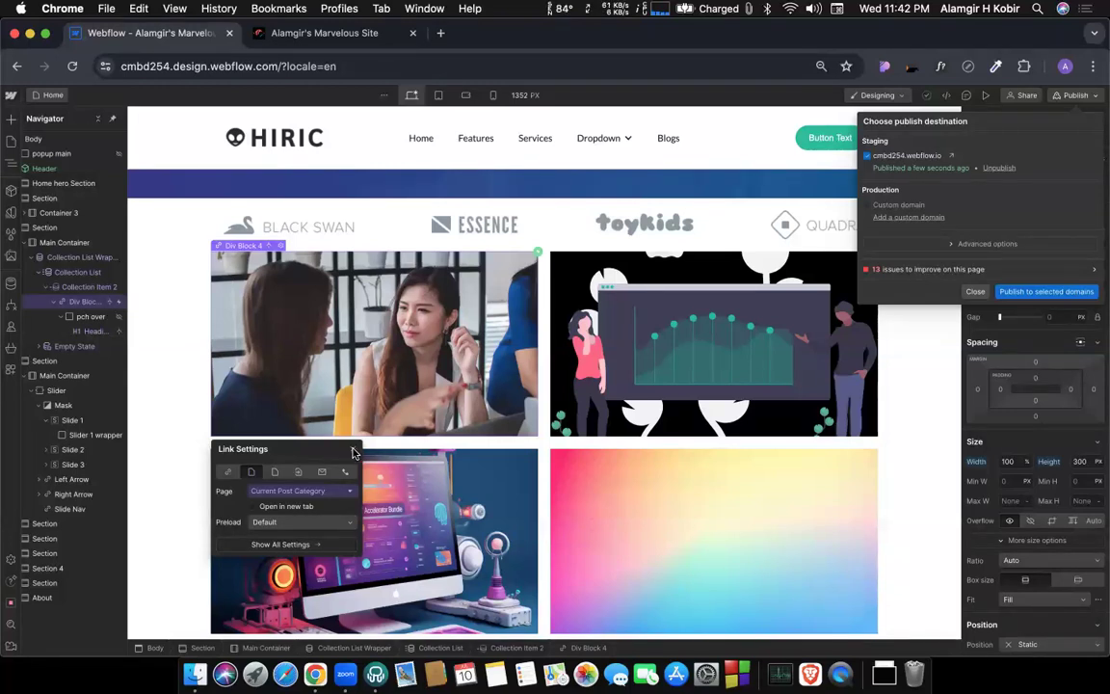
left_click(353, 451)
left_click(352, 451)
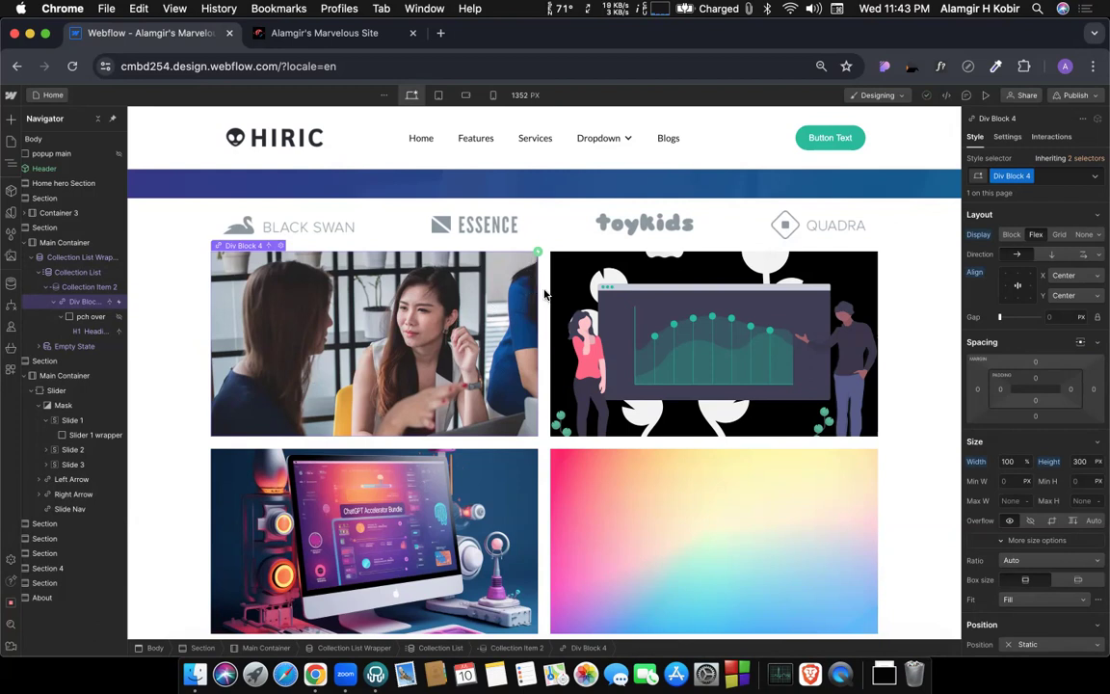
left_click(9, 285)
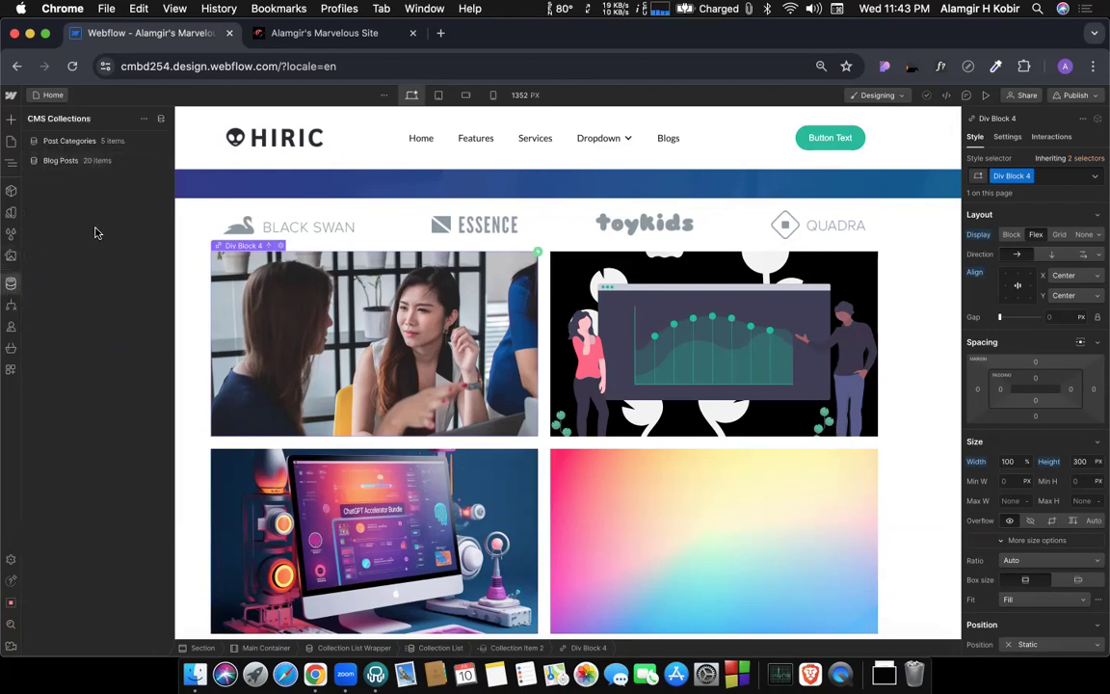
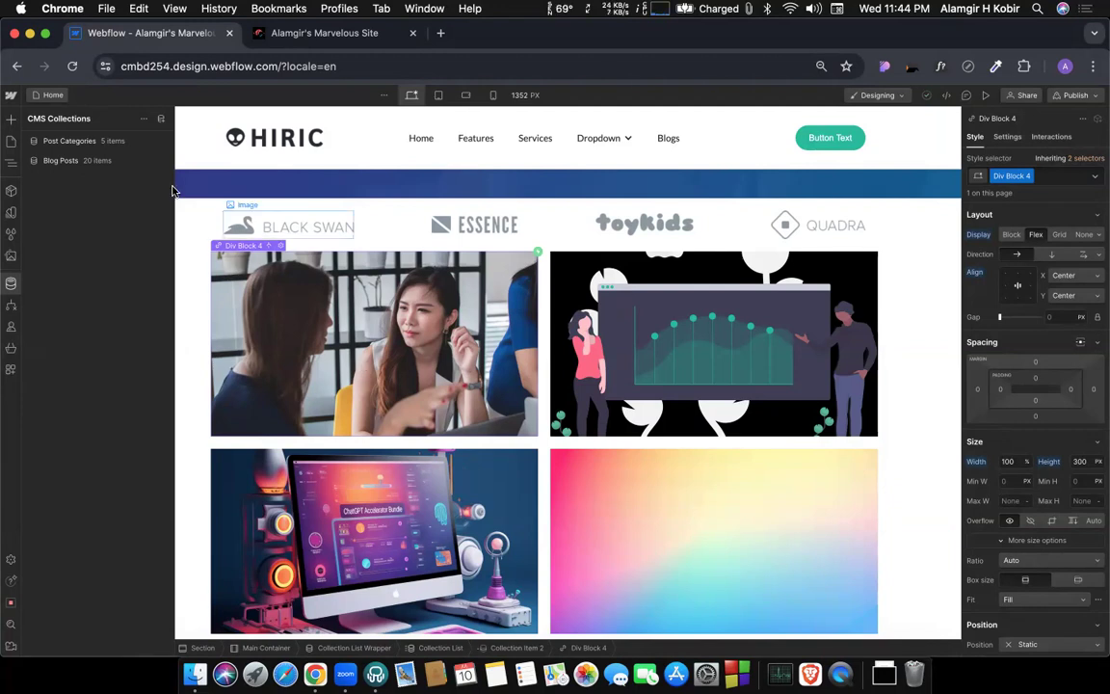
Show the site's pages and publish the site to the cmbd254.webflow.io staging domain.
left_click(51, 95)
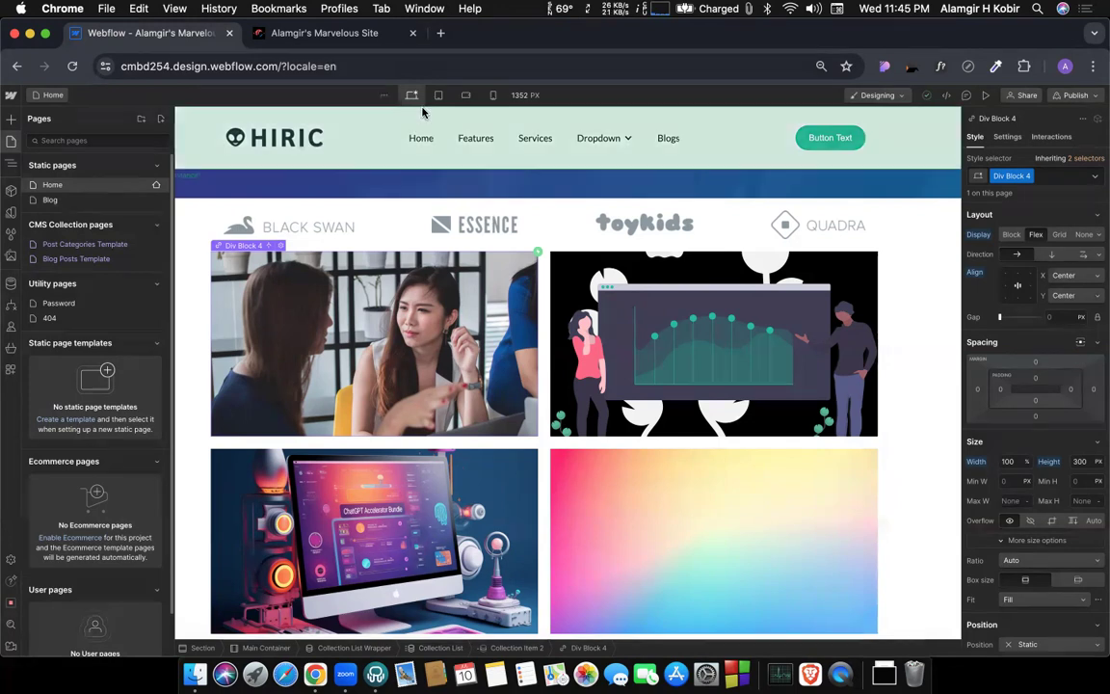
left_click(1077, 94)
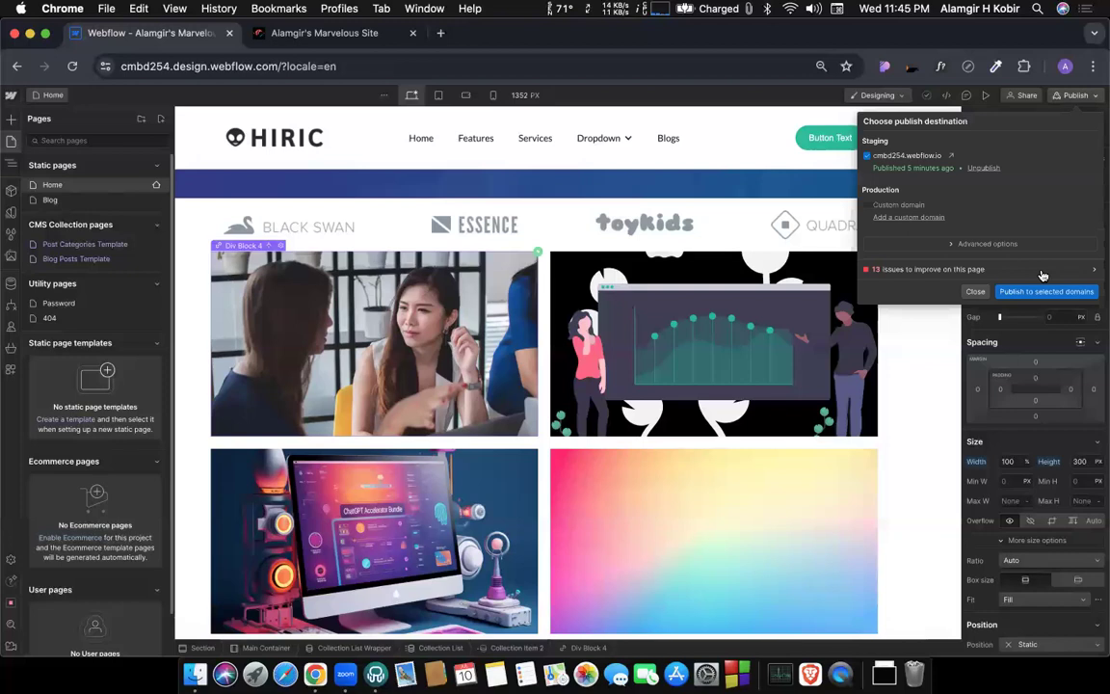
left_click(1041, 290)
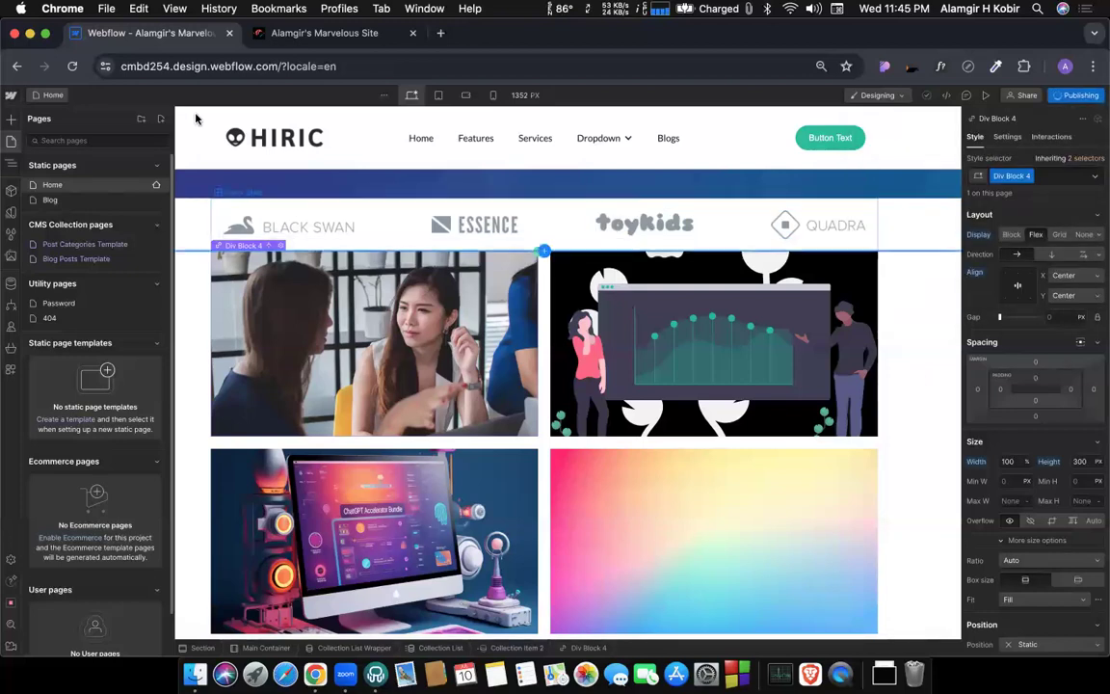
Open the site settings and go from there to the workspace's list of all sites.
left_click(9, 95)
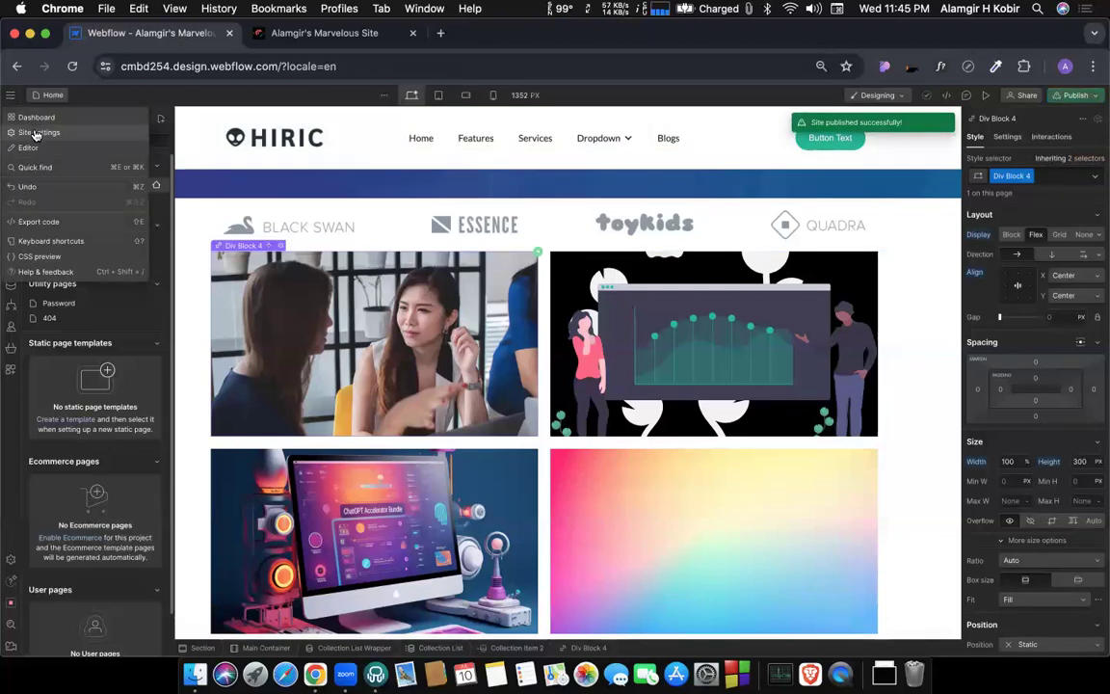
left_click(34, 133)
left_click(463, 37)
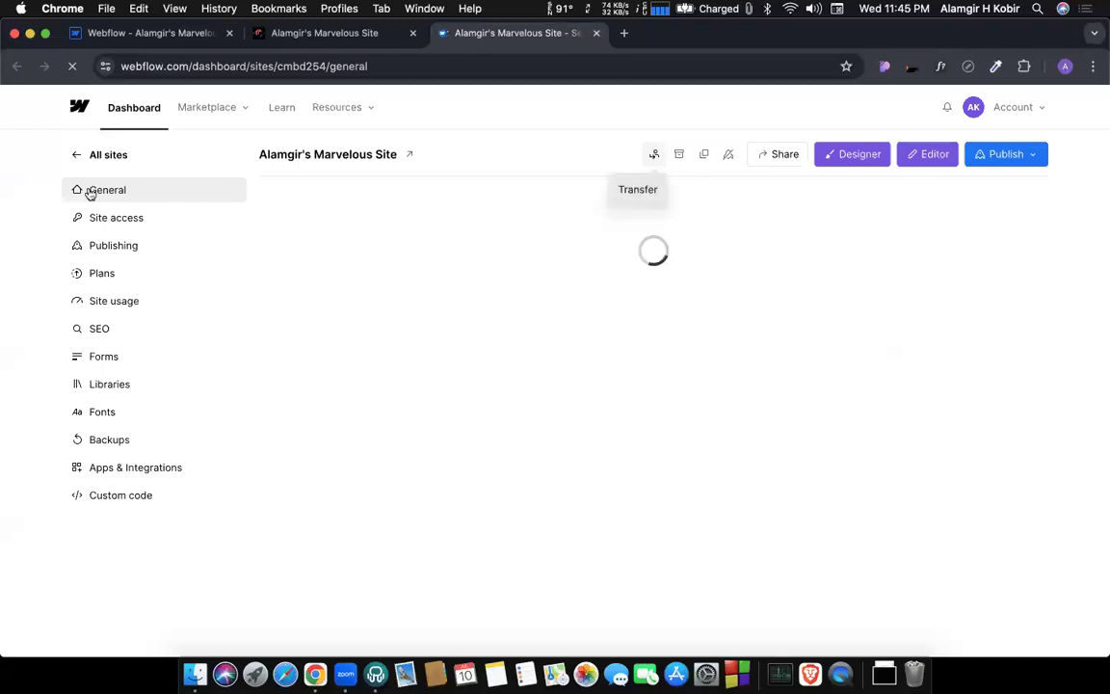
left_click(73, 162)
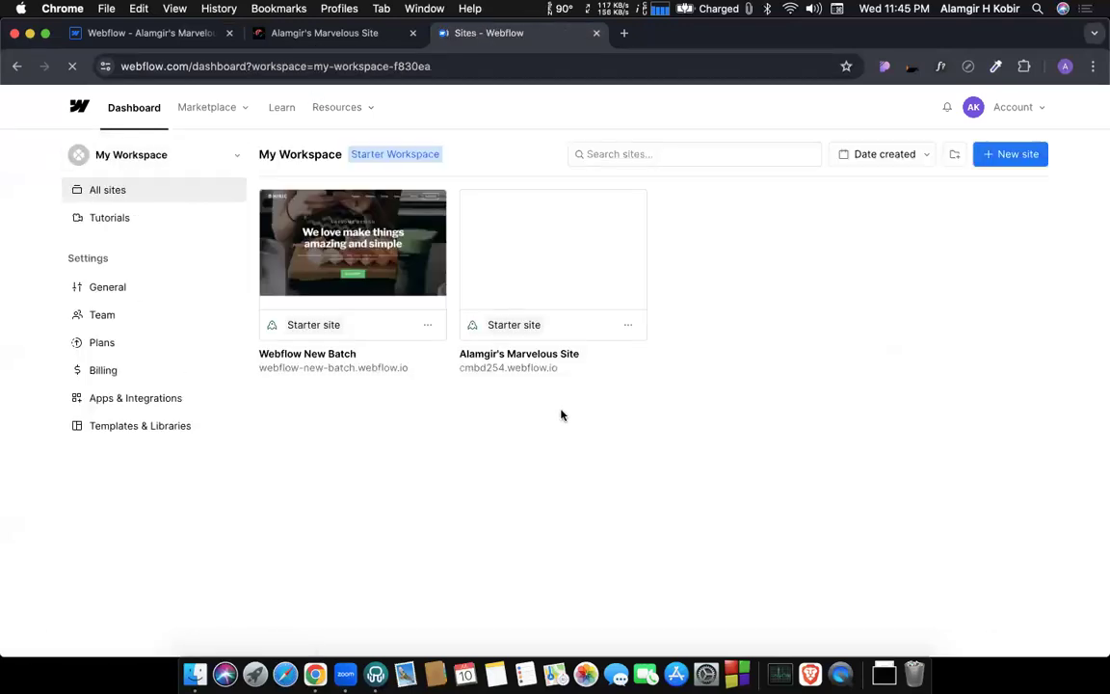
Start a new site from a template and browse the gallery of free and paid templates.
left_click(1006, 155)
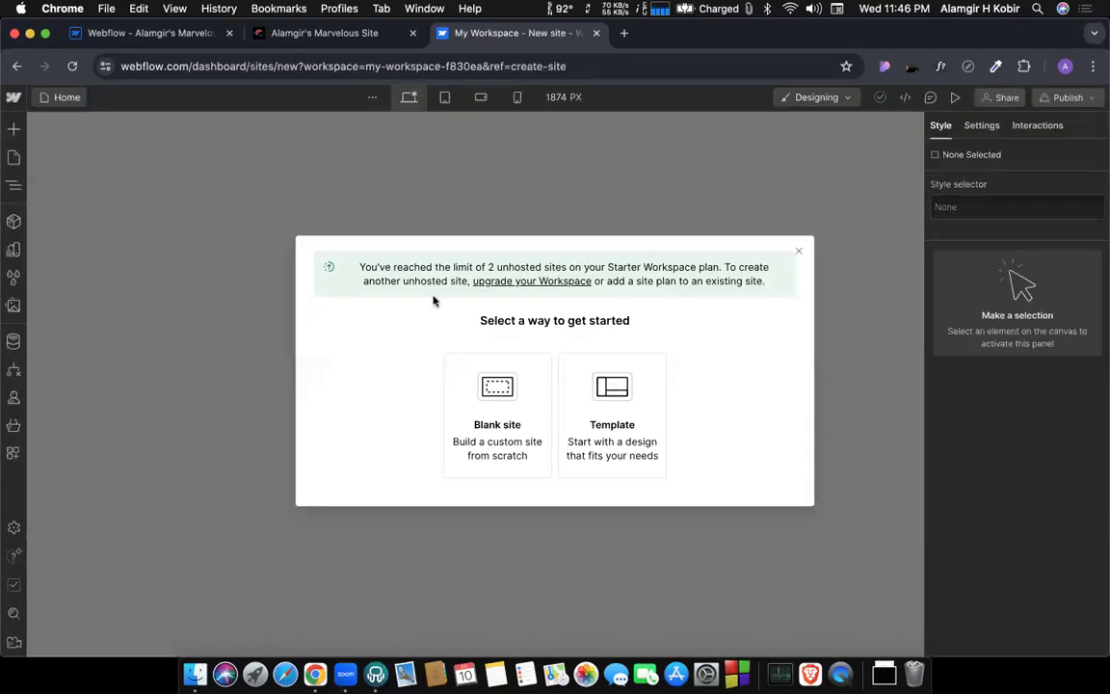
left_click(619, 389)
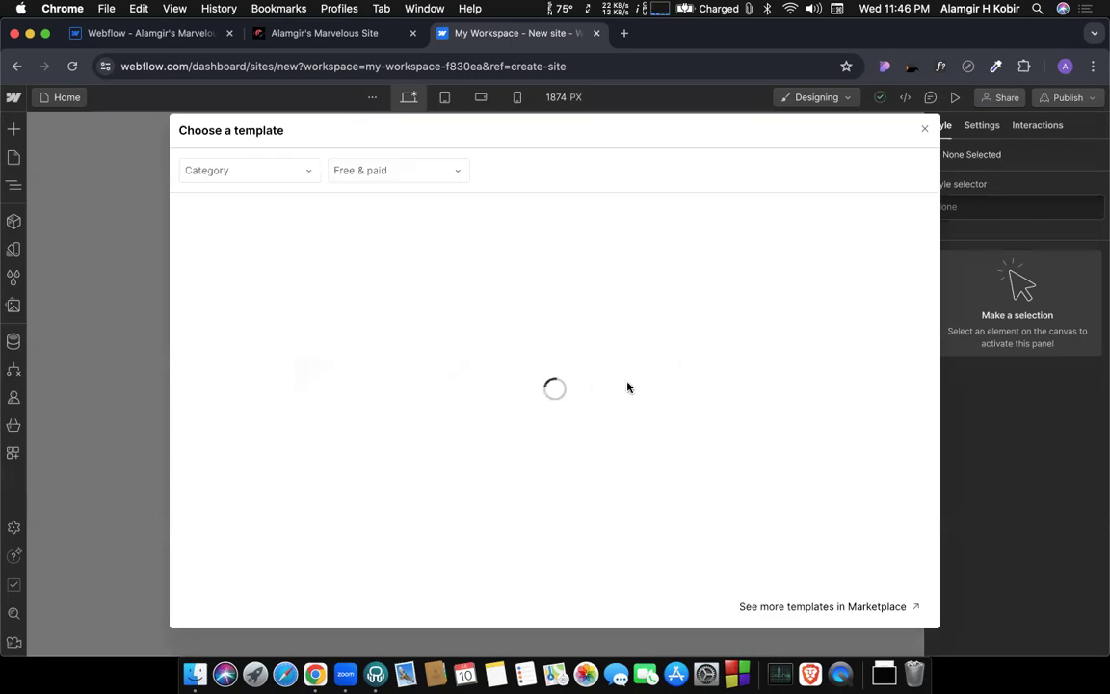
scroll(542, 463, "down", 2)
scroll(542, 463, "up", 2)
scroll(783, 458, "down", 4)
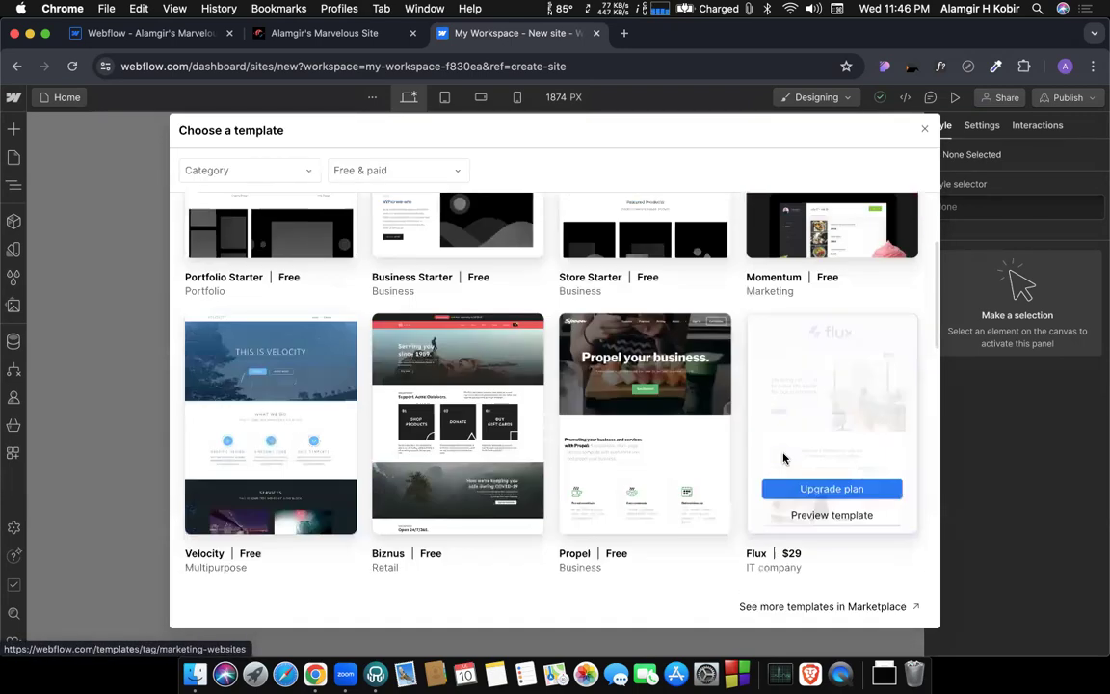
scroll(783, 457, "down", 1)
scroll(665, 405, "down", 1)
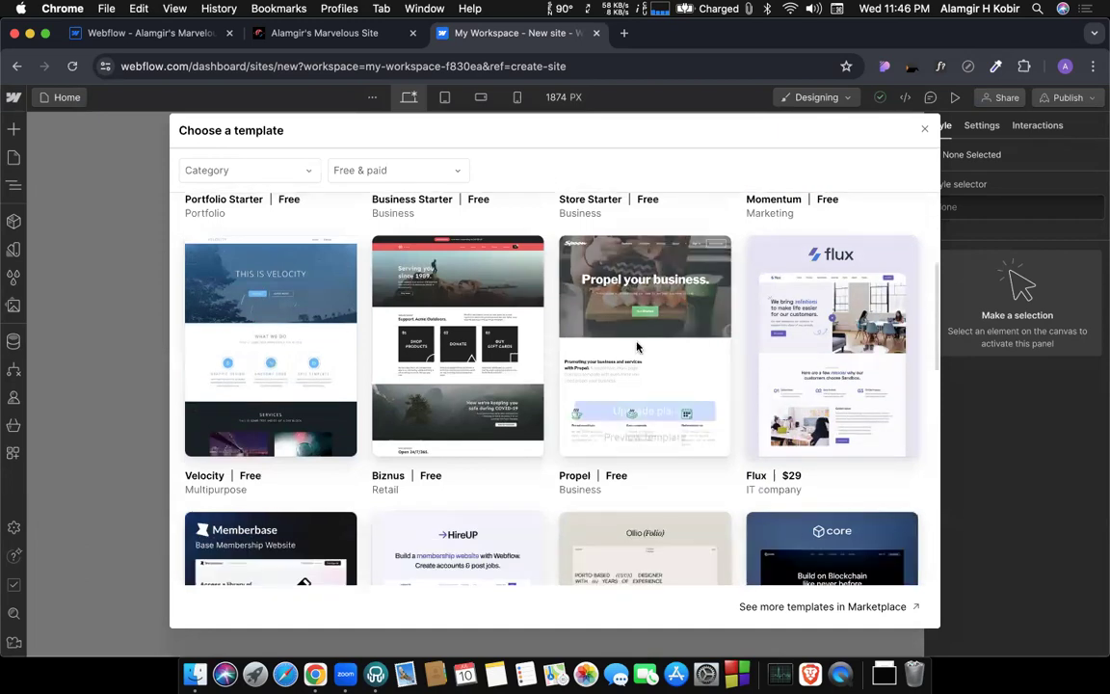
Preview the Propel template with its navigation menu and Features page, and leave the new site setup.
left_click(639, 438)
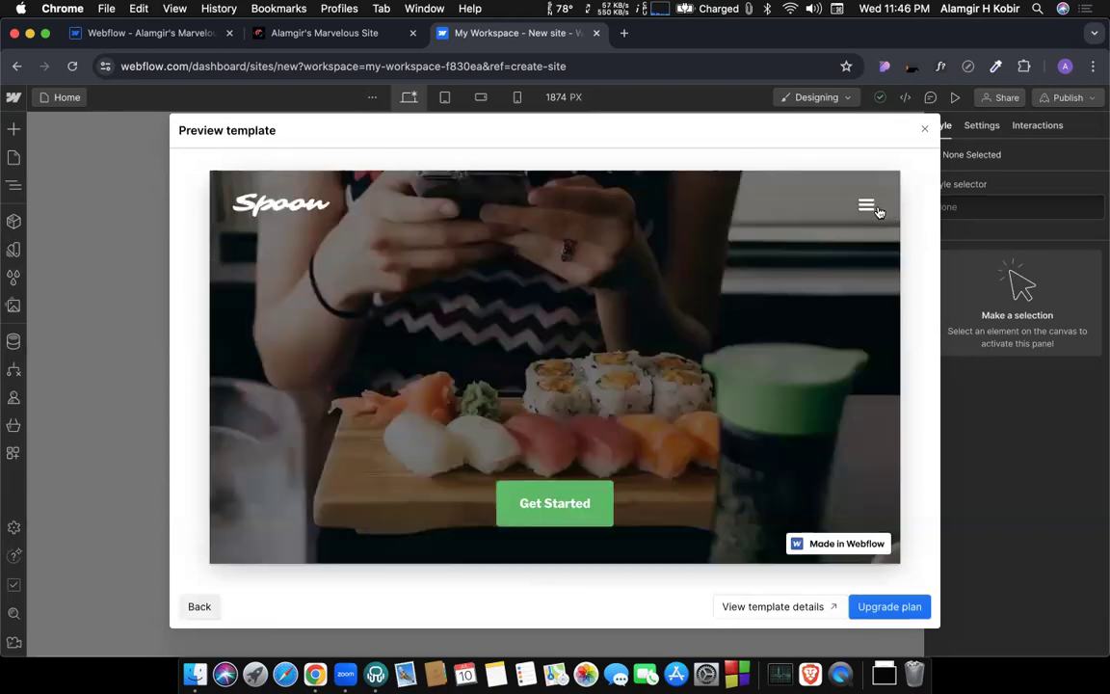
left_click(877, 210)
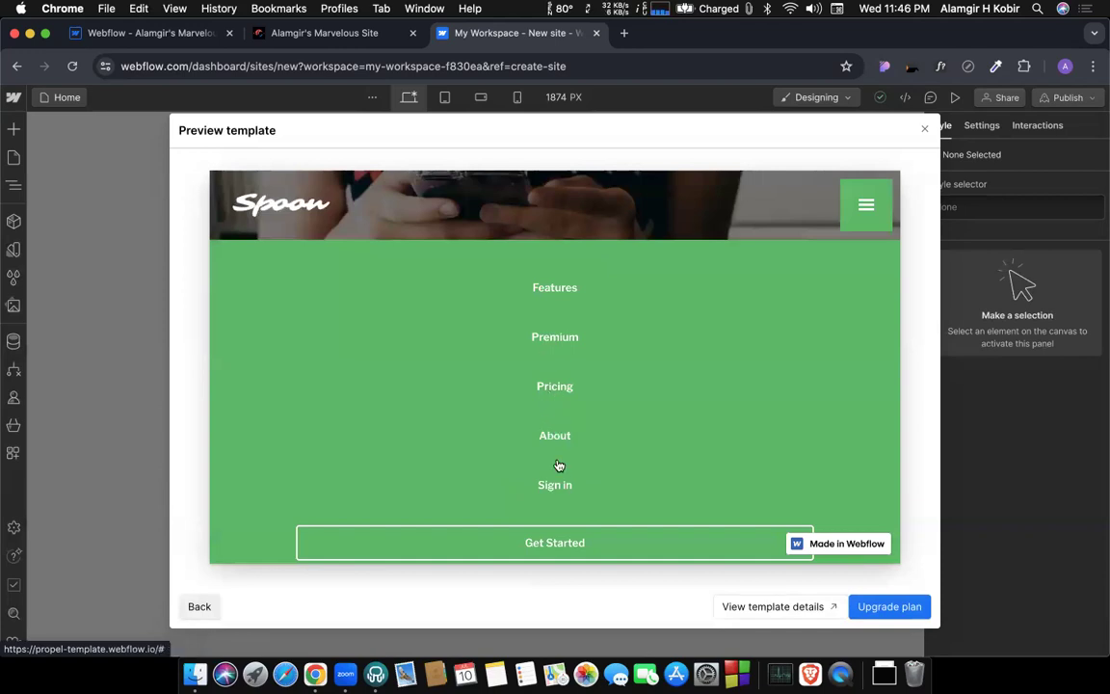
scroll(559, 474, "down", 2)
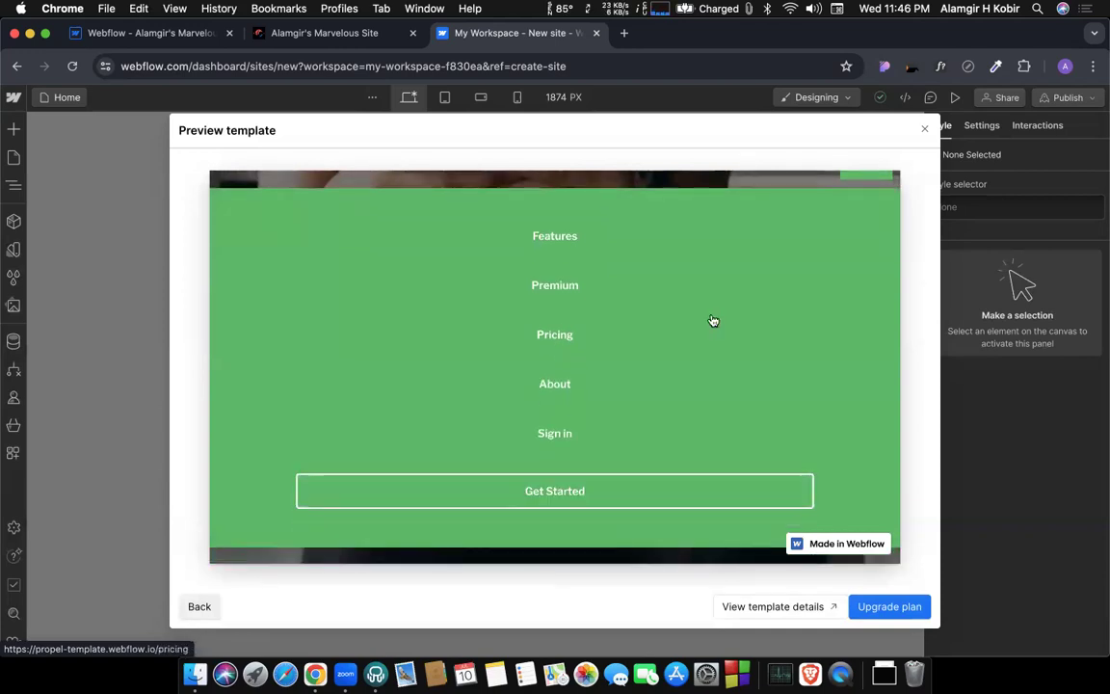
scroll(713, 321, "up", 2)
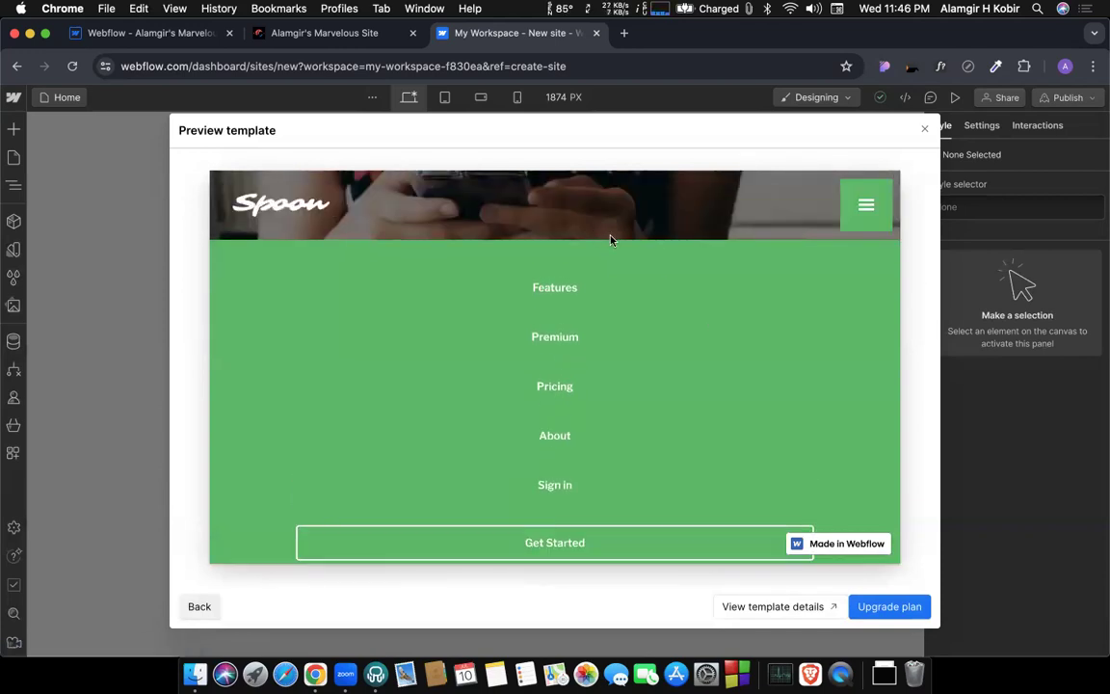
left_click(563, 289)
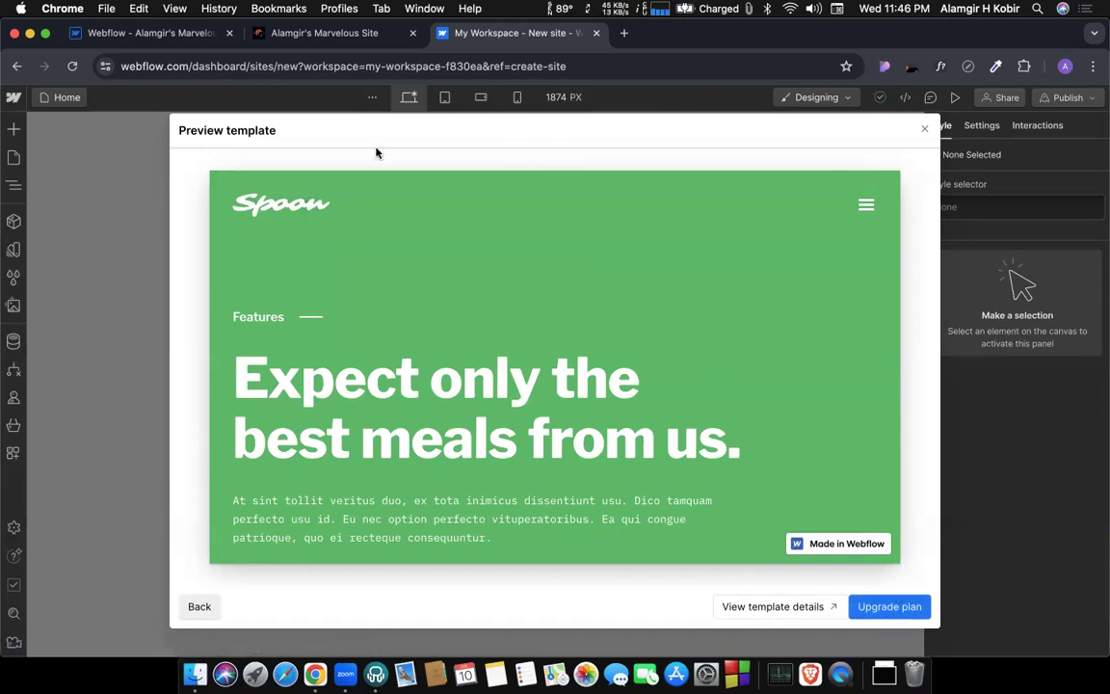
left_click(46, 97)
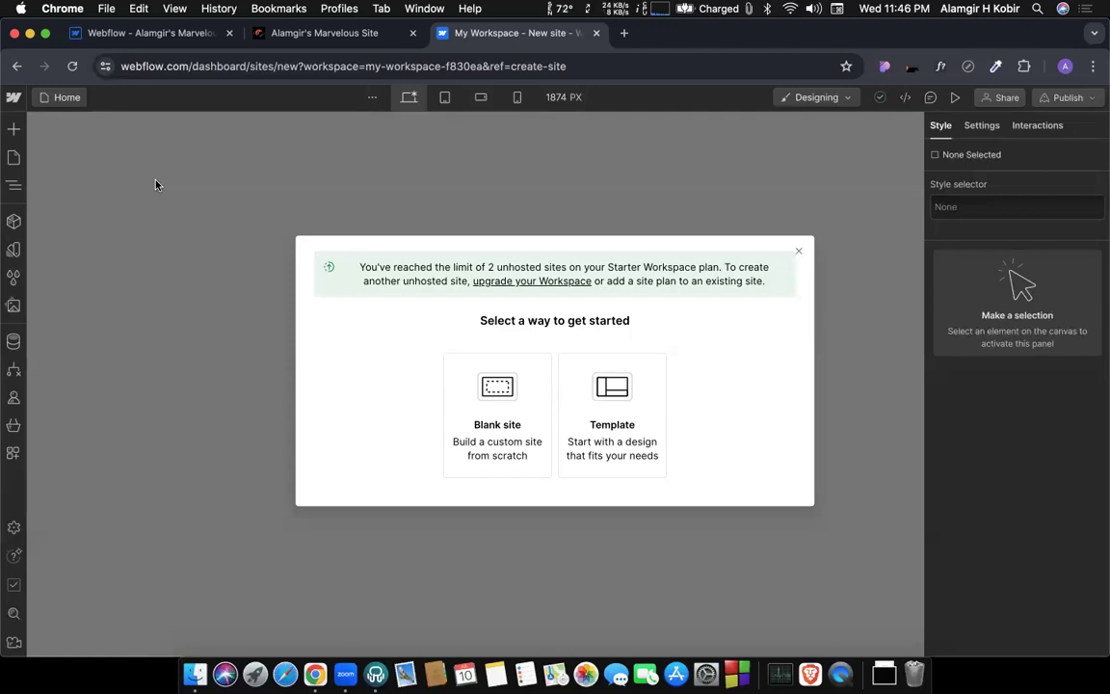
left_click(799, 255)
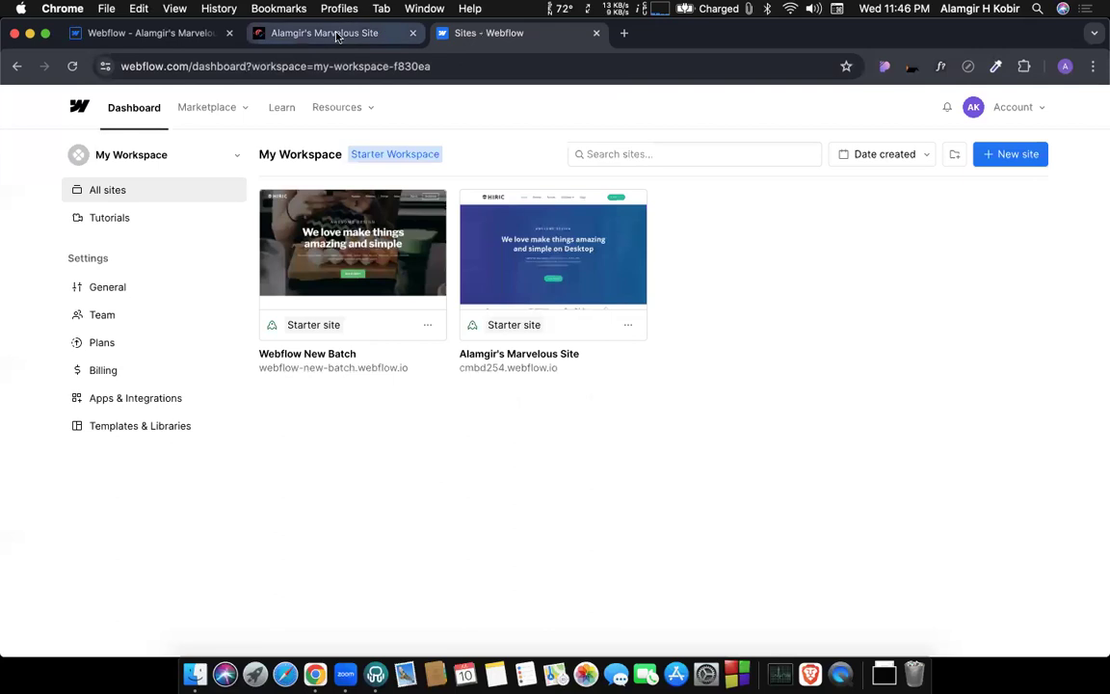
Return to the Designer and open the site settings from there.
left_click(153, 32)
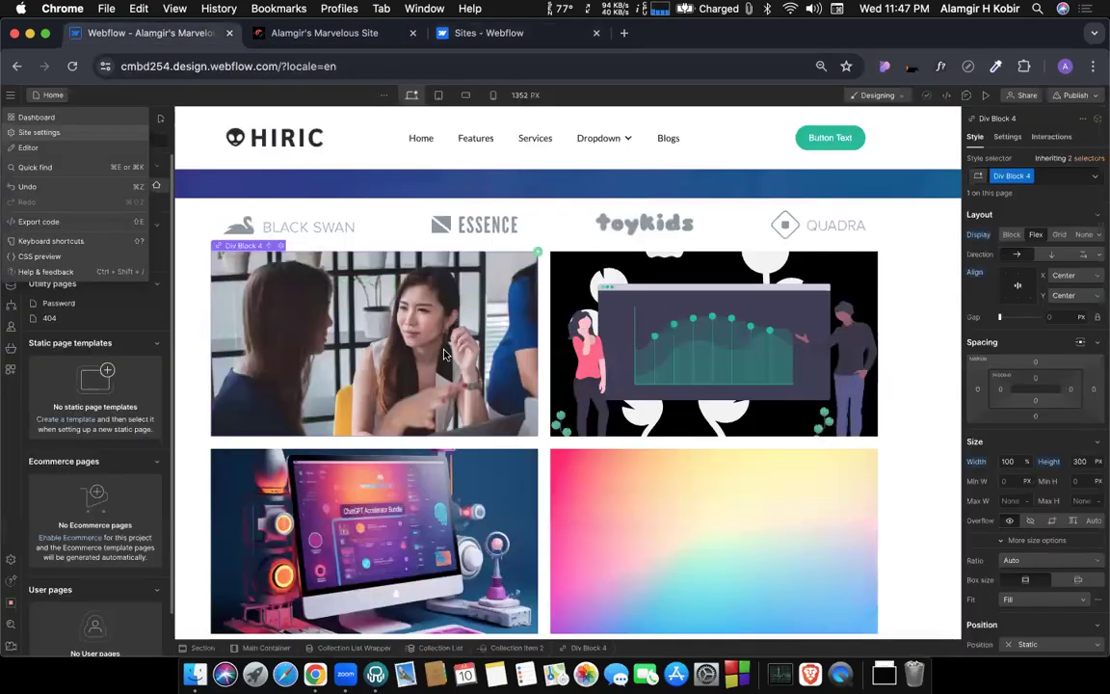
left_click(17, 94)
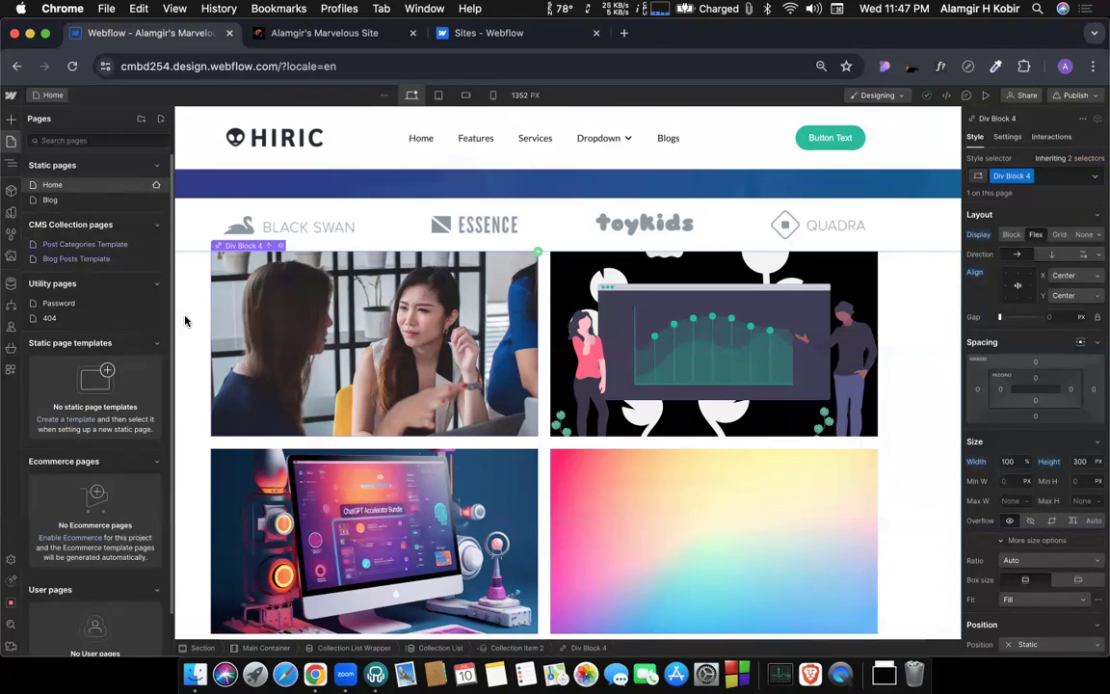
left_click(12, 96)
left_click(40, 132)
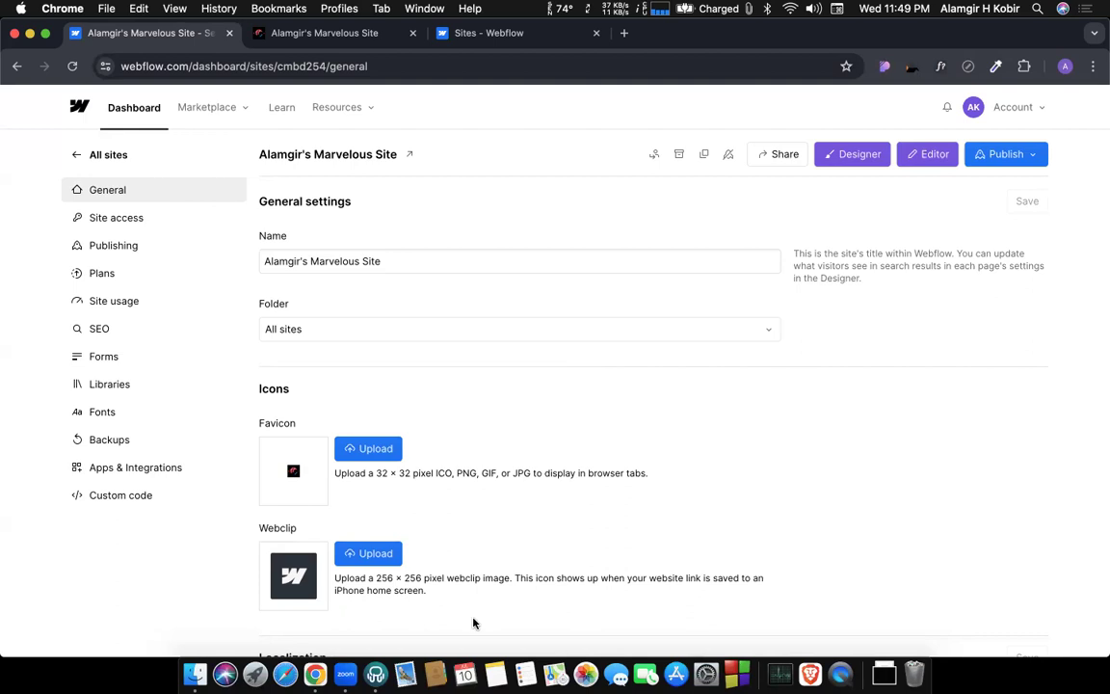
Look at the site transfer dialog and the notifications, and return to the workspace dashboard.
left_click(653, 156)
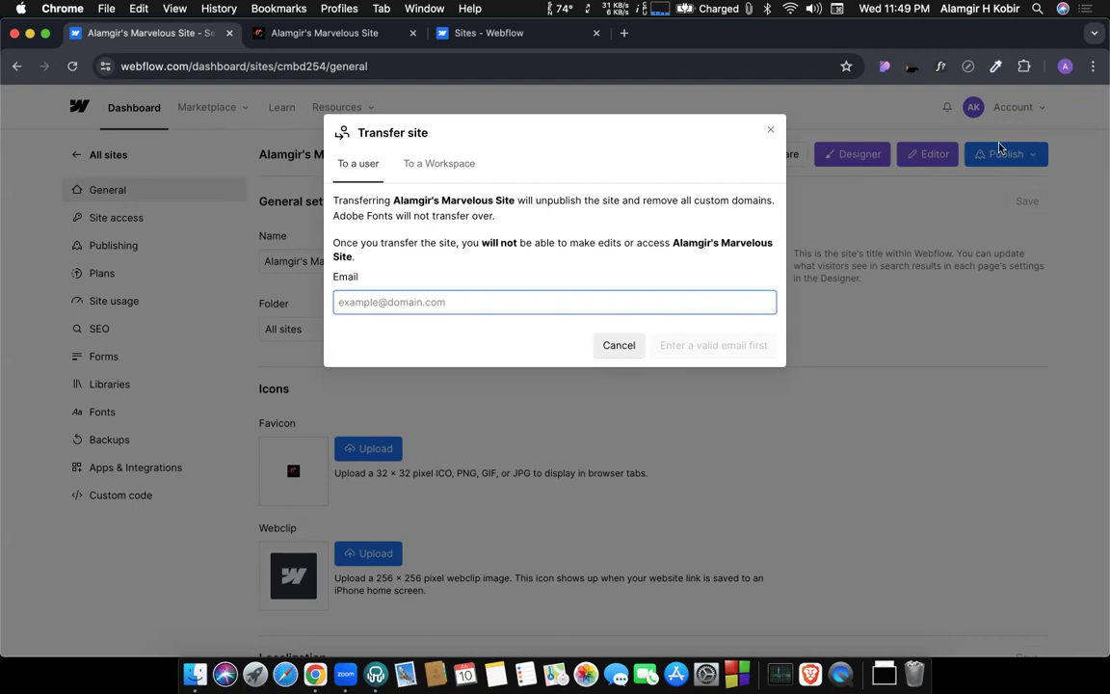
left_click(770, 129)
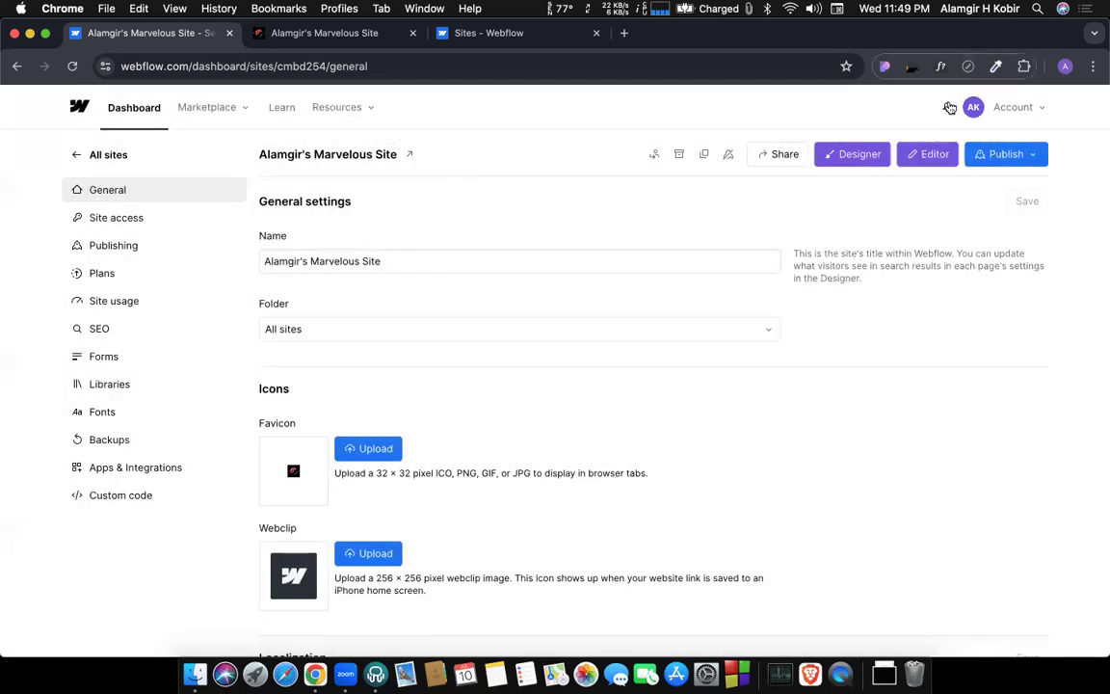
left_click(950, 107)
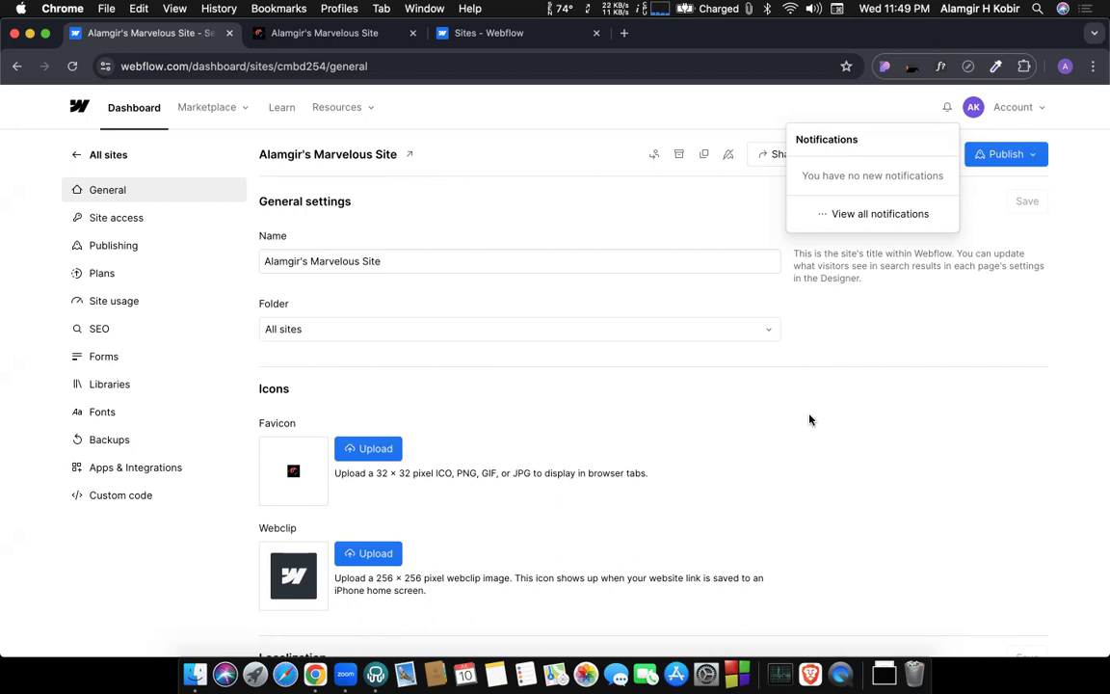
left_click(109, 107)
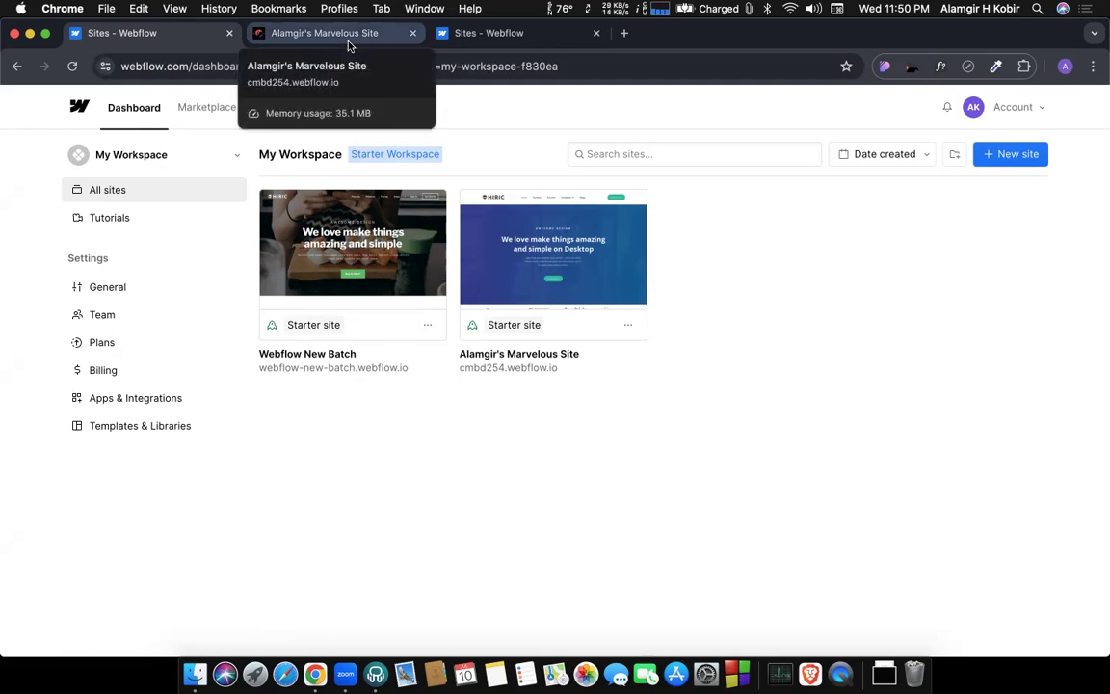
Open the published cmbd254.webflow.io site from the sites list and examine its category cards.
left_click(487, 39)
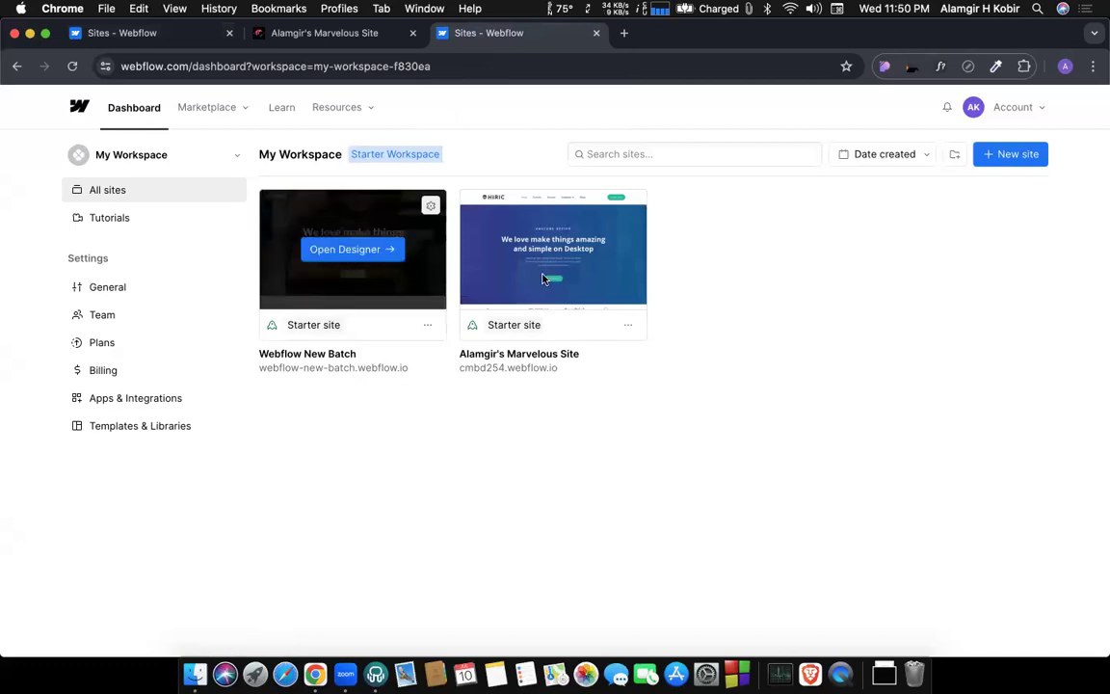
left_click(490, 369)
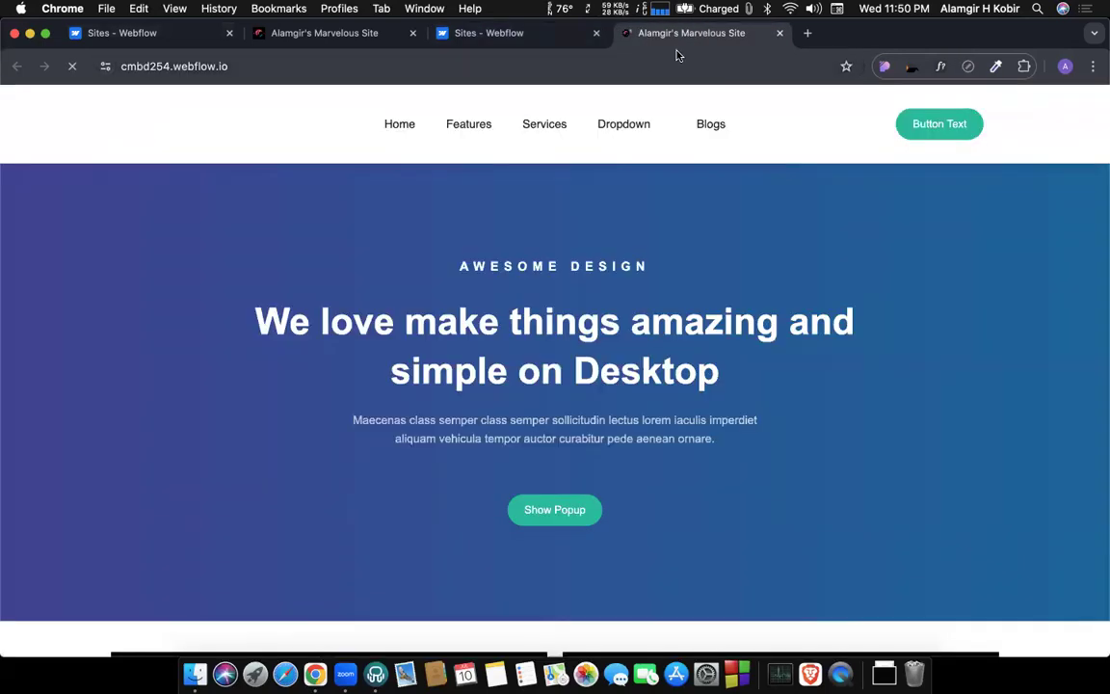
scroll(552, 285, "down", 5)
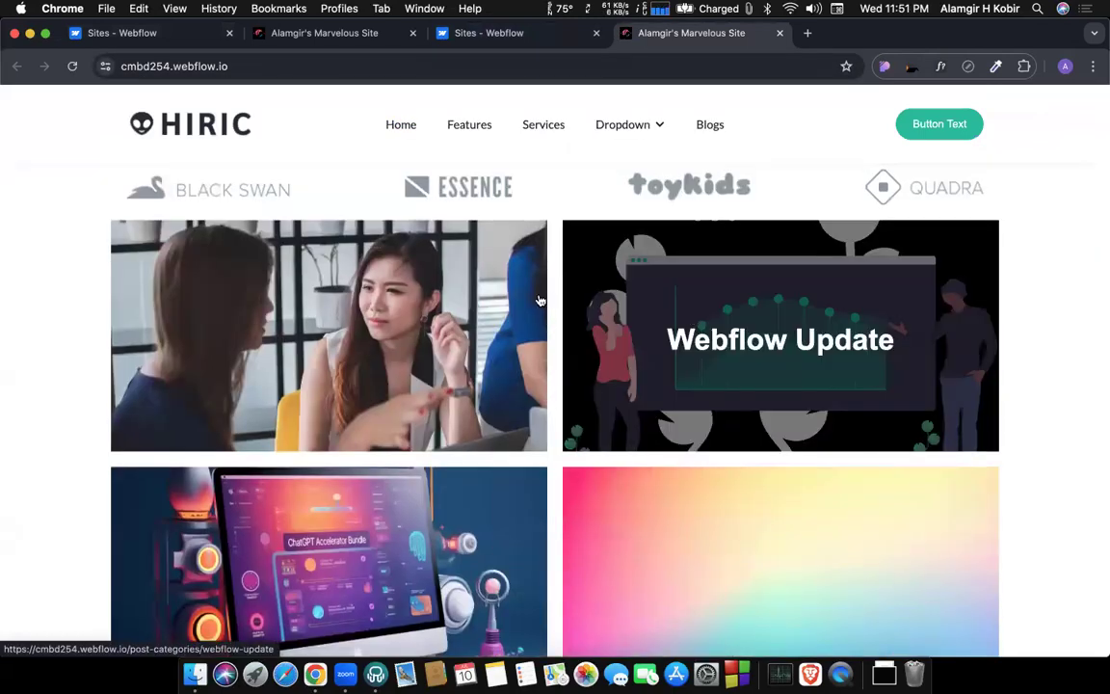
scroll(285, 285, "down", 1)
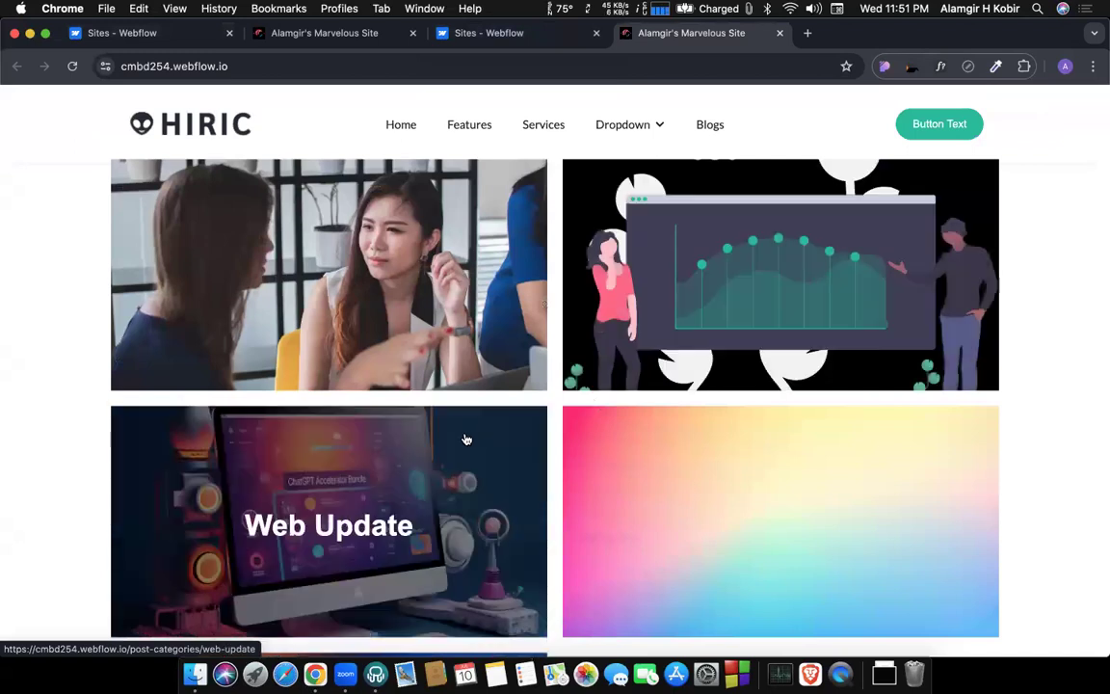
Follow the Web Update card, open the "10 Quick Tips About Blogging" post and look through it.
left_click(265, 528)
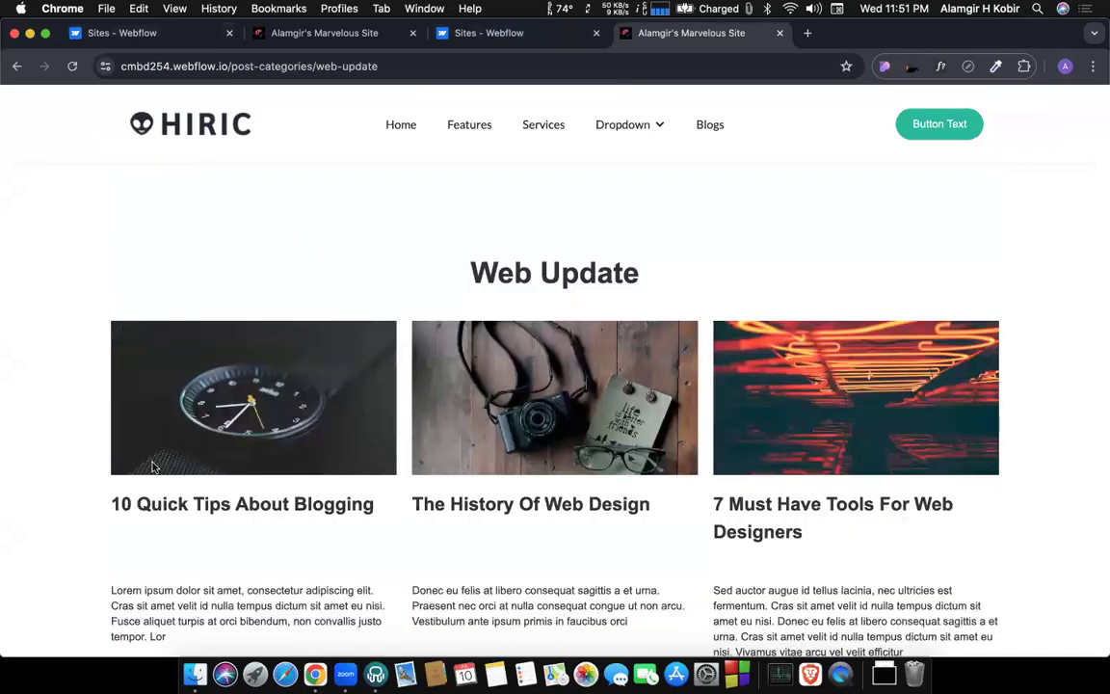
scroll(155, 467, "down", 3)
left_click(130, 508)
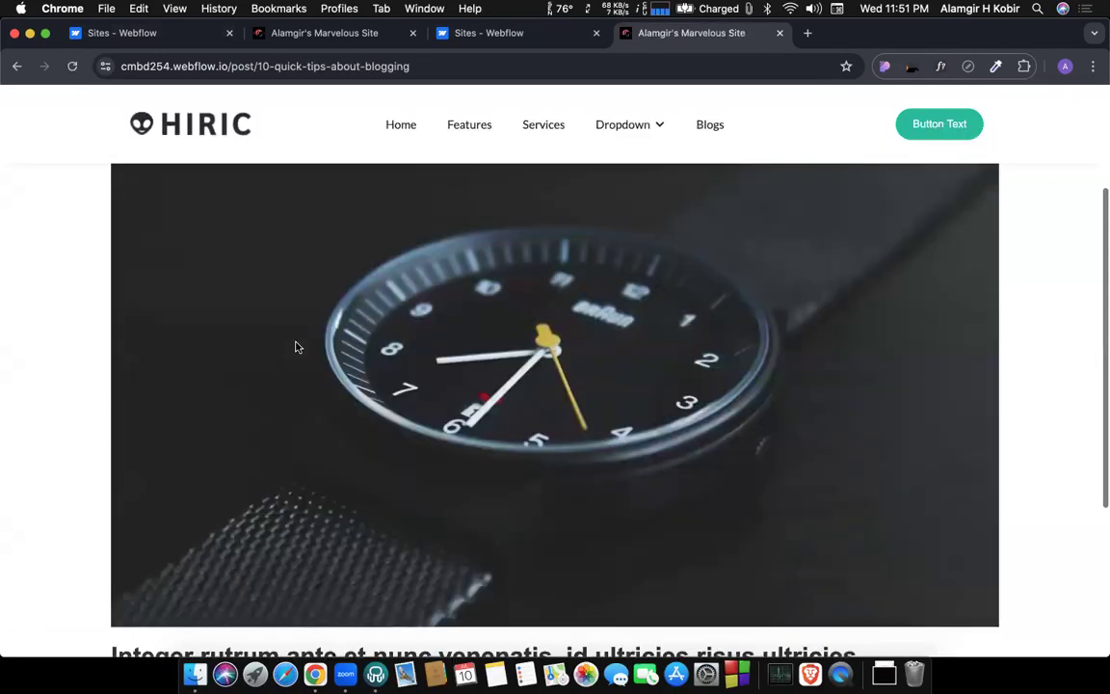
scroll(297, 347, "down", 3)
scroll(297, 347, "up", 4)
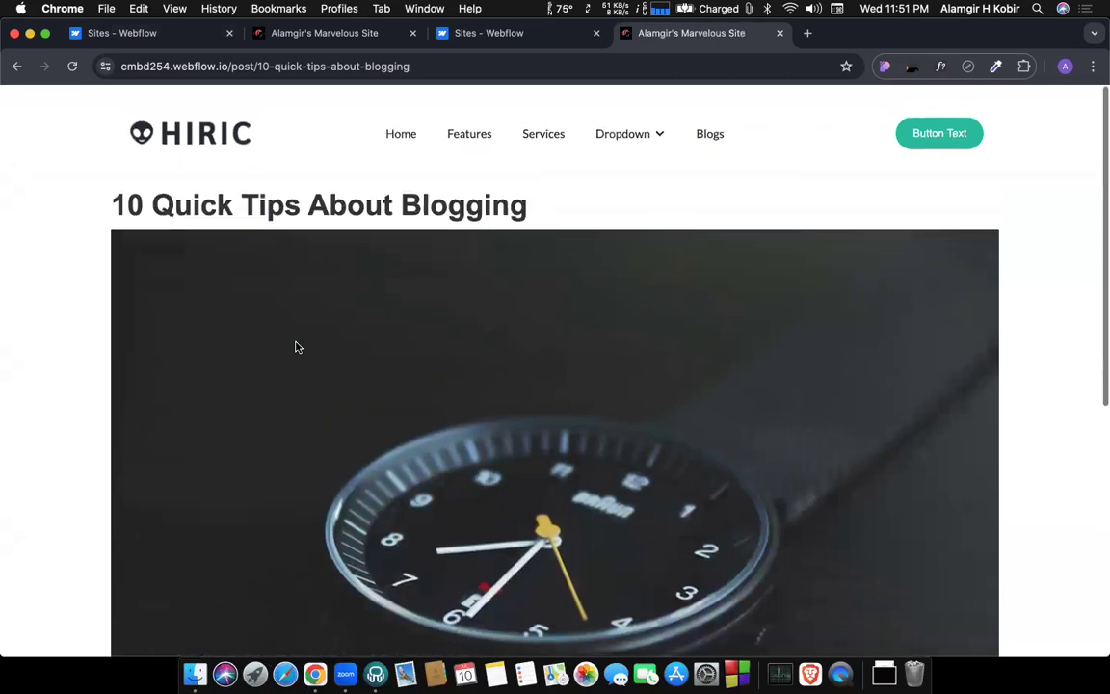
Reopen the cmbd254.webflow.io site in the Designer from the dashboard, and look over the published blogging tips post again.
left_click(496, 34)
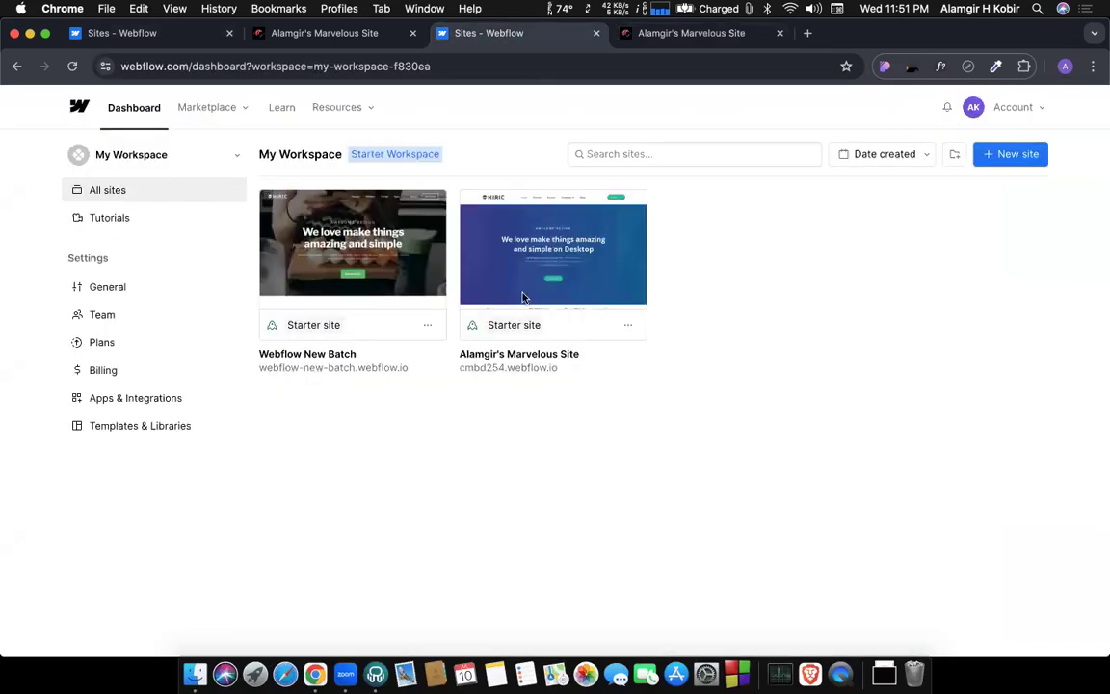
left_click(528, 249)
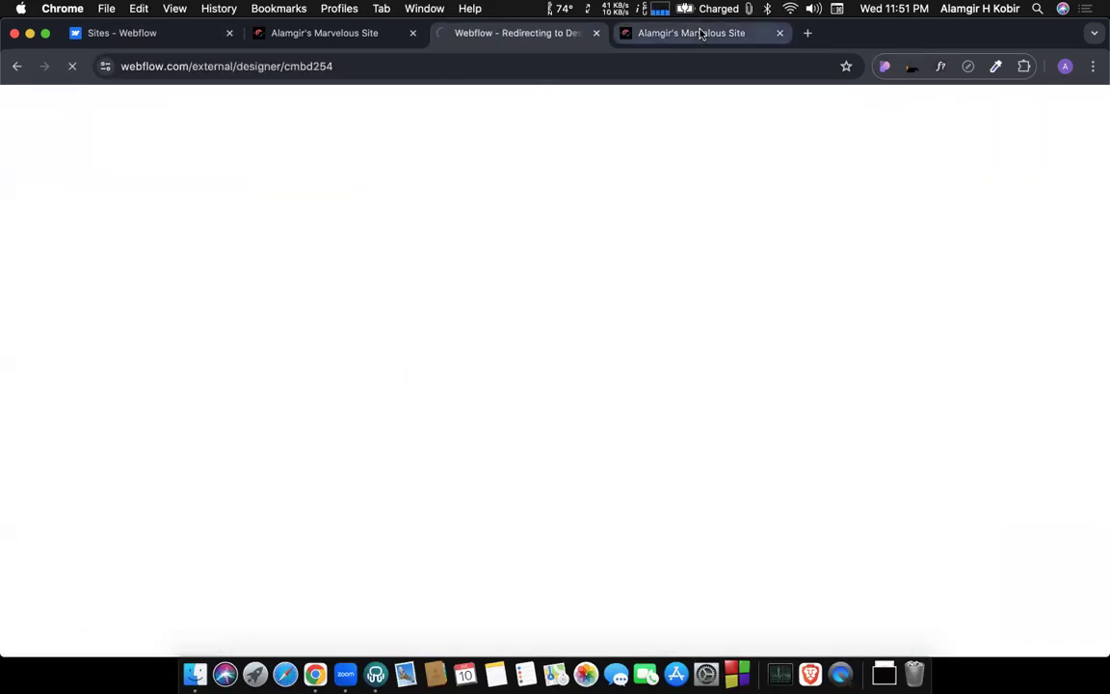
left_click(702, 35)
scroll(632, 231, "down", 5)
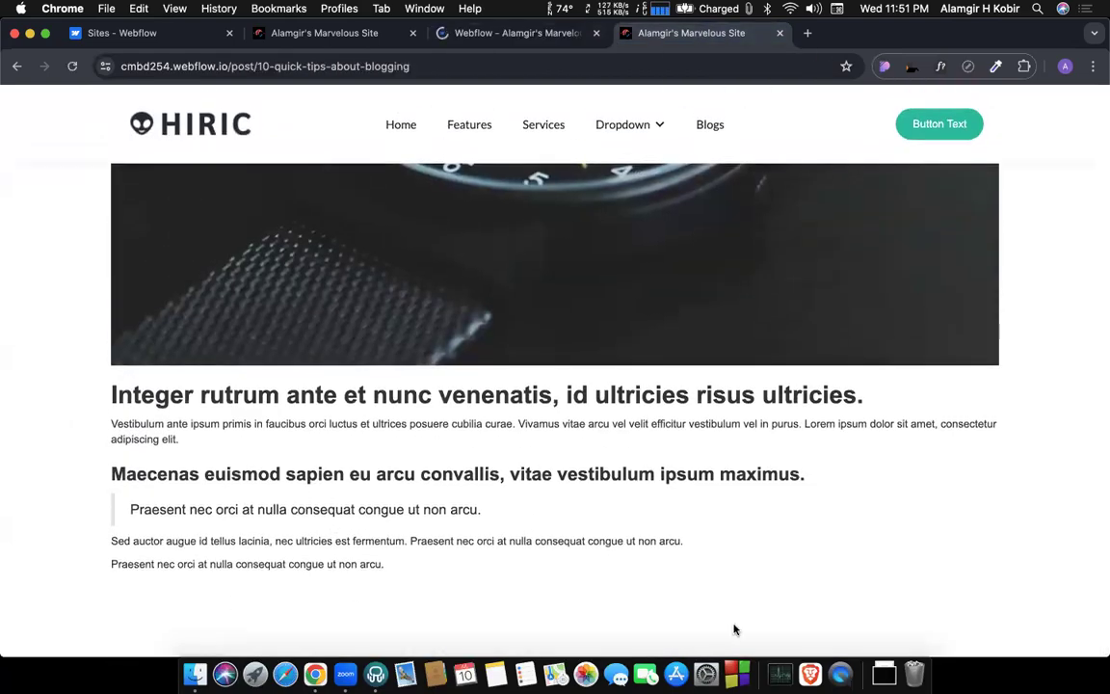
scroll(627, 347, "up", 5)
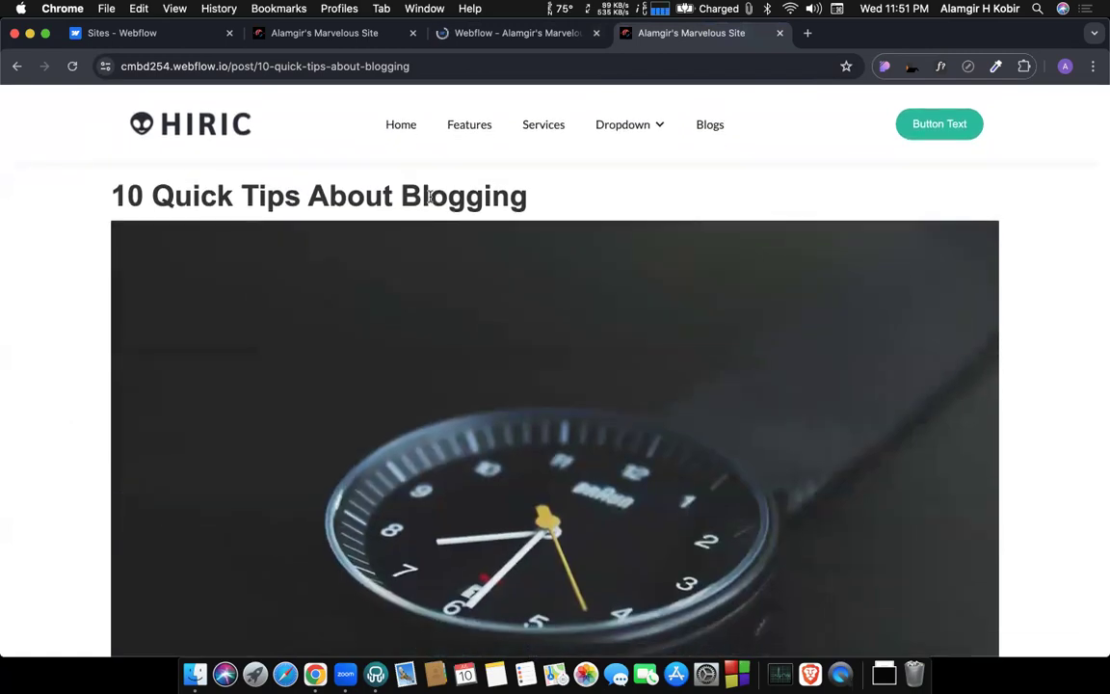
Open the Blog Posts Template page in the Designer and look through its post content.
left_click(506, 36)
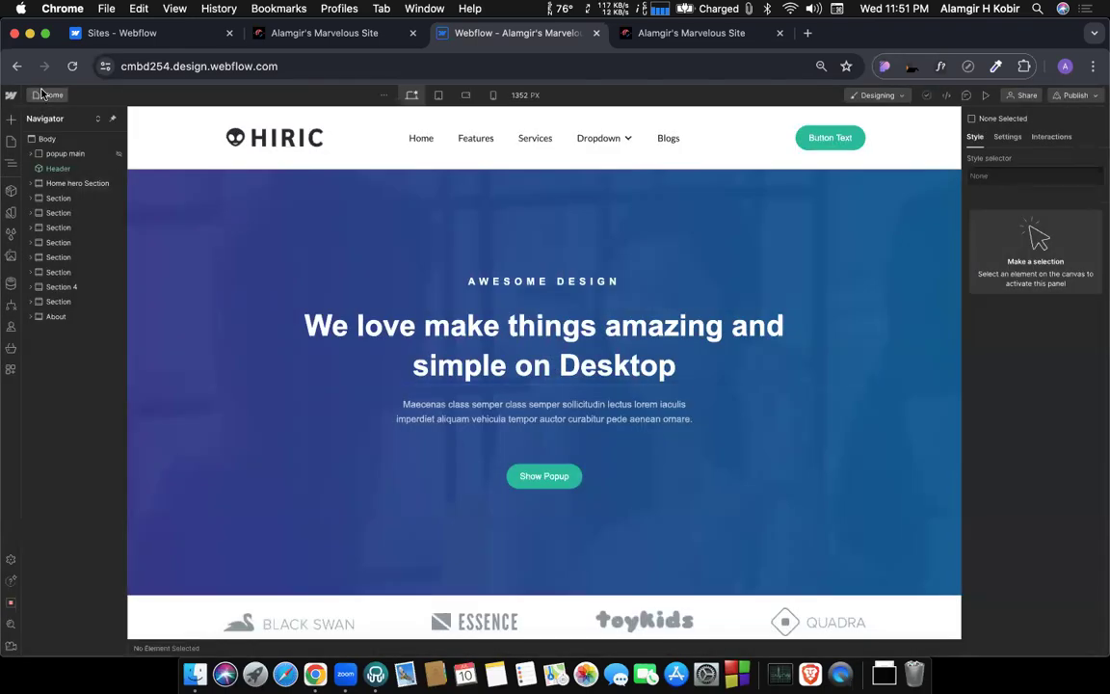
left_click(44, 94)
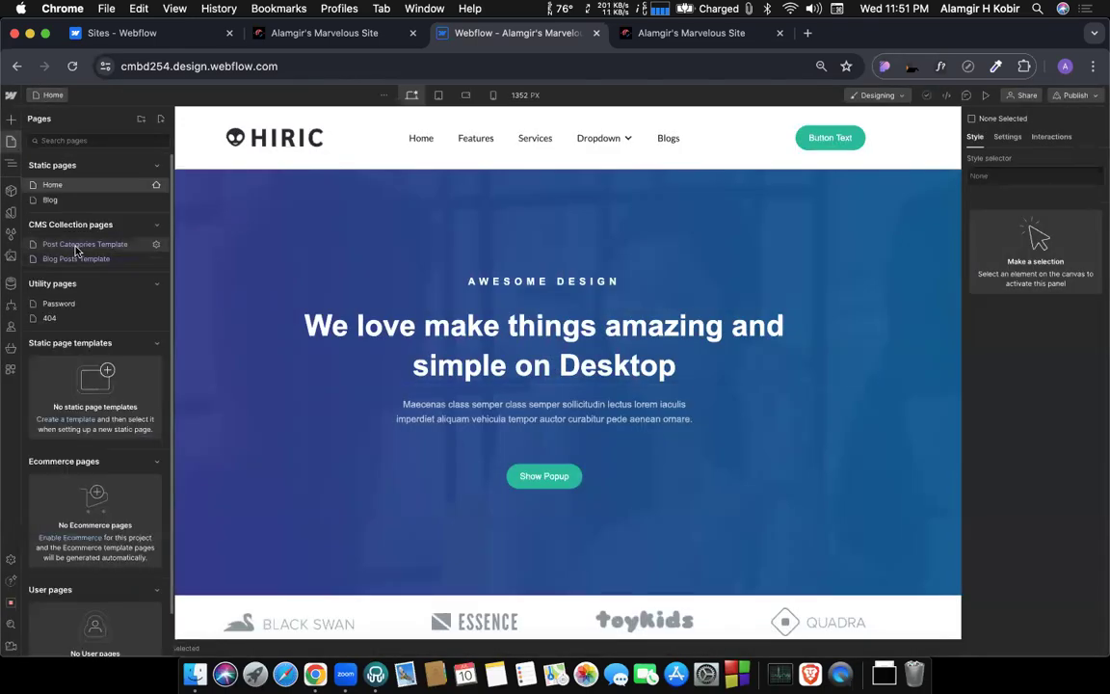
left_click(71, 258)
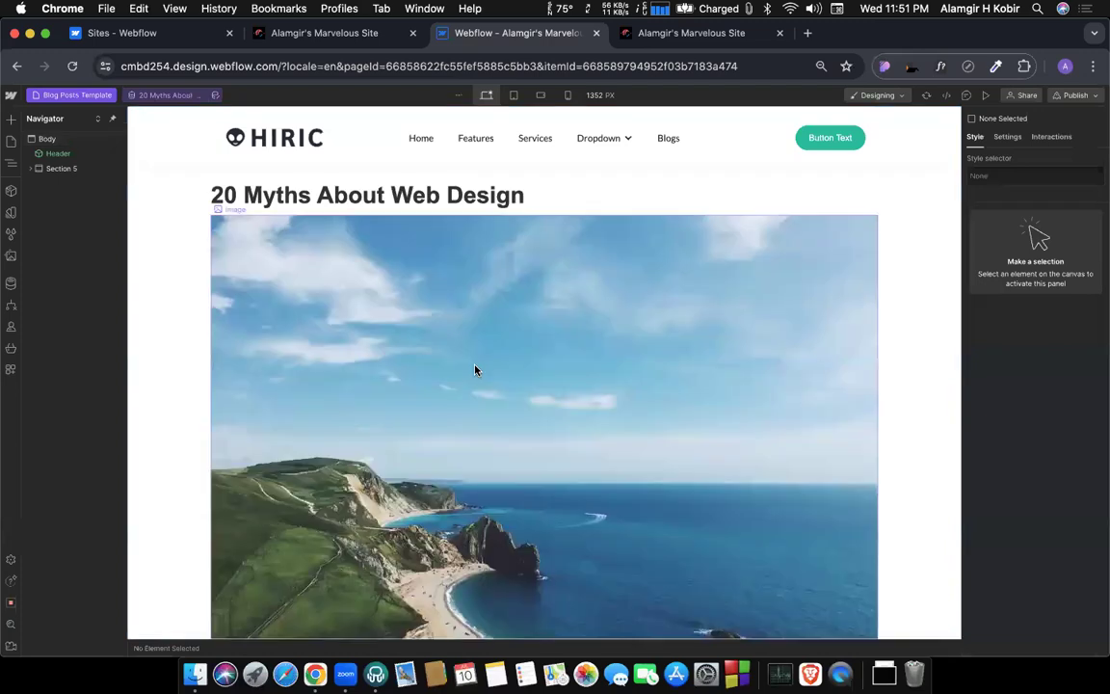
scroll(476, 372, "down", 3)
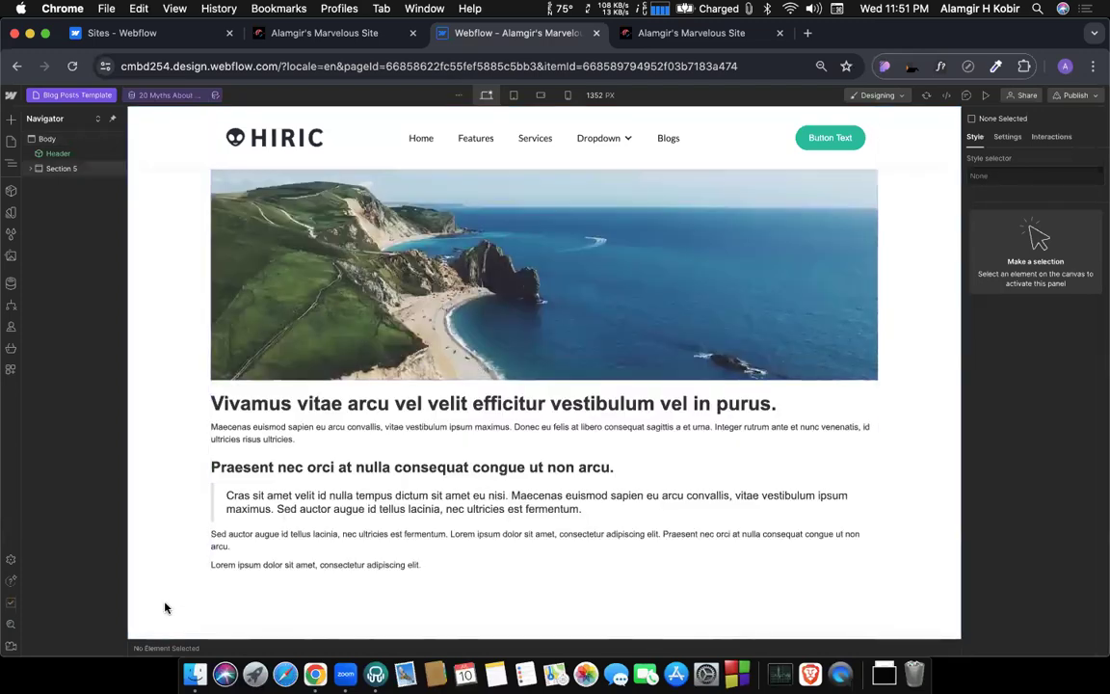
left_click(44, 144)
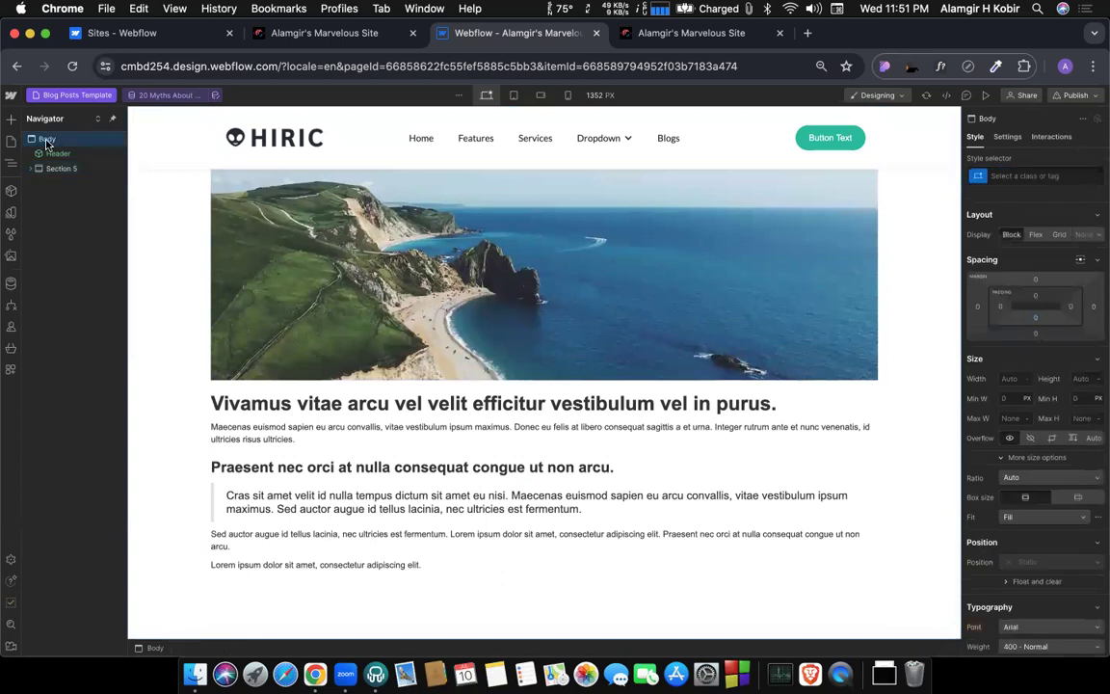
key("super+v")
left_click(53, 185)
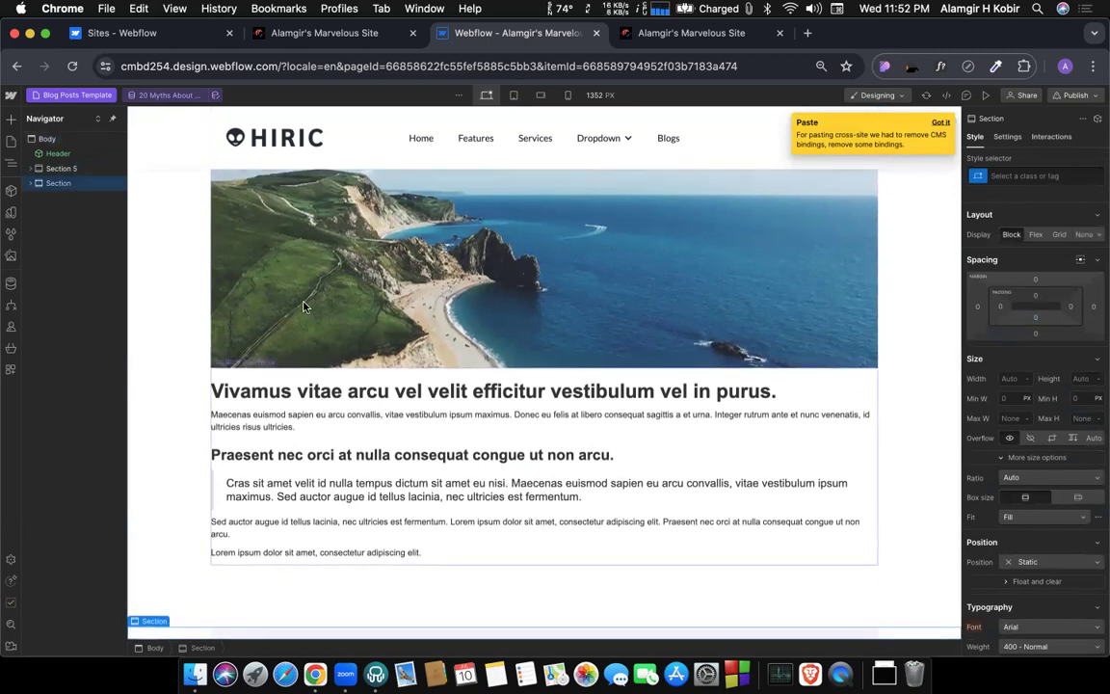
key("Delete")
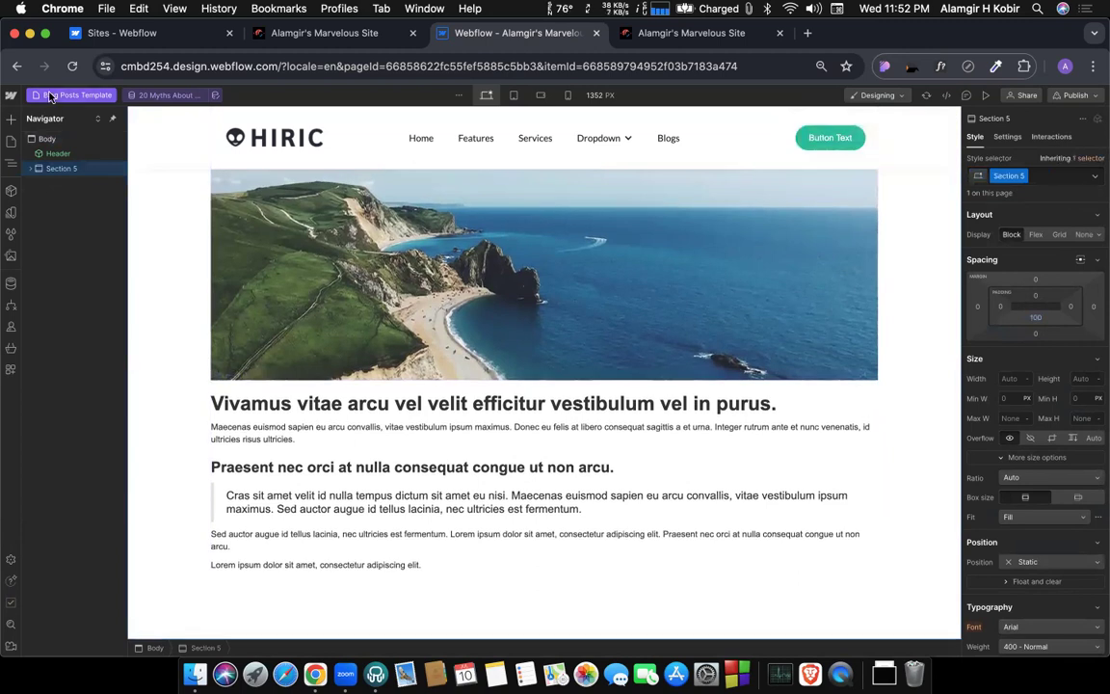
Open the static Blog page and copy the section that holds the blog post list.
left_click(50, 95)
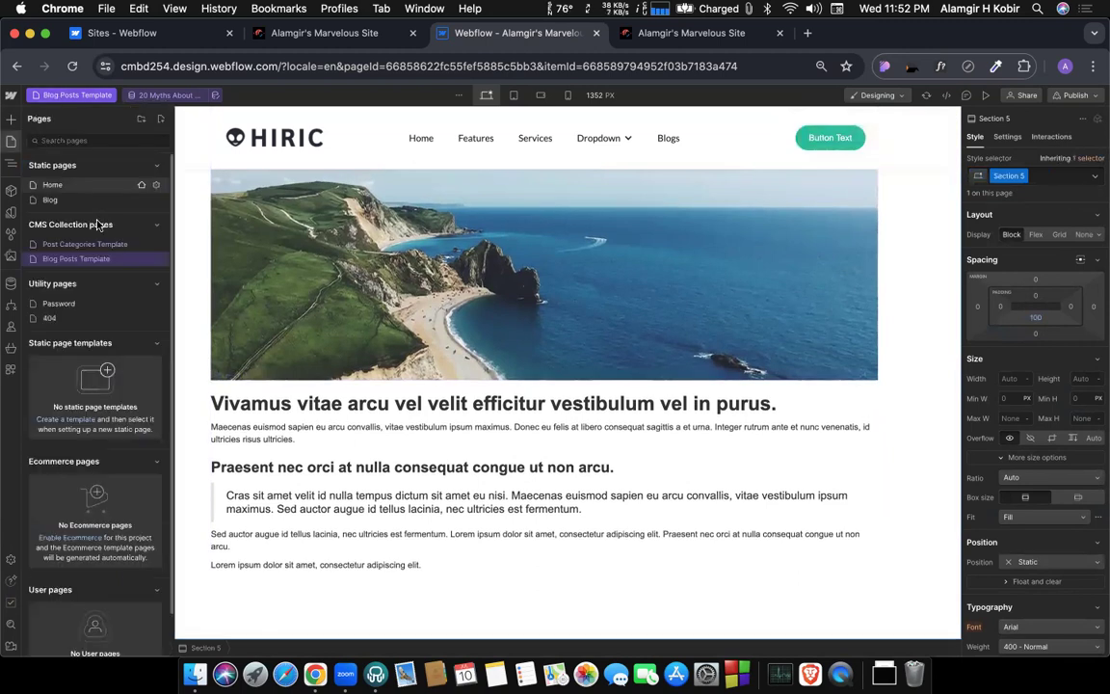
left_click(50, 200)
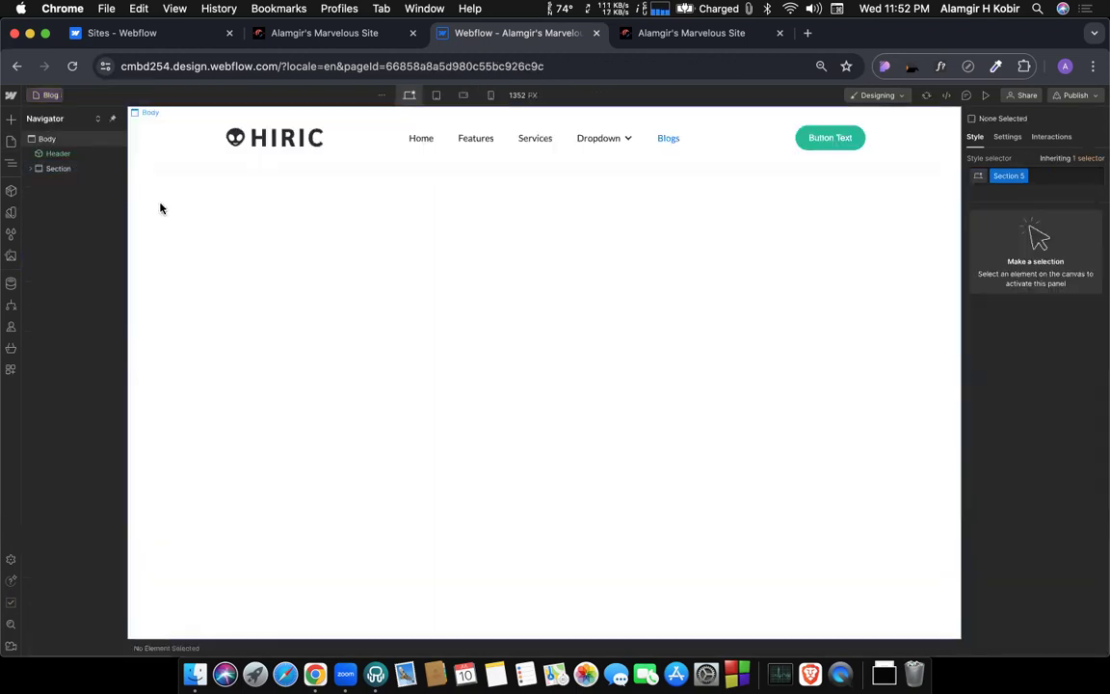
left_click(145, 242)
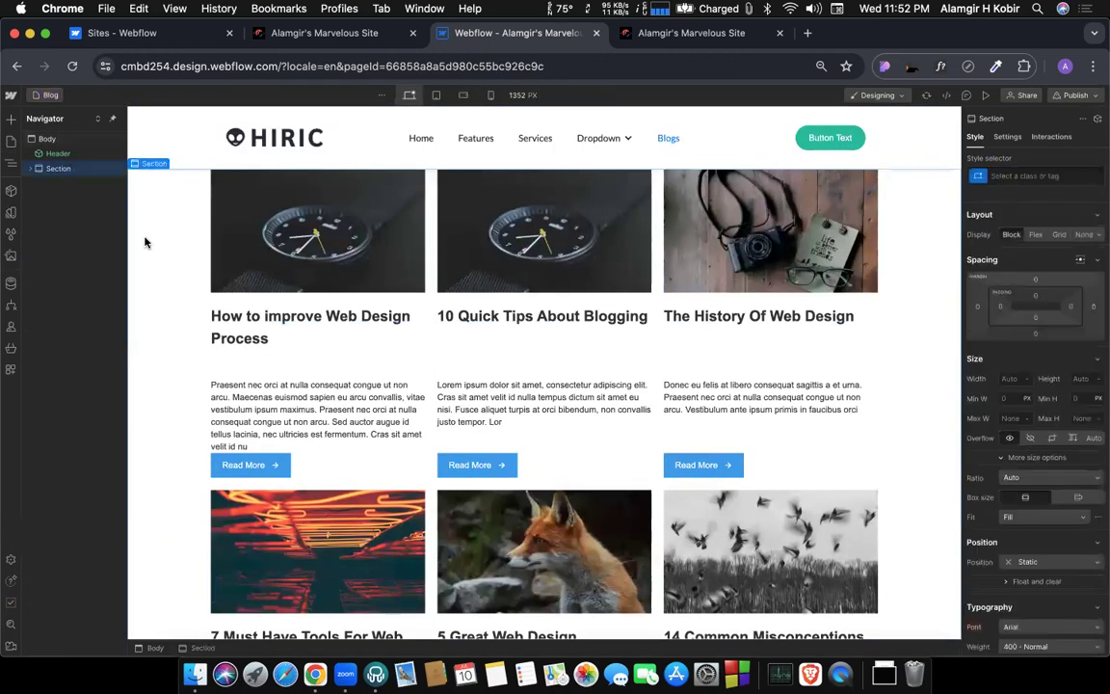
Return to the Blog Posts Template page and paste the copied post list section into its Body, below the article content.
left_click(45, 94)
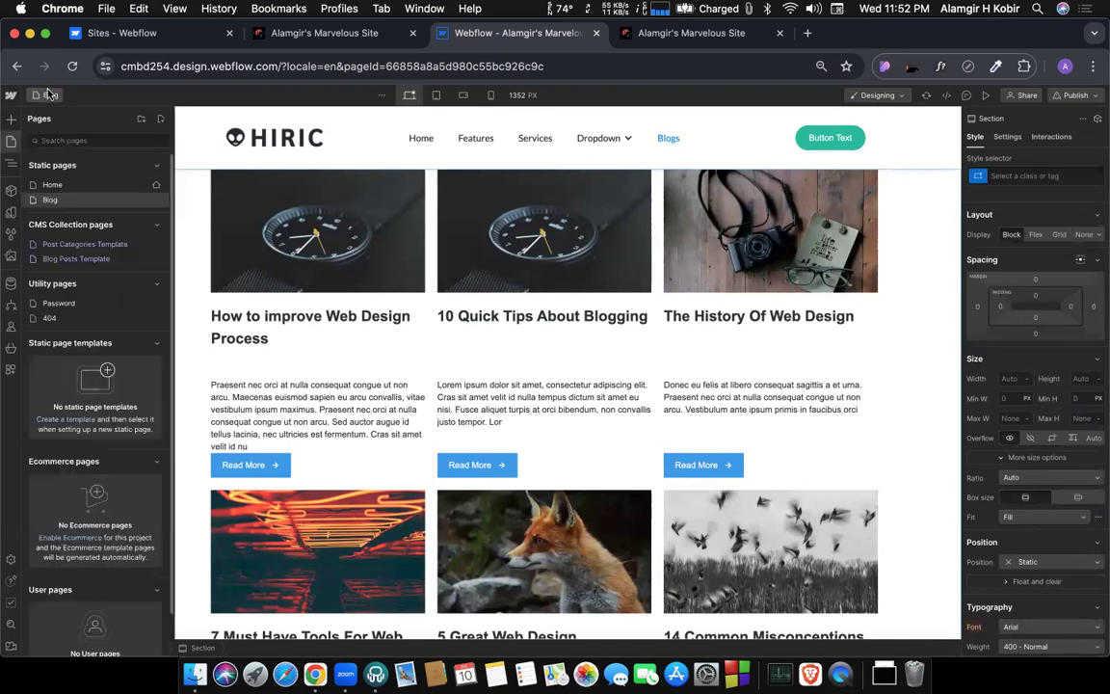
left_click(84, 244)
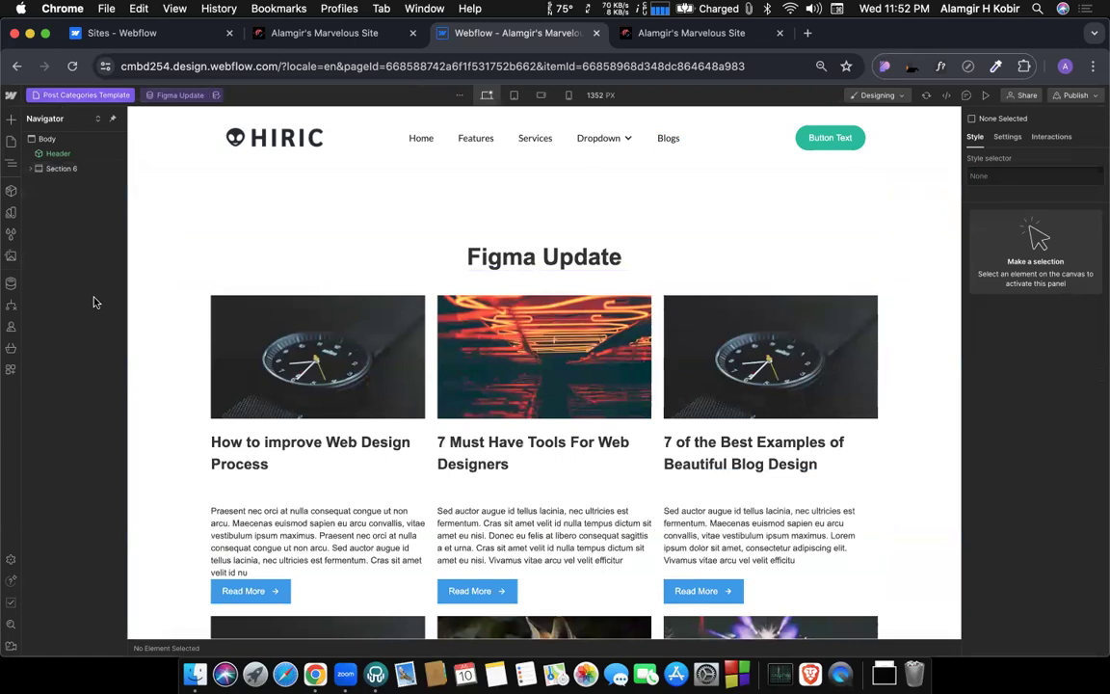
key("p")
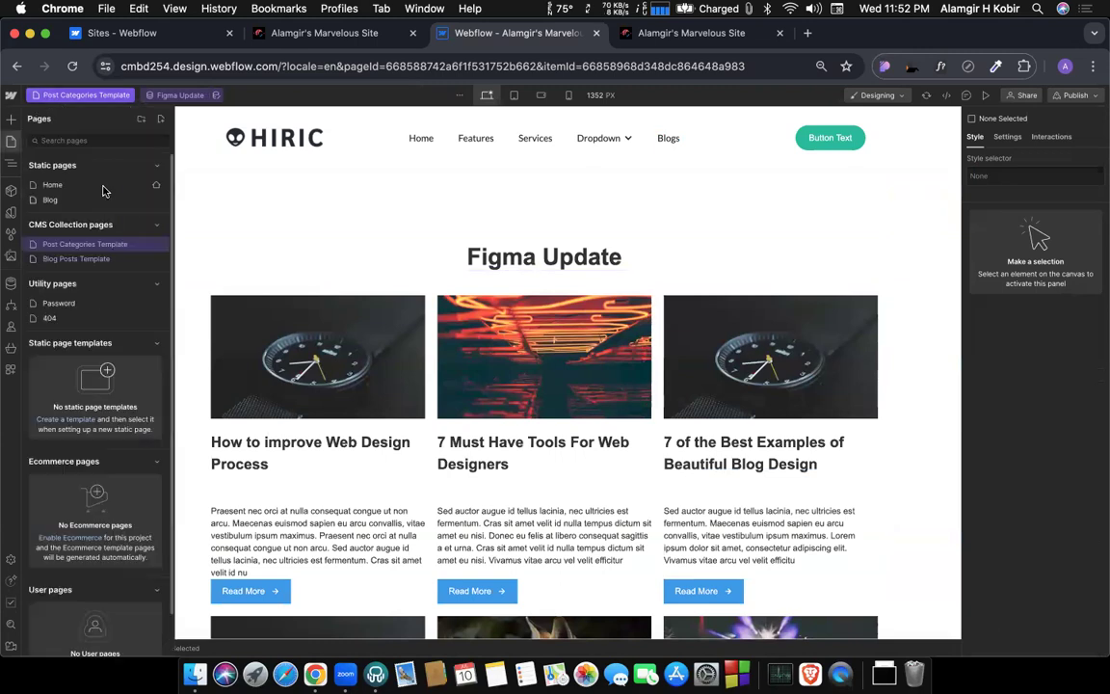
left_click(71, 260)
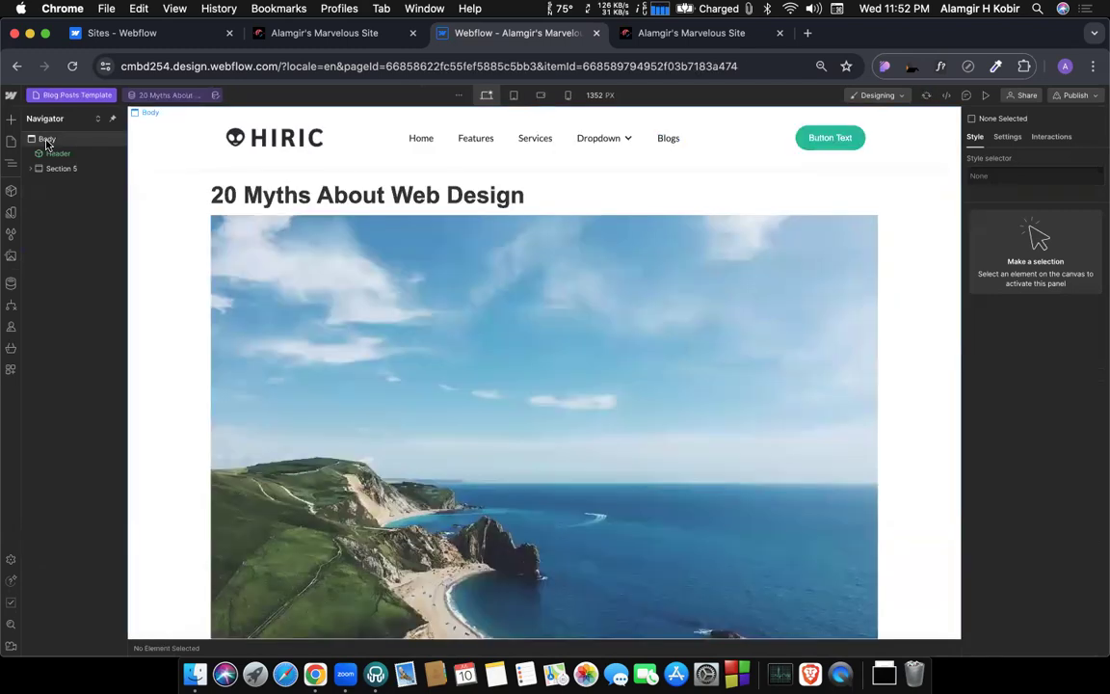
left_click(46, 141)
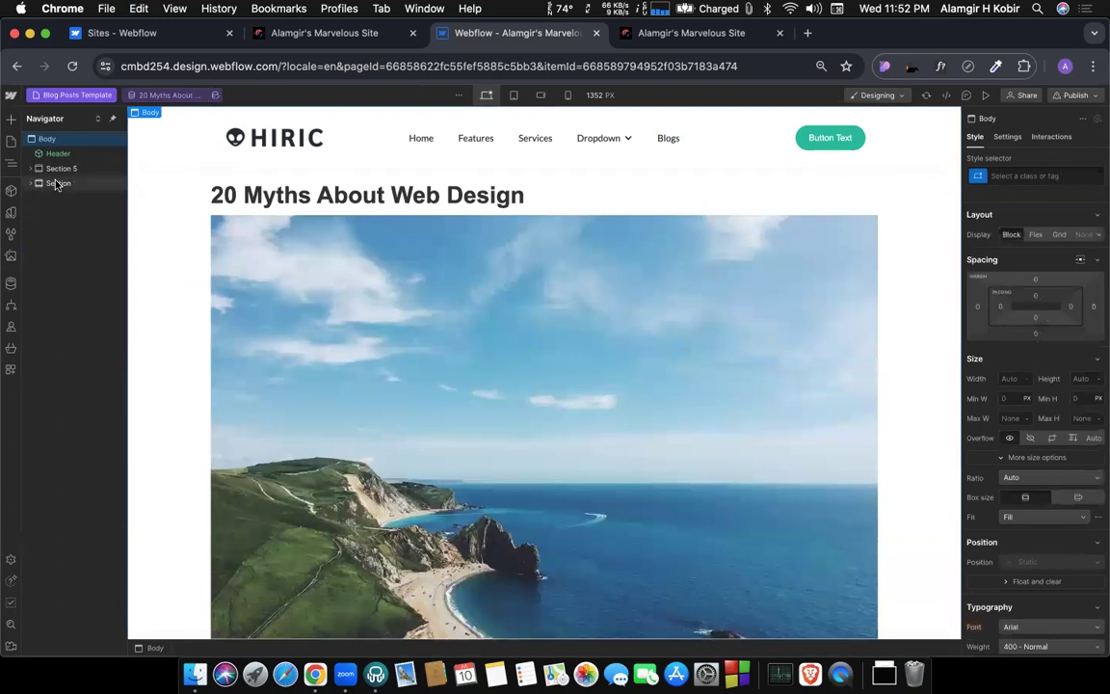
left_click(56, 183)
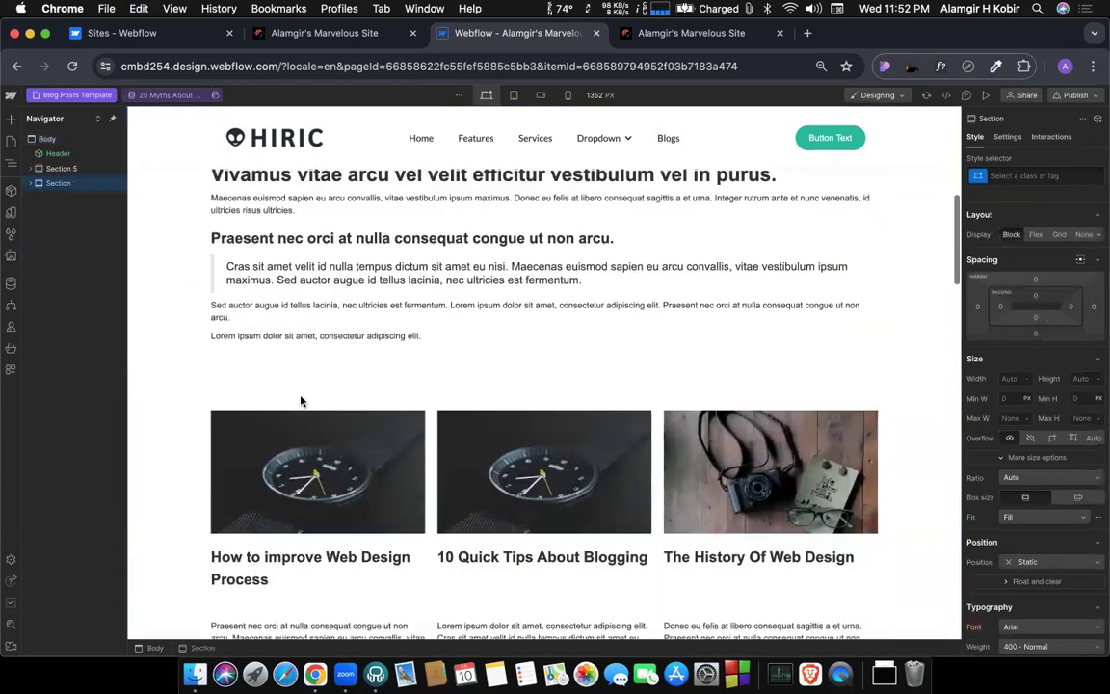
scroll(301, 400, "up", 3)
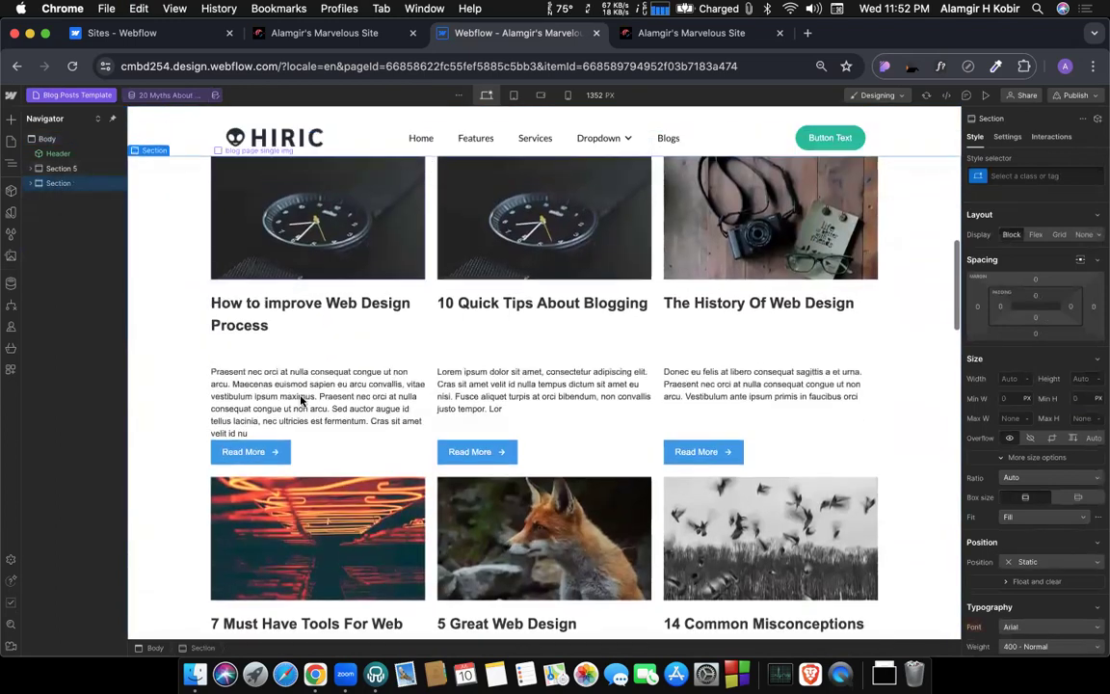
scroll(183, 333, "up", 1)
scroll(169, 329, "down", 1)
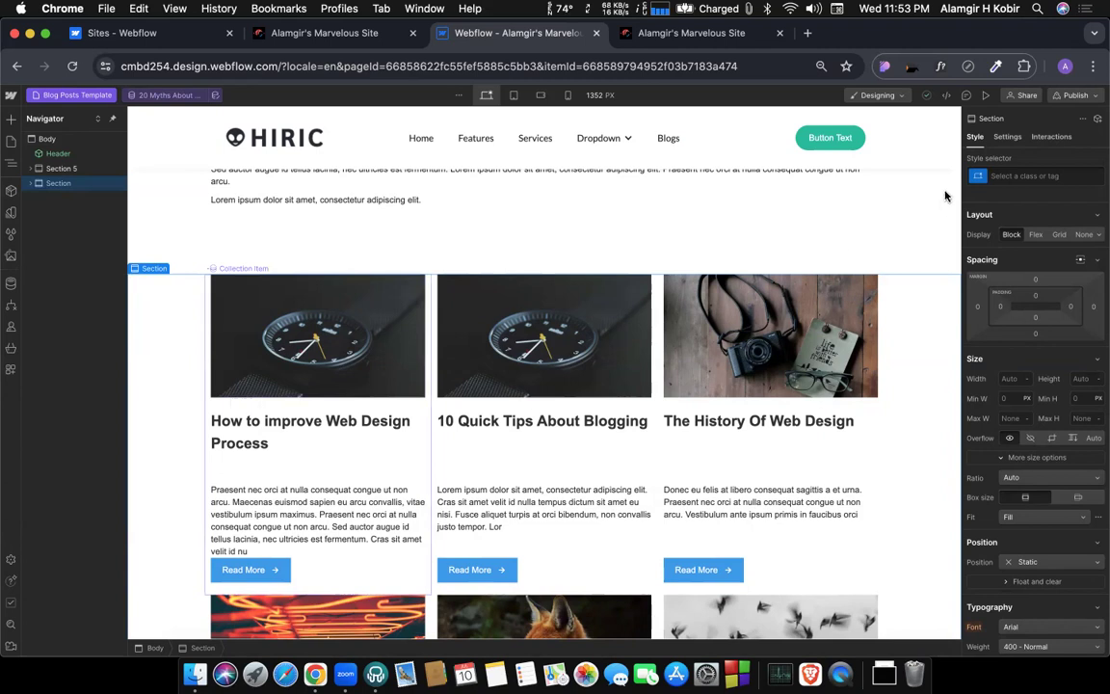
Add a filter to the pasted Collection List Wrapper with the condition Blog Post is not Current Blog Post.
left_click(1005, 137)
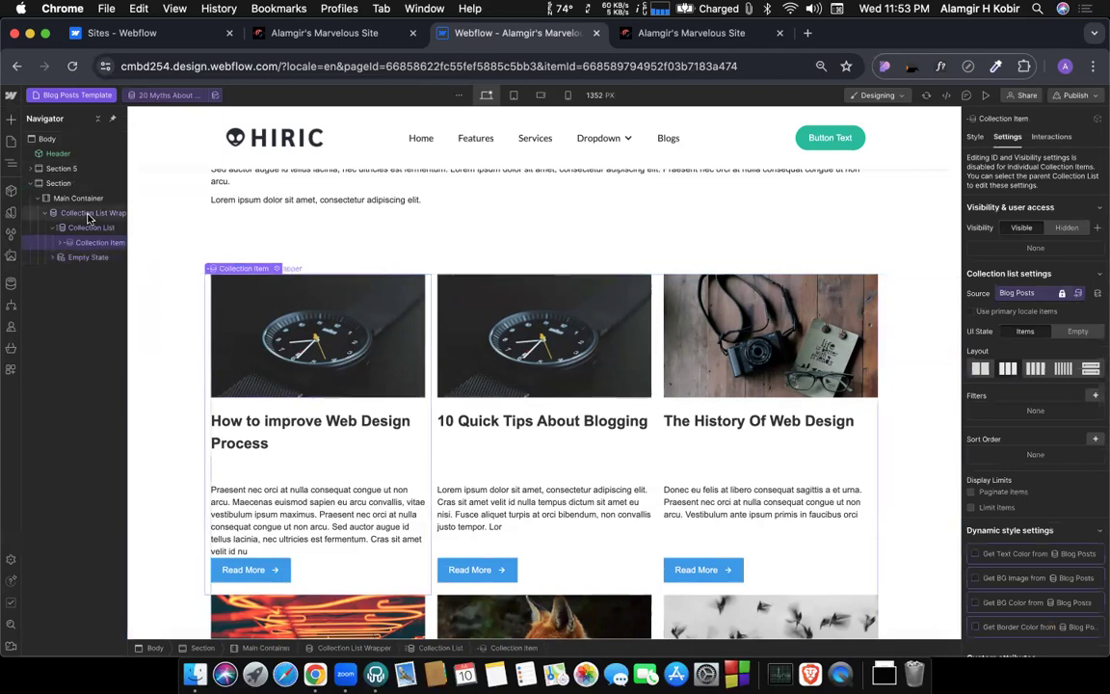
left_click(88, 215)
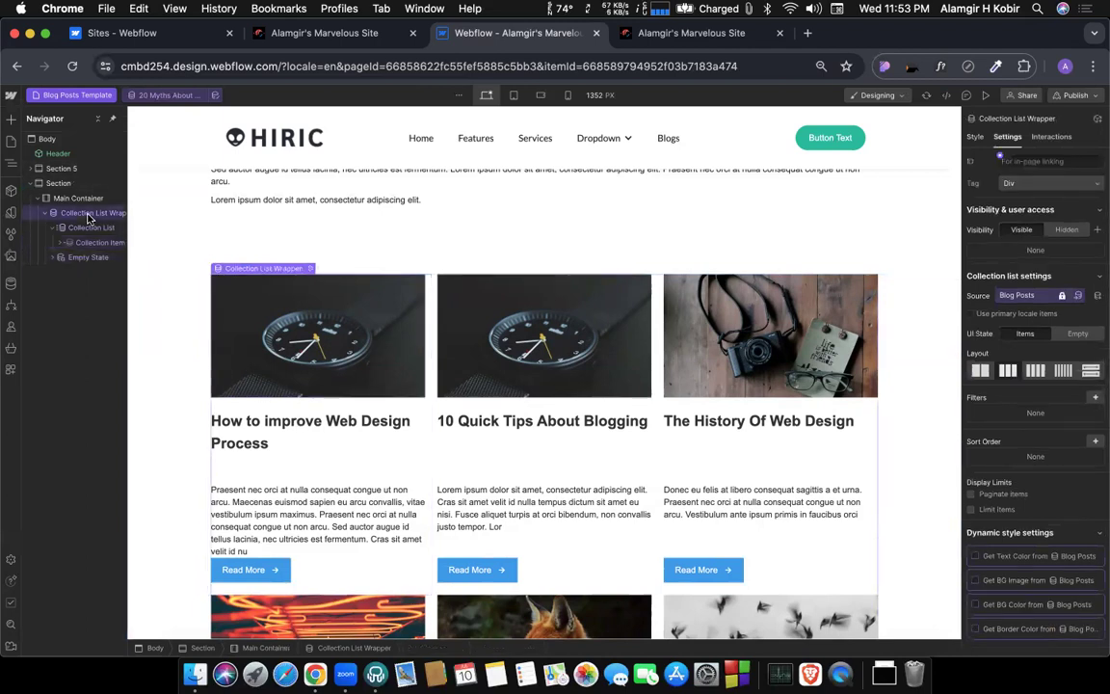
left_click(1094, 397)
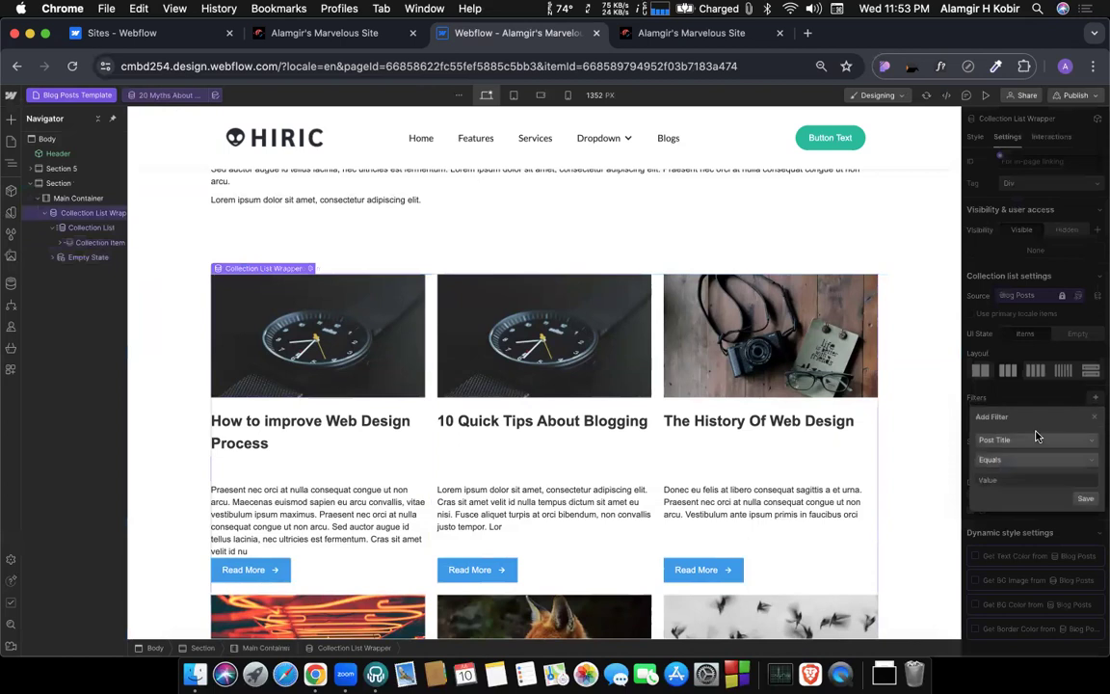
left_click(1007, 441)
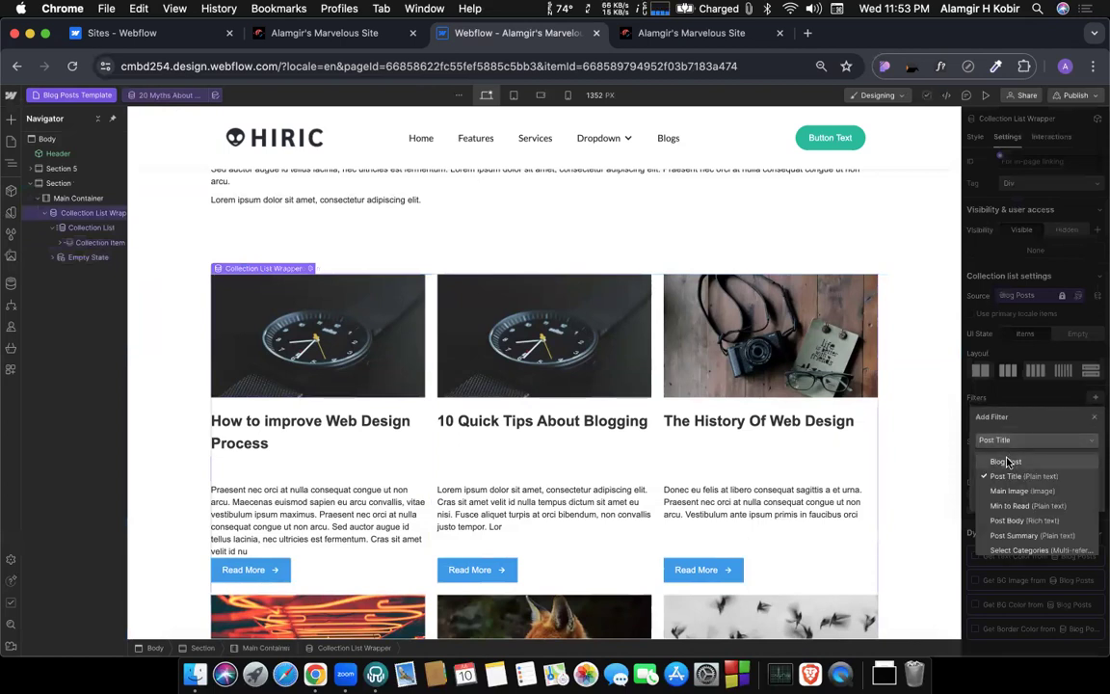
left_click(999, 462)
left_click(987, 460)
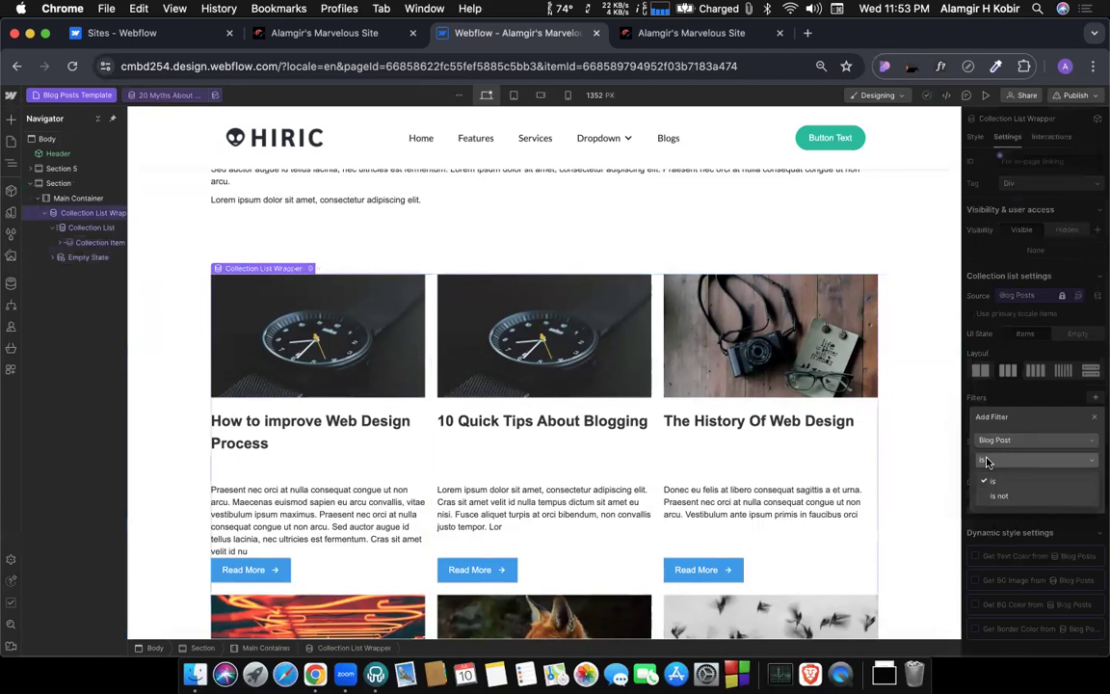
left_click(992, 481)
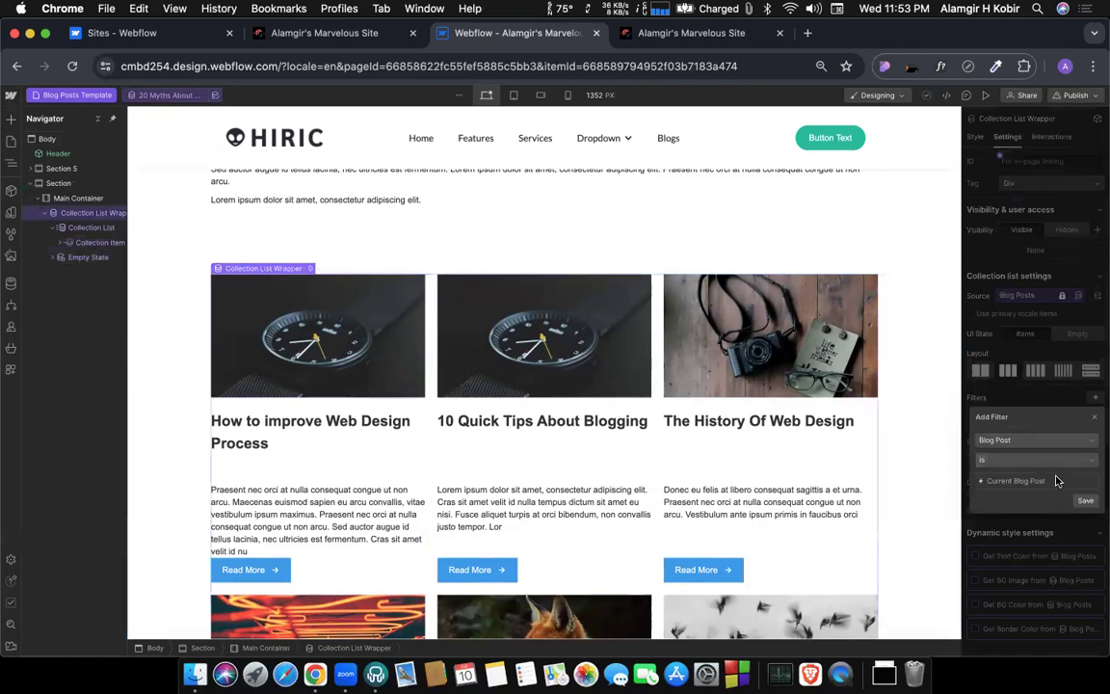
left_click(1000, 462)
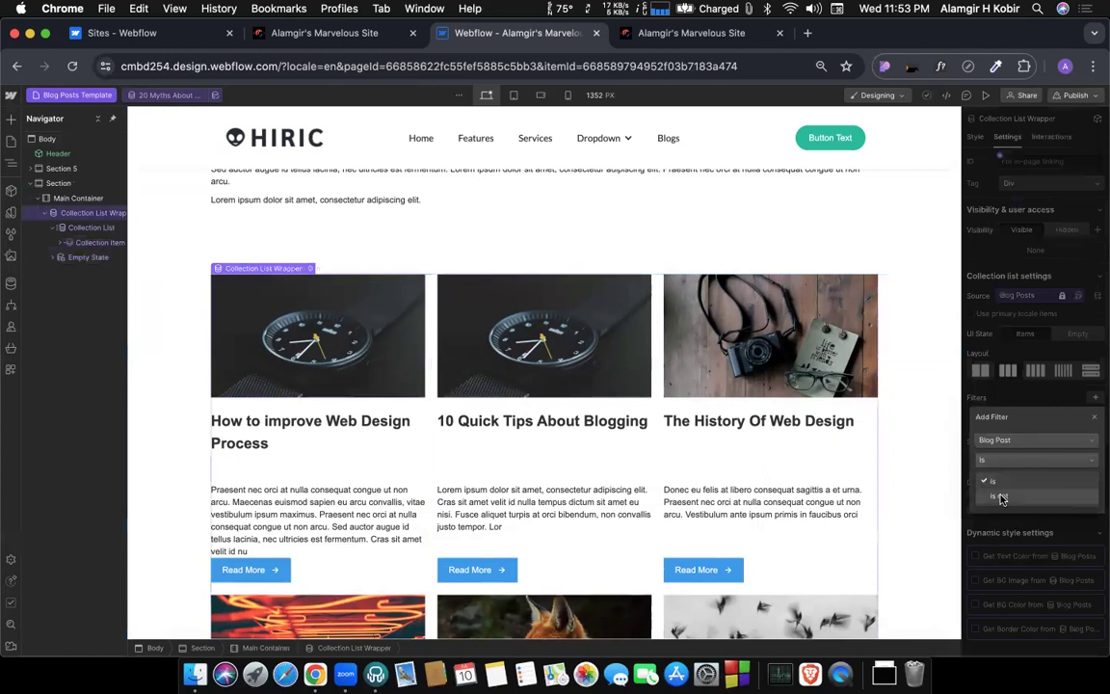
left_click(1001, 496)
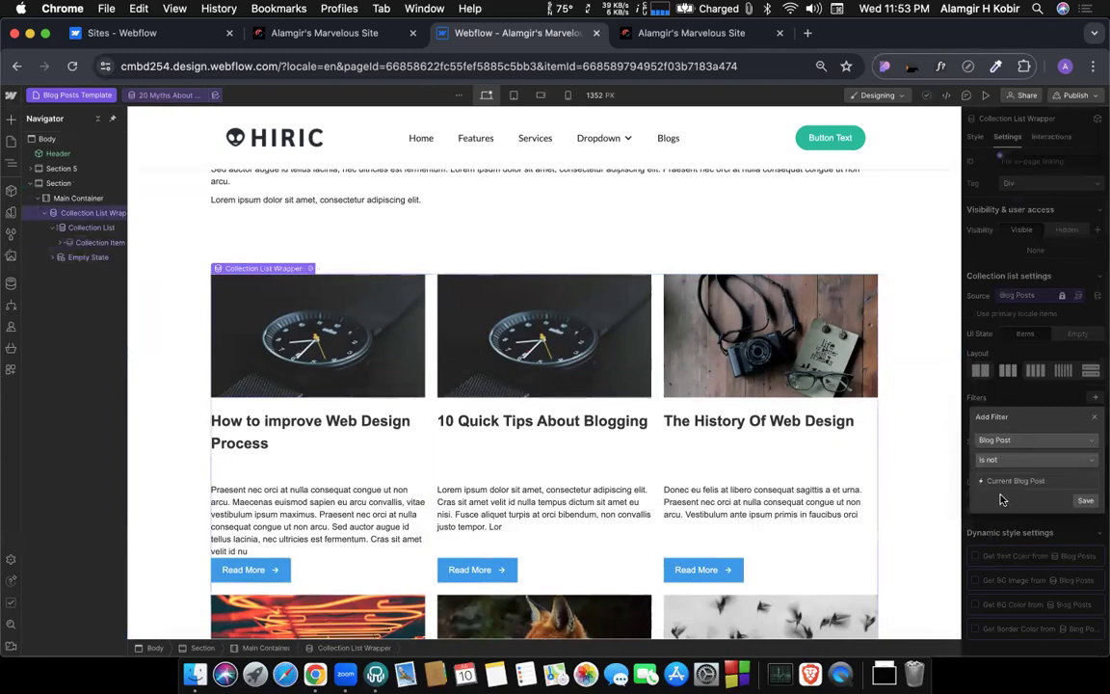
left_click(1087, 503)
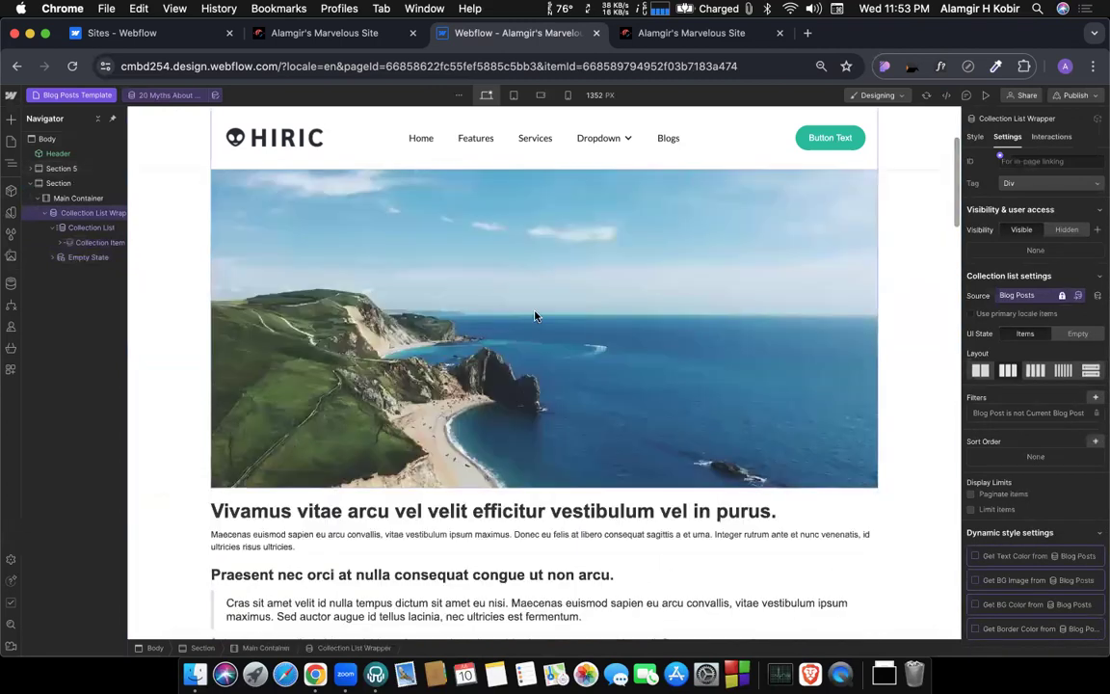
Compare the current post's title and content on the template with the posts in the filtered list below it.
scroll(573, 303, "down", 5)
scroll(572, 303, "up", 10)
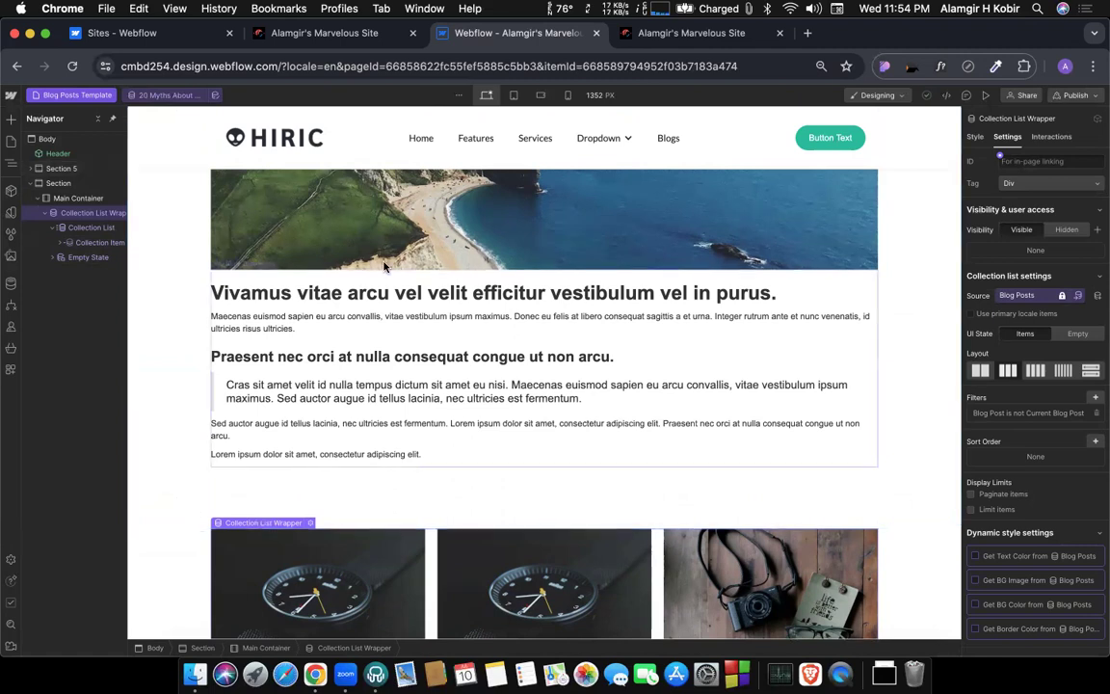
scroll(376, 279, "up", 1)
scroll(376, 278, "up", 5)
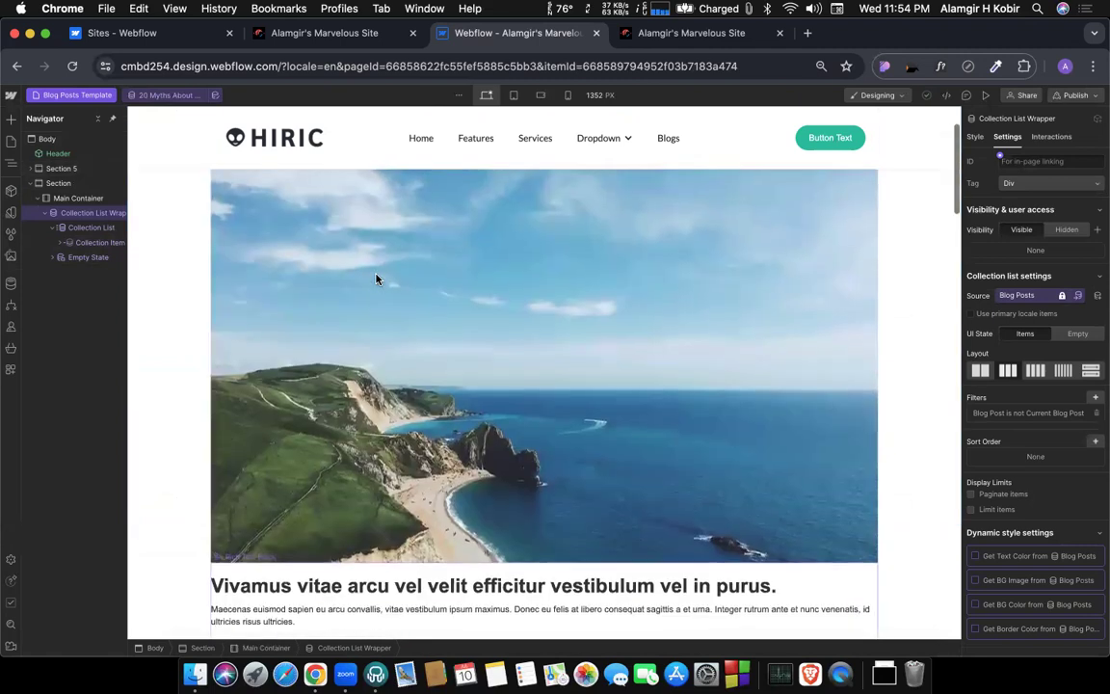
scroll(375, 279, "down", 3)
scroll(385, 250, "up", 5)
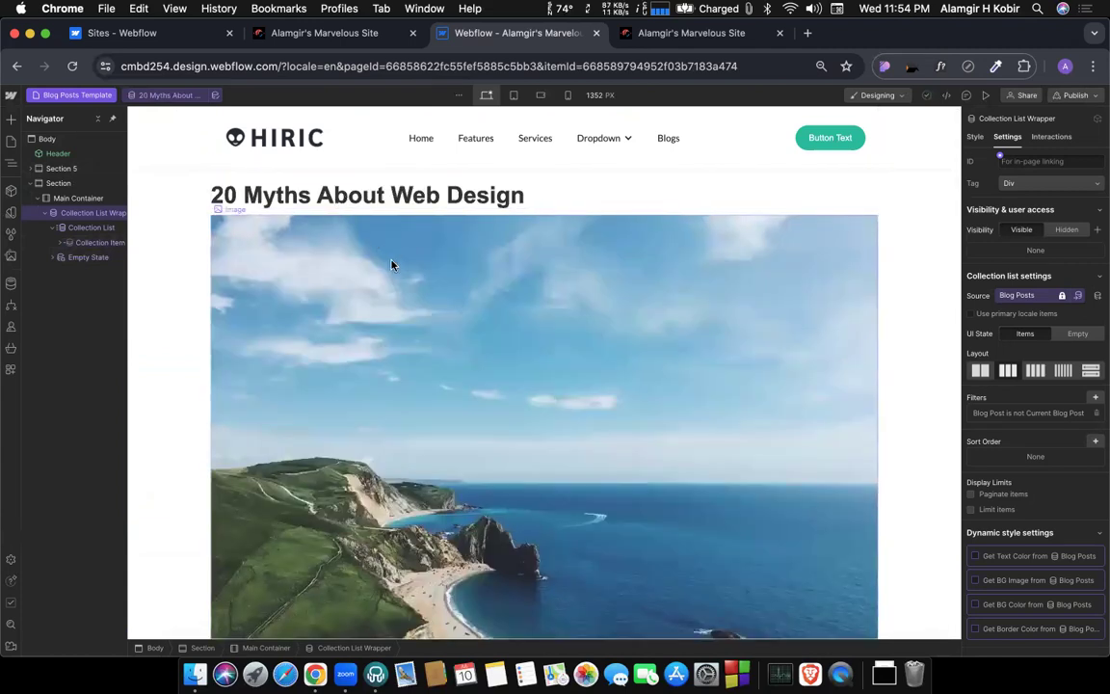
scroll(432, 308, "down", 8)
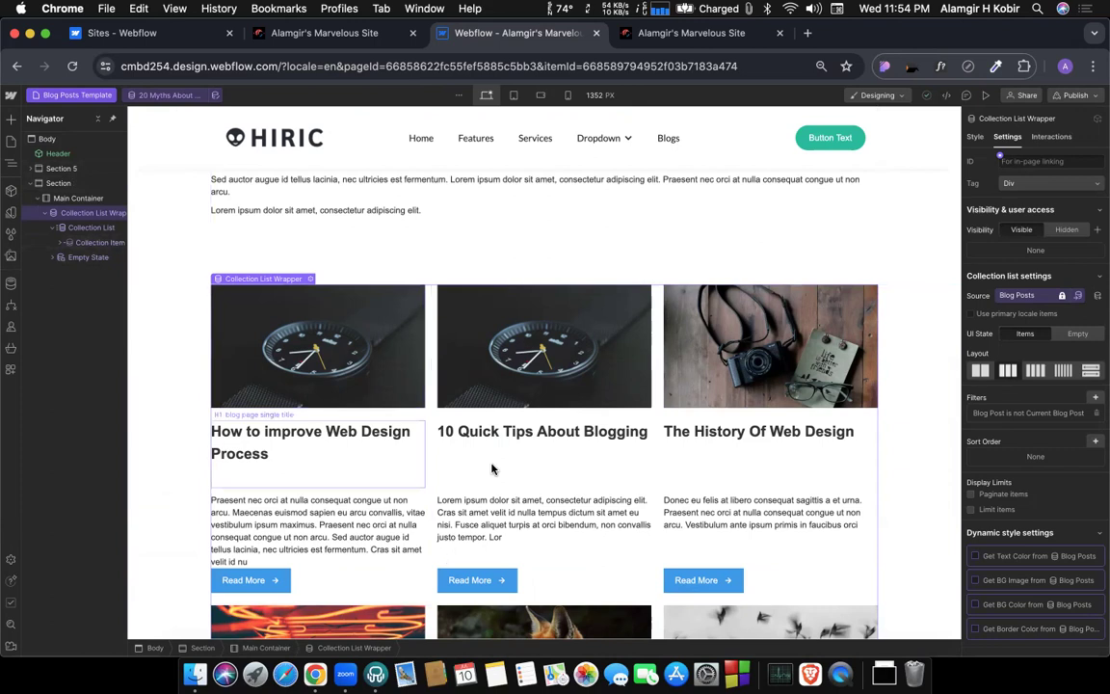
Add a second filter to the related posts' Collection List Wrapper: Select Categories contains Any Select Categories of the current blog post.
left_click(175, 302)
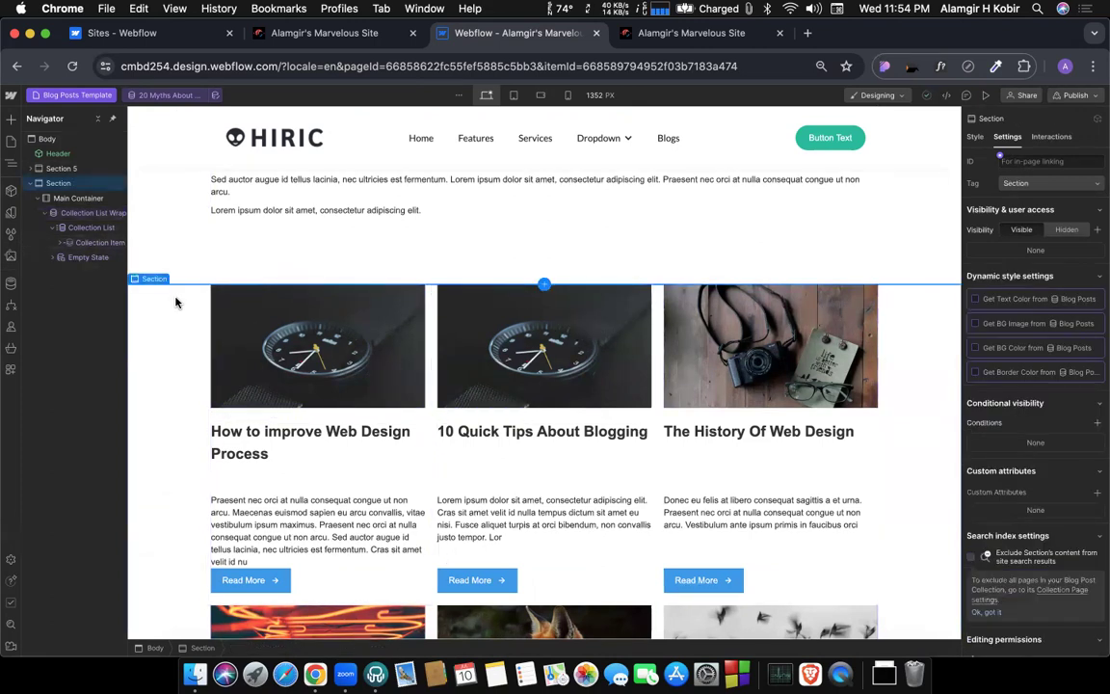
left_click(302, 400)
left_click(63, 215)
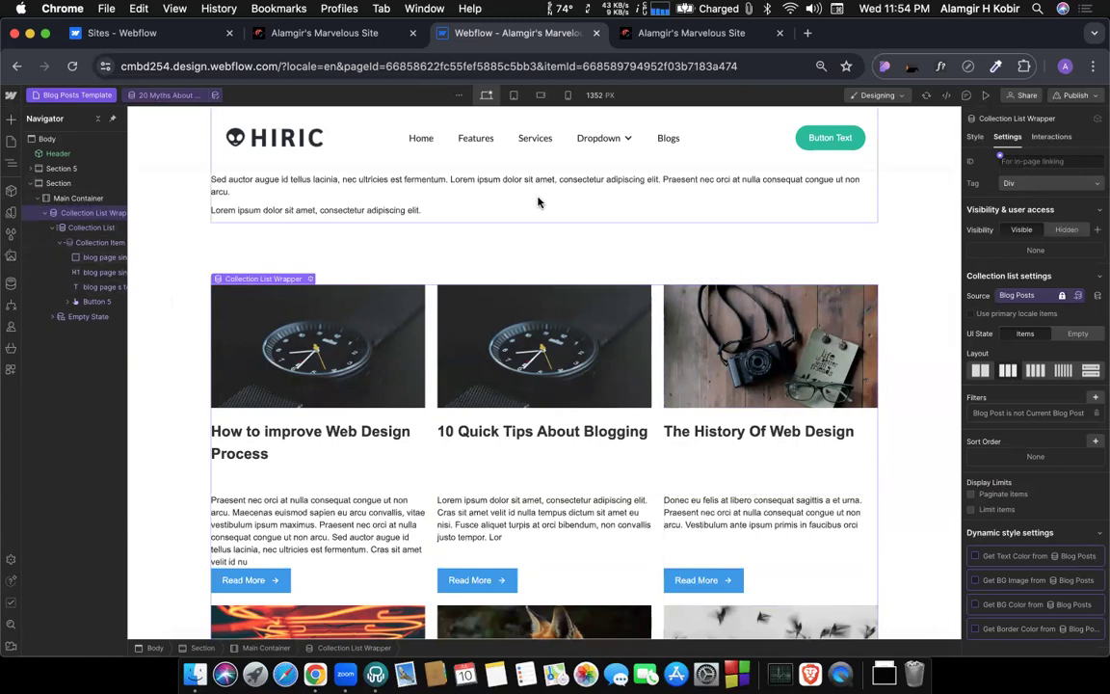
left_click(1094, 399)
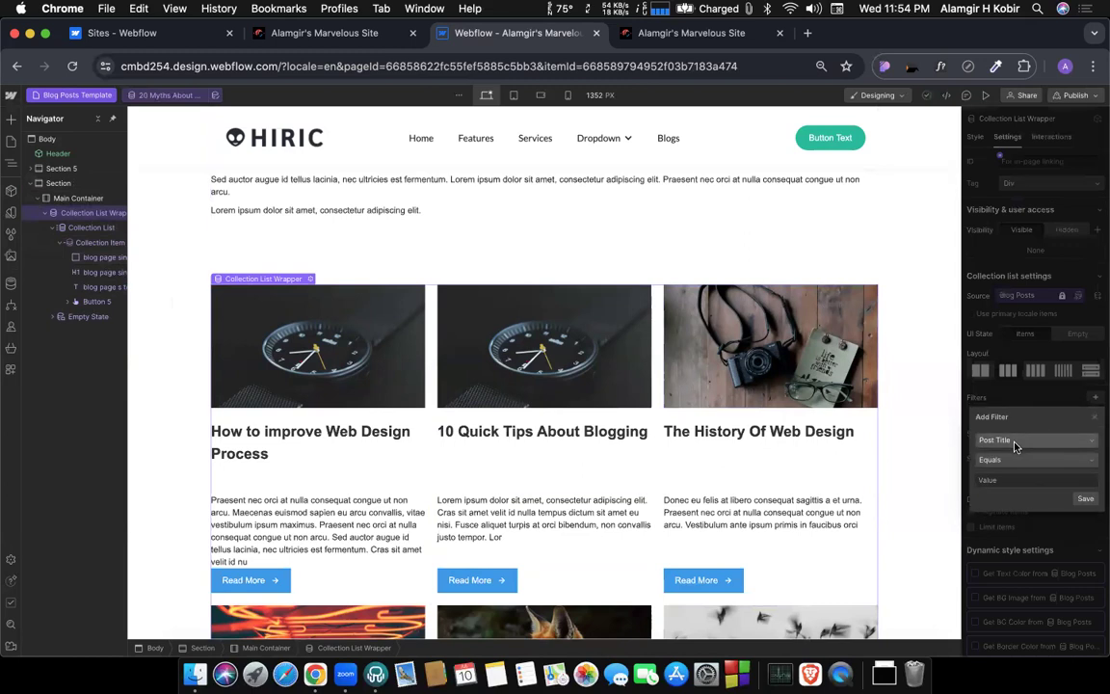
left_click(1014, 442)
scroll(1021, 506, "down", 3)
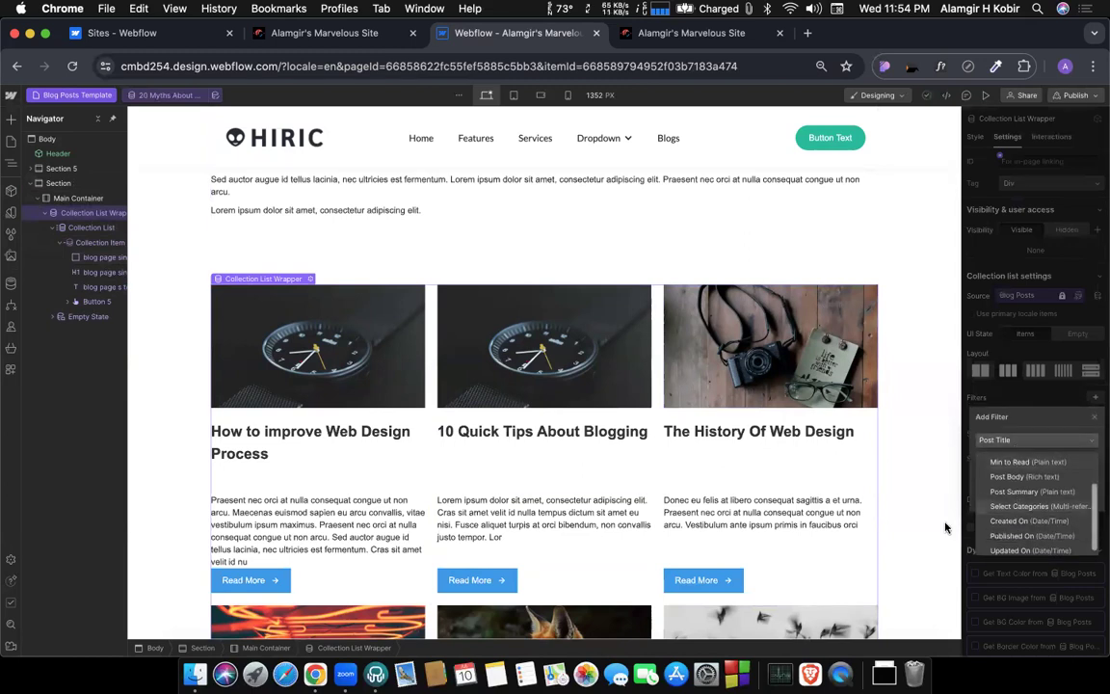
scroll(1012, 503, "down", 1)
left_click(1002, 502)
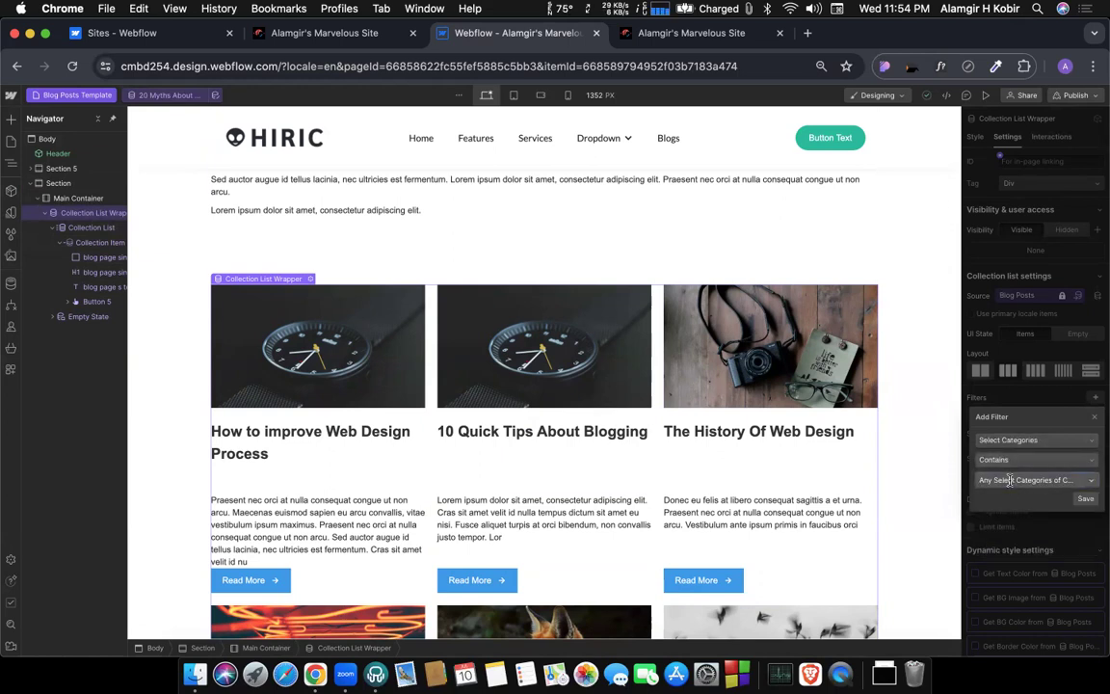
left_click(1011, 483)
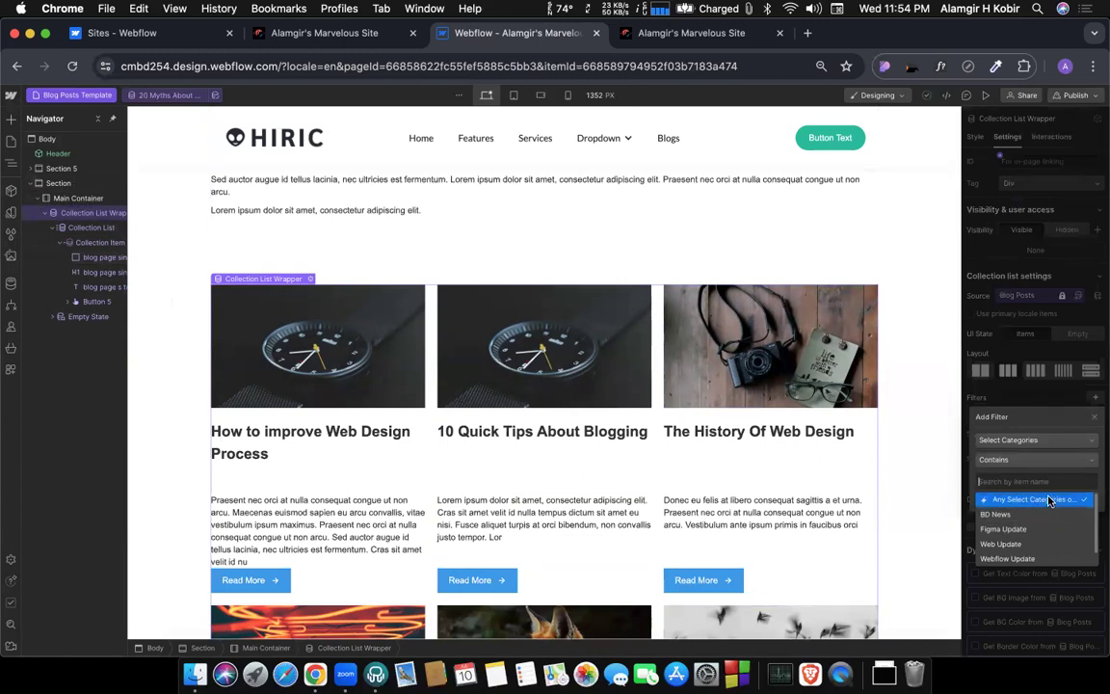
left_click(1017, 501)
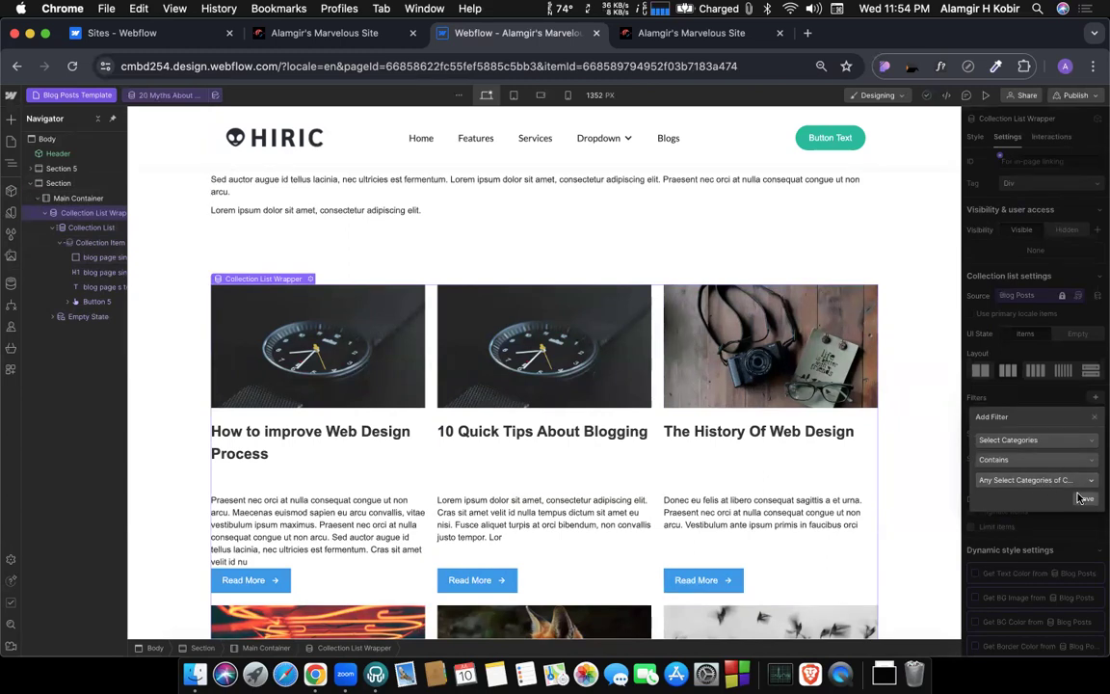
left_click(1081, 498)
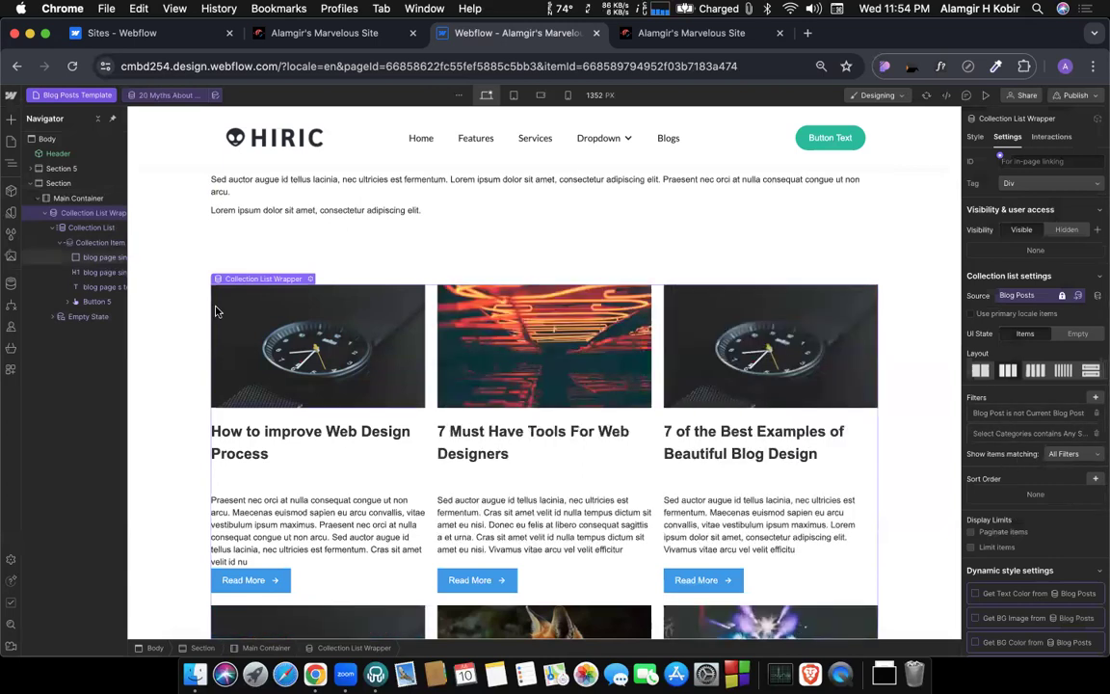
Check the article at the top of the template against the category-filtered posts listed below it.
scroll(216, 312, "up", 2)
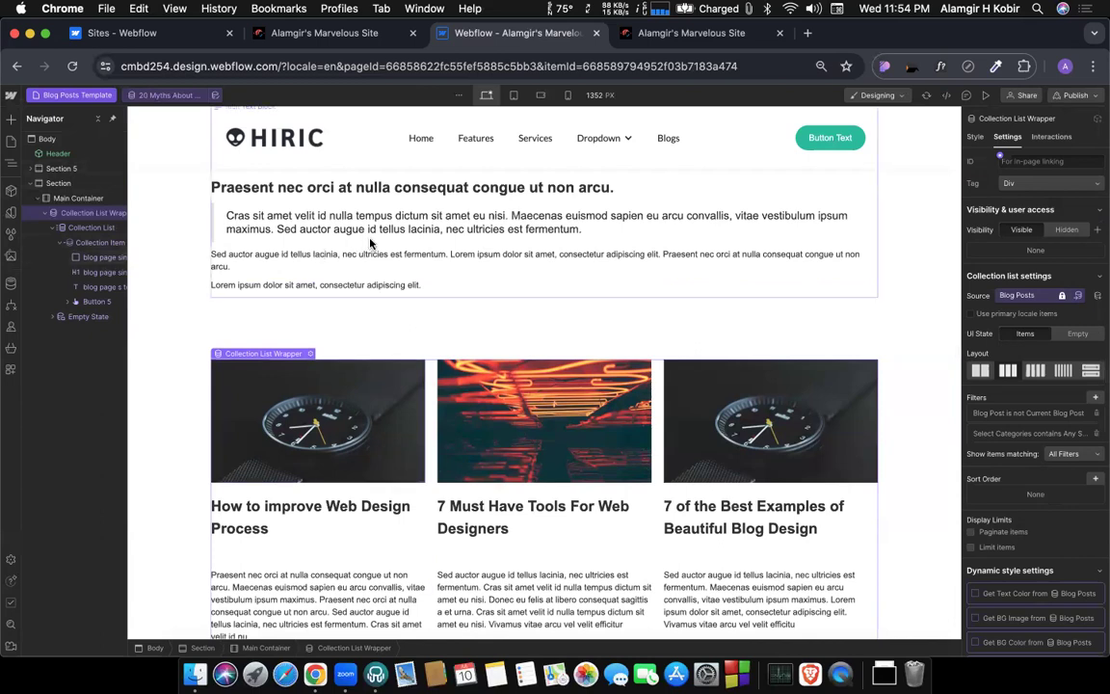
scroll(386, 207, "up", 10)
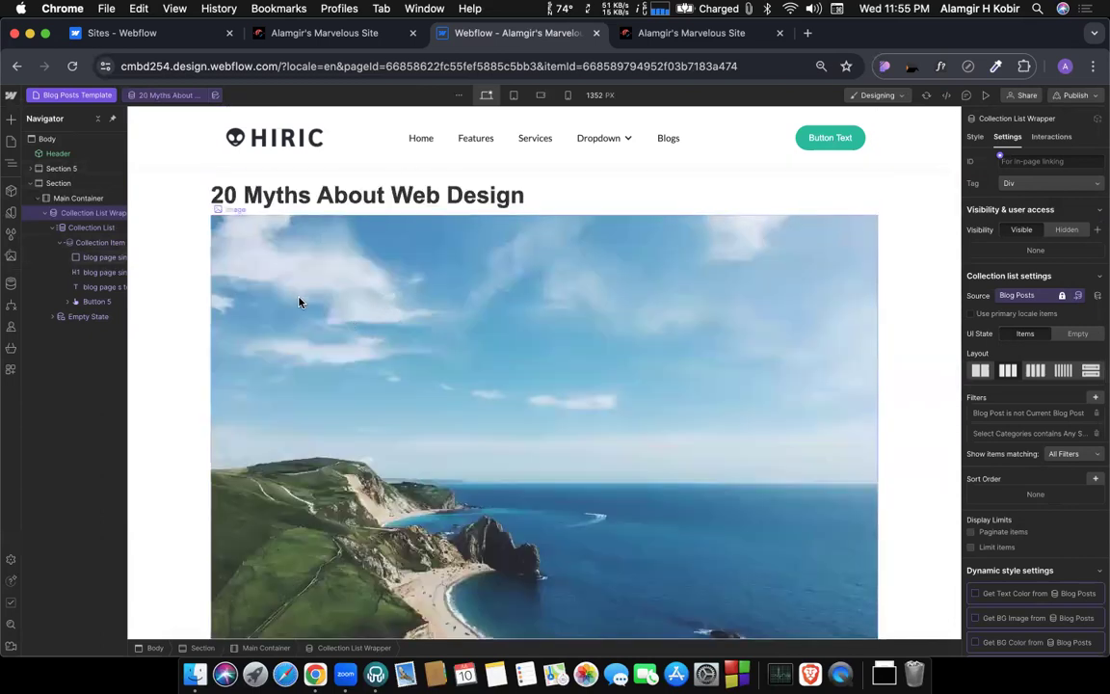
scroll(299, 302, "down", 9)
scroll(299, 303, "up", 5)
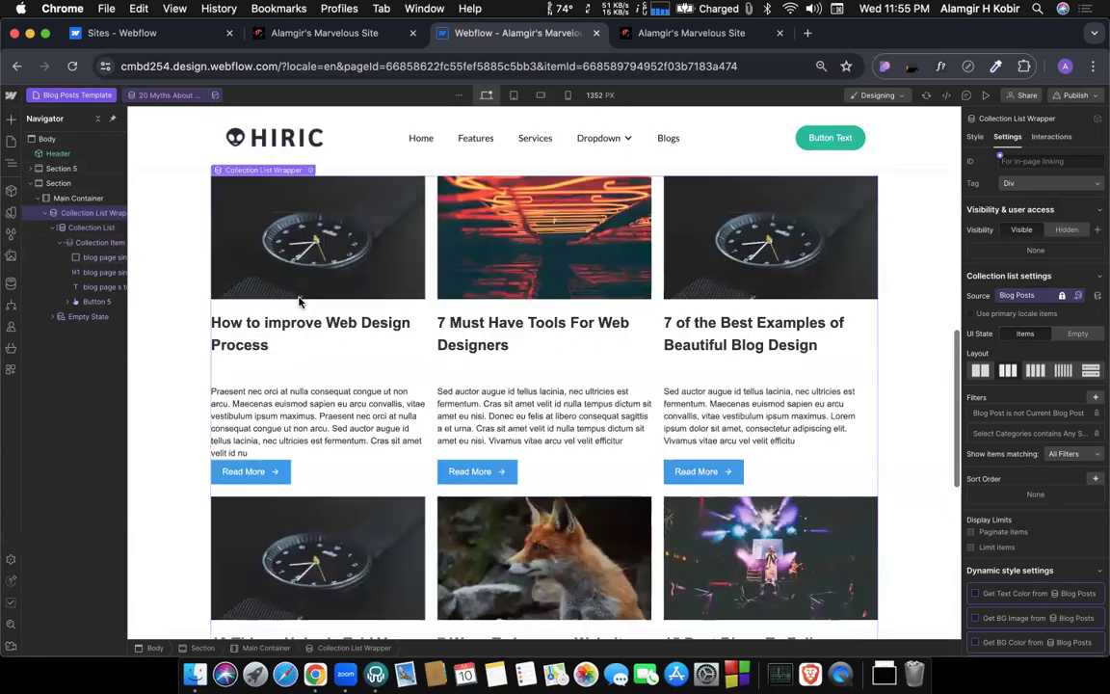
scroll(308, 347, "down", 2)
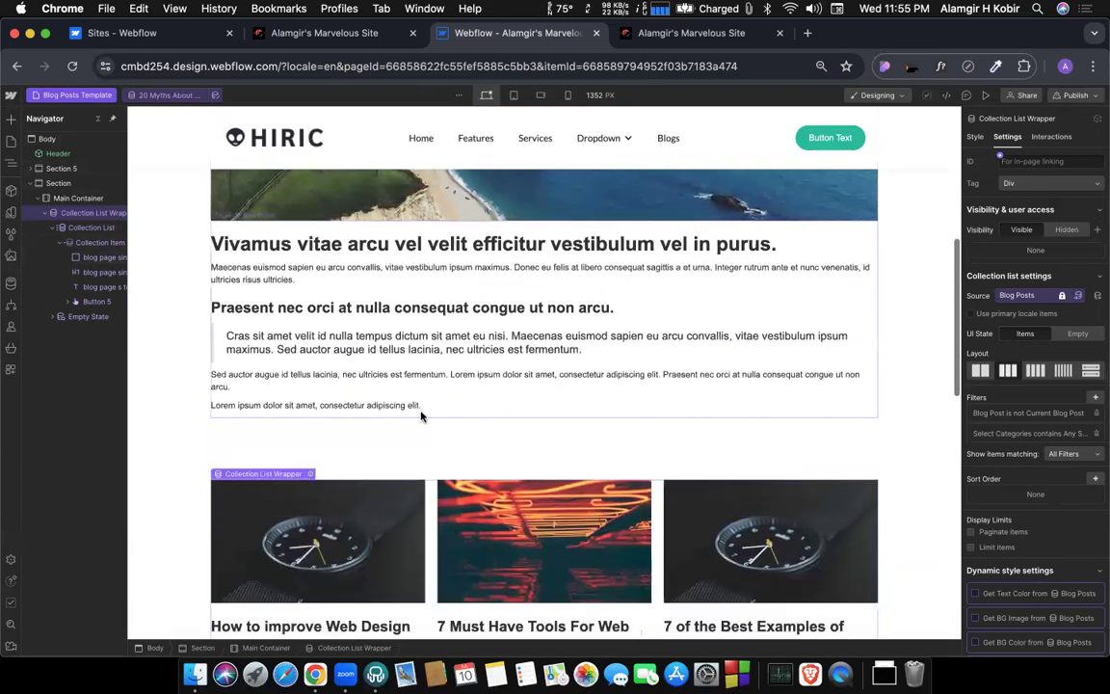
scroll(322, 310, "up", 8)
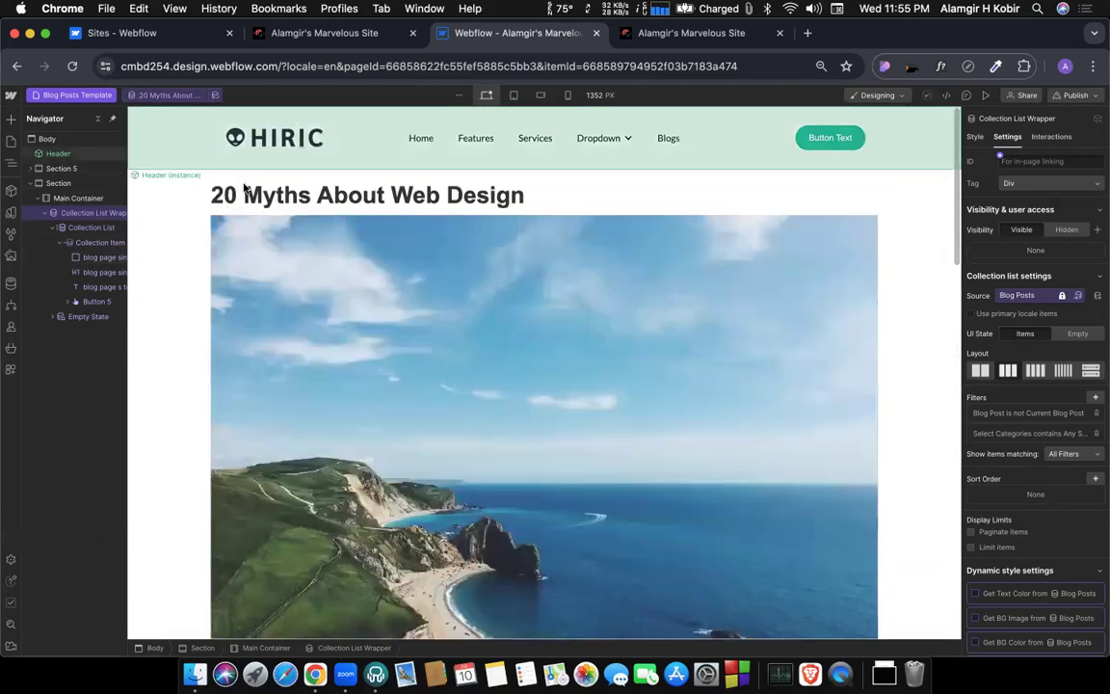
scroll(334, 286, "down", 10)
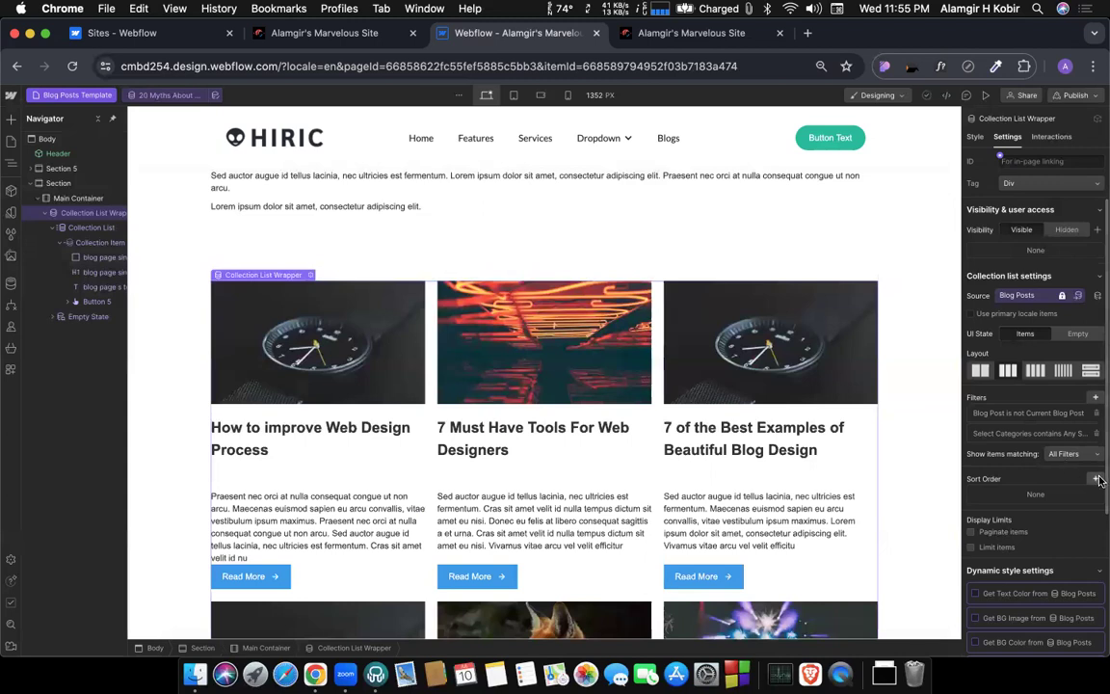
Limit the related posts list to show 3 items.
scroll(1044, 367, "down", 2)
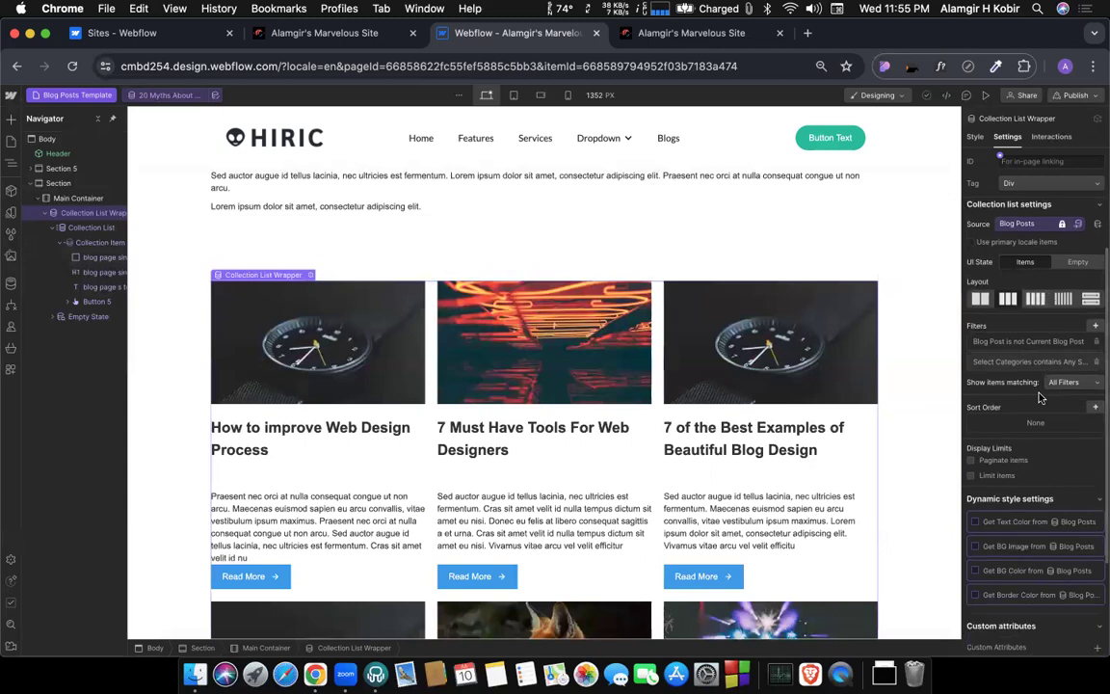
left_click(970, 477)
double_click(1004, 493)
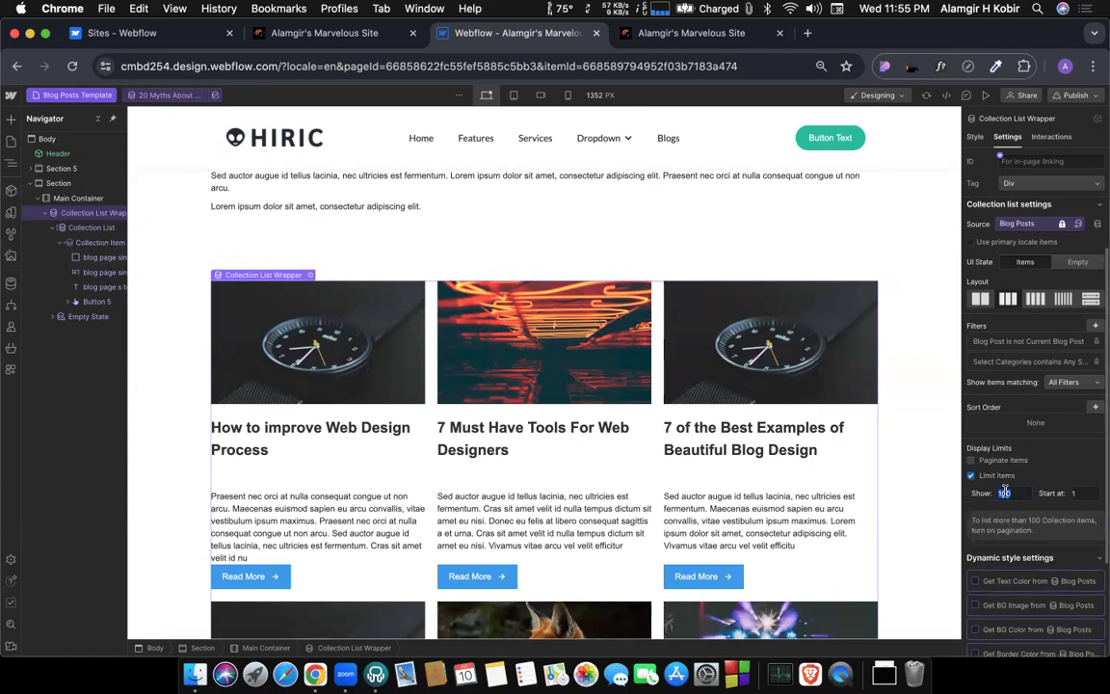
type("3")
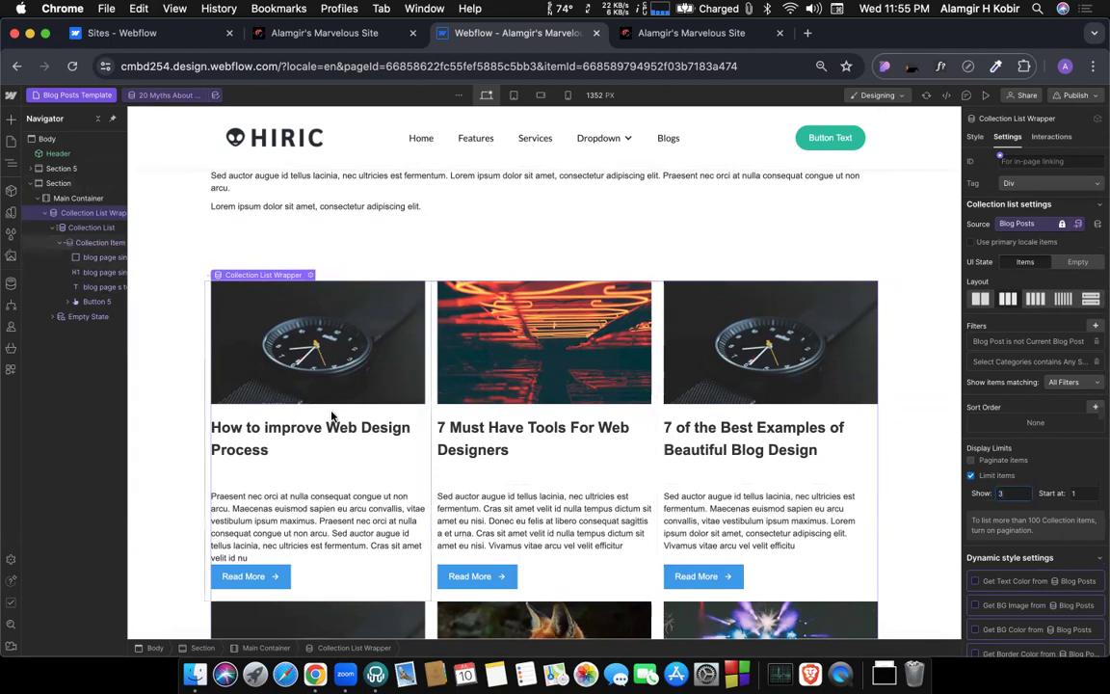
left_click(984, 505)
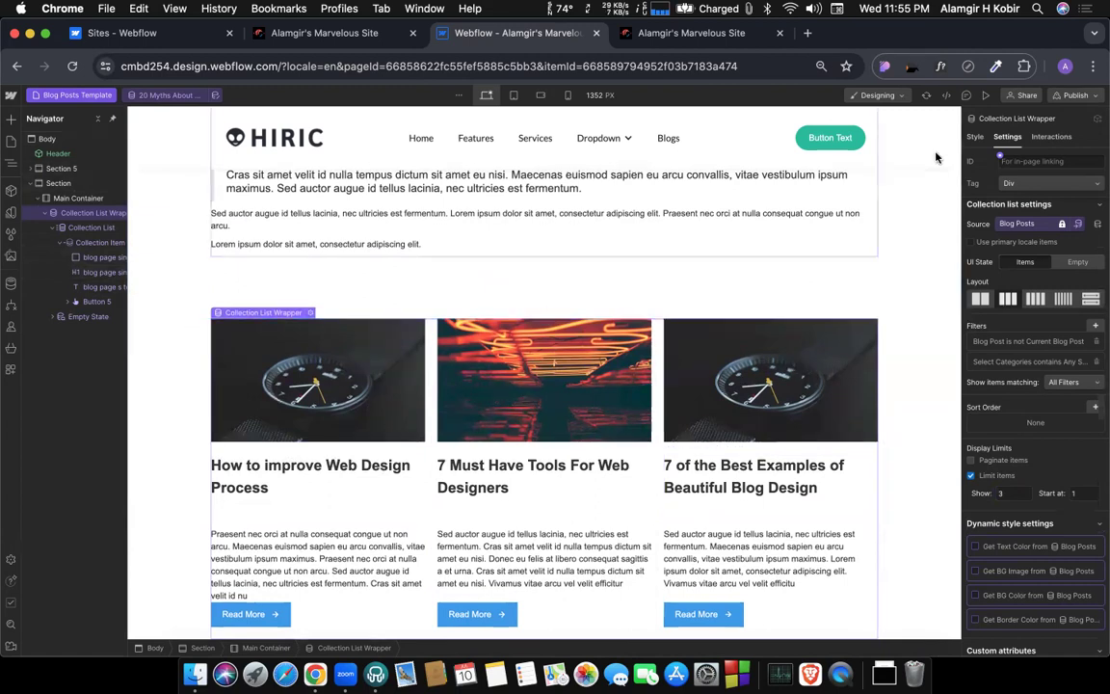
Preview the template with the post starting "The Worst Advice We've Ever Heard" and check its related posts.
left_click(984, 97)
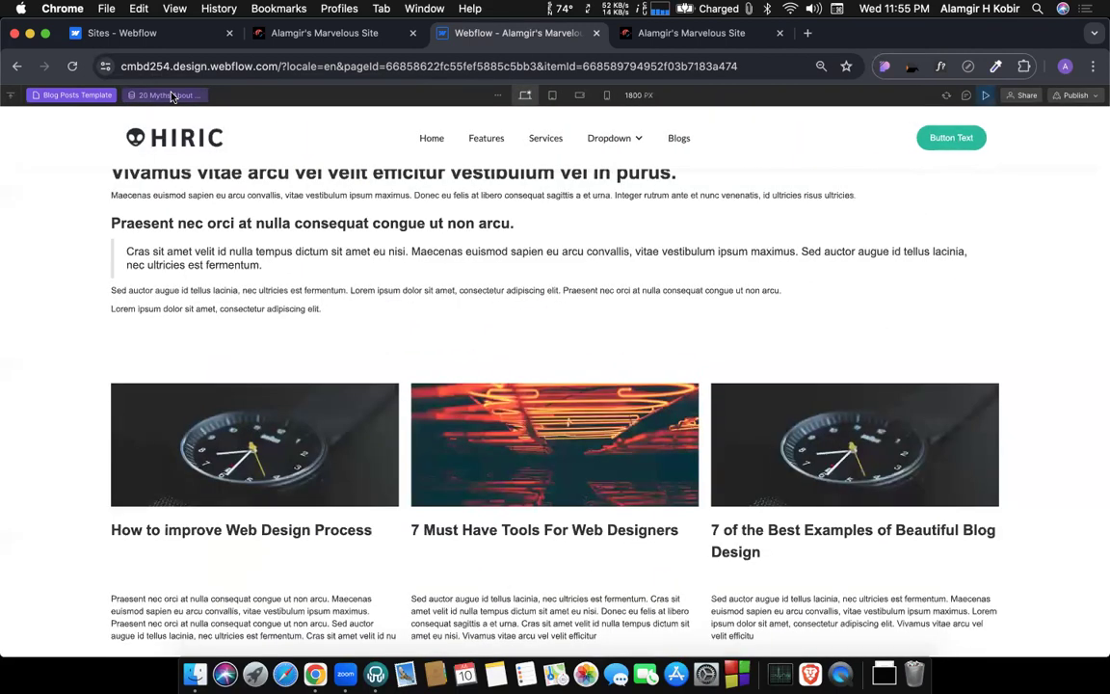
left_click(166, 97)
scroll(167, 200, "down", 5)
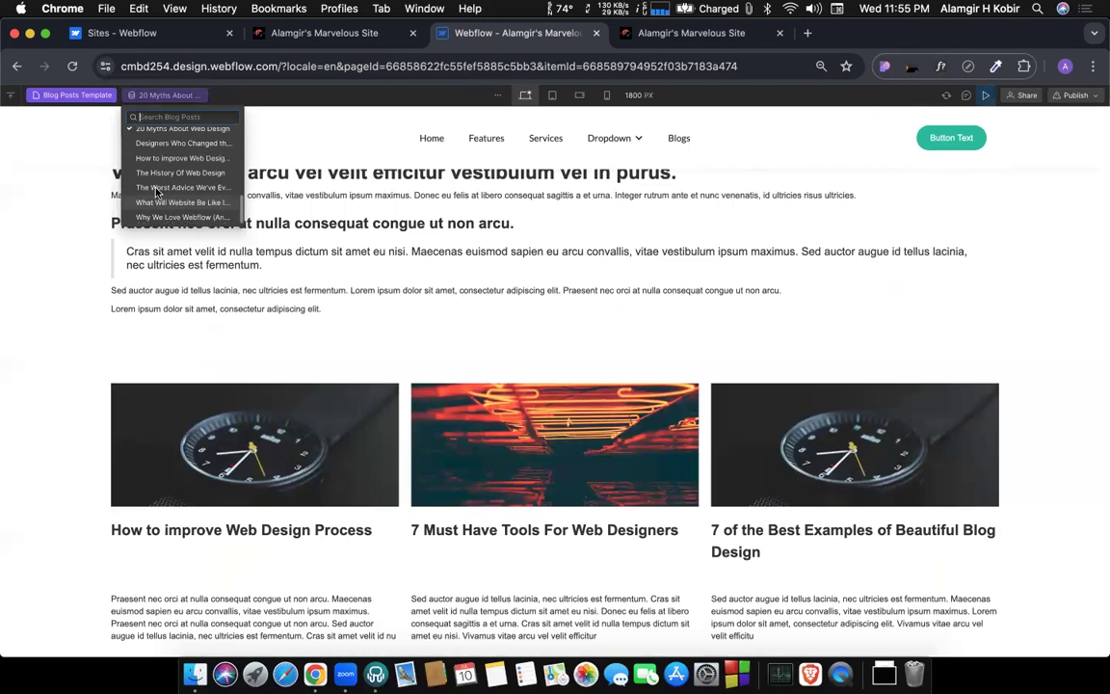
left_click(154, 188)
scroll(367, 240, "down", 15)
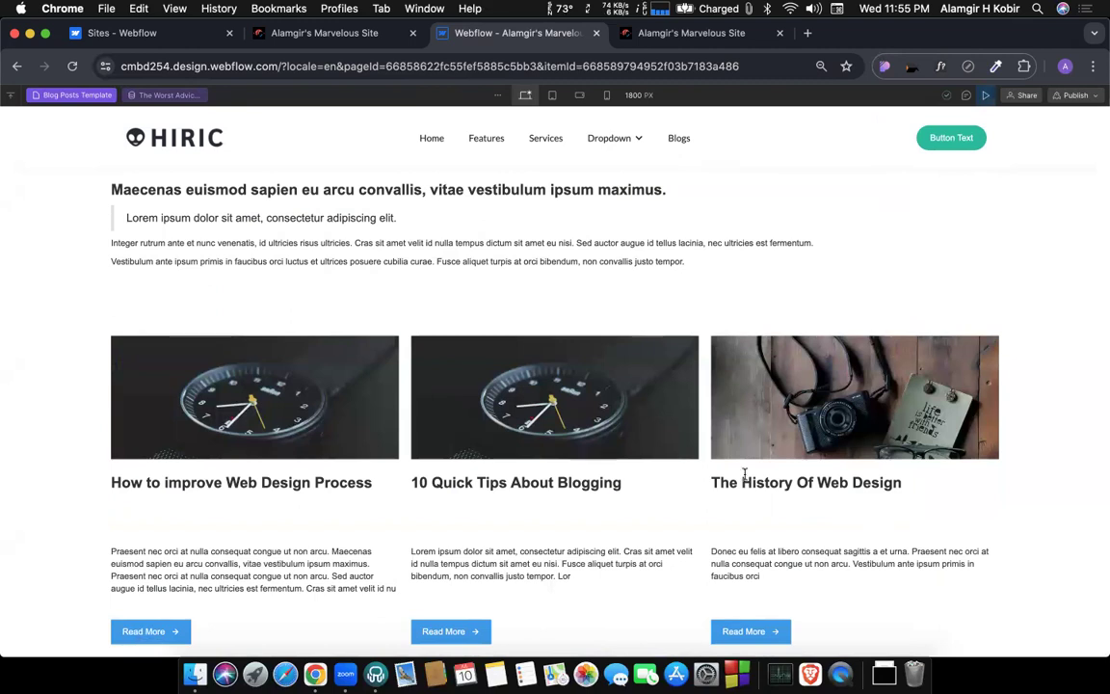
Switch the preview to the post "10 Quick Tips About Blogging" and check its related posts.
left_click(162, 96)
scroll(179, 193, "down", 2)
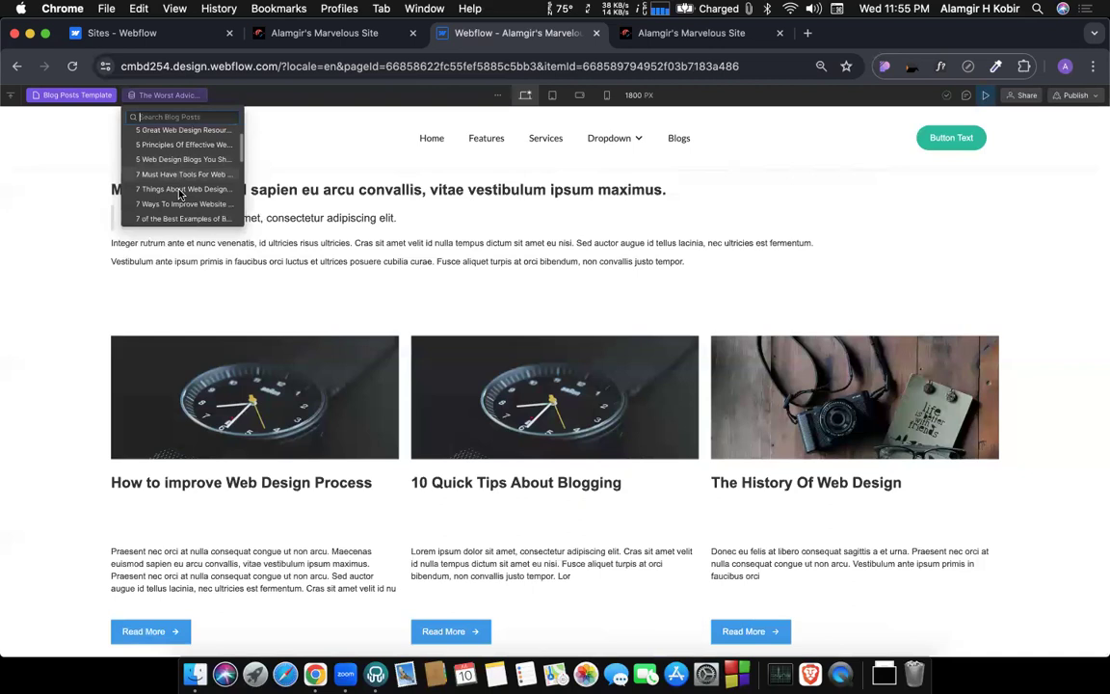
scroll(159, 186, "down", 3)
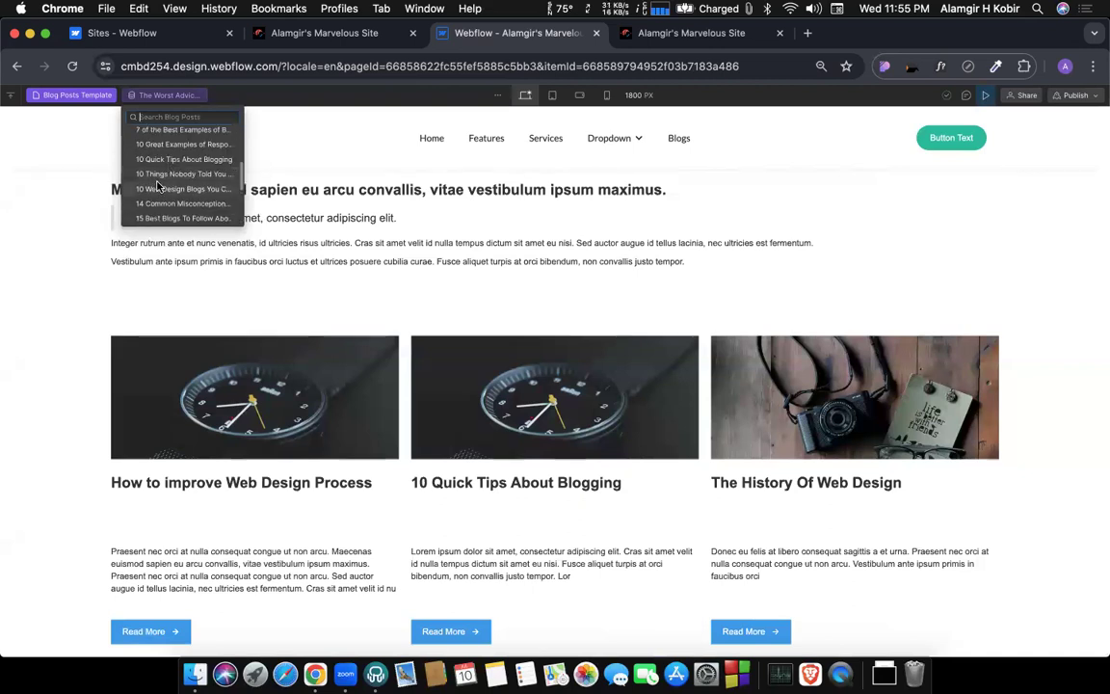
left_click(143, 161)
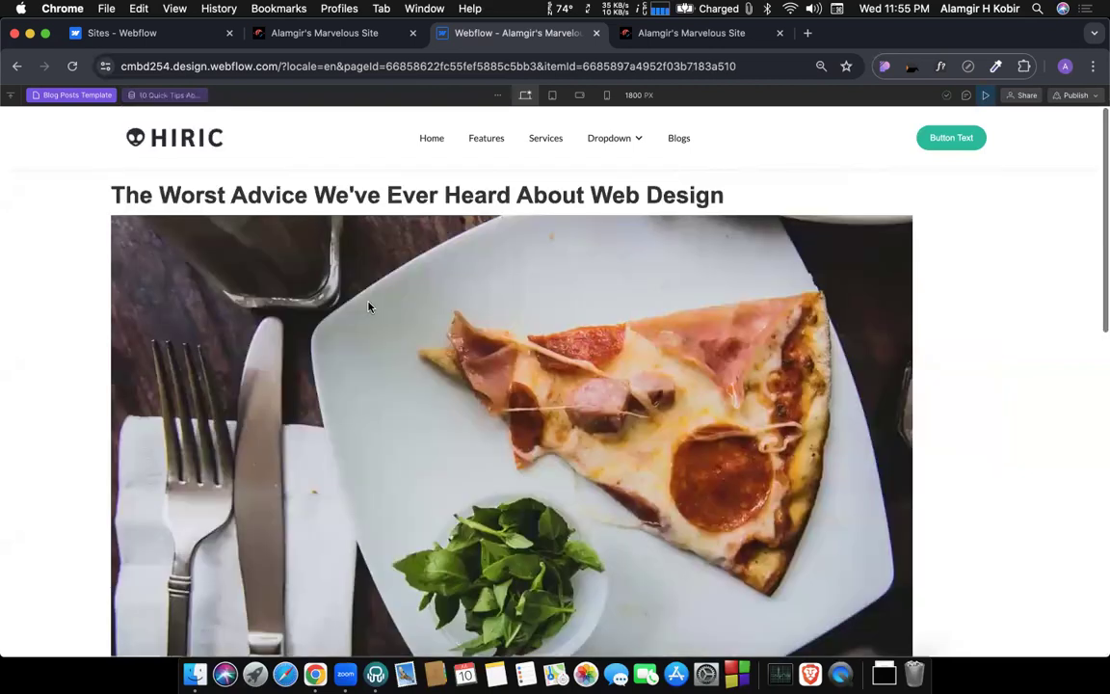
scroll(368, 306, "down", 5)
scroll(369, 306, "down", 4)
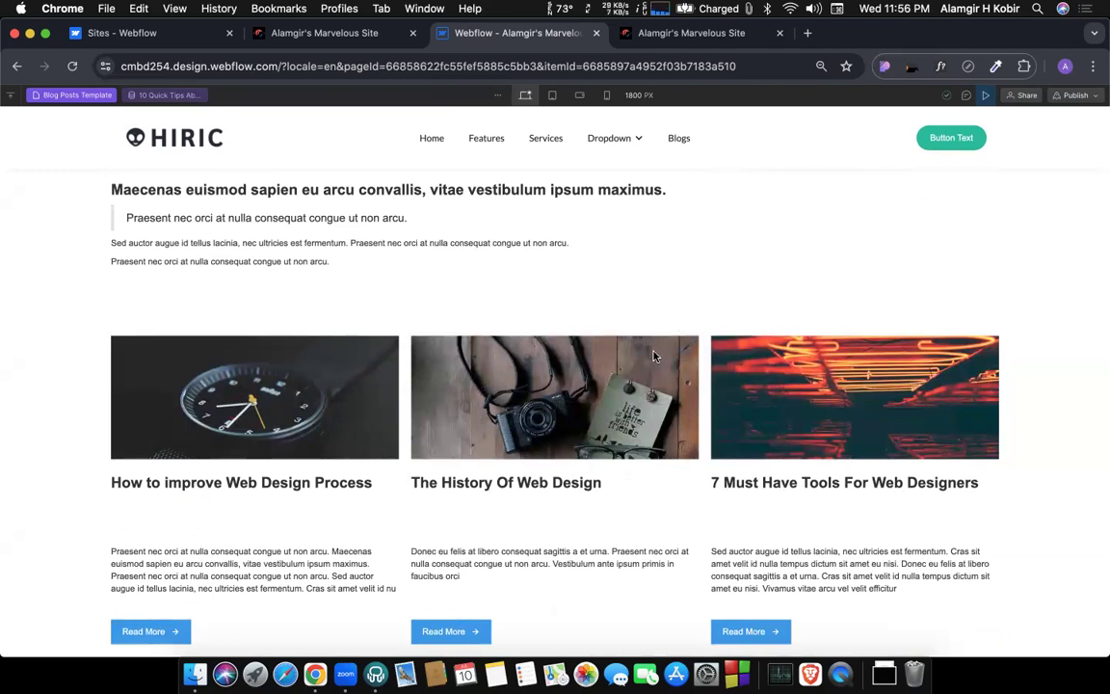
scroll(629, 393, "up", 10)
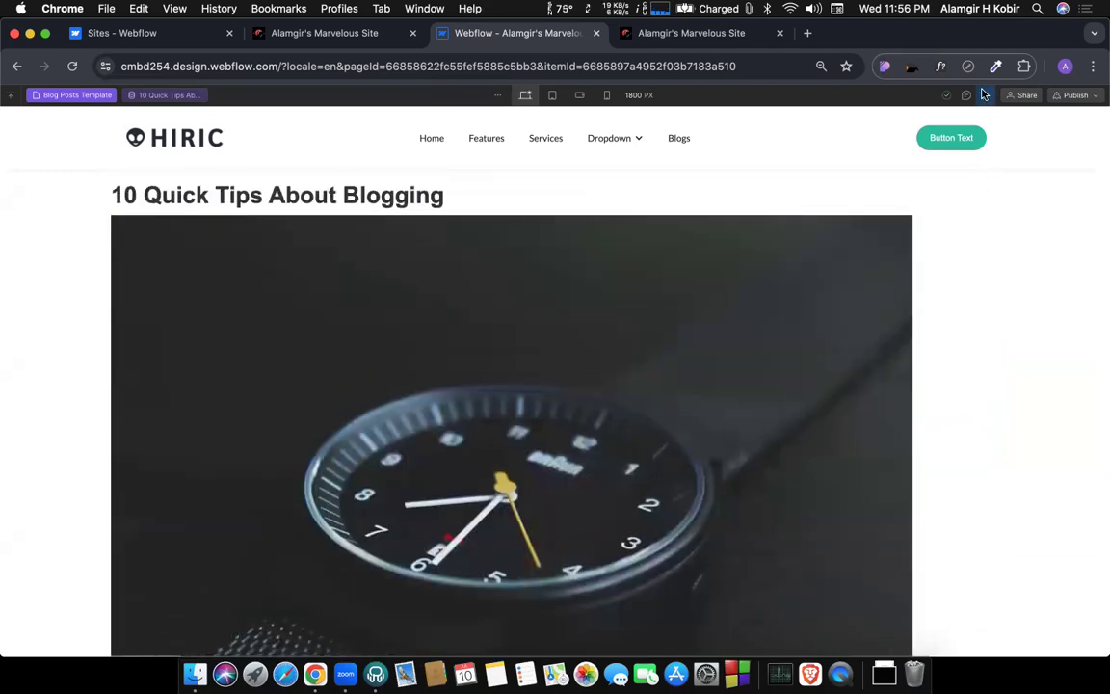
Leave the preview and publish the site to the selected staging domain.
left_click(1097, 95)
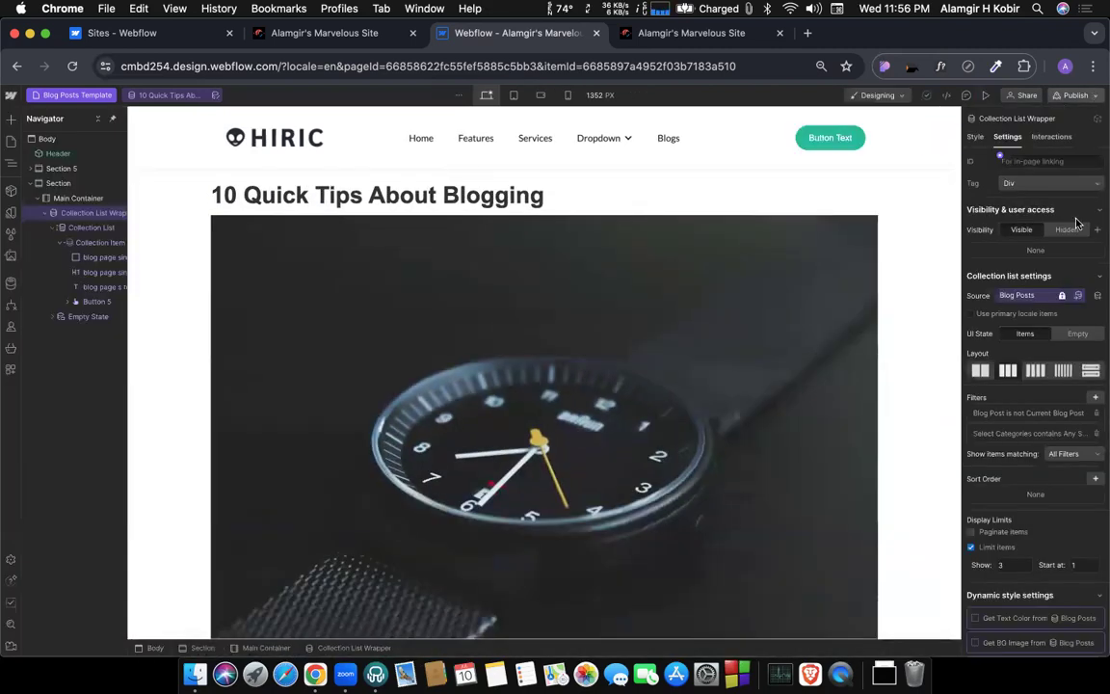
left_click(1043, 271)
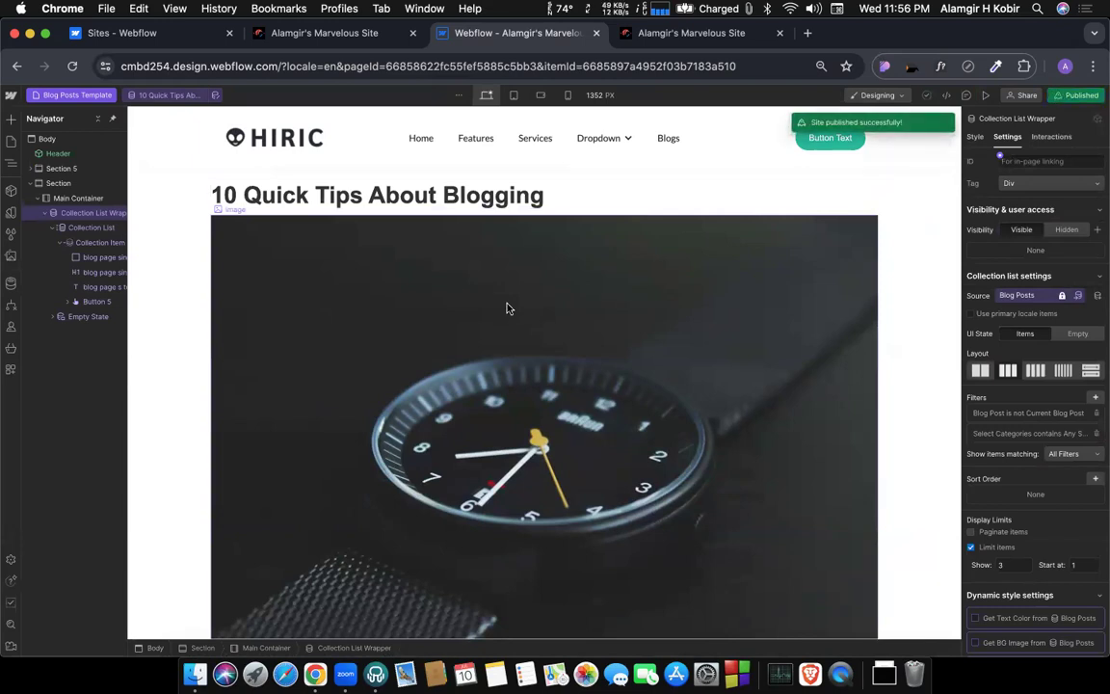
scroll(459, 297, "down", 10)
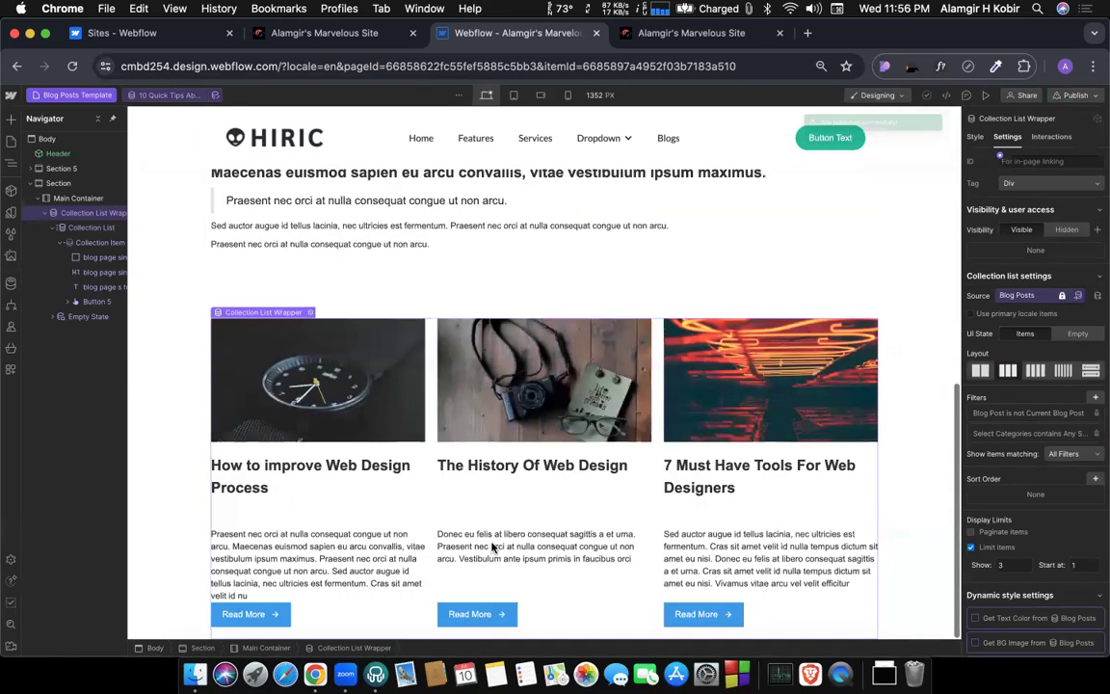
Open the static Home page in the Designer.
left_click(71, 95)
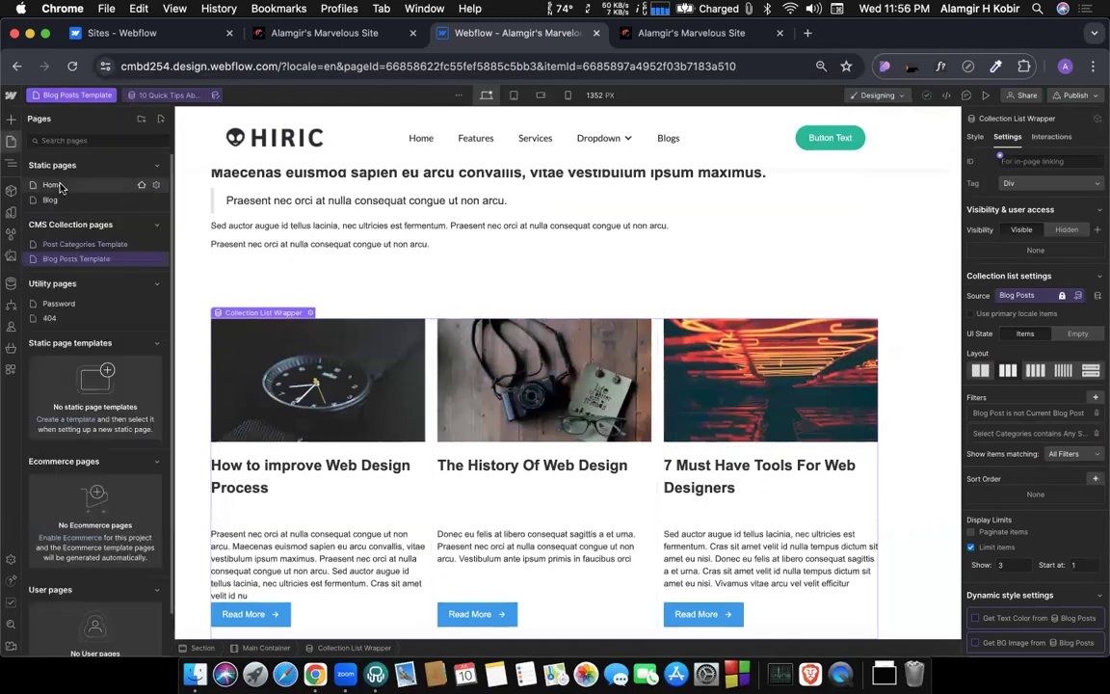
left_click(53, 184)
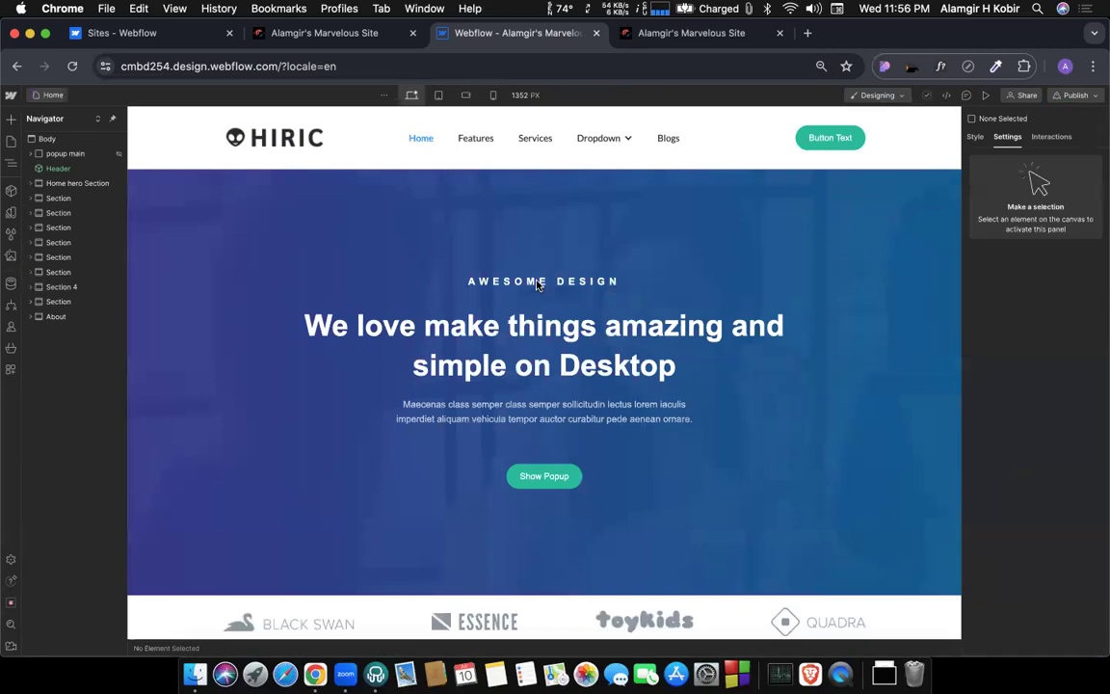
scroll(511, 275, "down", 2)
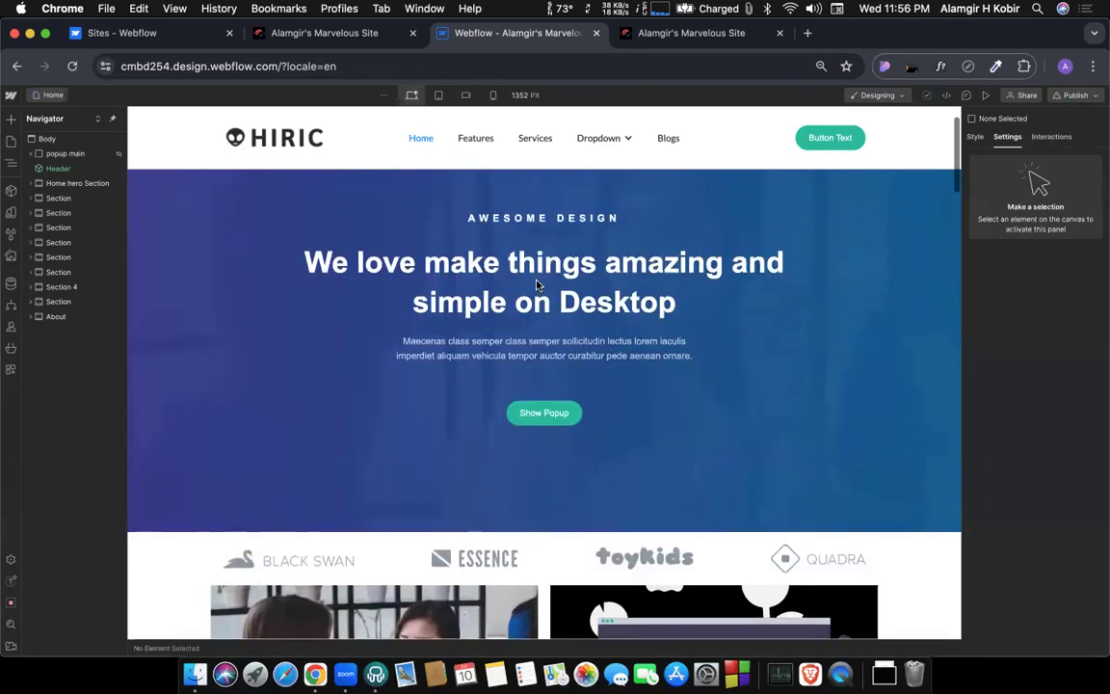
View the CMS Collections list and the blank new collection form, closing the form without creating a collection.
left_click(10, 284)
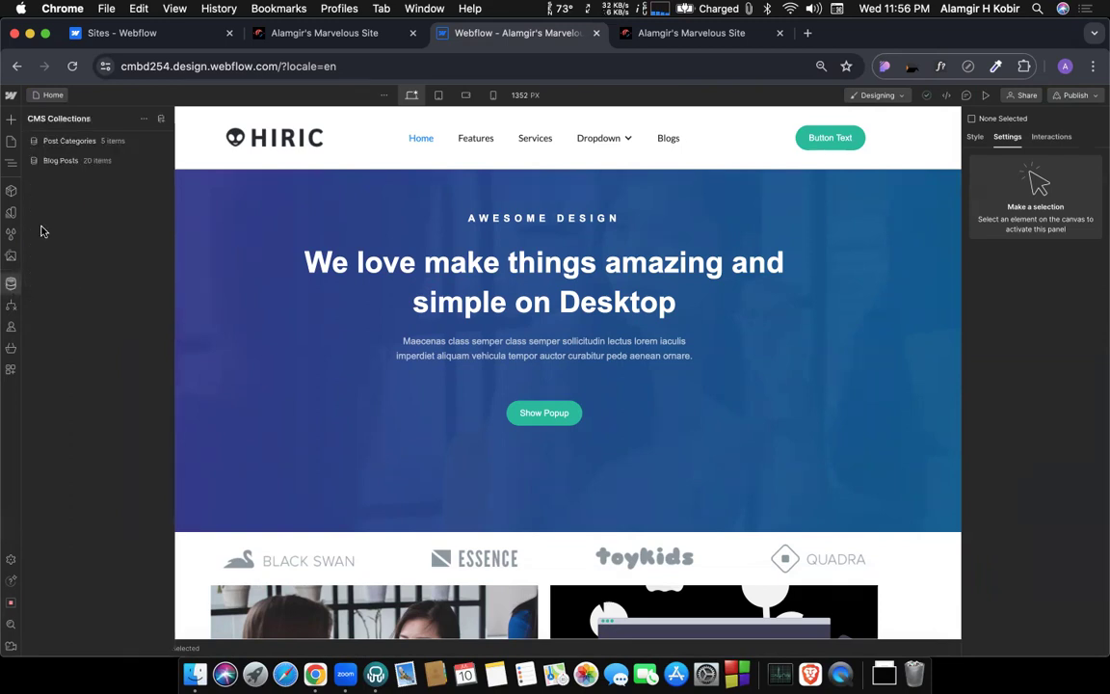
left_click(161, 117)
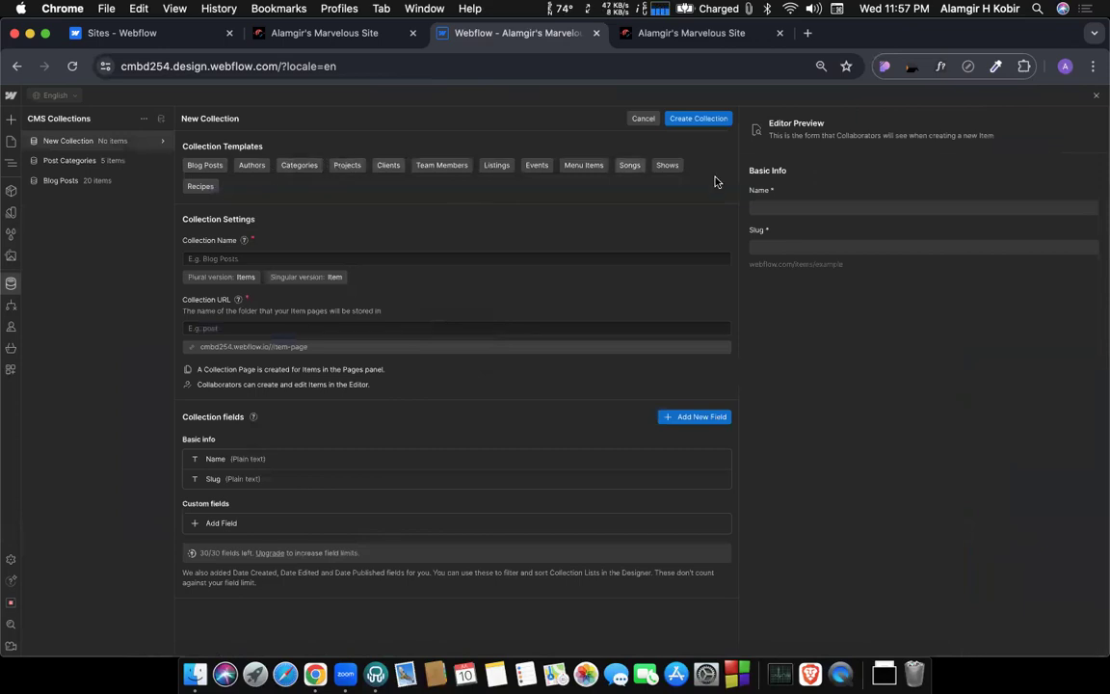
left_click(1096, 97)
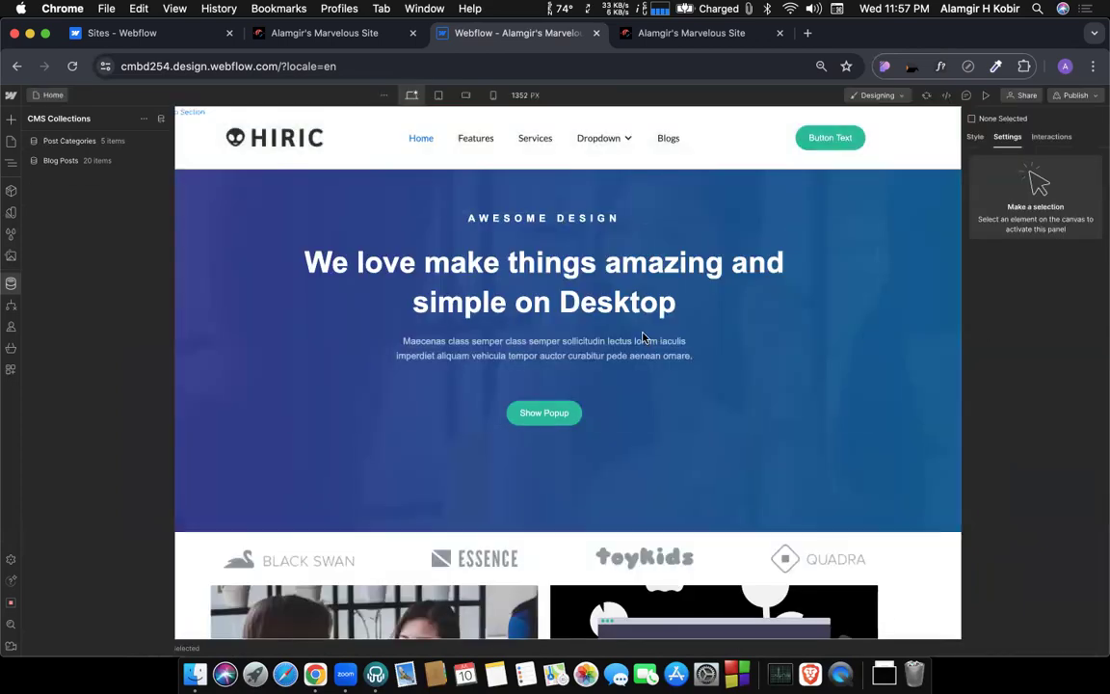
scroll(655, 437, "down", 3)
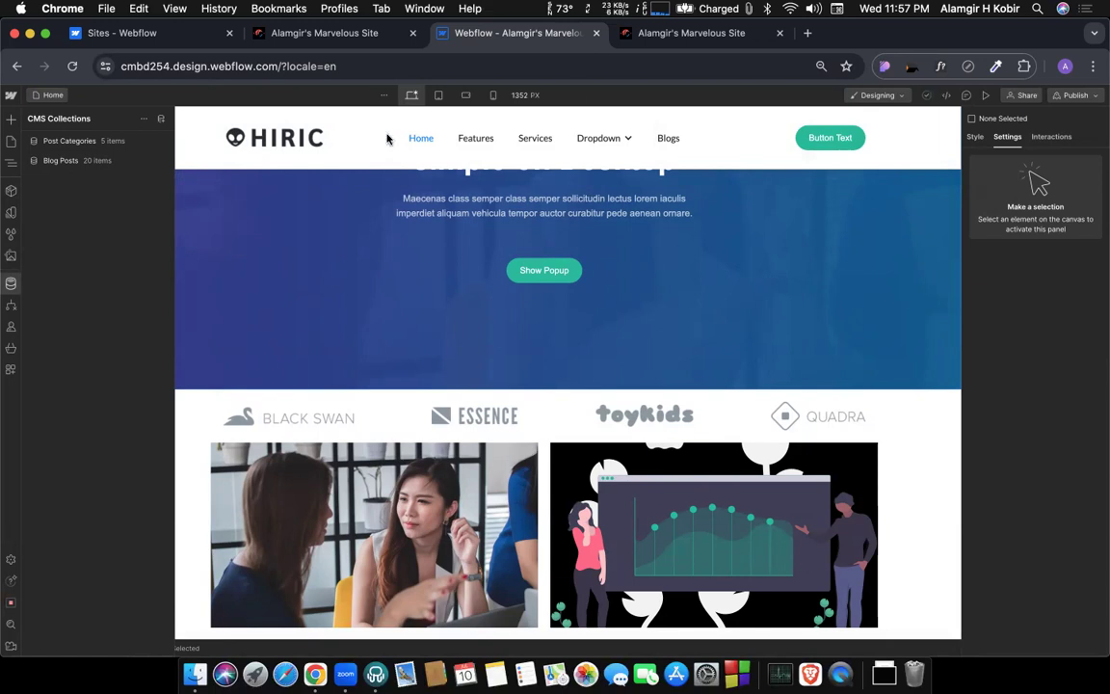
left_click(1078, 96)
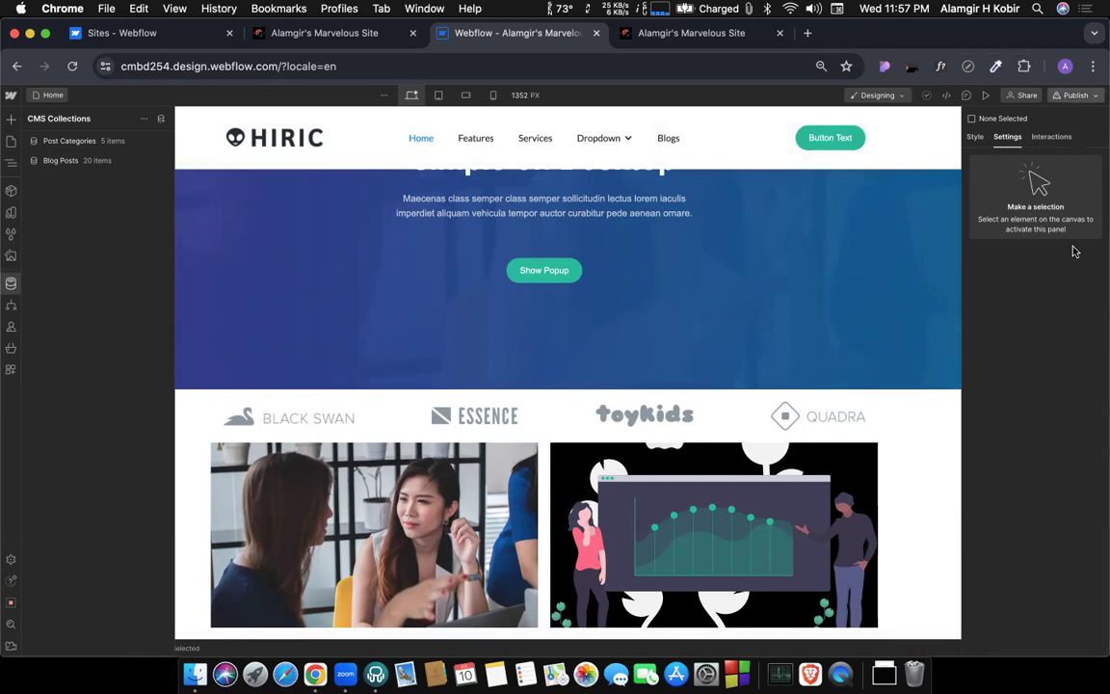
left_click(1014, 425)
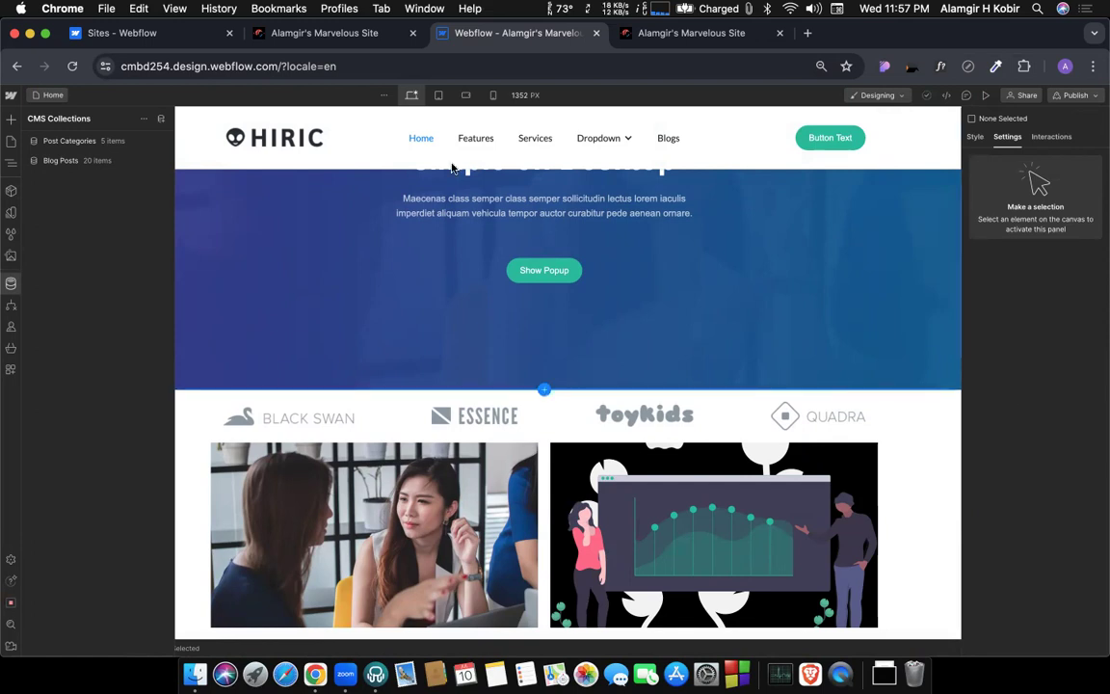
scroll(593, 231, "down", 1)
scroll(592, 230, "down", 4)
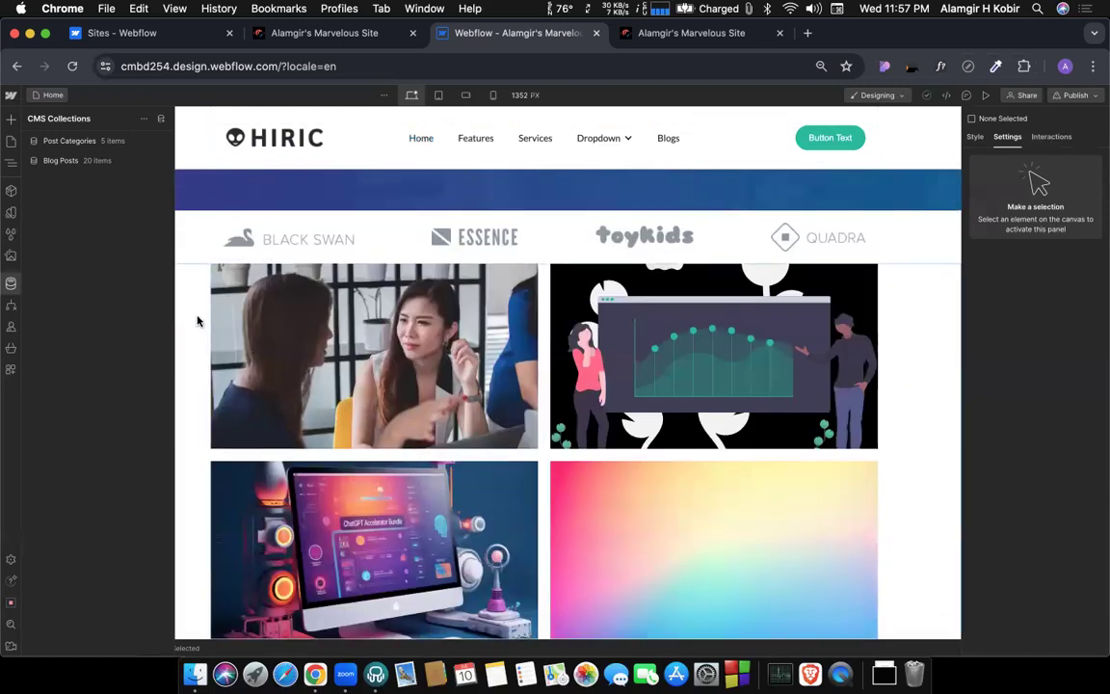